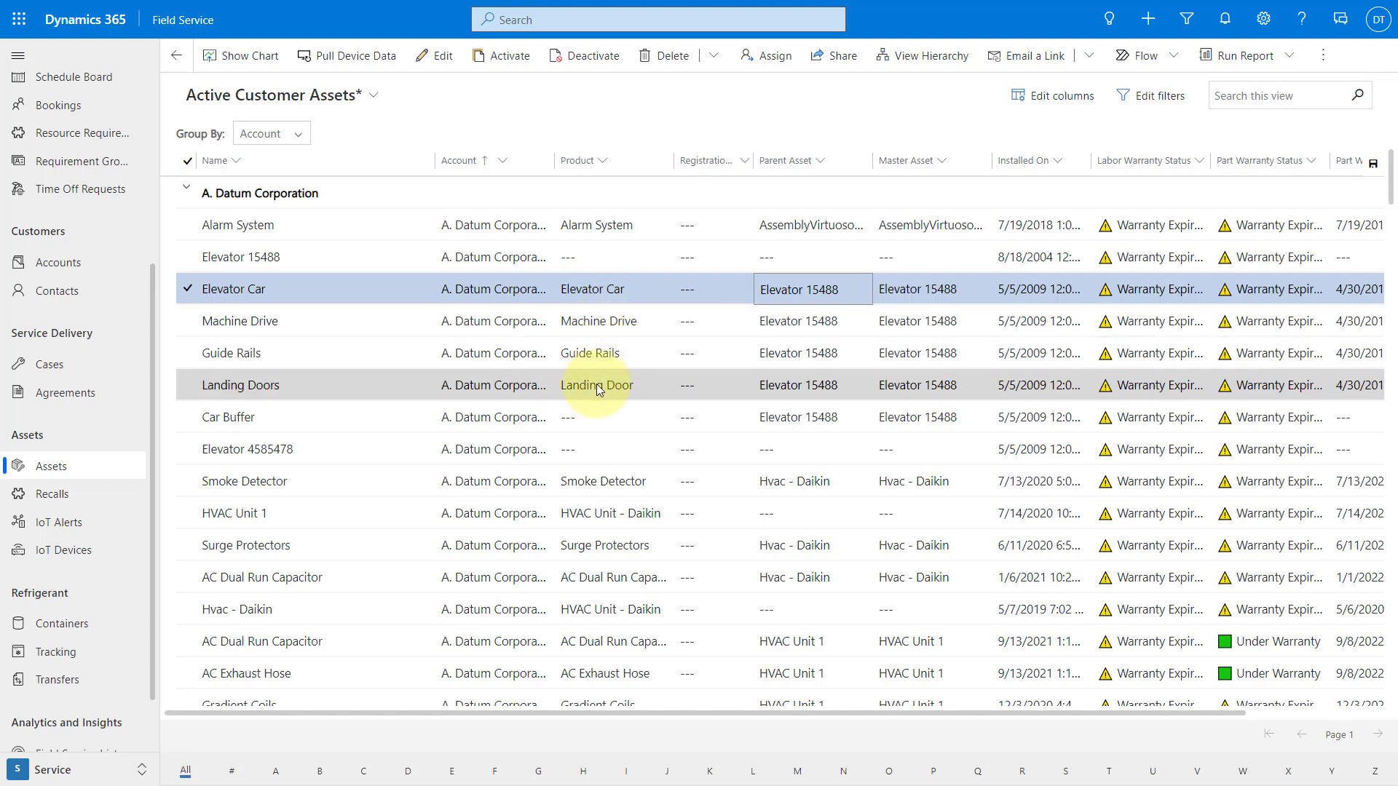
# Open the Elevator Car asset, go to its parent asset Elevator 15488, and review the parent's sub devices.
pyautogui.click(807, 291)
pyautogui.doubleClick(807, 291)
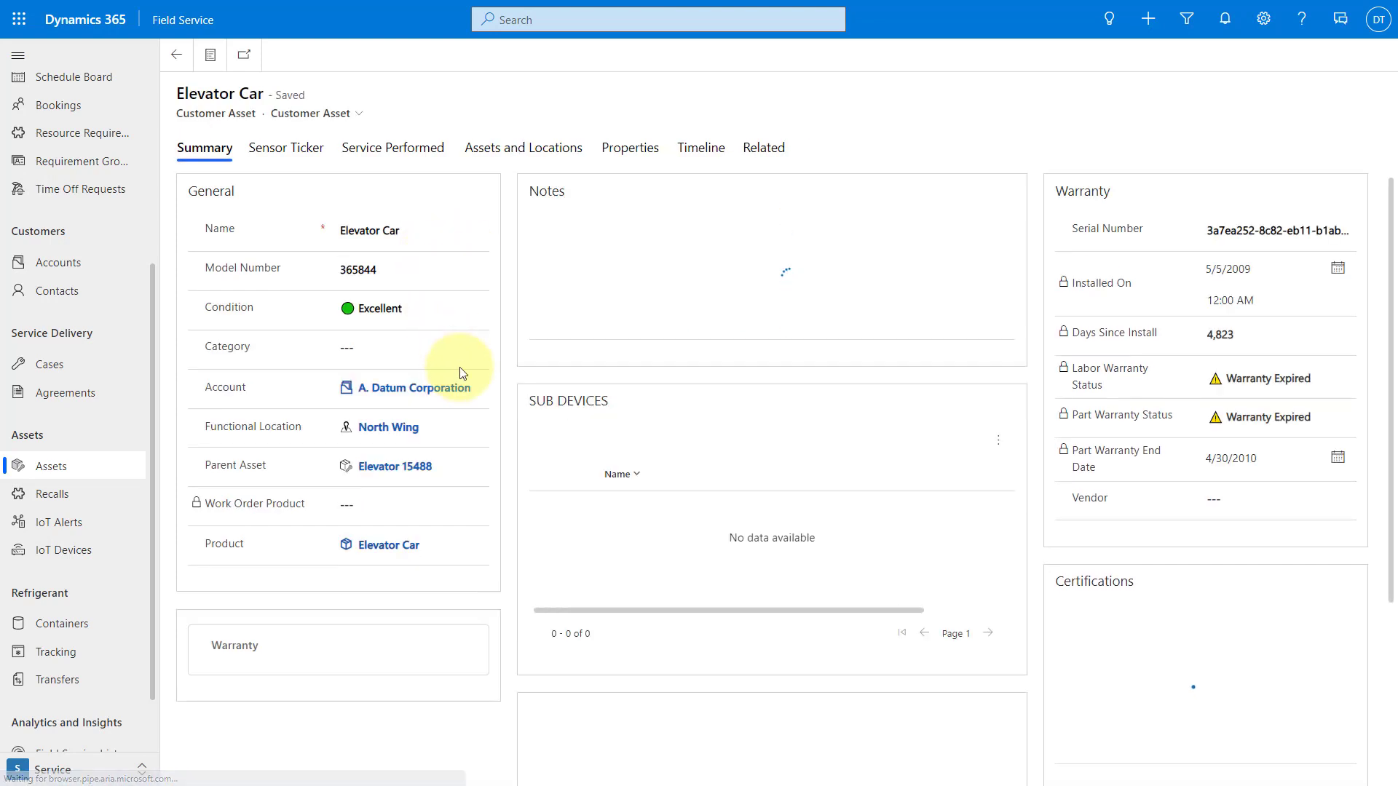
pyautogui.click(390, 468)
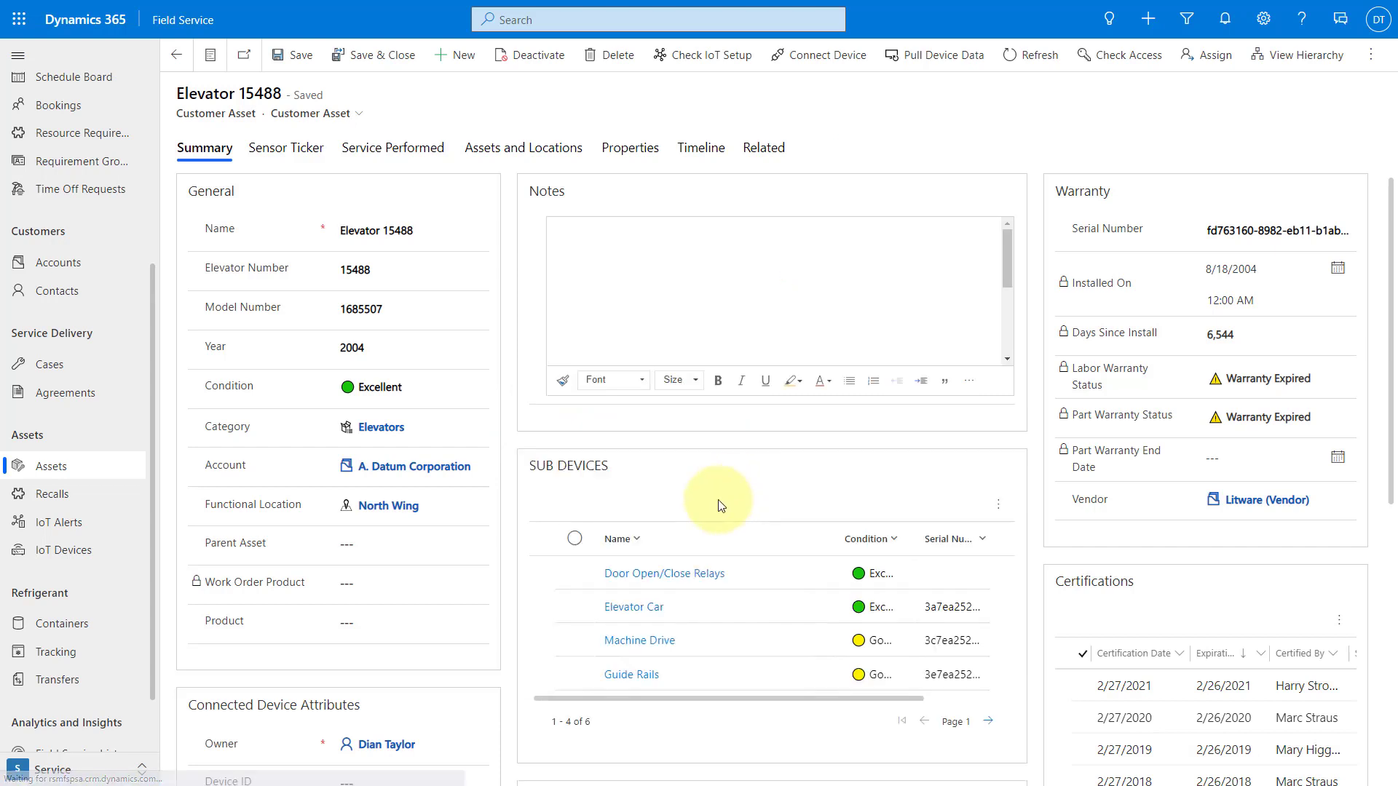
pyautogui.scroll(-2, 711, 502)
pyautogui.scroll(-2, 711, 505)
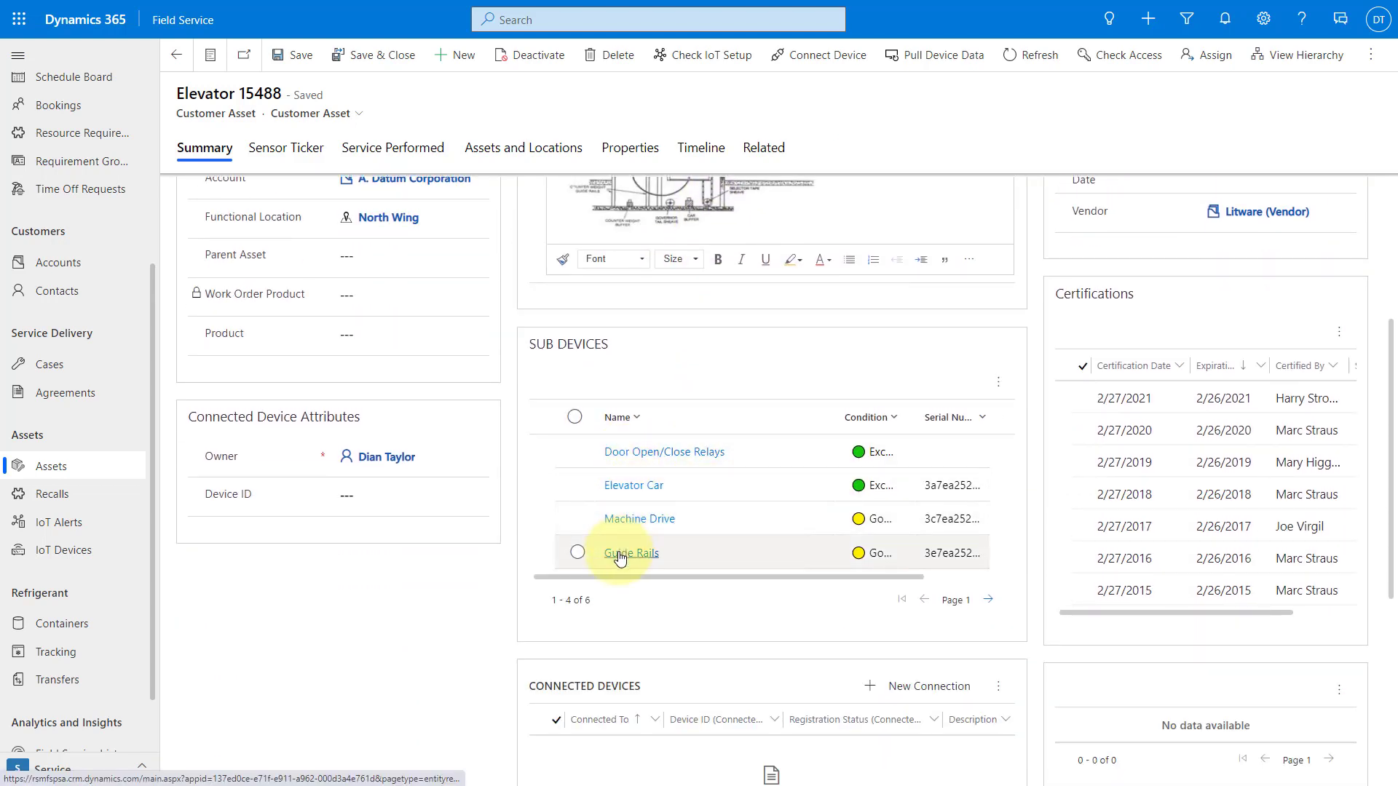
pyautogui.scroll(1, 580, 480)
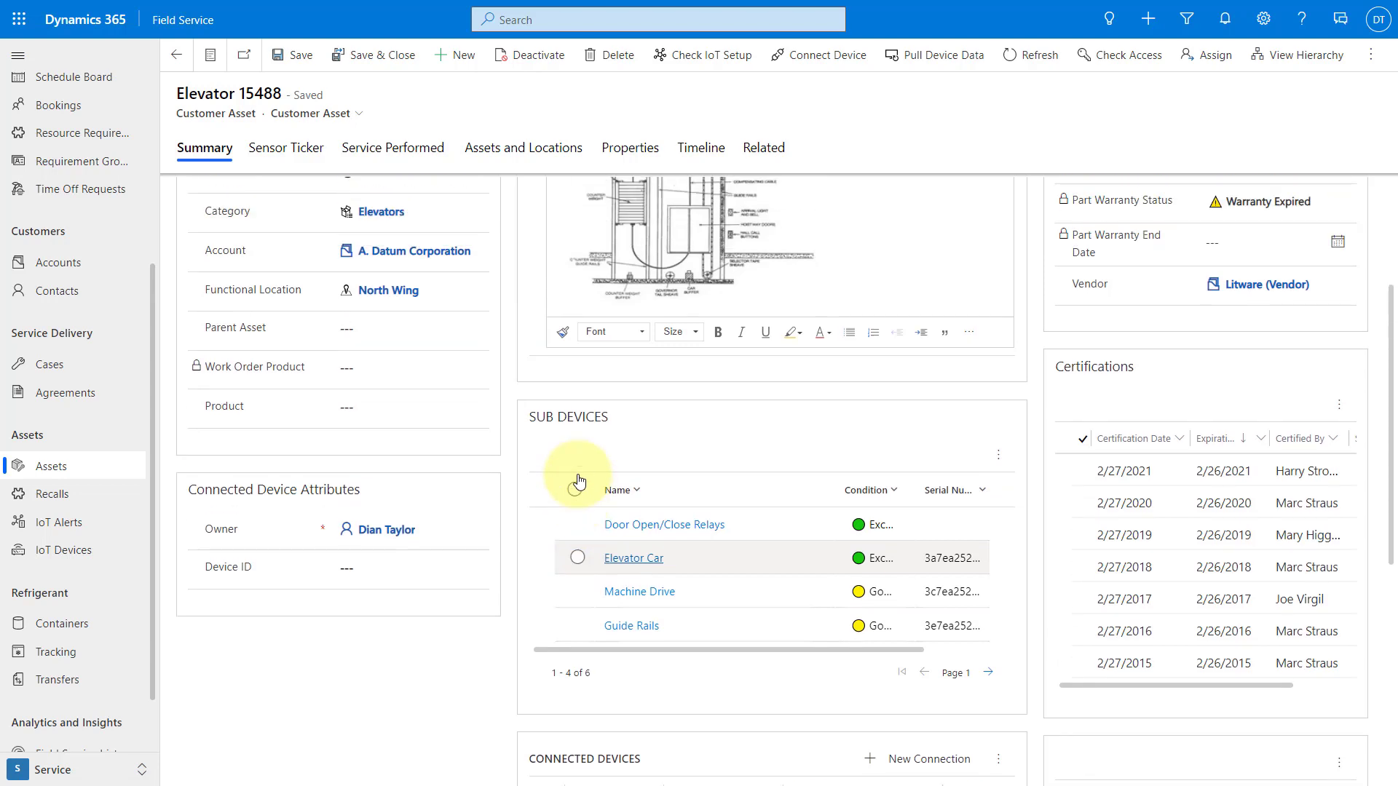
pyautogui.scroll(3, 580, 481)
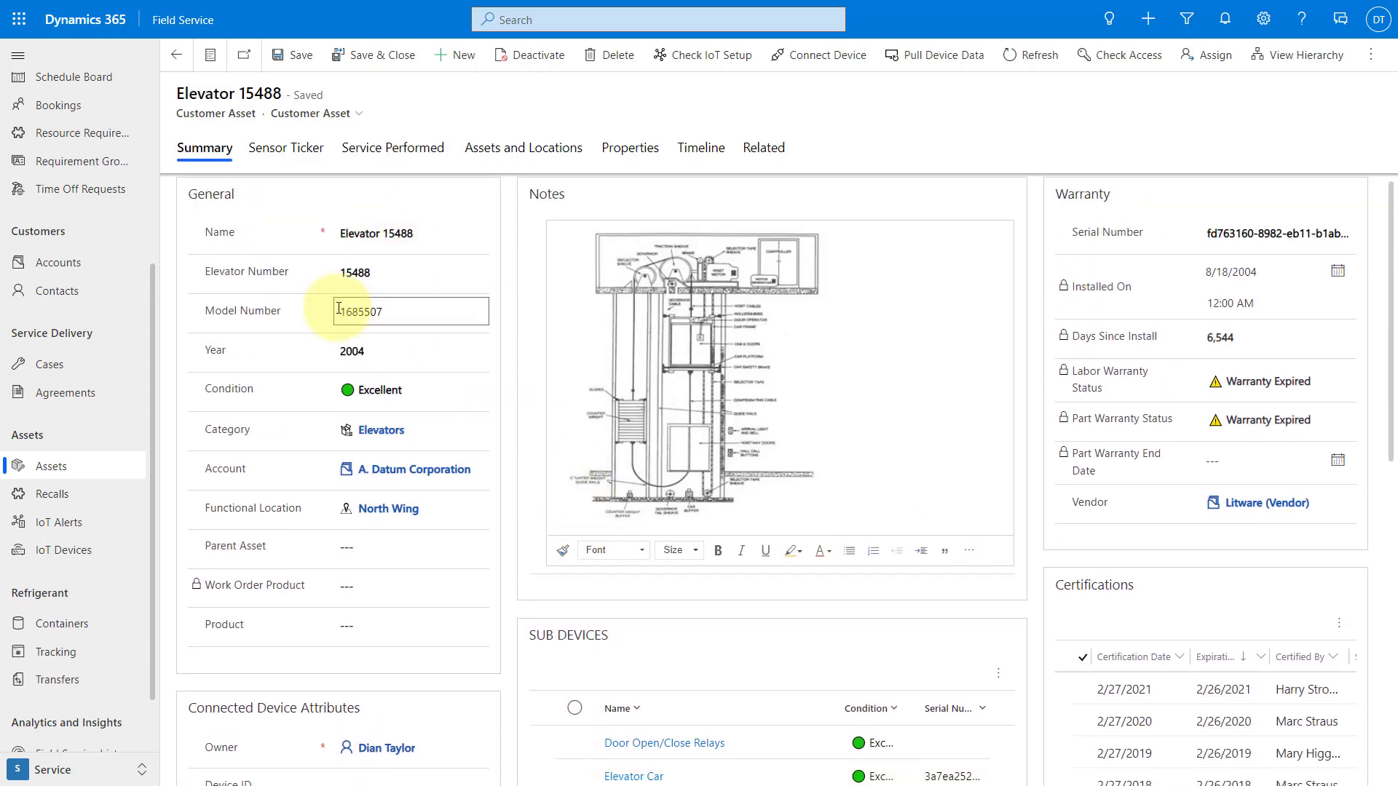
# Switch to the Inventory area and start a new RMA record.
pyautogui.click(69, 772)
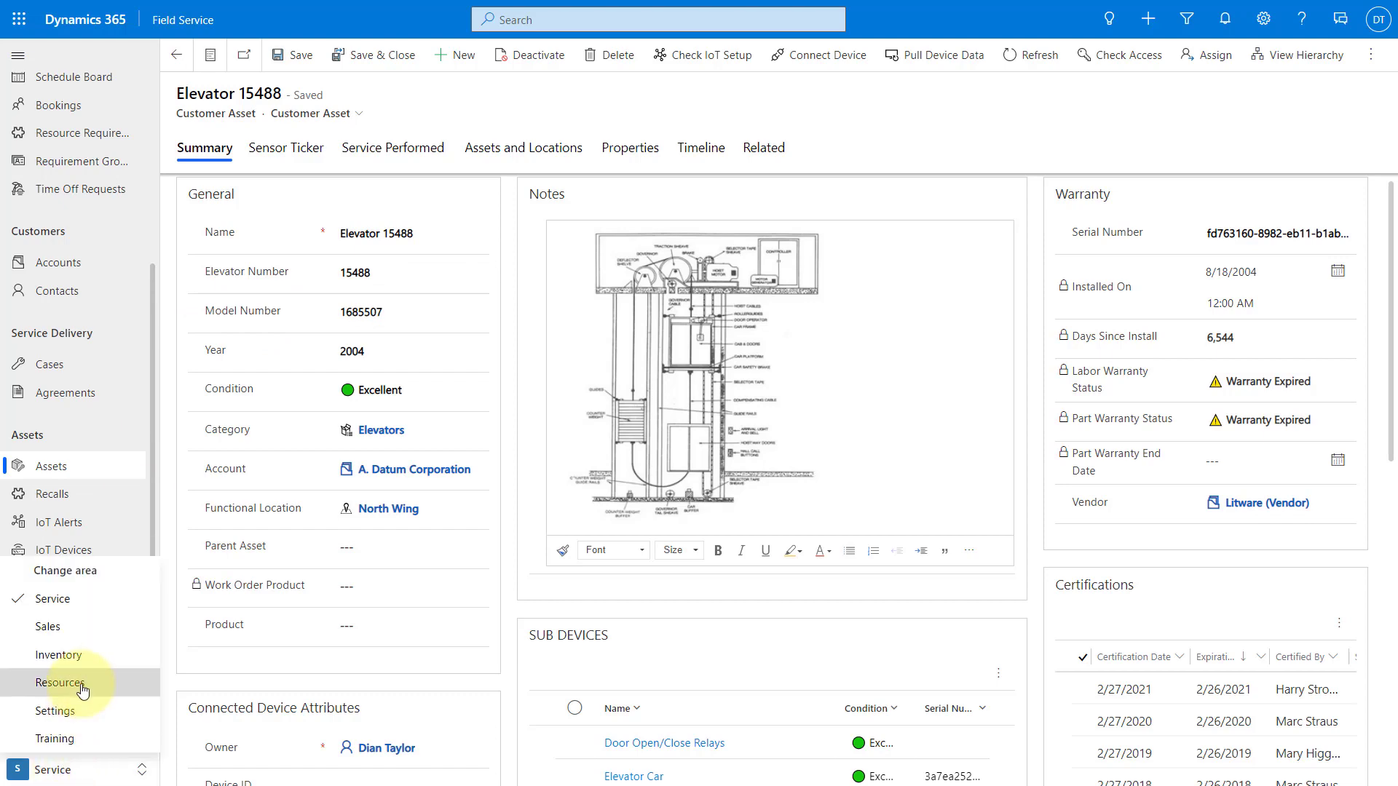
pyautogui.click(88, 657)
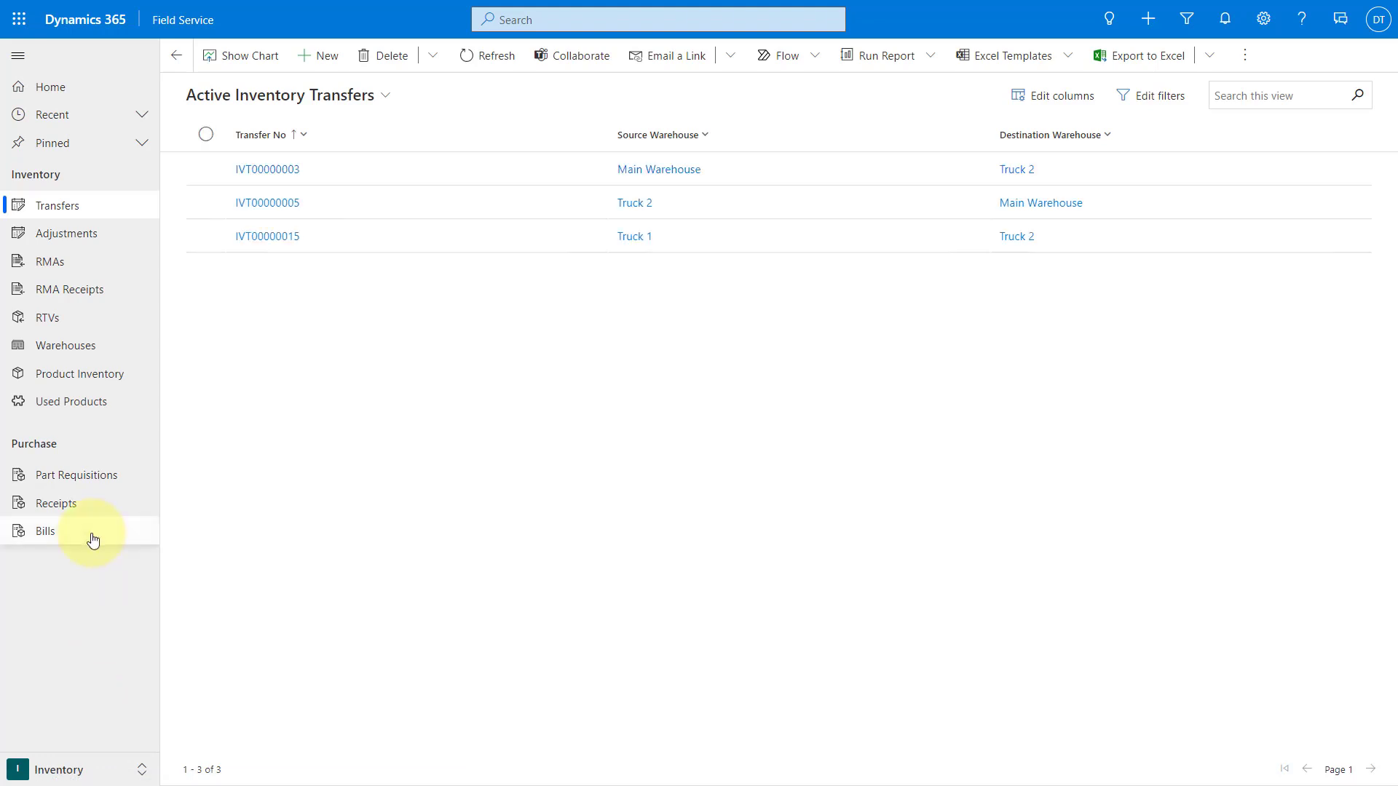
pyautogui.click(78, 263)
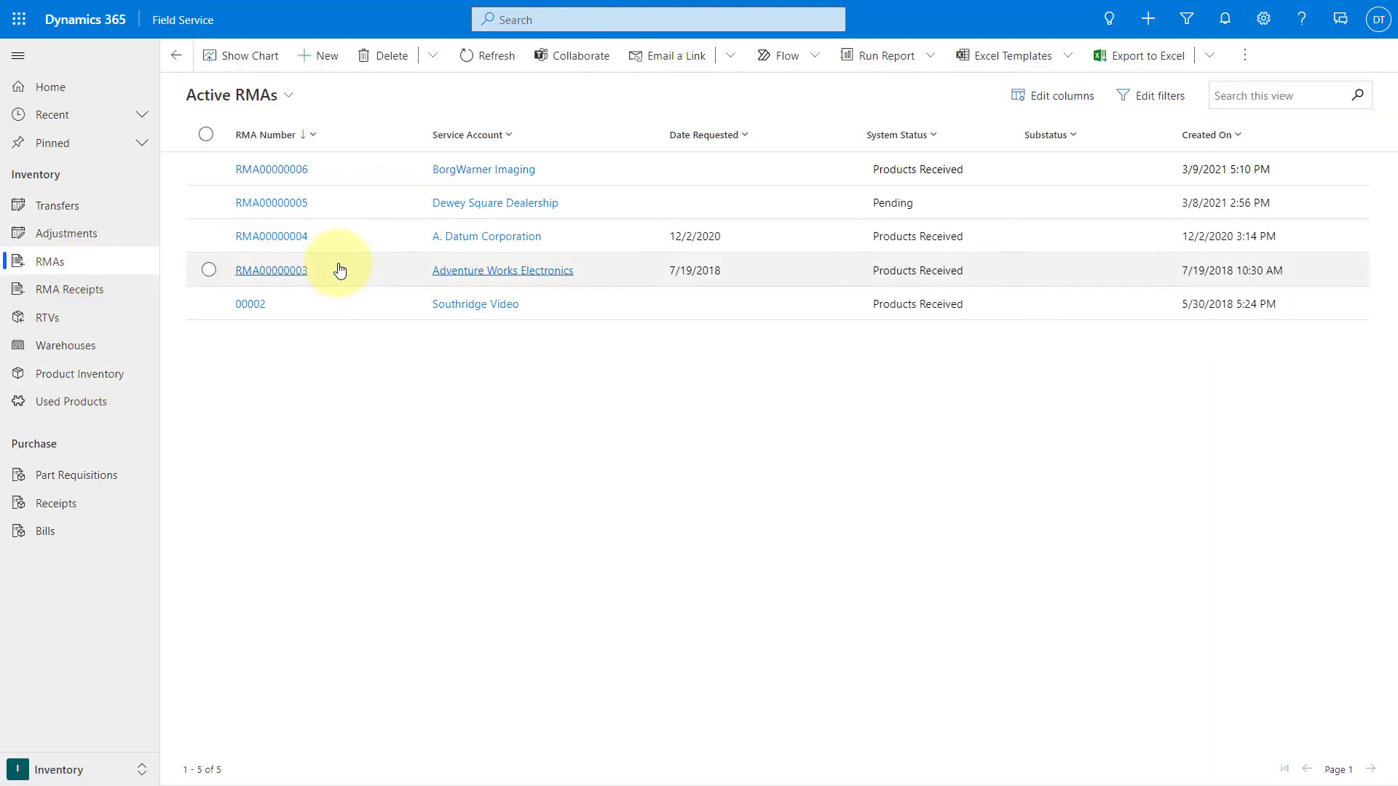
pyautogui.click(315, 56)
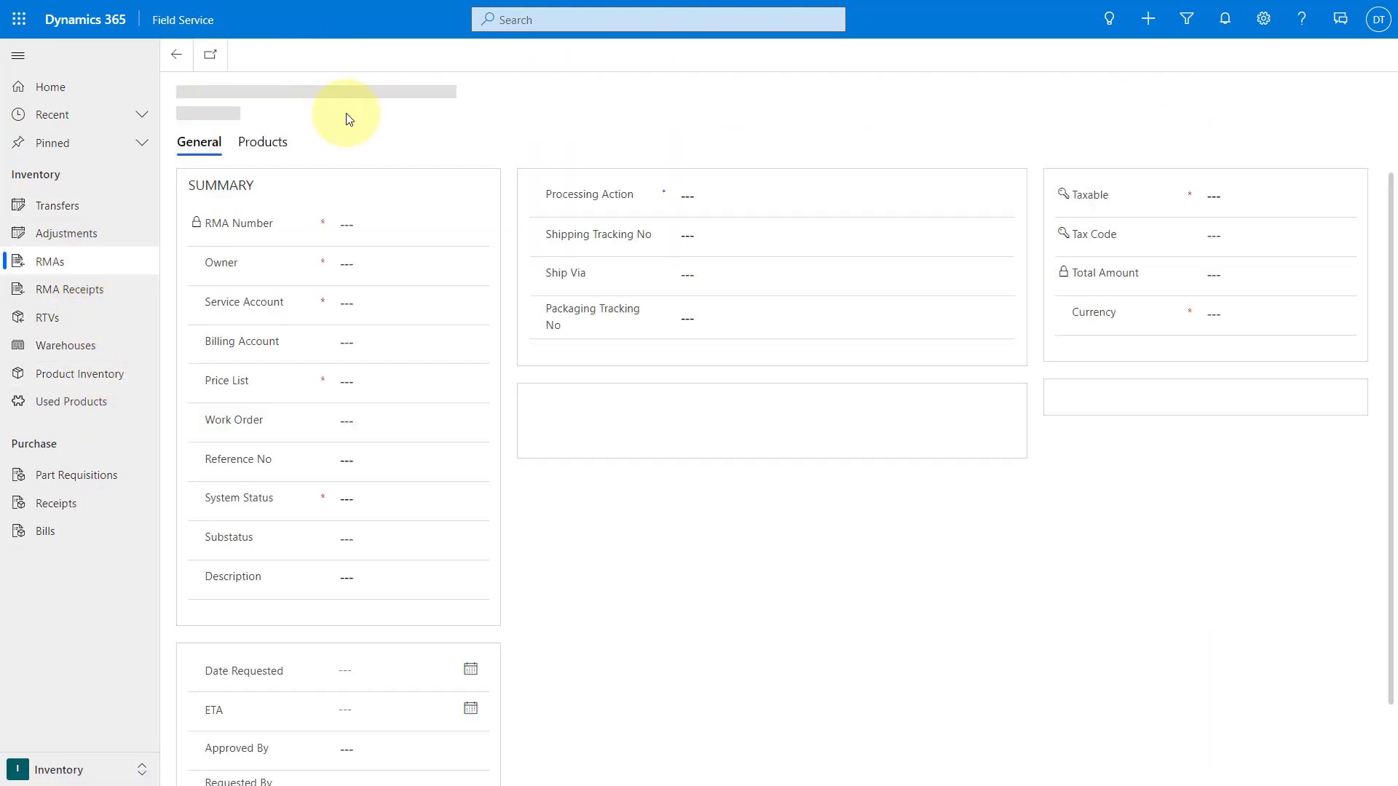
# Set the RMA's service account to A. Datum Corporation and its processing action to Return to Warehouse, and save the record.
pyautogui.click(350, 305)
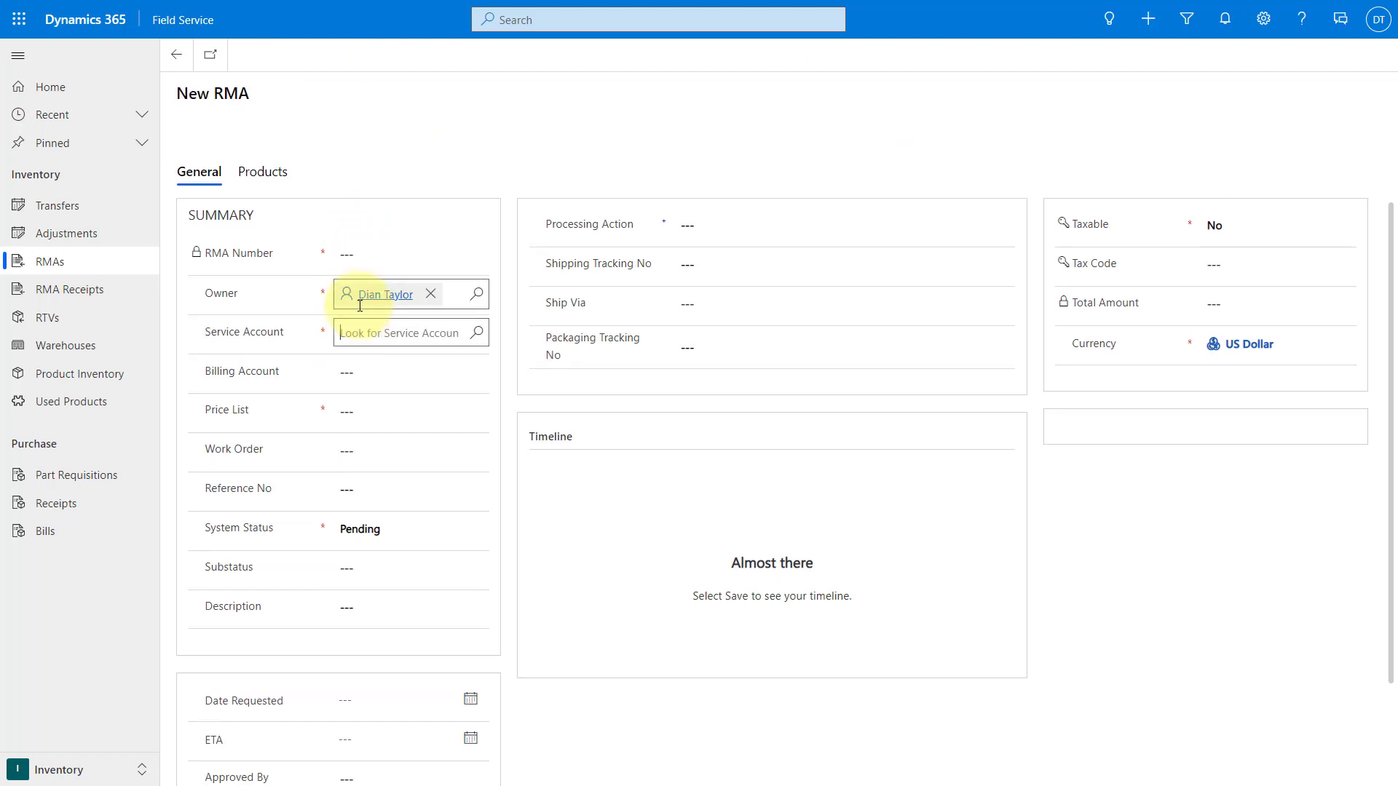
pyautogui.write('a. da')
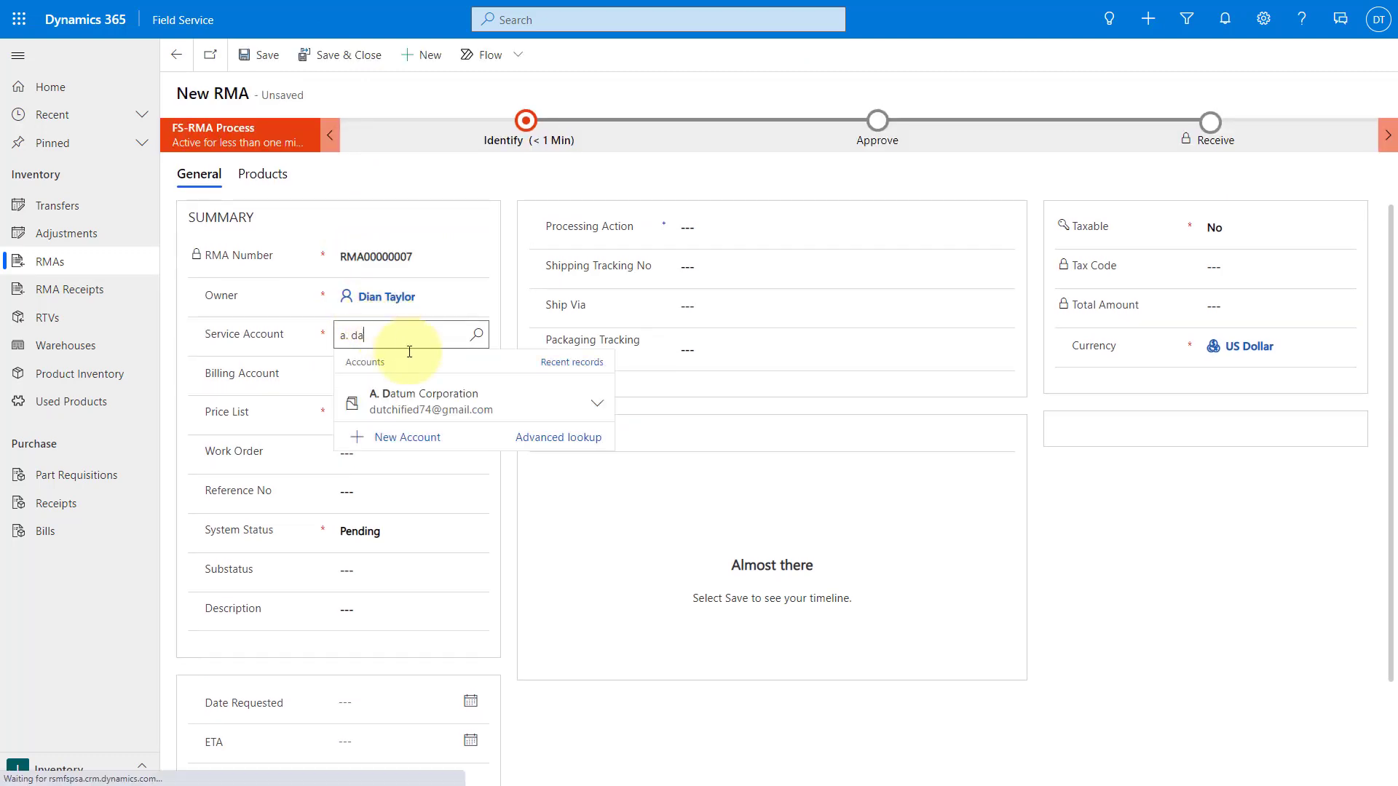
pyautogui.click(423, 393)
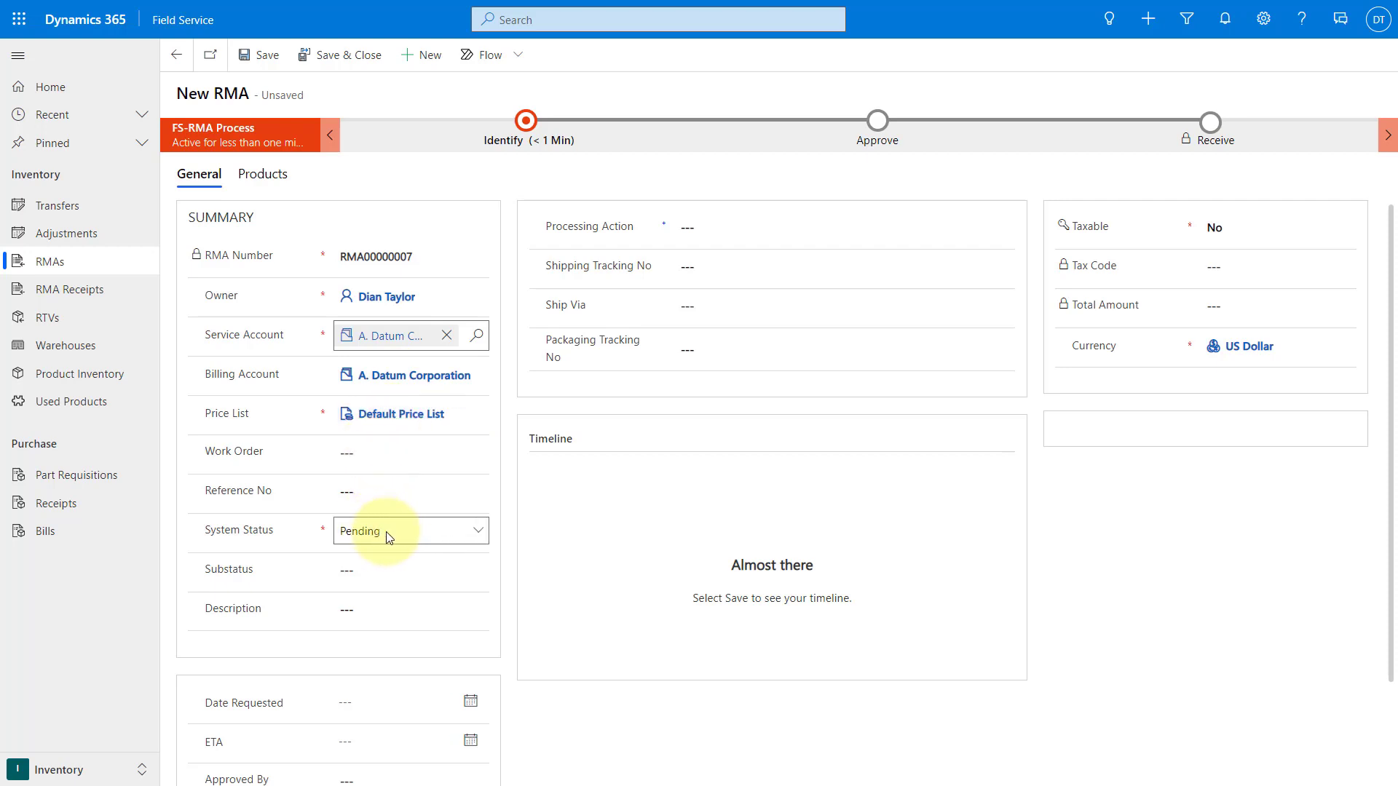
pyautogui.click(704, 233)
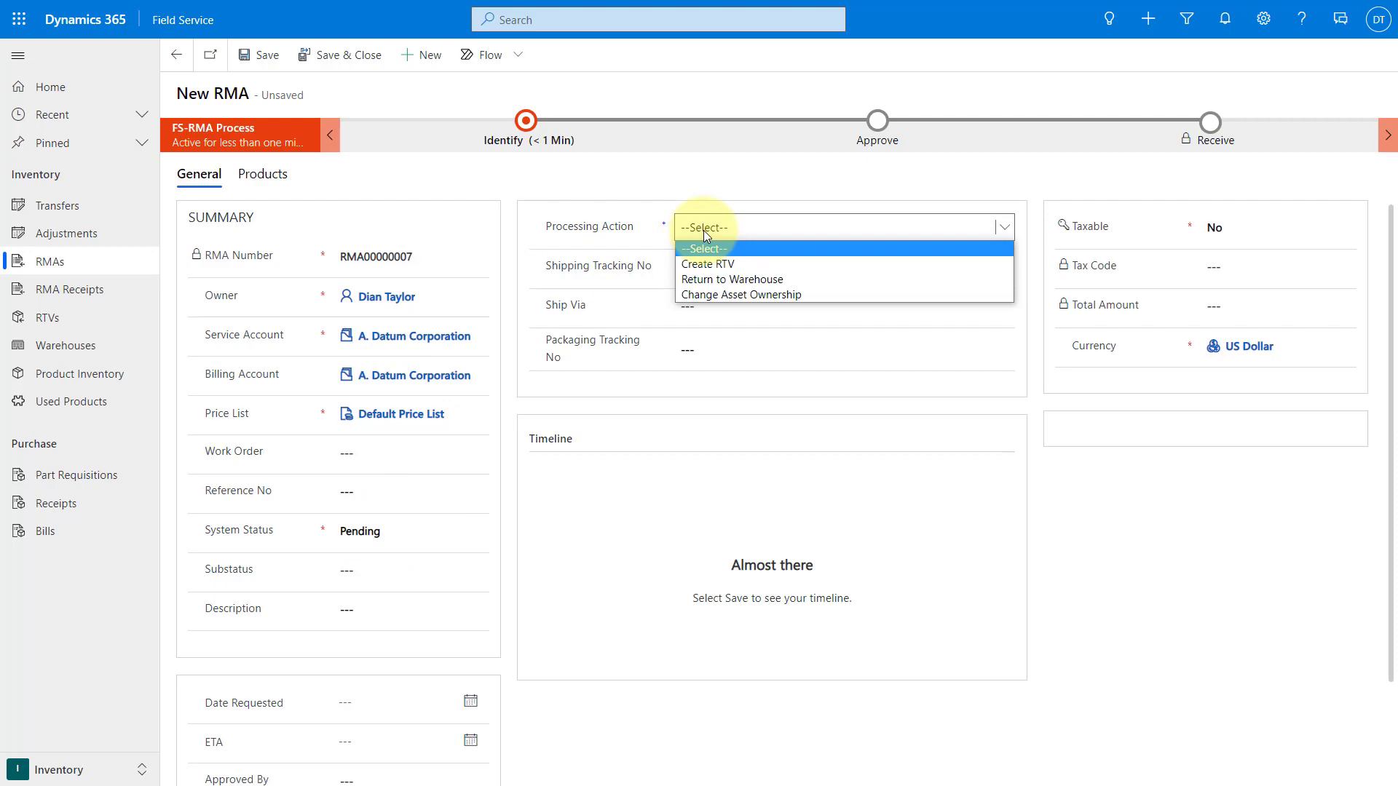
pyautogui.click(722, 281)
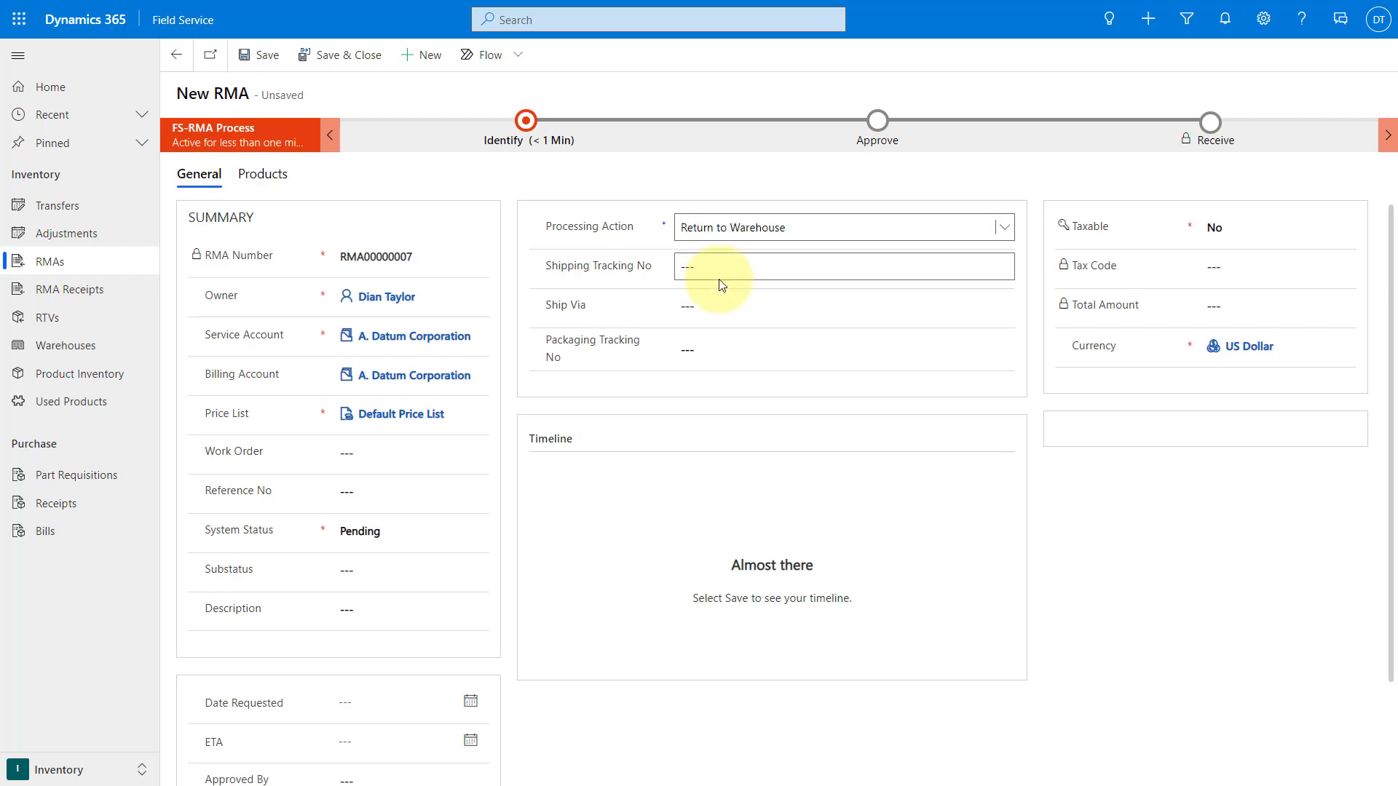
pyautogui.click(256, 58)
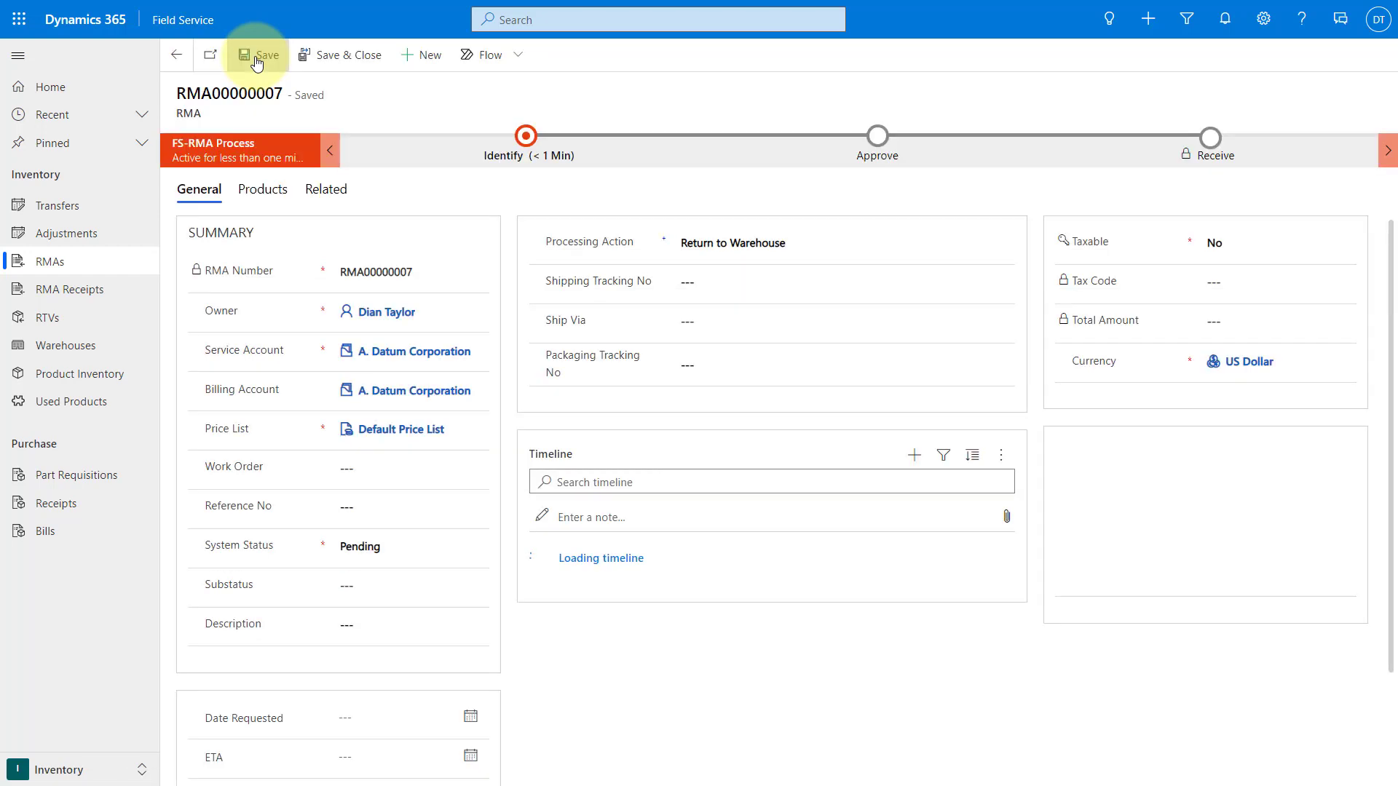
# Add a new RMA product to the saved RMA with quantity 1 and customer asset Elevator 15488.
pyautogui.click(265, 190)
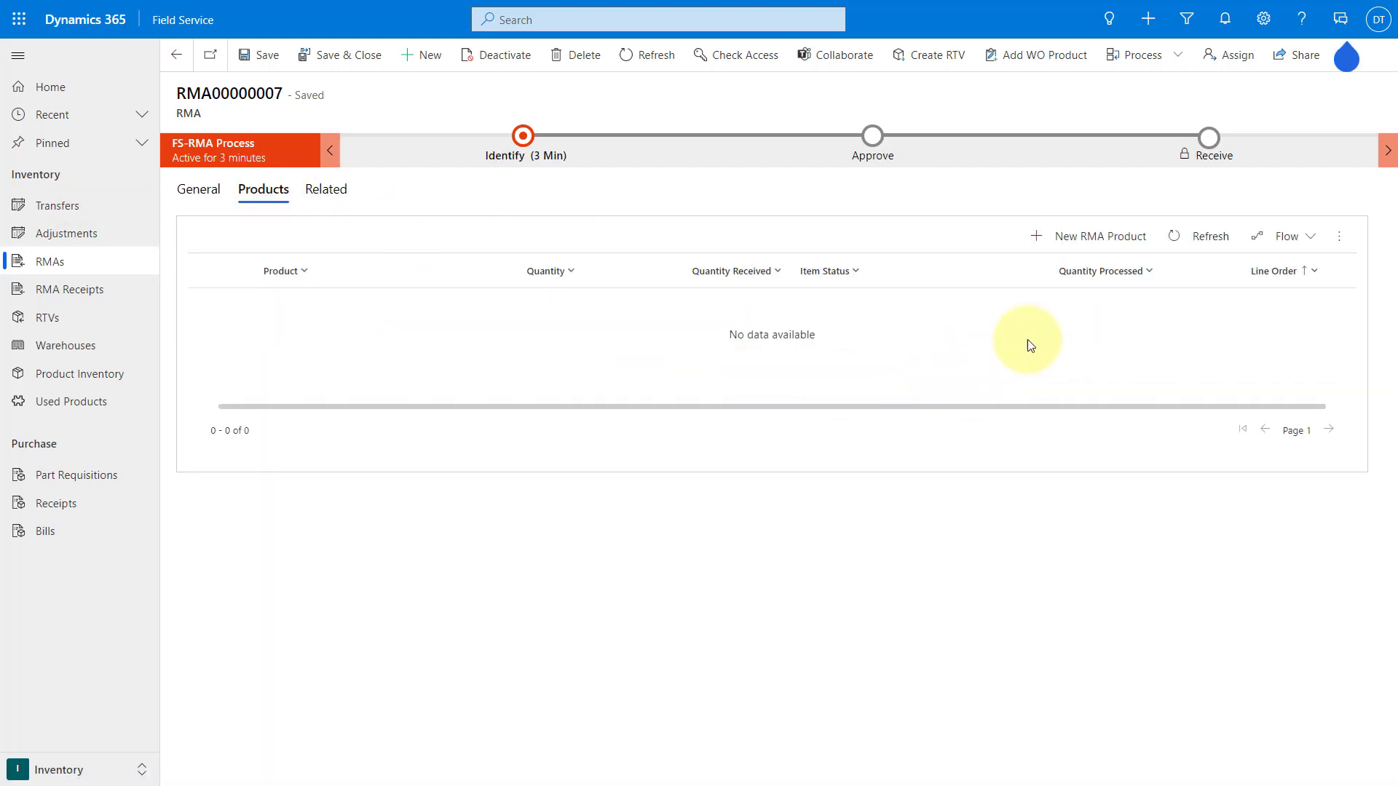
pyautogui.click(1109, 237)
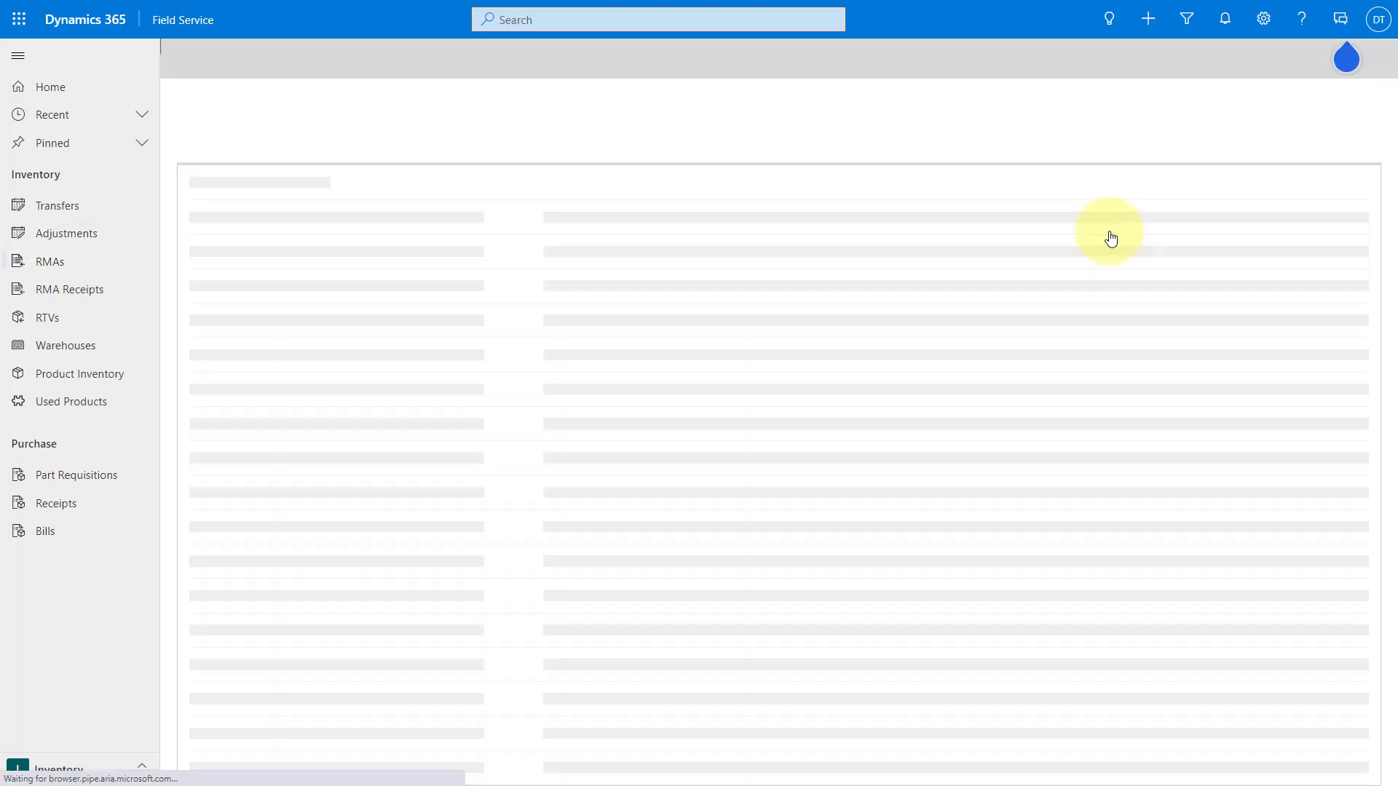
pyautogui.click(384, 257)
pyautogui.write('1')
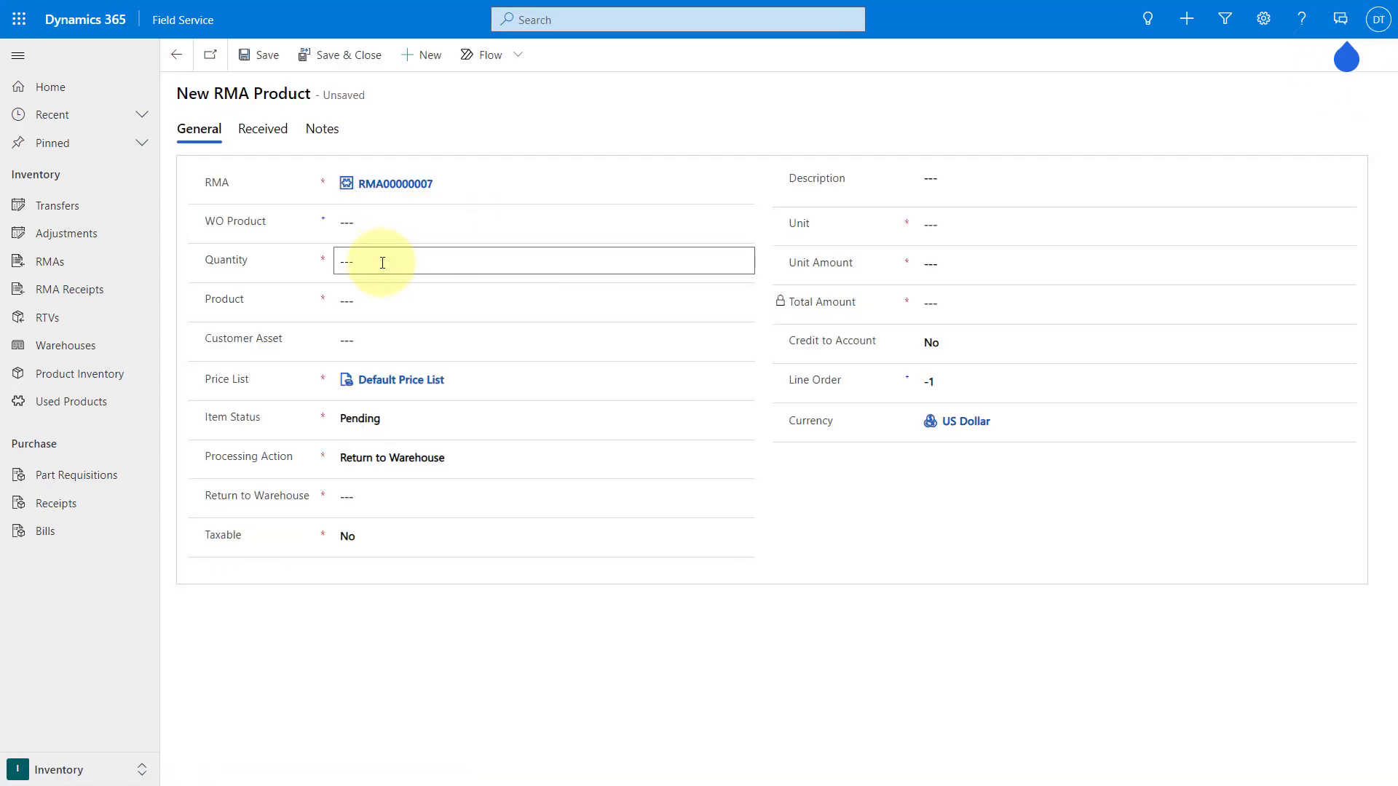
pyautogui.click(353, 338)
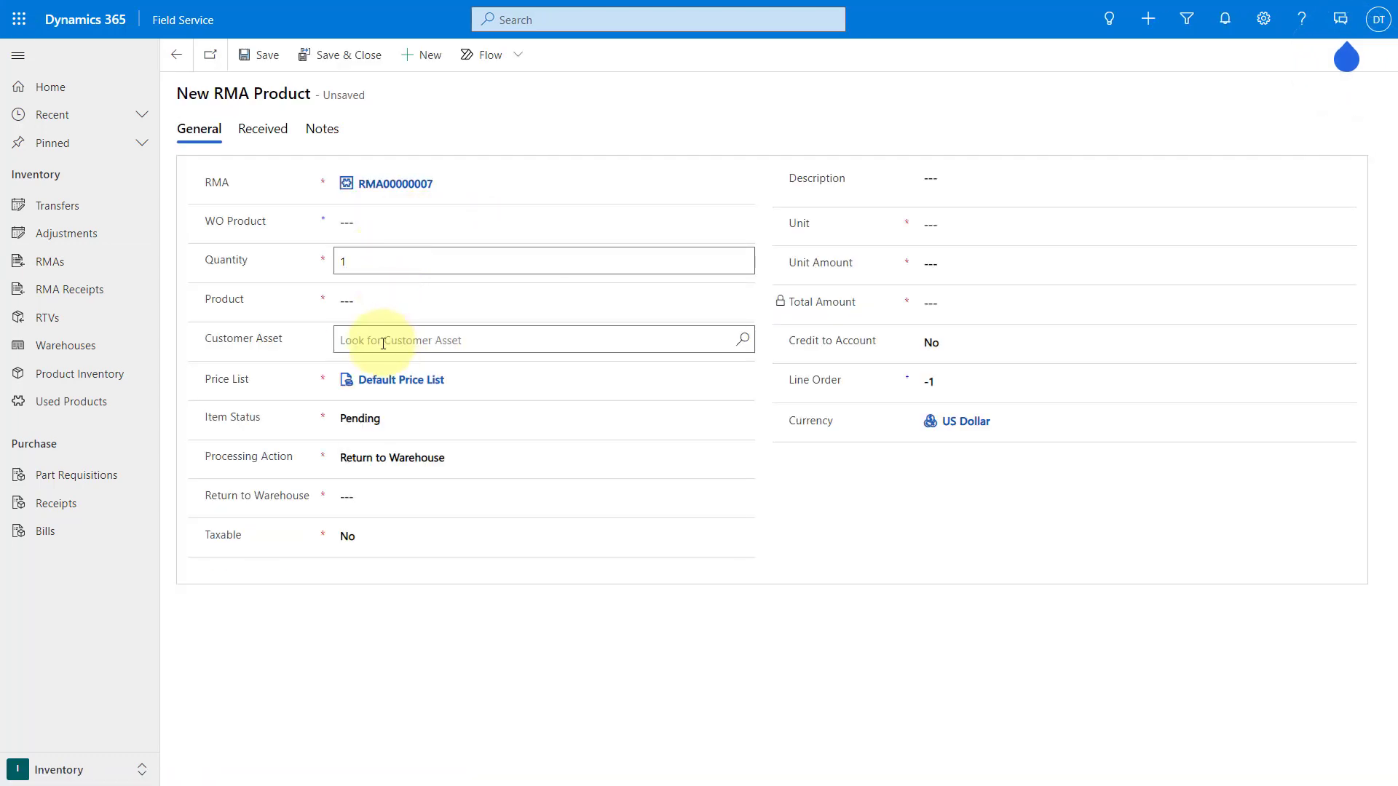
pyautogui.write('Elevator 15488')
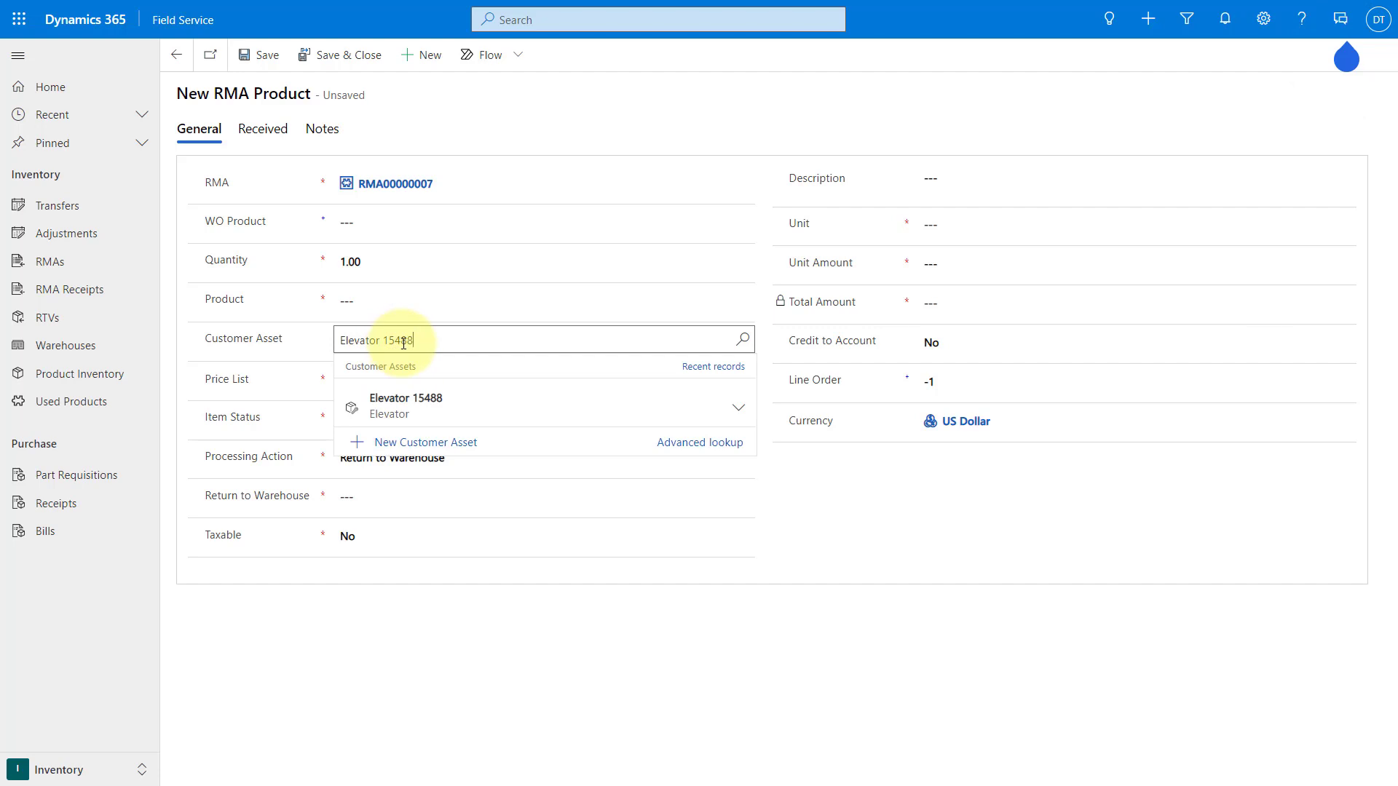
pyautogui.click(434, 400)
# Set the RMA product's product to Elevator and its return warehouse to Repair Depot.
pyautogui.click(401, 302)
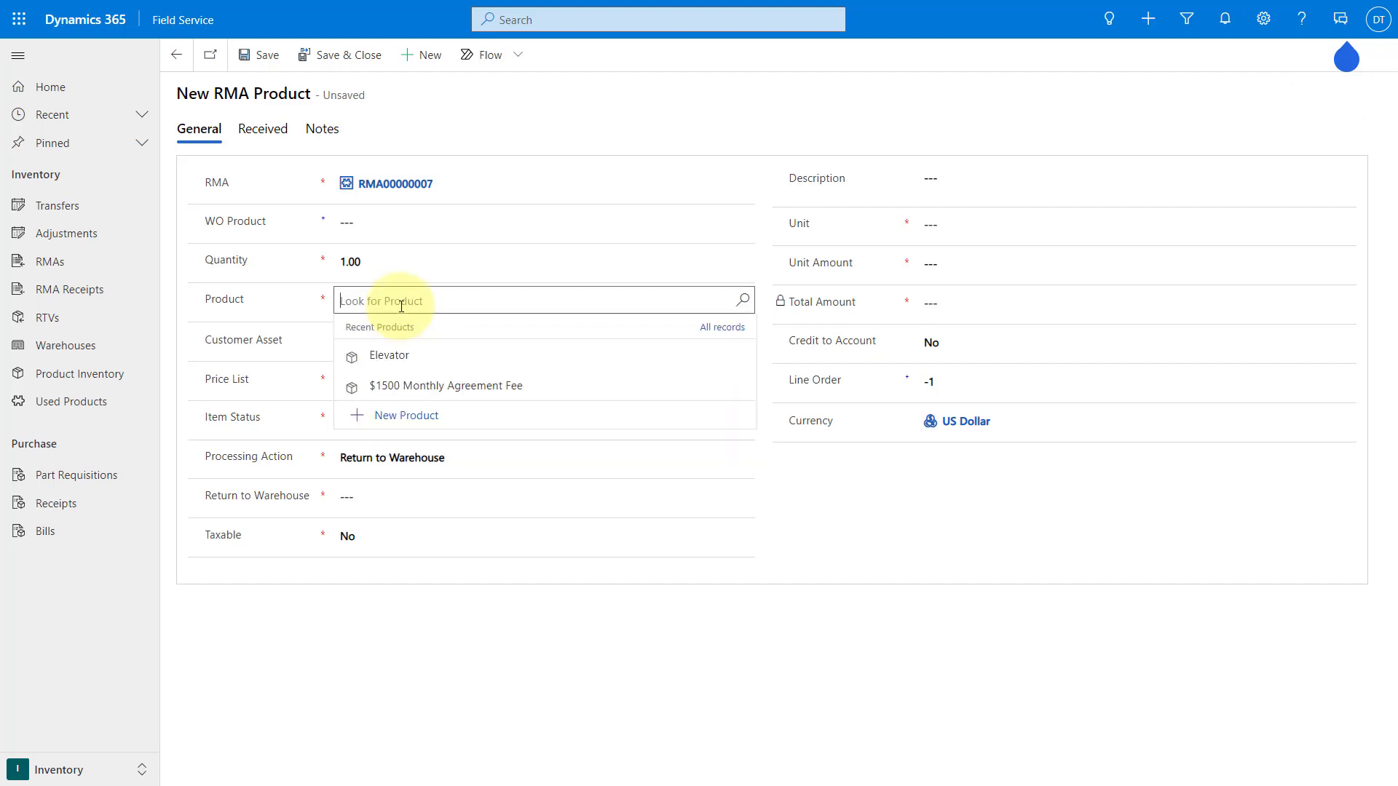
pyautogui.write('ele')
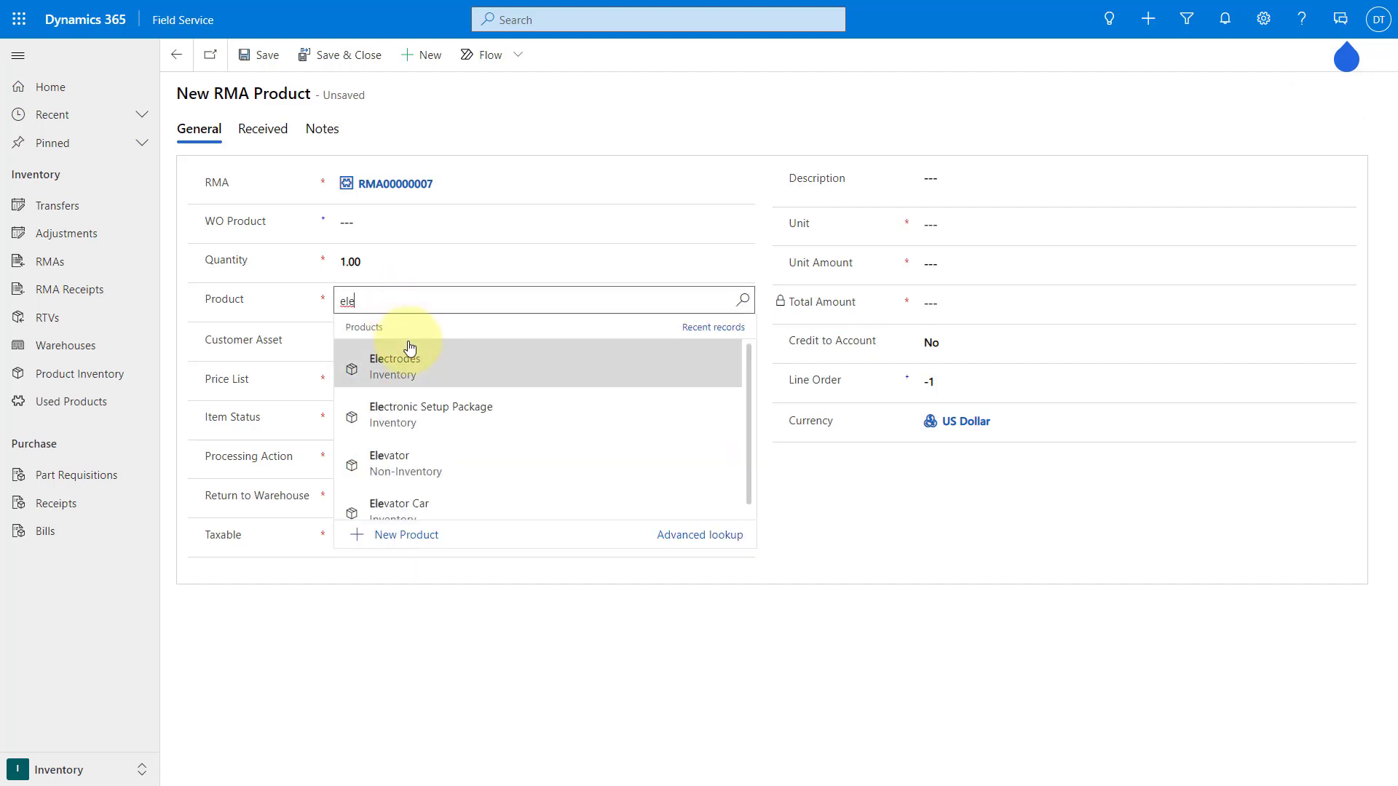
pyautogui.click(412, 468)
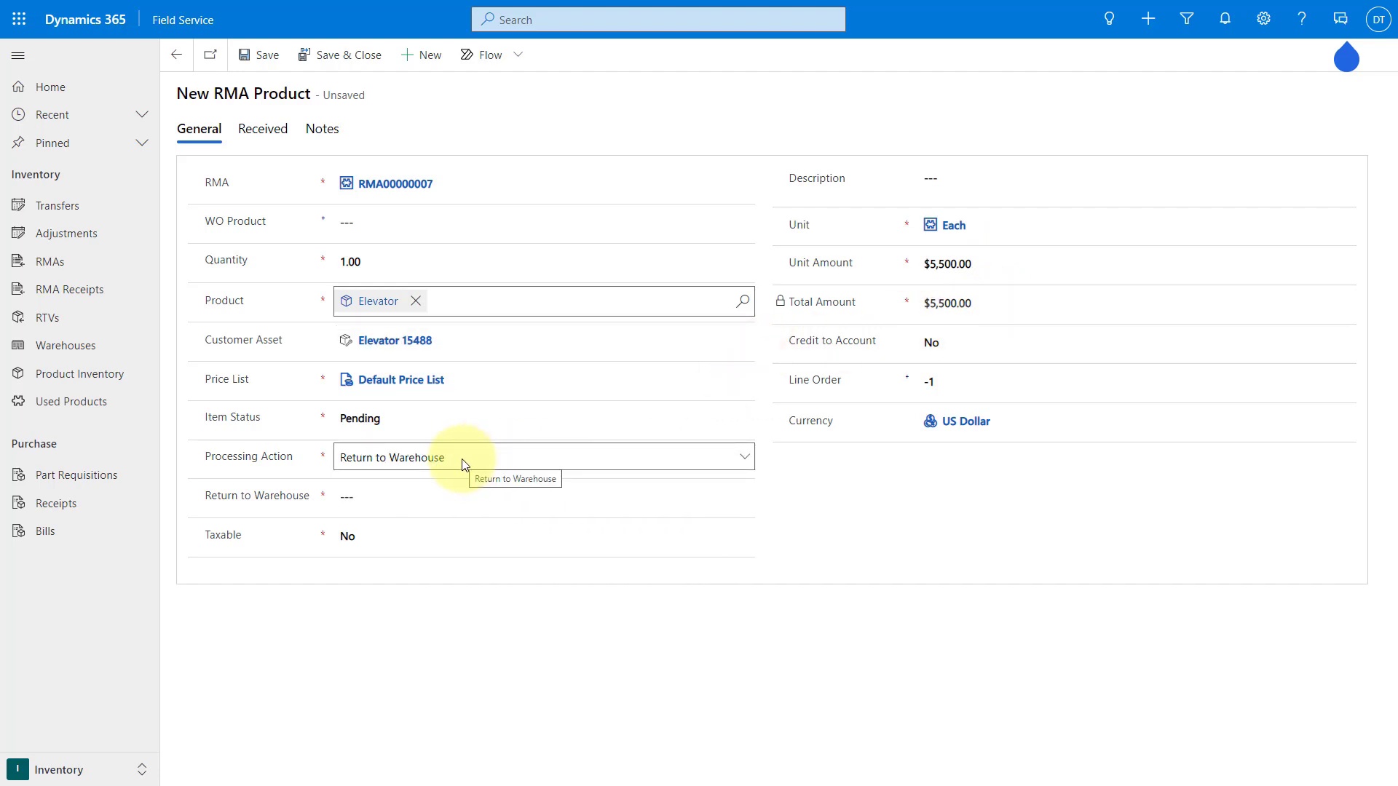
pyautogui.click(743, 501)
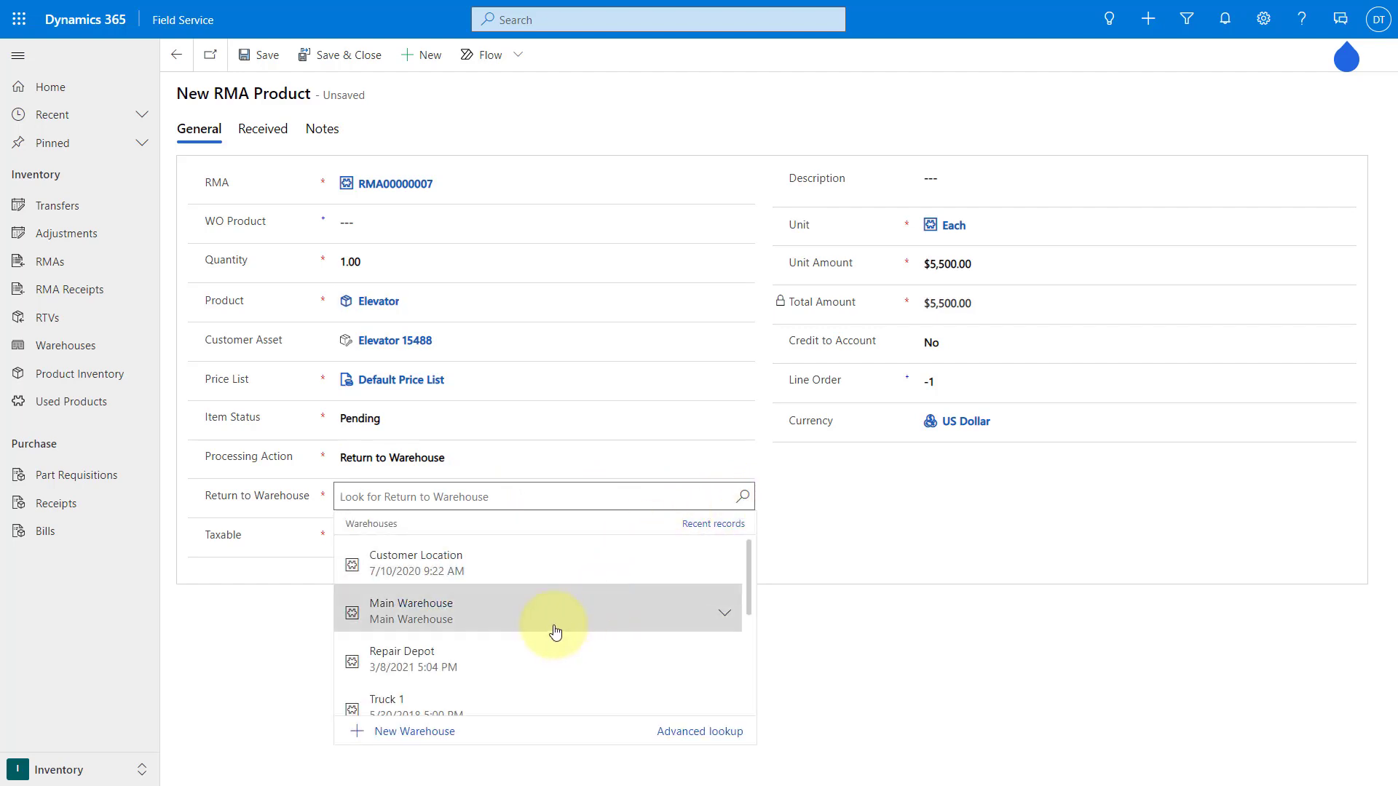
pyautogui.click(437, 665)
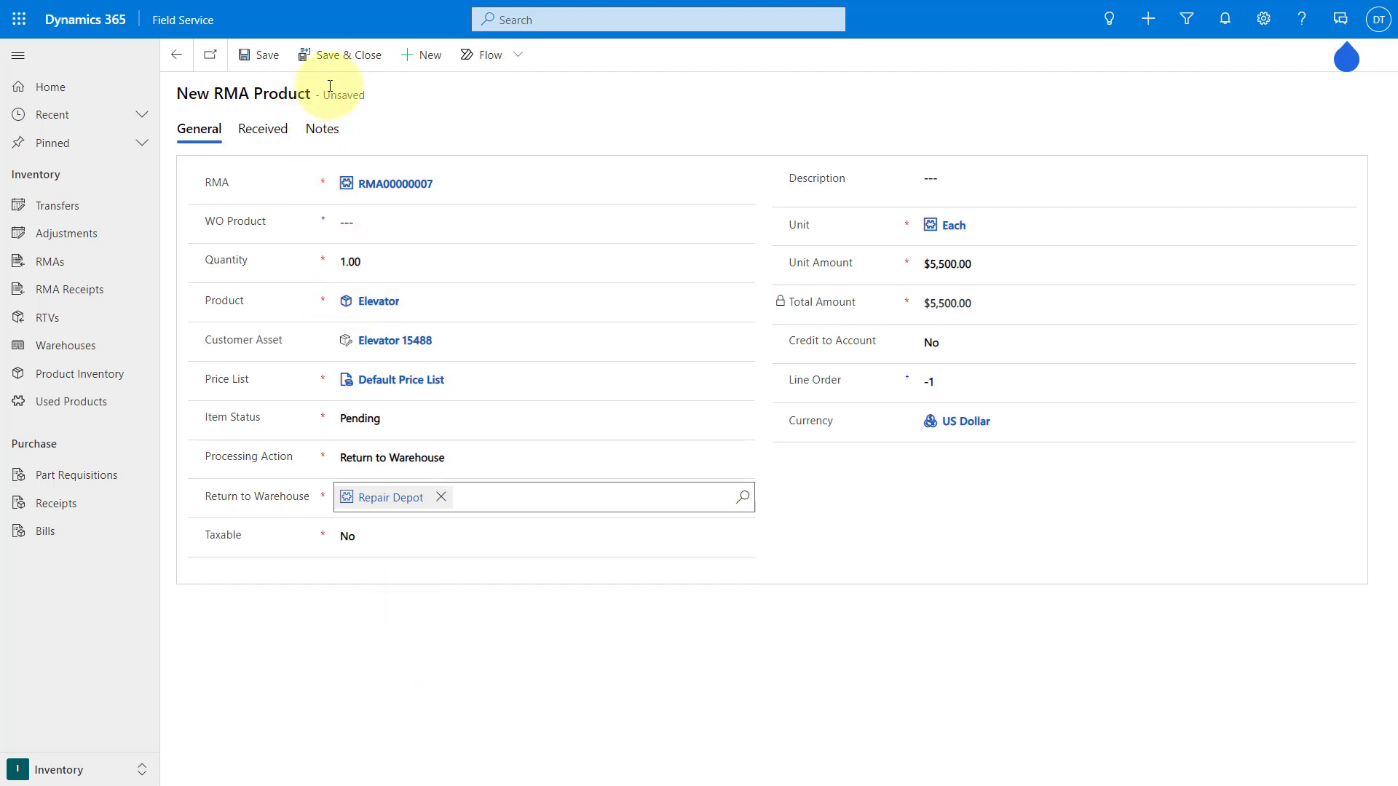
# Save and close the RMA product, and page through the refreshed list of products on the RMA.
pyautogui.click(346, 63)
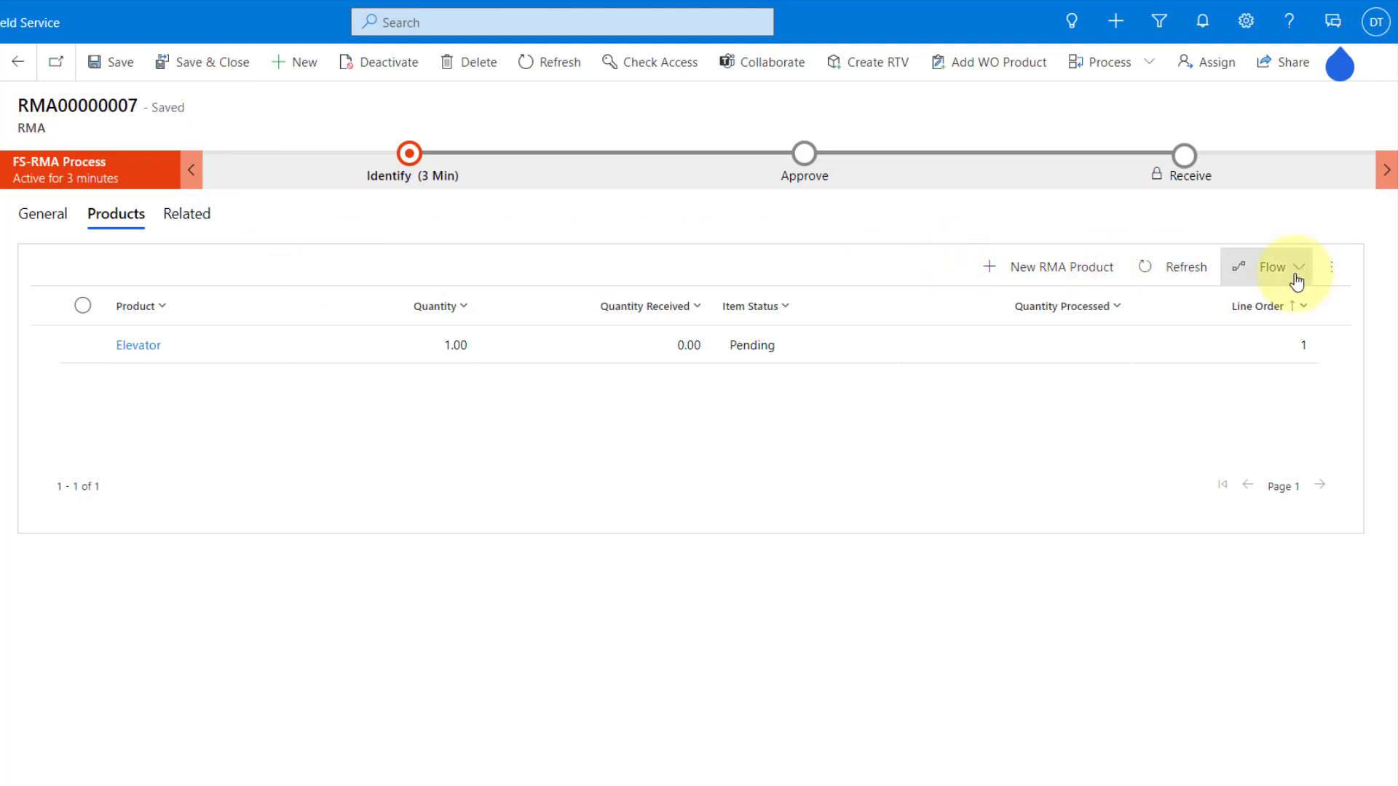
pyautogui.click(1181, 267)
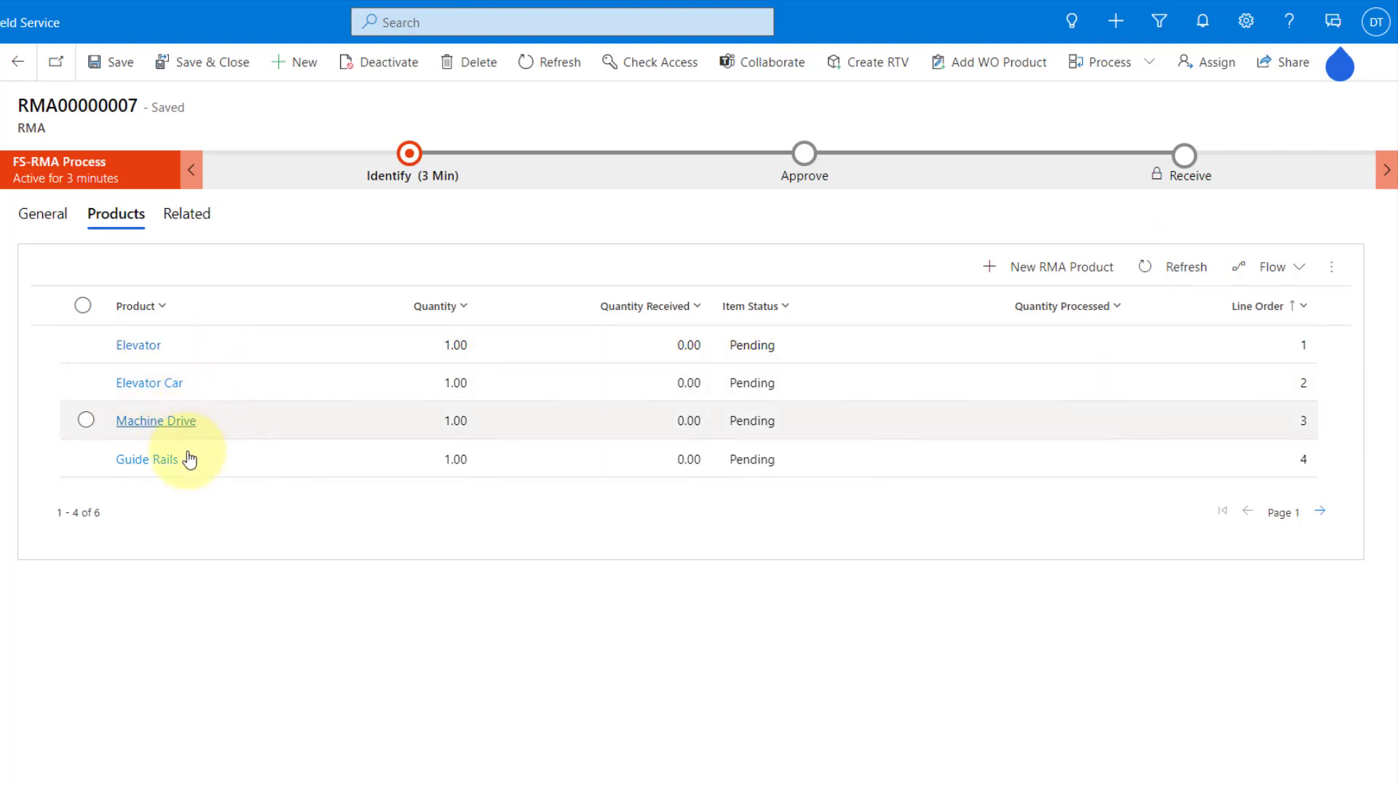
pyautogui.click(1319, 512)
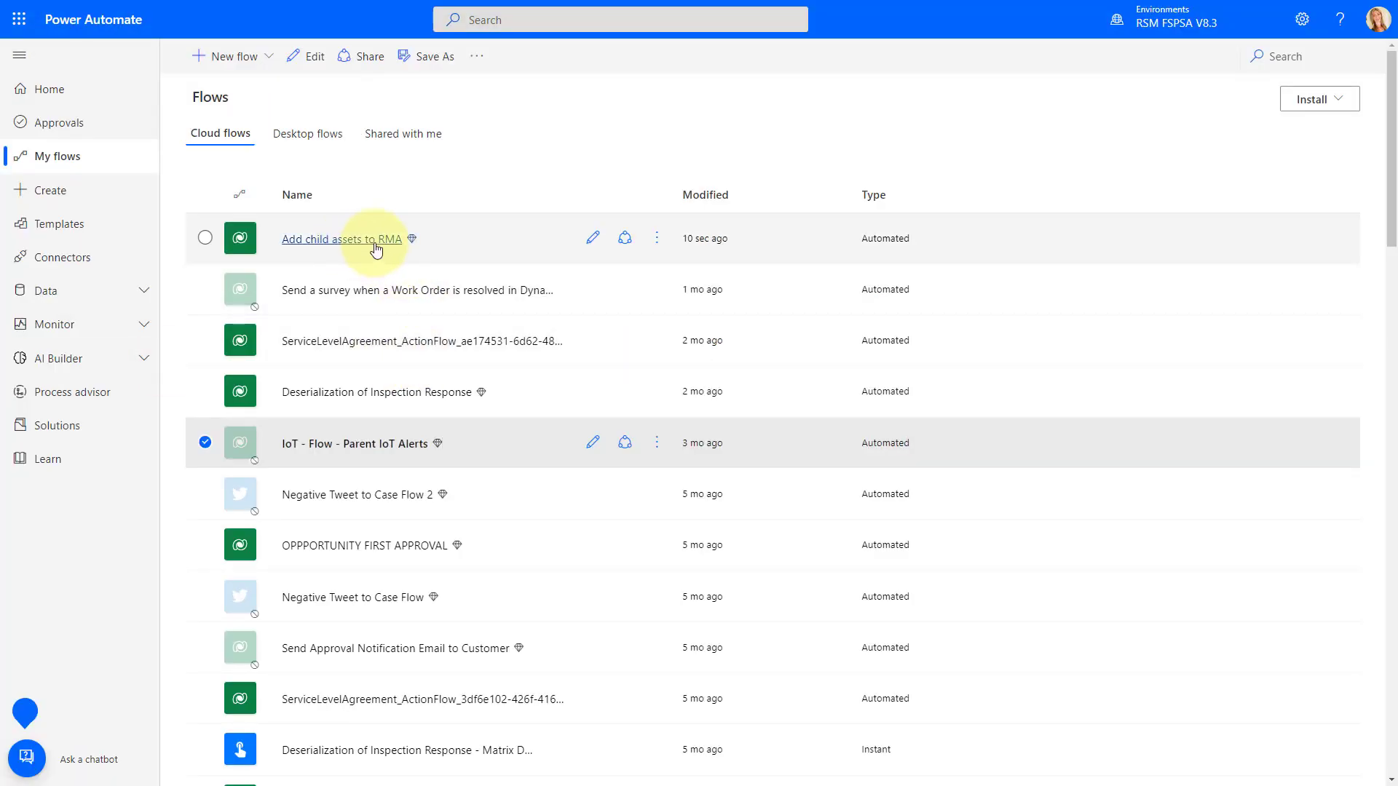
# Turn off the existing "Add child assets to RMA" cloud flow in Power Automate.
pyautogui.click(659, 240)
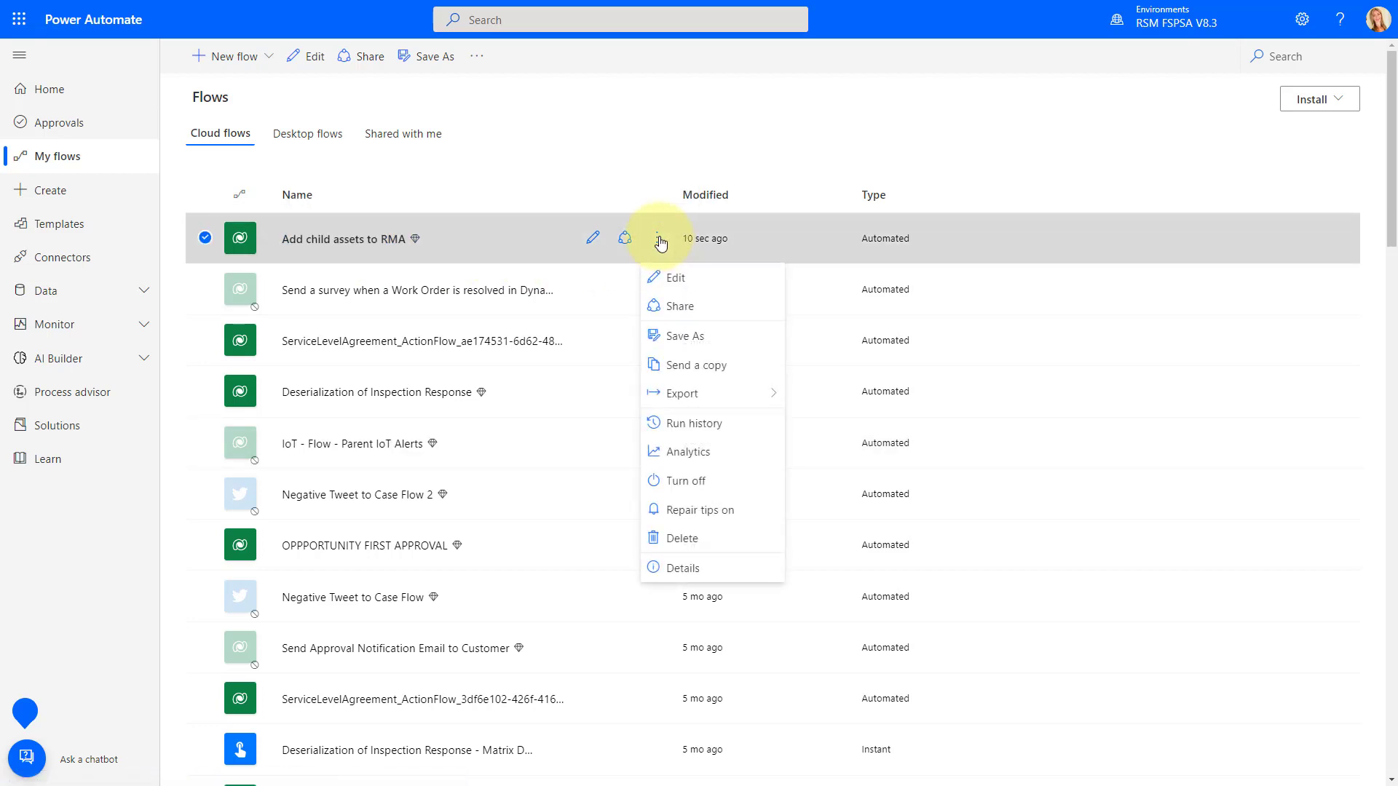
pyautogui.click(713, 484)
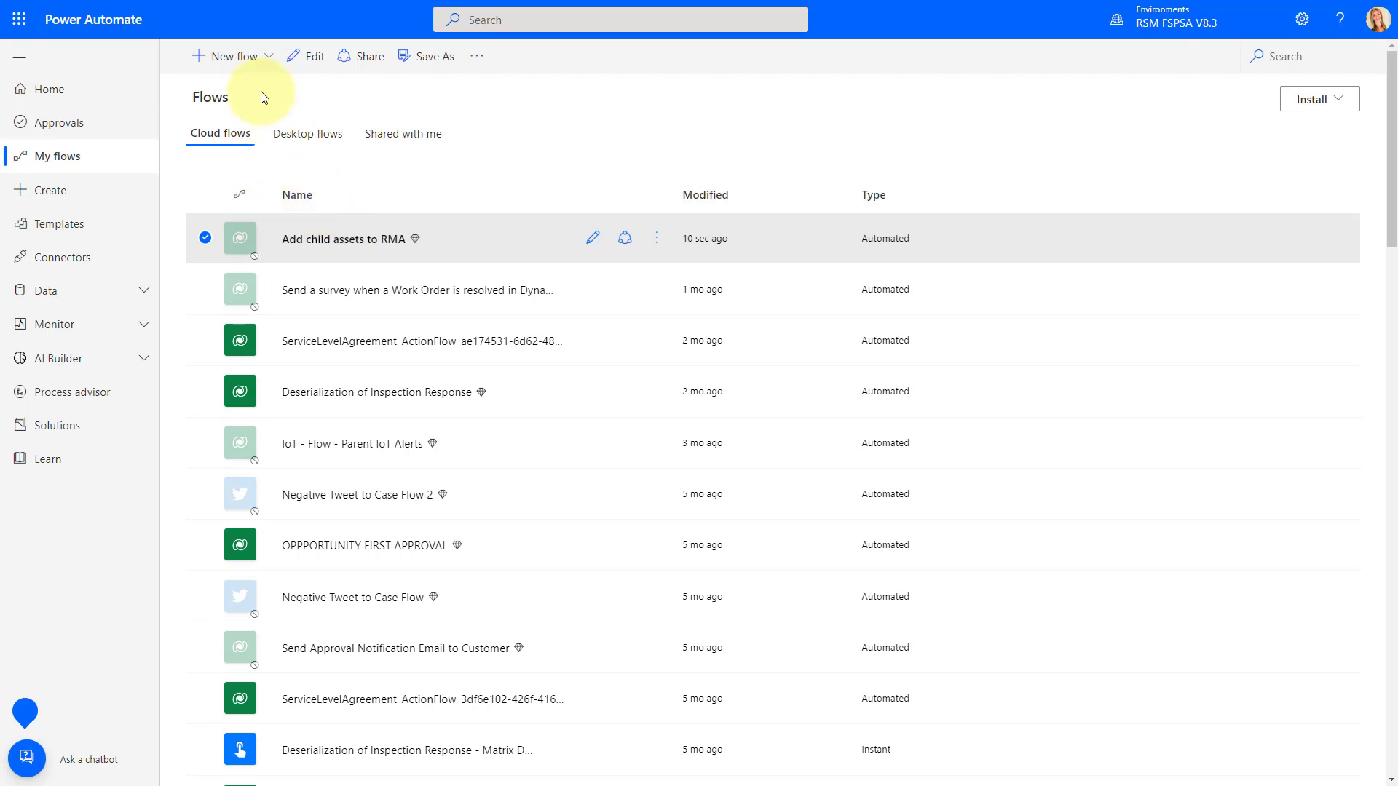
# Open the "Flow: Add child assets to RMA" solution and start a new automated cloud flow in it.
pyautogui.click(76, 431)
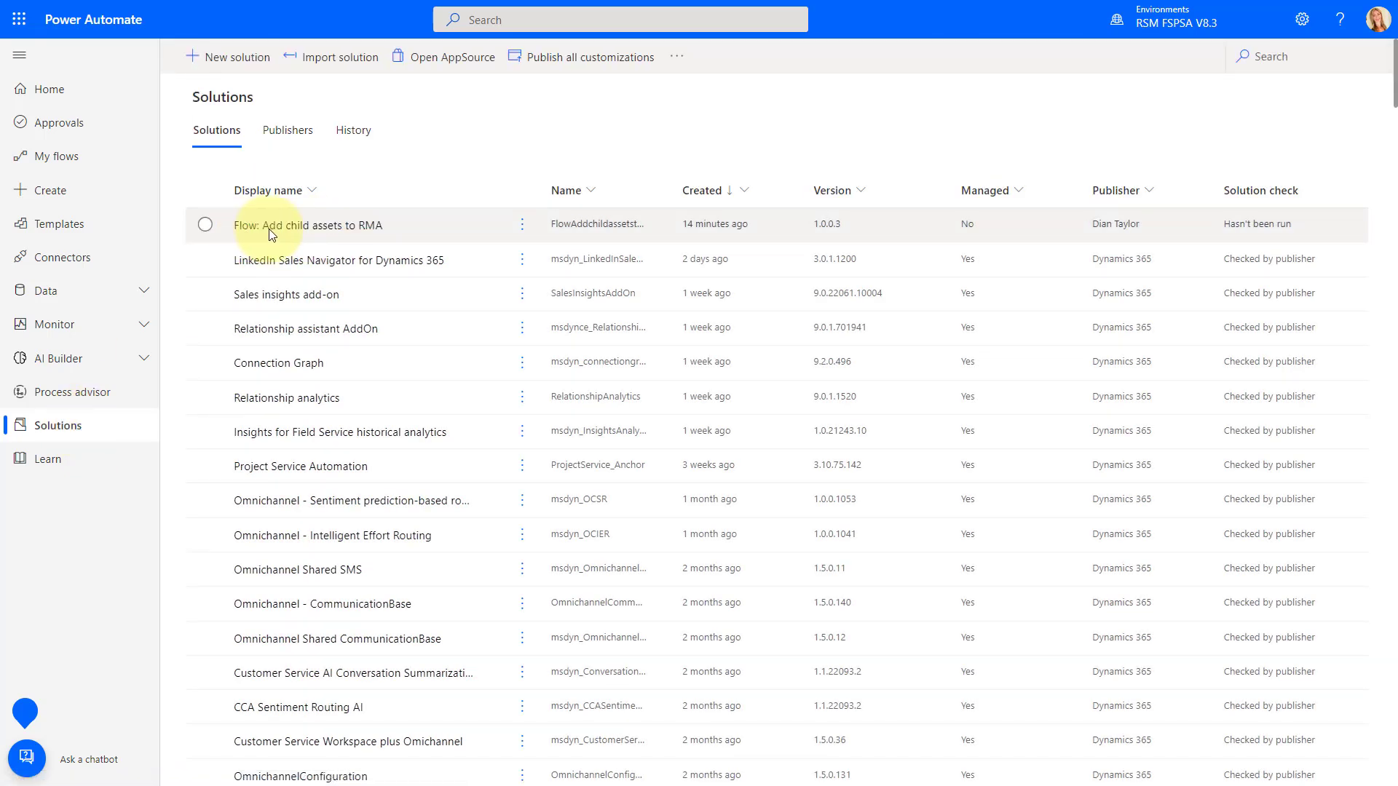
pyautogui.click(335, 227)
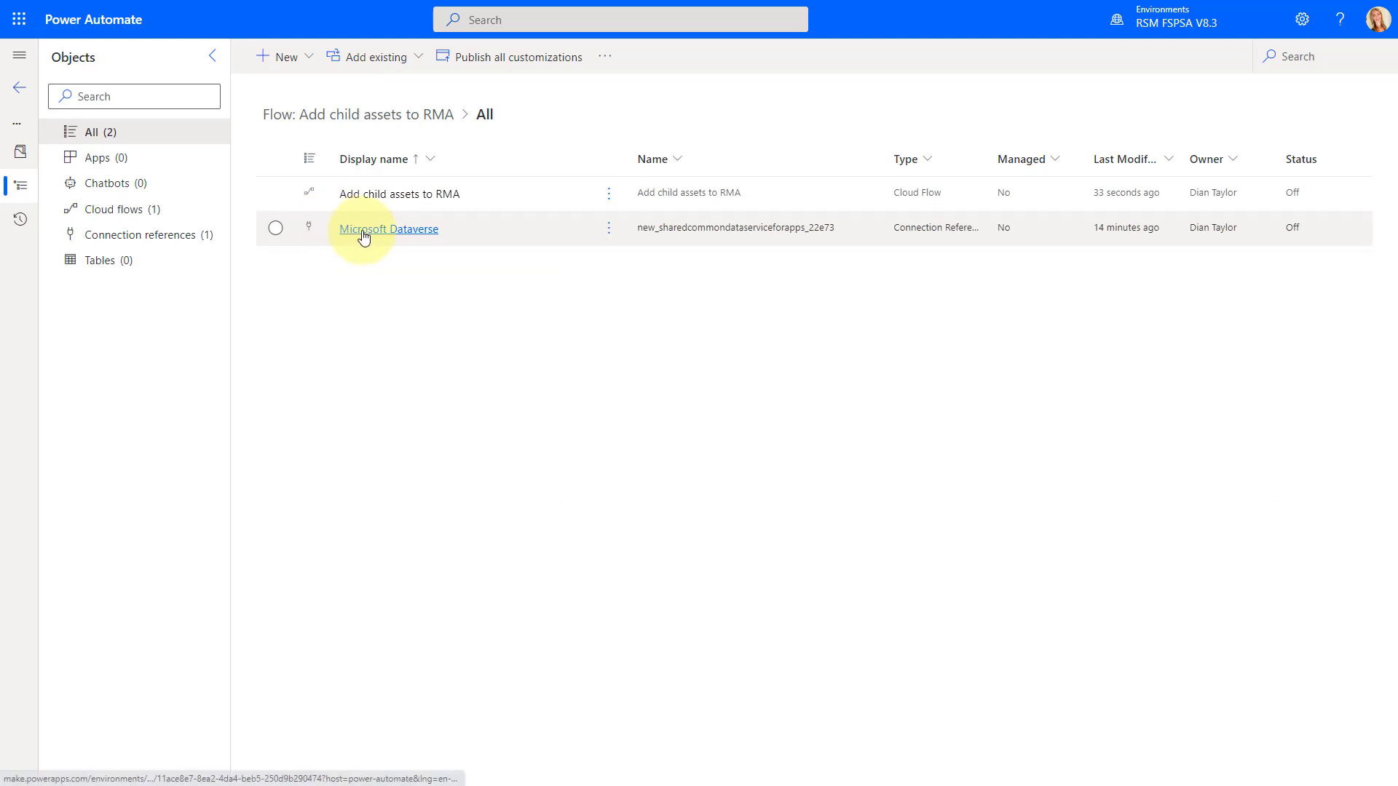
pyautogui.click(306, 63)
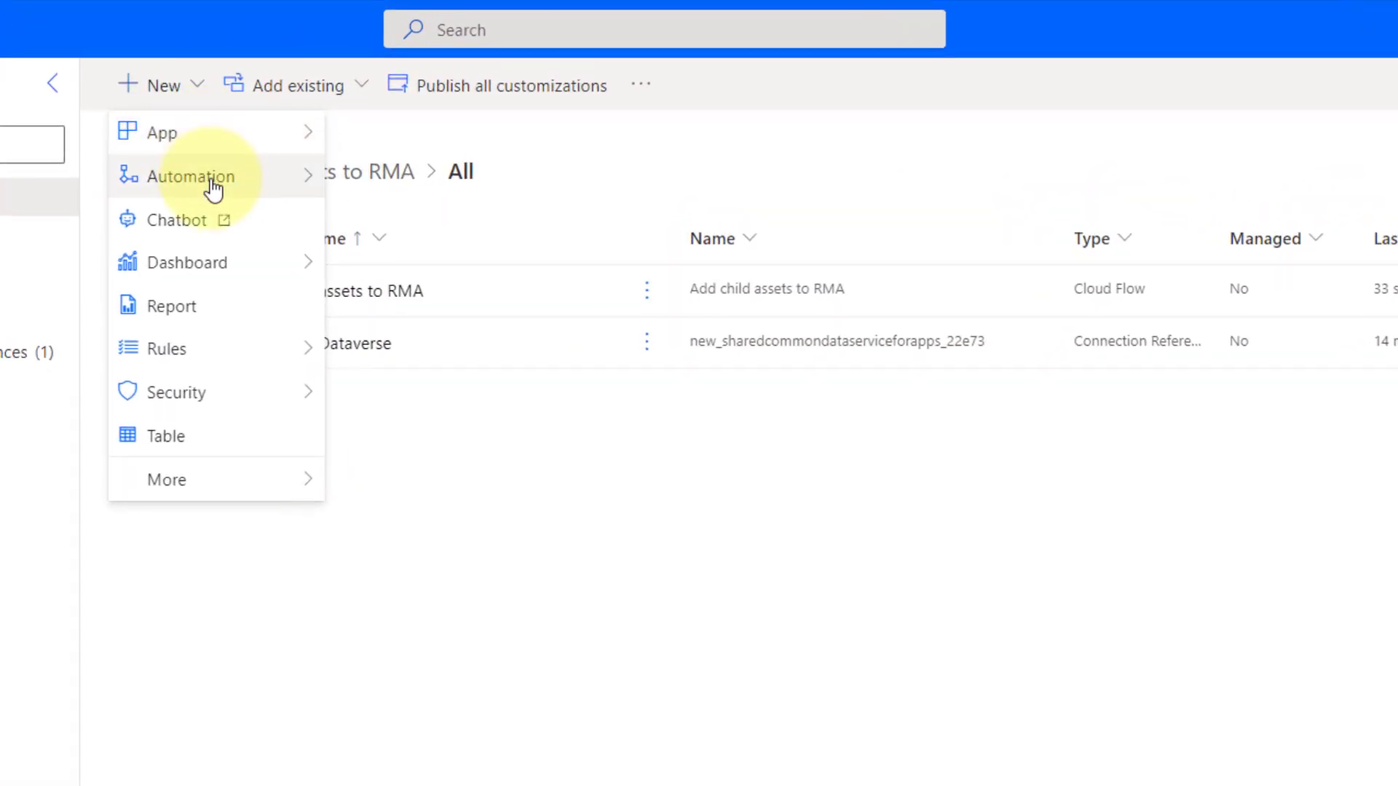
pyautogui.moveTo(319, 126)
pyautogui.moveTo(413, 193)
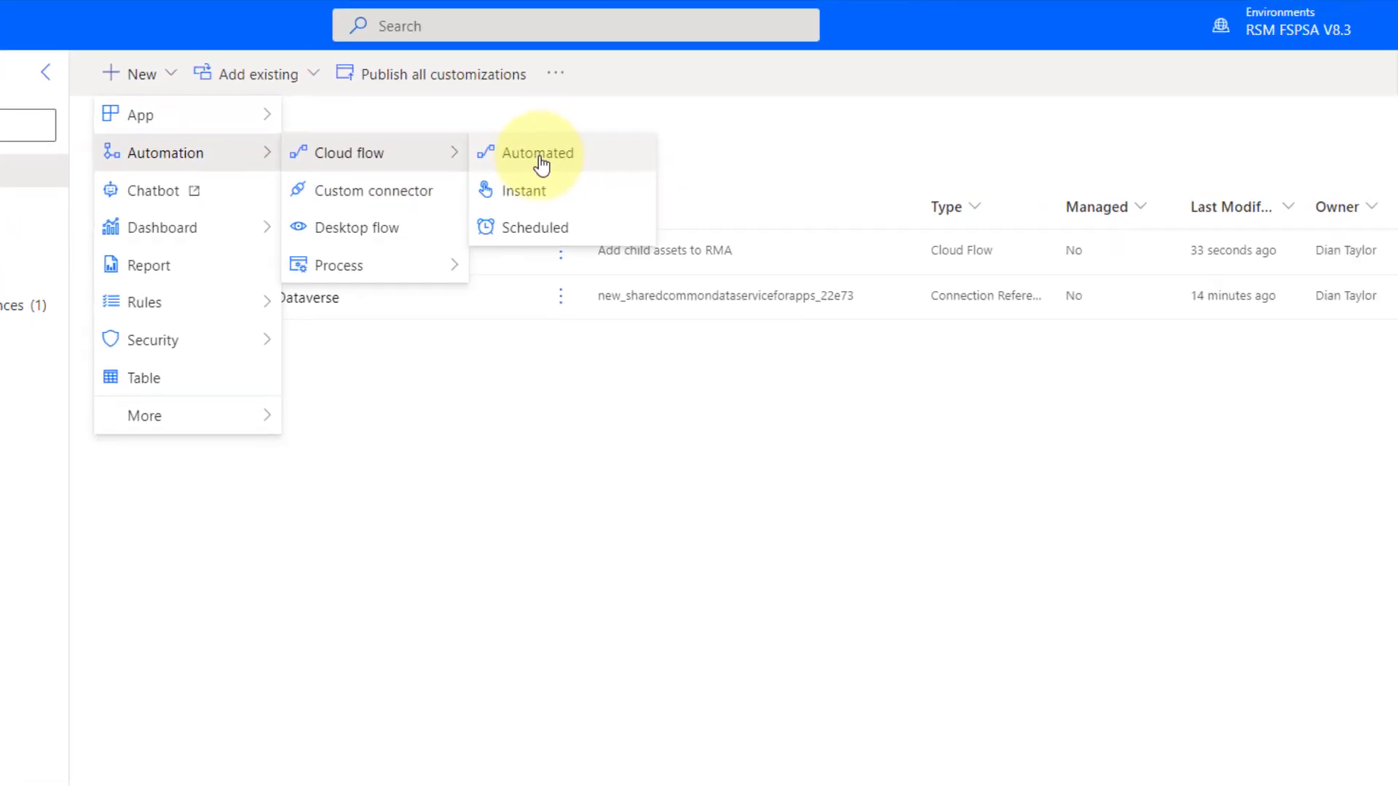
pyautogui.click(540, 162)
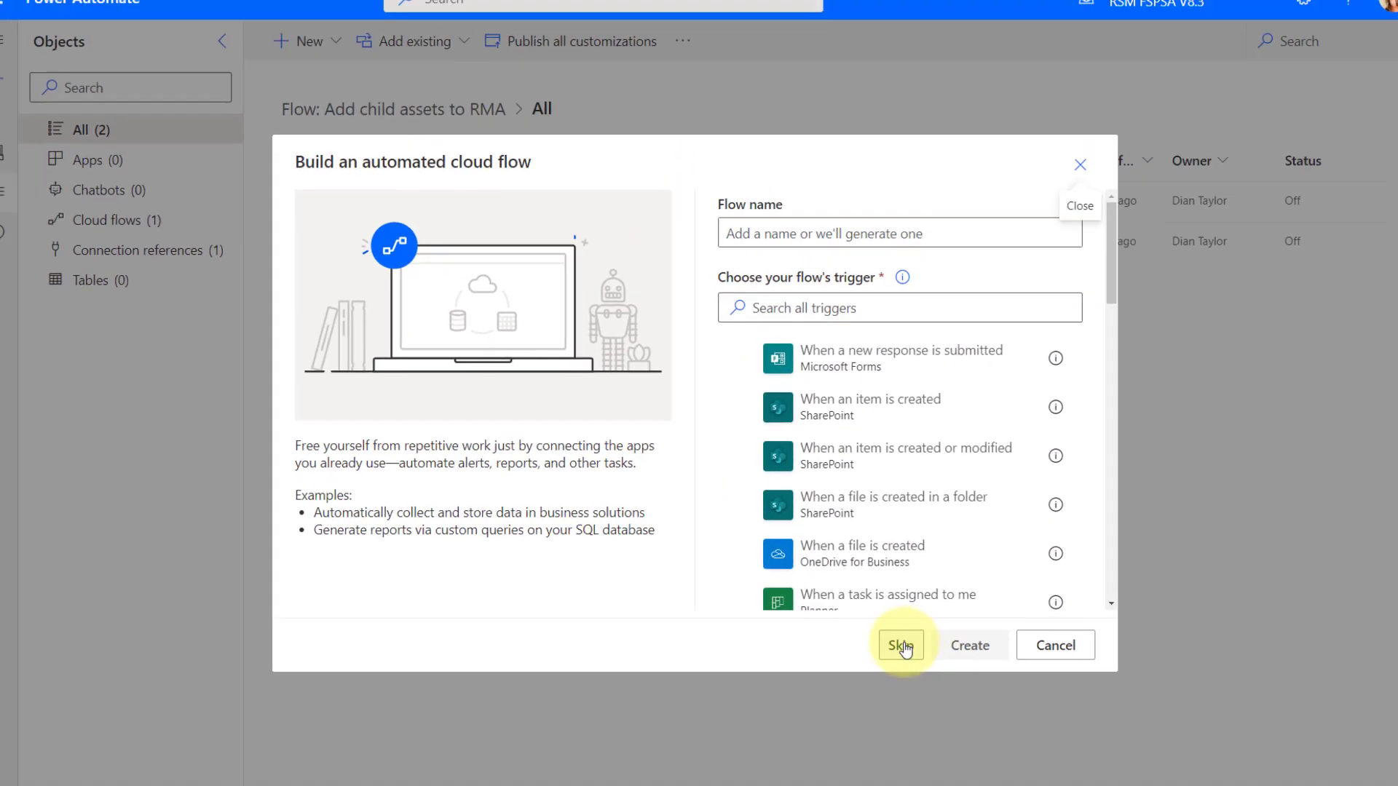
# Skip the initial trigger choice and name the new flow "Add child assets to RMA 2".
pyautogui.click(901, 645)
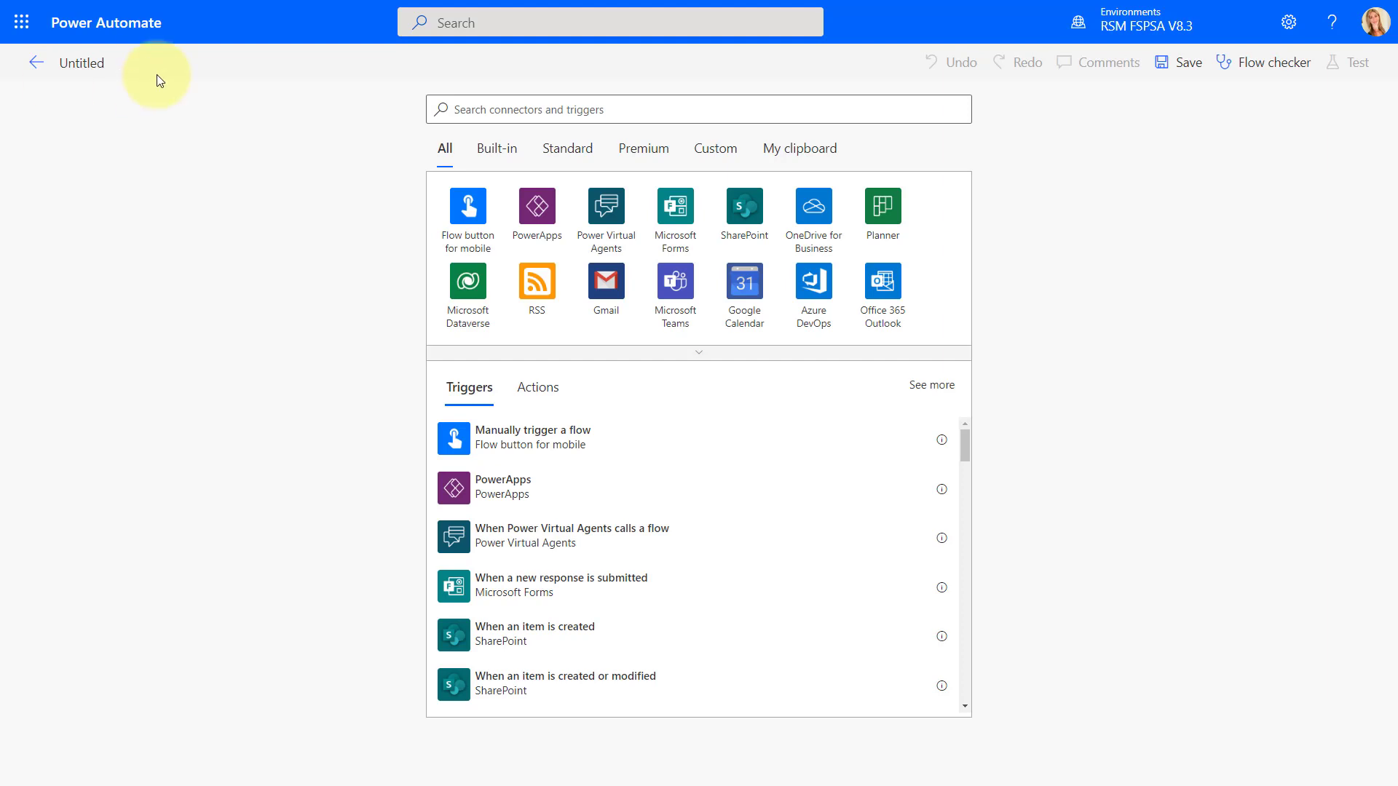
pyautogui.click(80, 62)
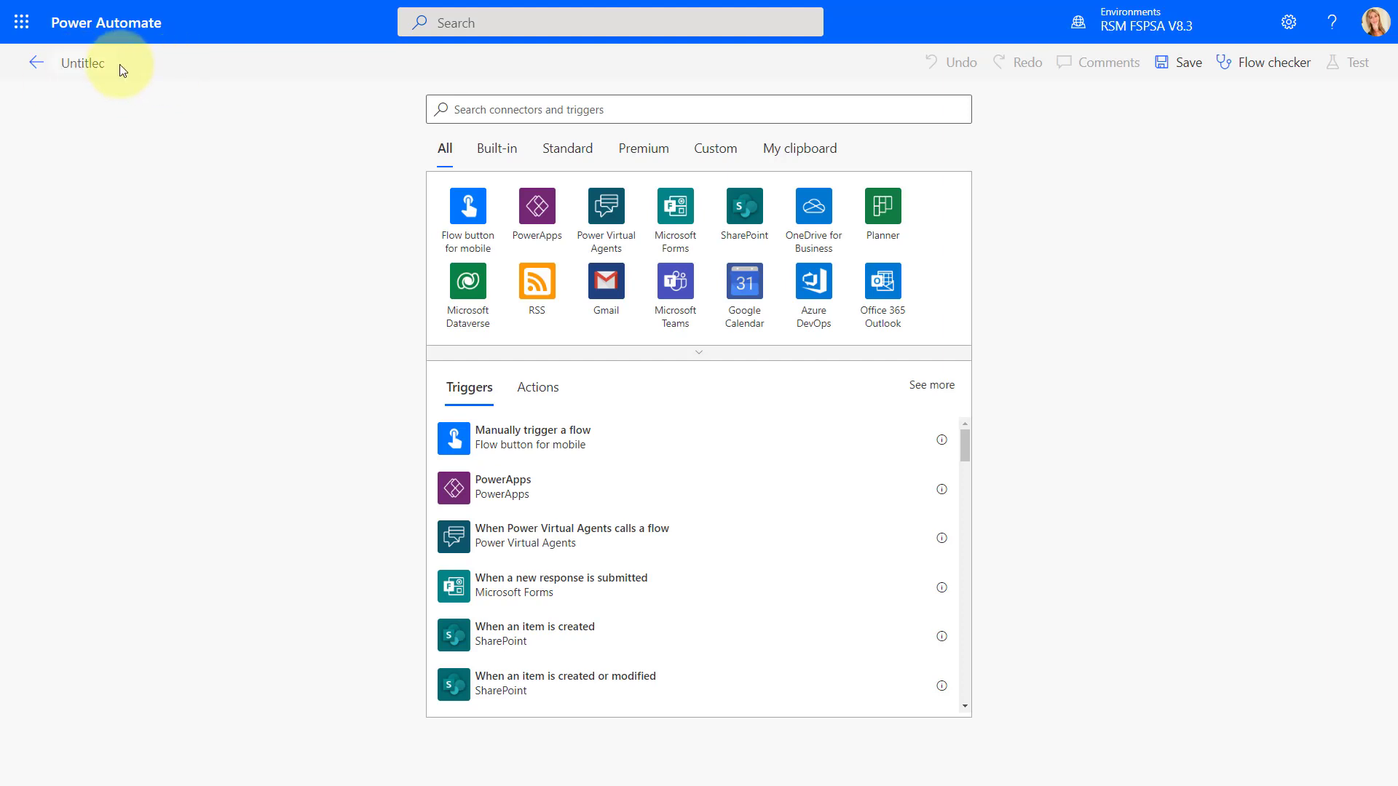
pyautogui.write('Add child assets to RMA')
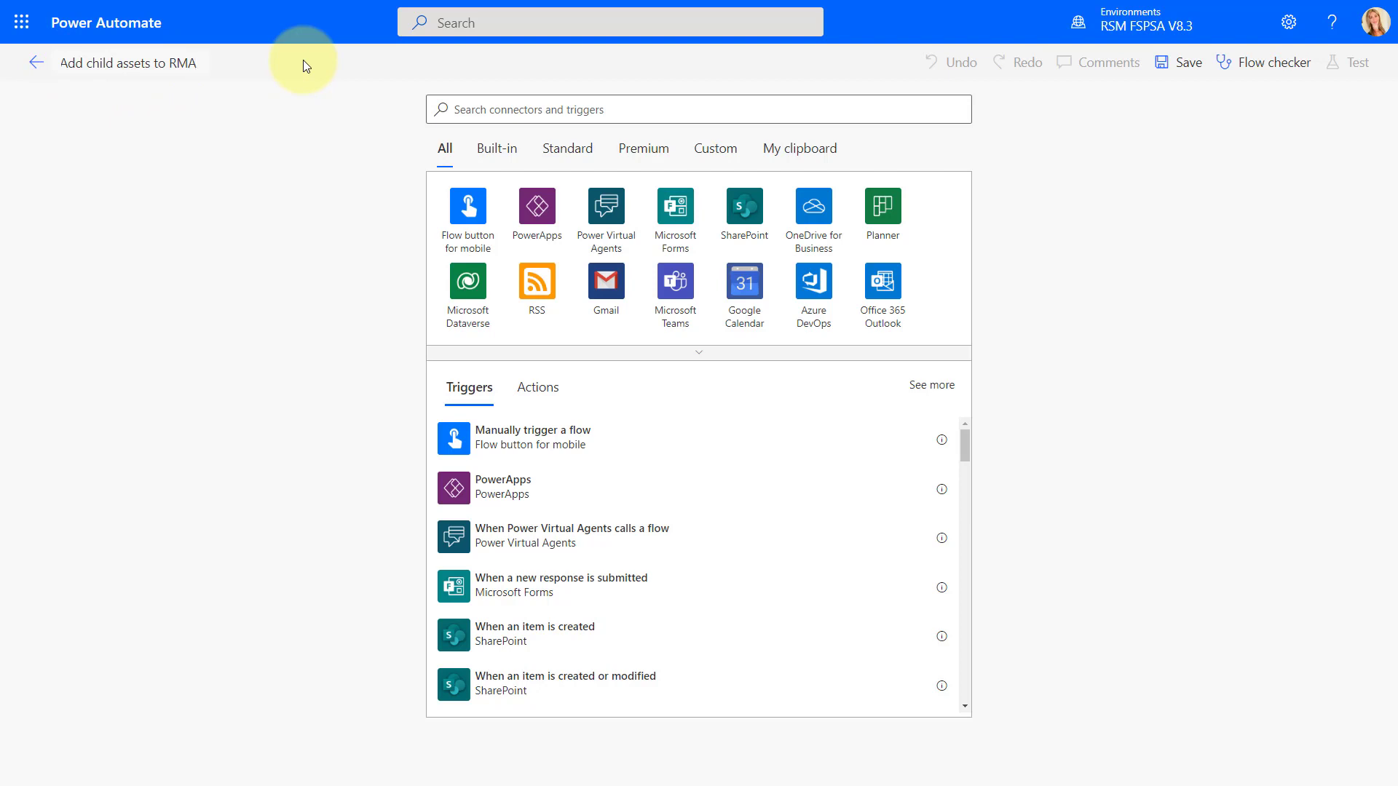
pyautogui.write('2')
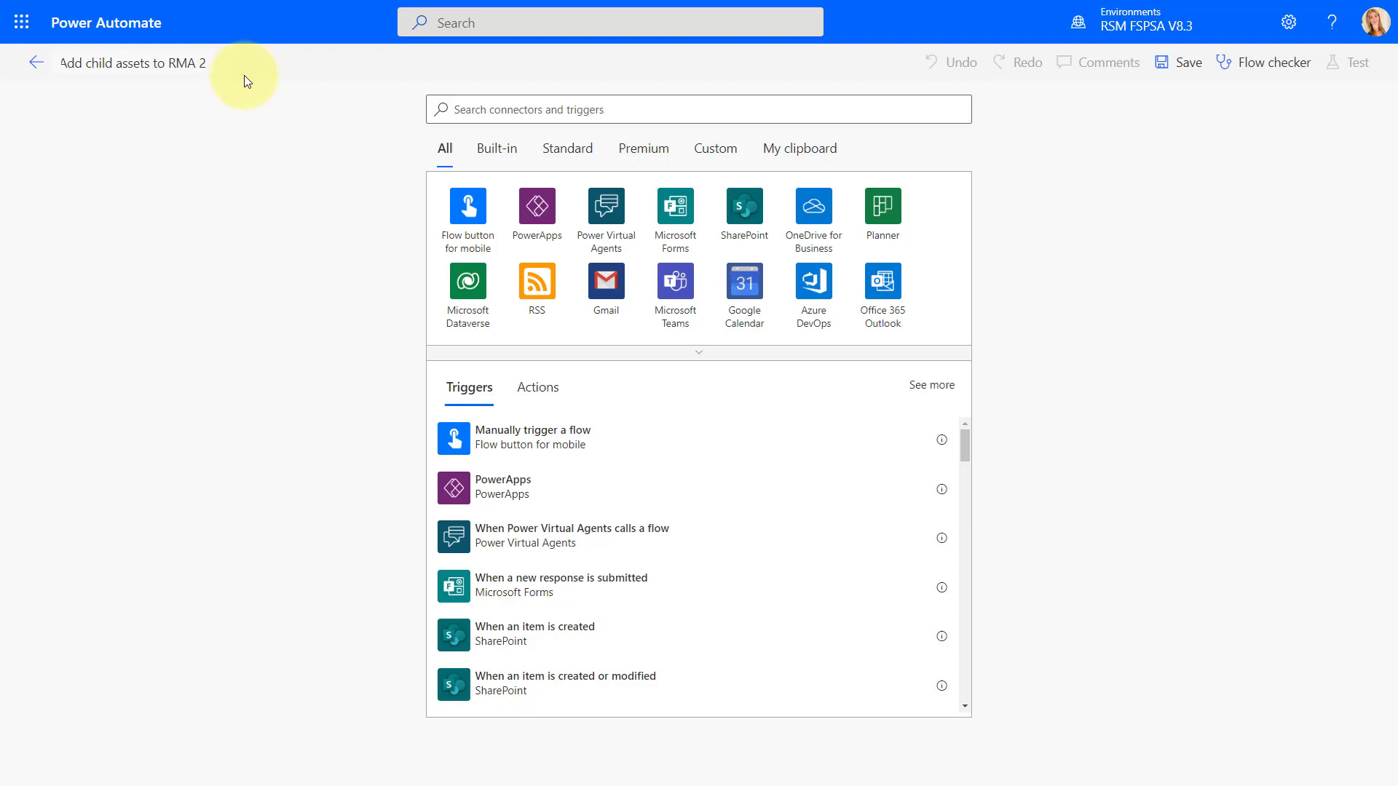
# Add the Dataverse trigger "When a row is added, modified or deleted" with change type Added, table RMA Products and scope Organization.
pyautogui.click(471, 293)
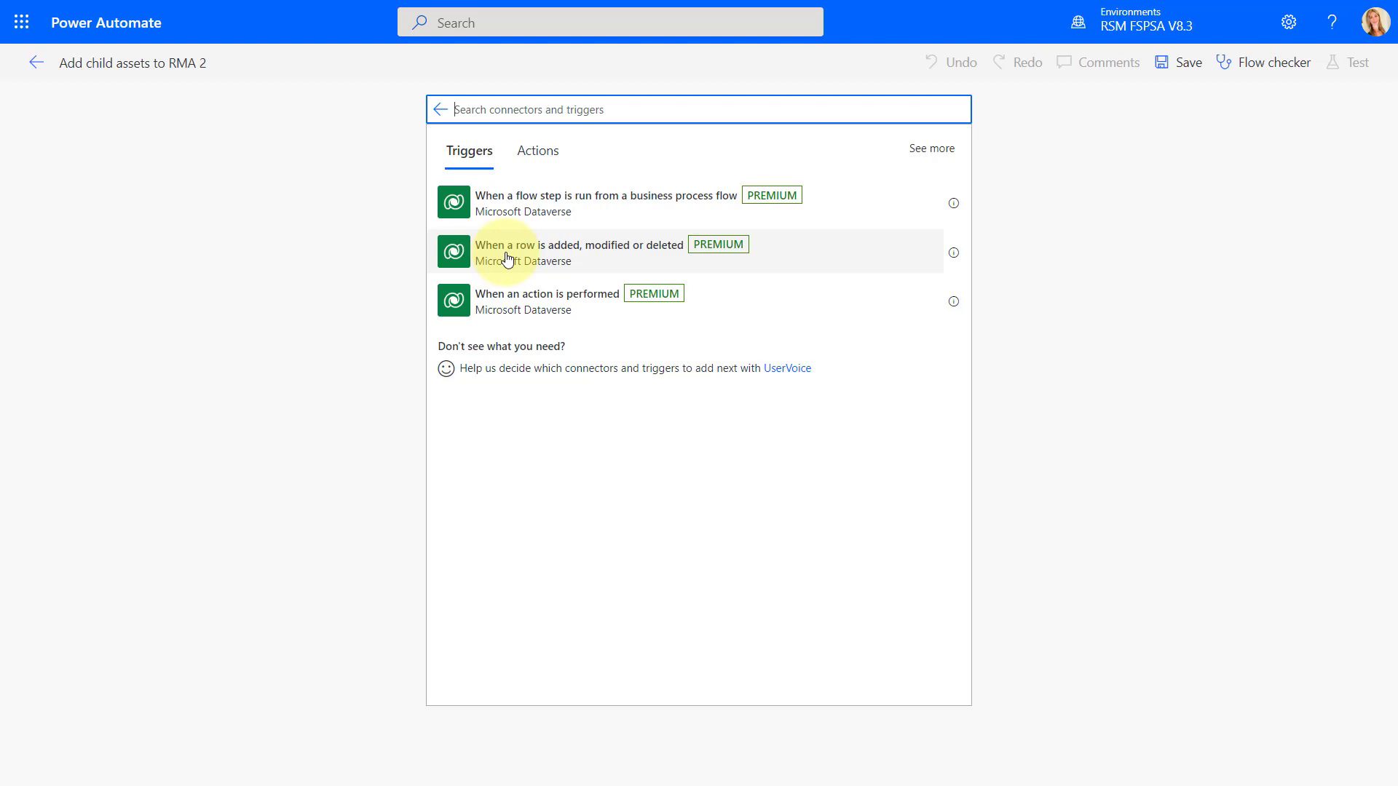
pyautogui.click(507, 259)
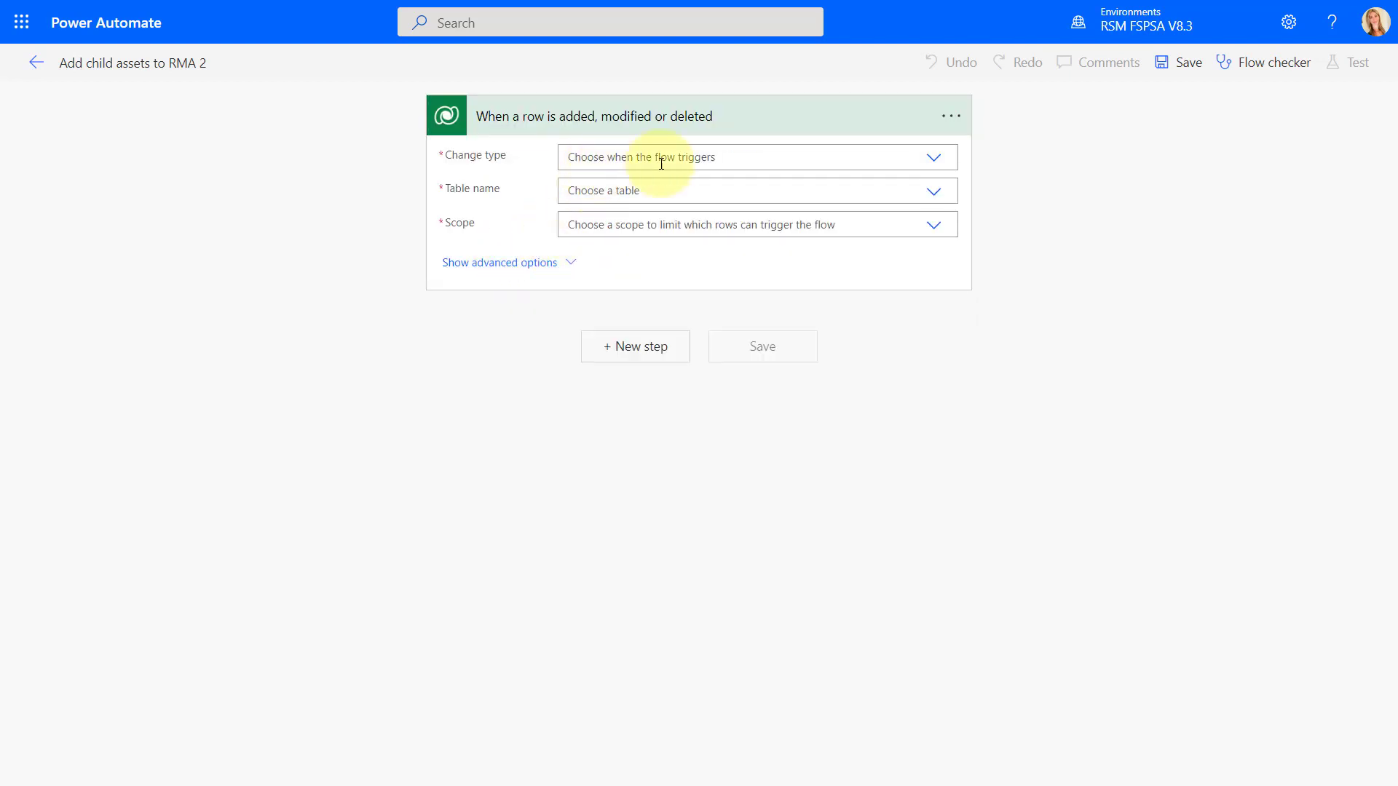
pyautogui.click(933, 159)
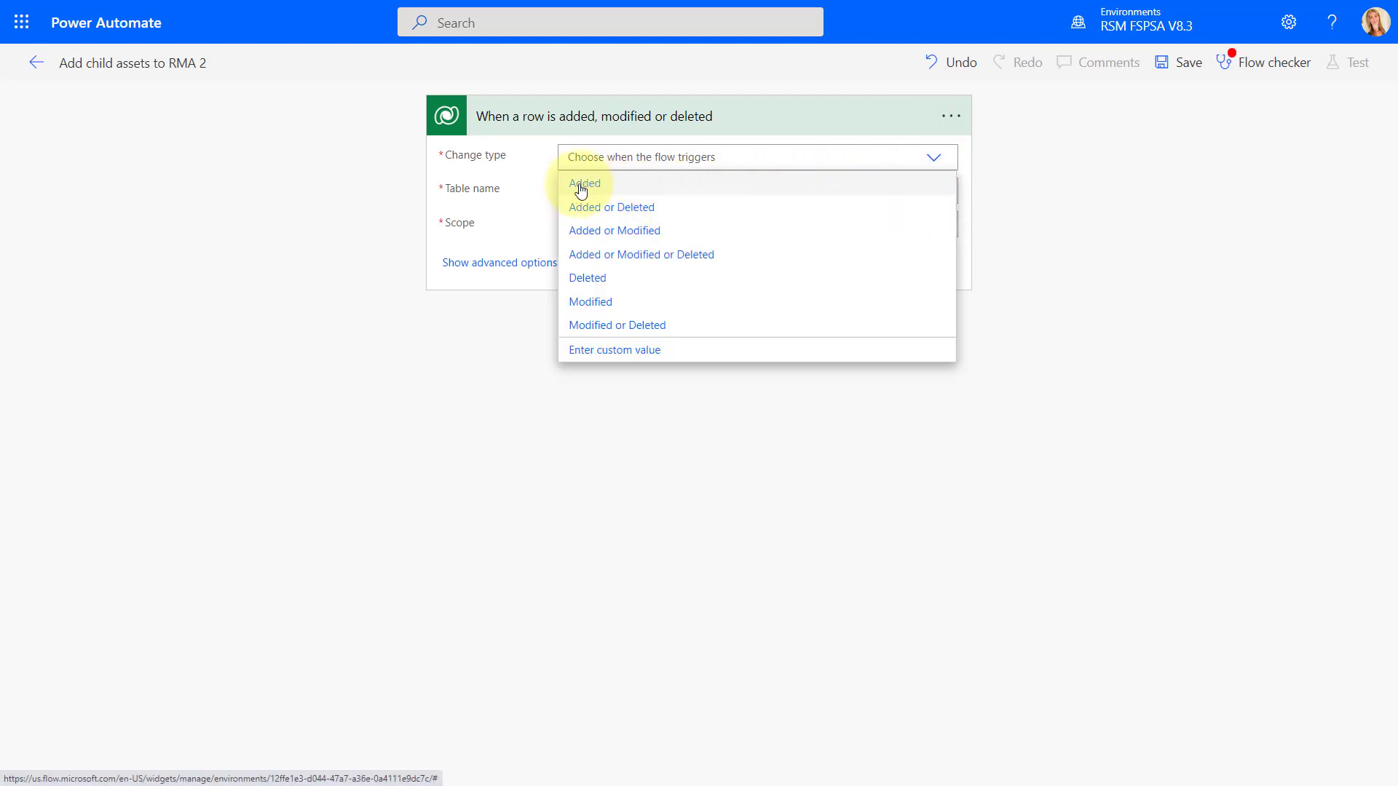
pyautogui.click(617, 184)
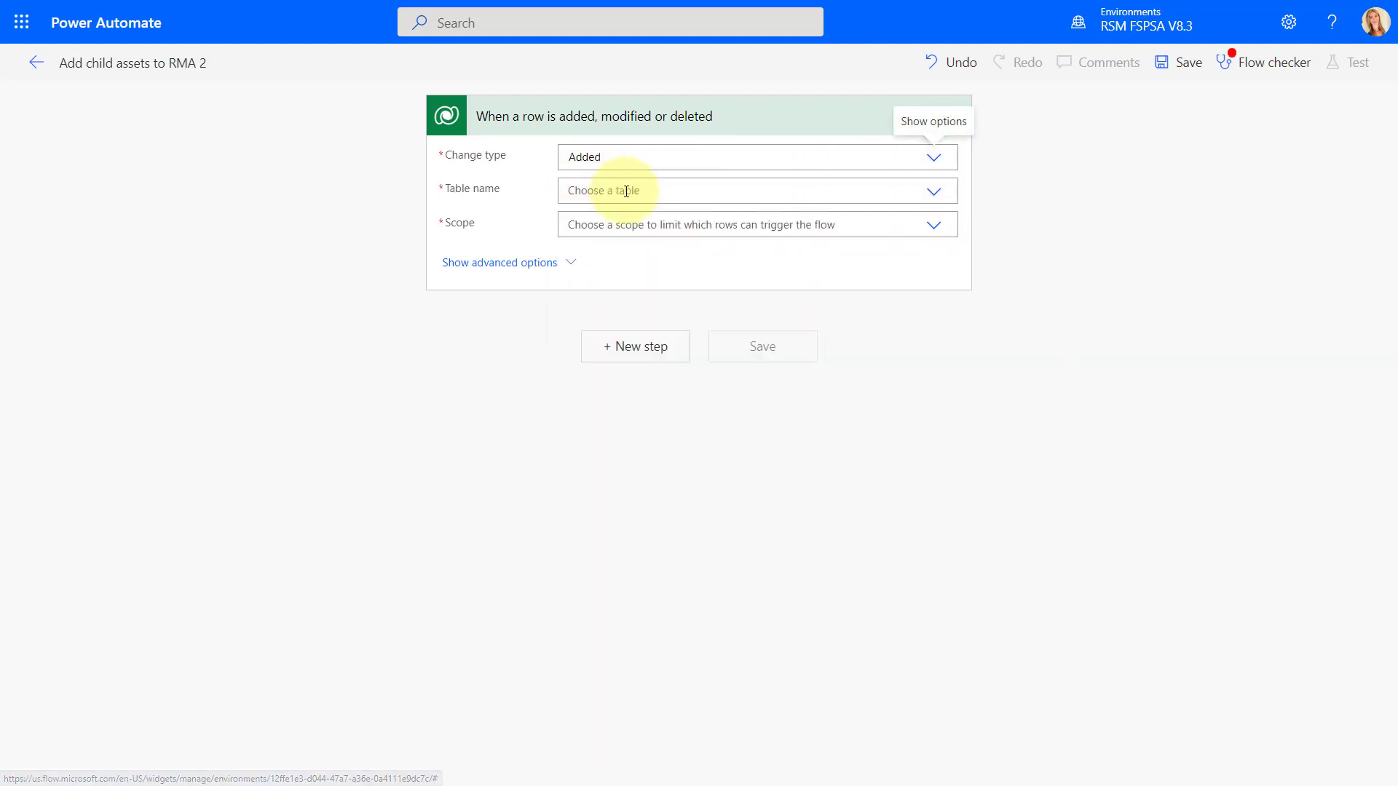
pyautogui.click(626, 192)
pyautogui.write('rma produ')
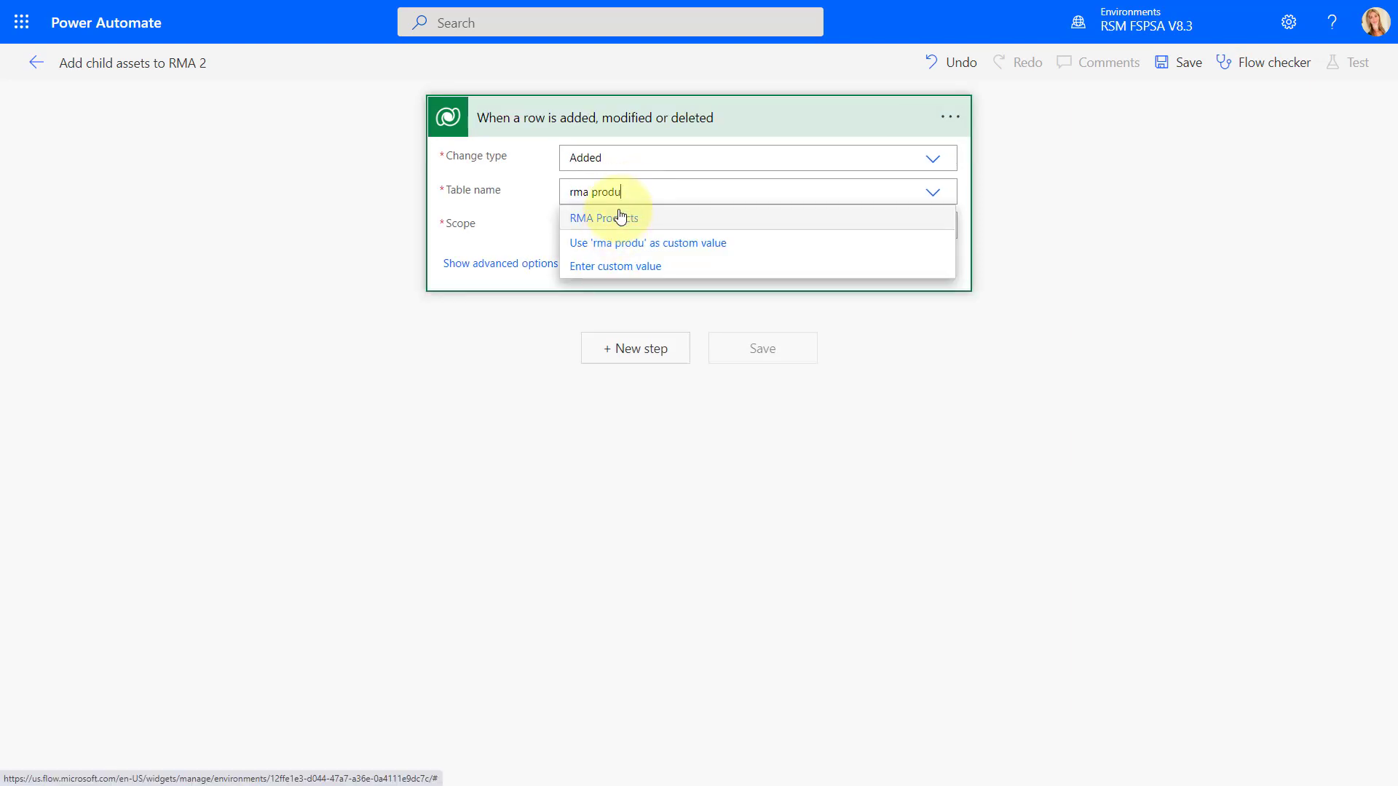
pyautogui.click(620, 218)
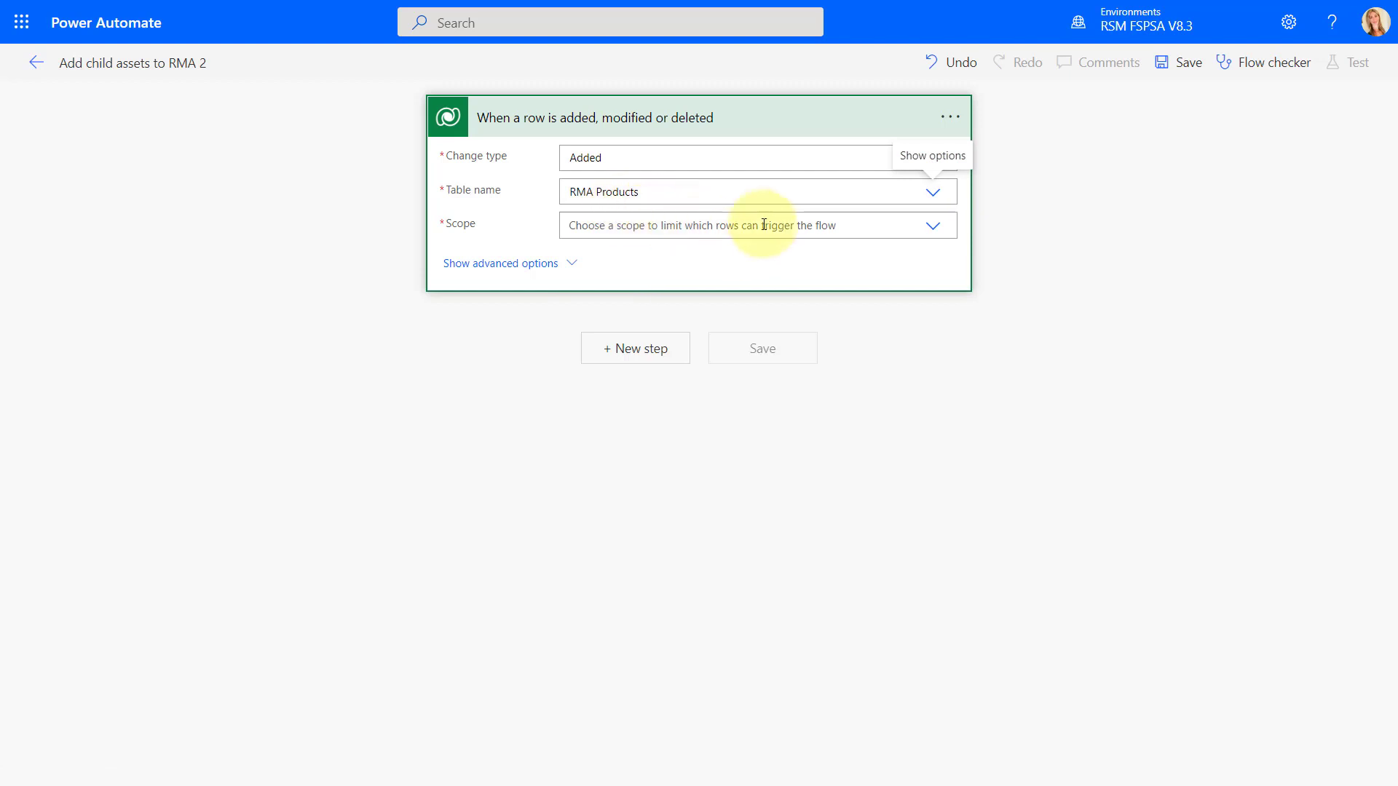
pyautogui.click(935, 234)
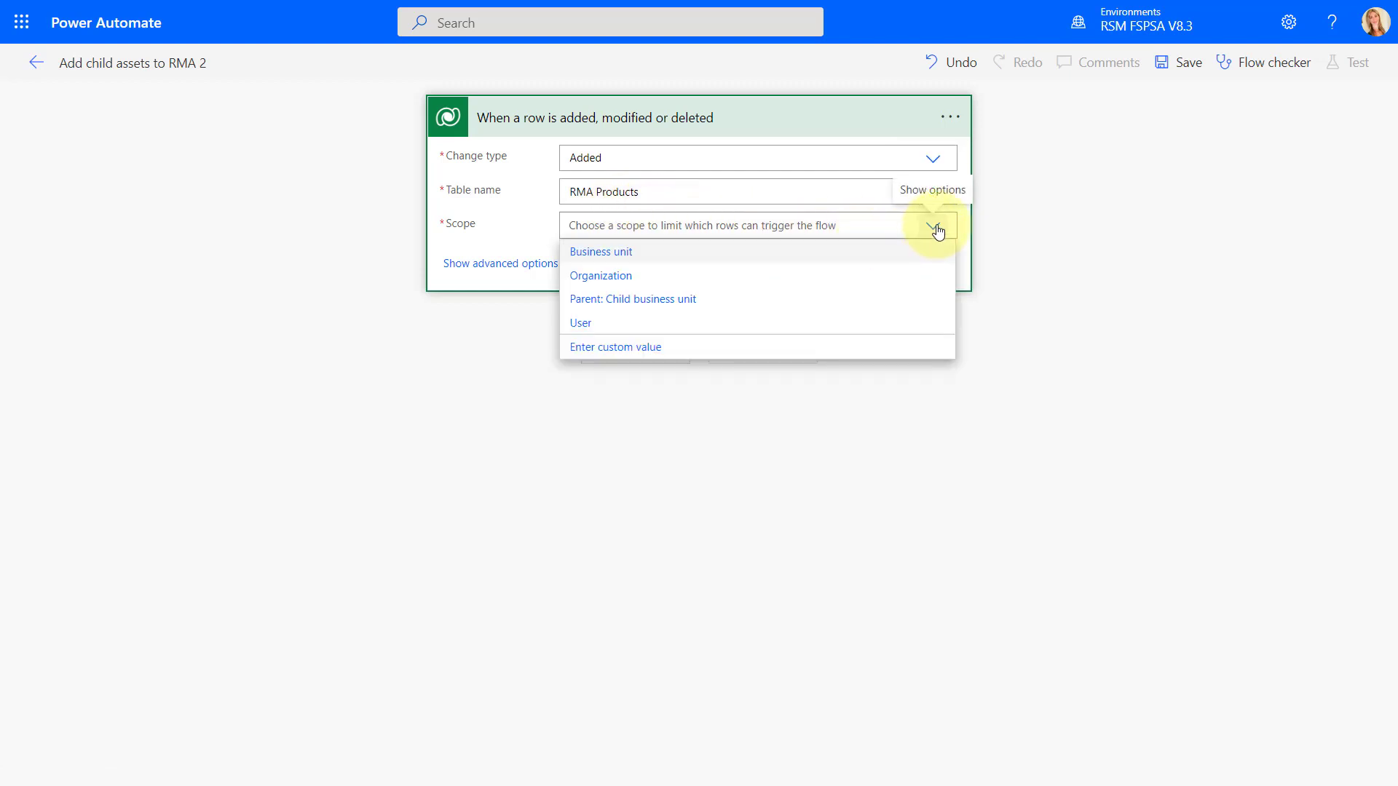
pyautogui.click(636, 276)
# Set the trigger's row filter to (_msdyn_customerasset_value ne null), then collapse its advanced options.
pyautogui.click(537, 263)
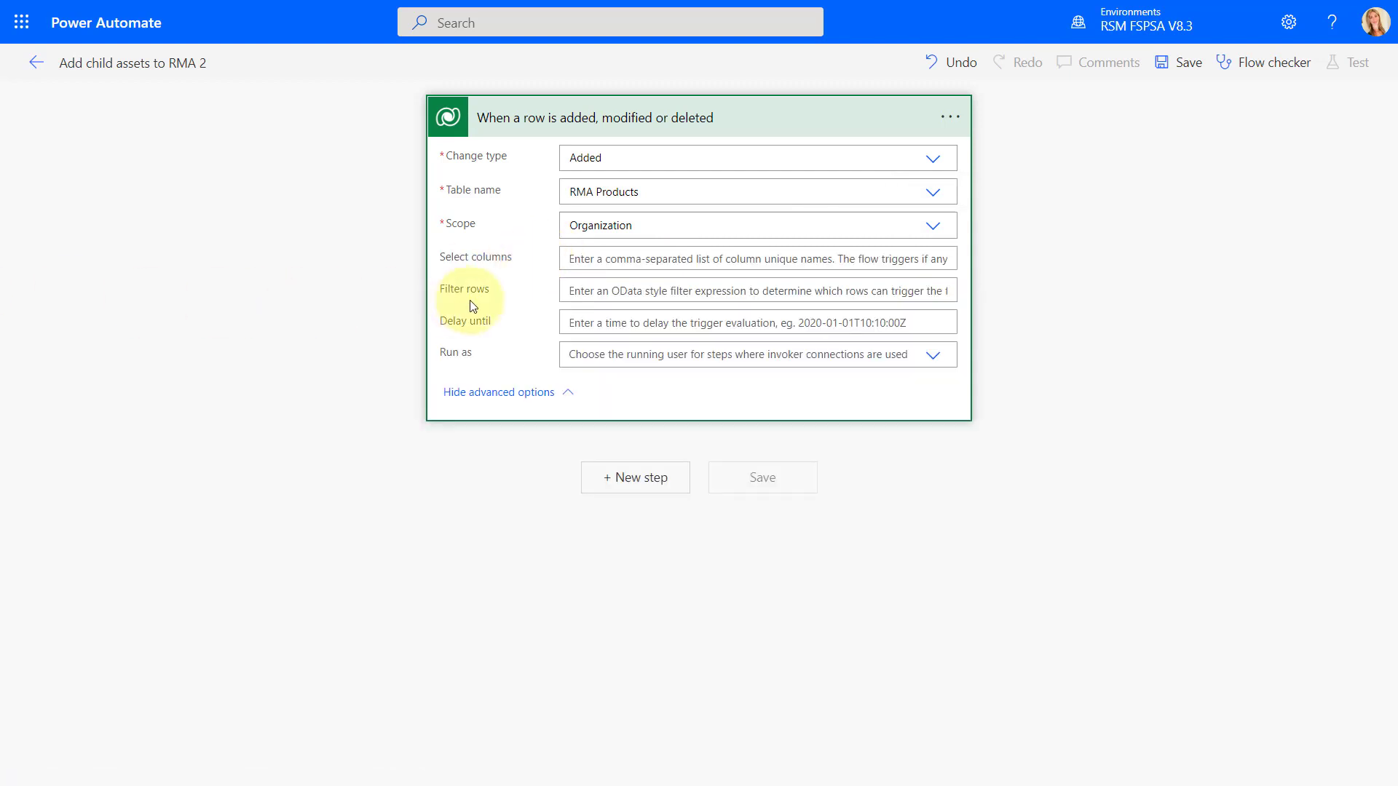
pyautogui.click(563, 291)
pyautogui.write('(_msdyn_customerasset_value ne null)')
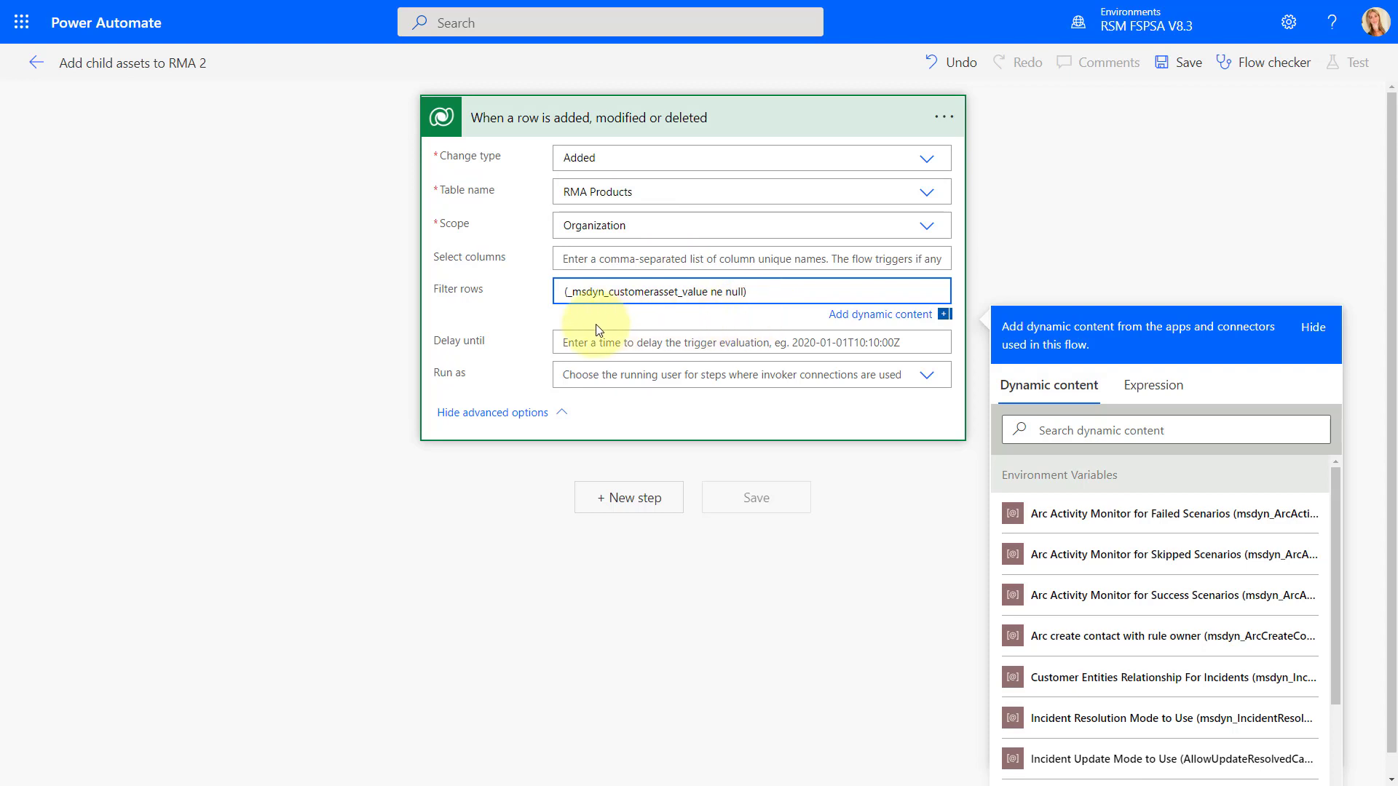
pyautogui.click(509, 410)
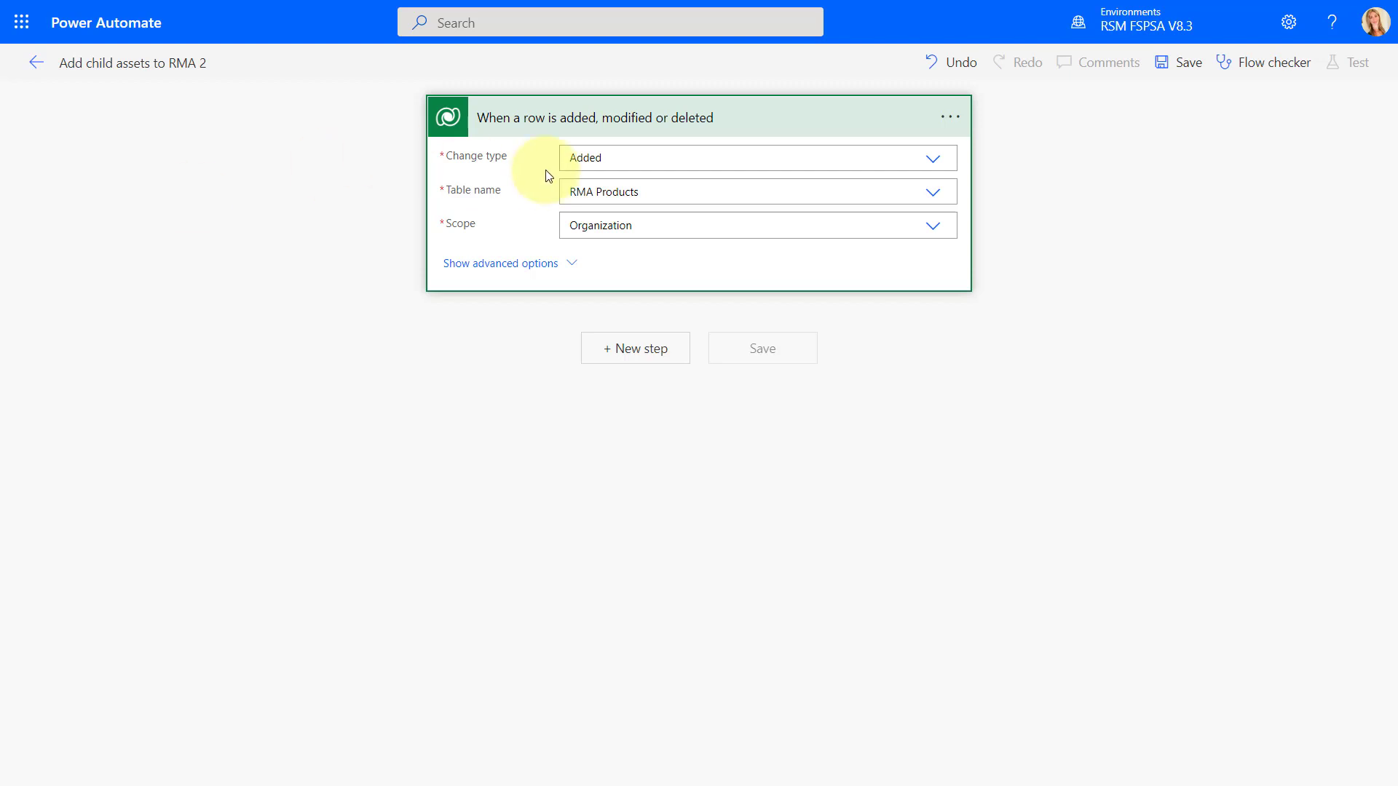
# Add a Dataverse "Get a row by ID" action after the trigger, using the Customer Assets table.
pyautogui.click(635, 350)
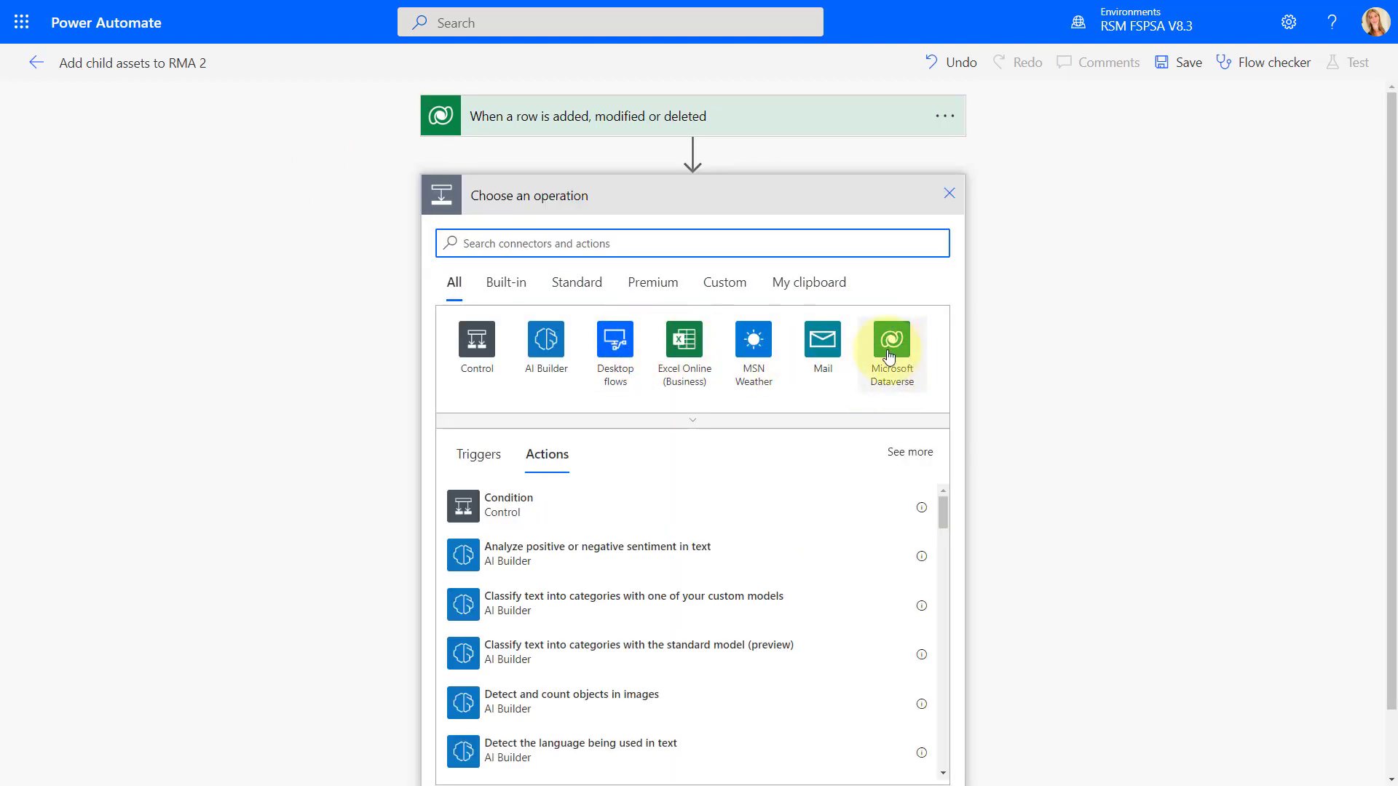
pyautogui.click(889, 356)
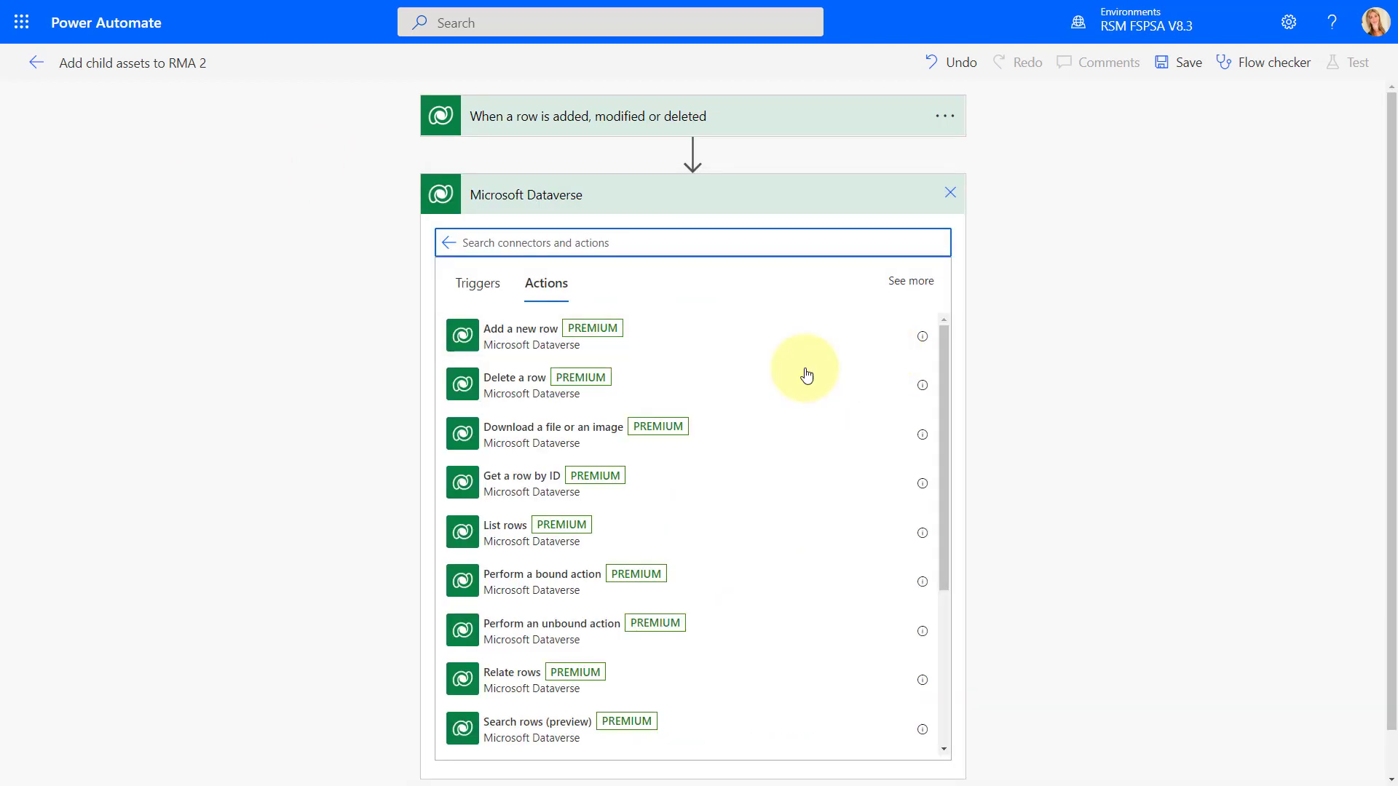
pyautogui.click(509, 488)
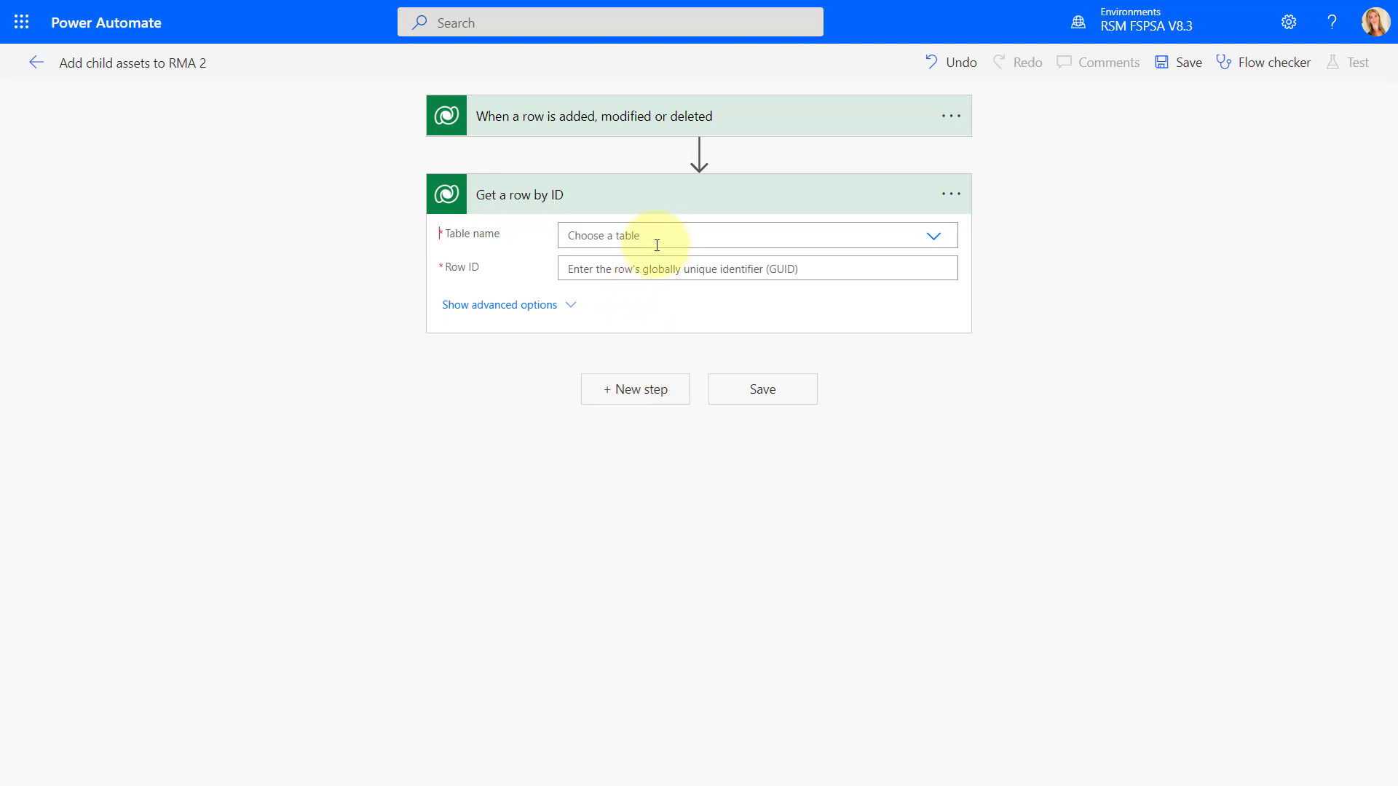
pyautogui.click(593, 131)
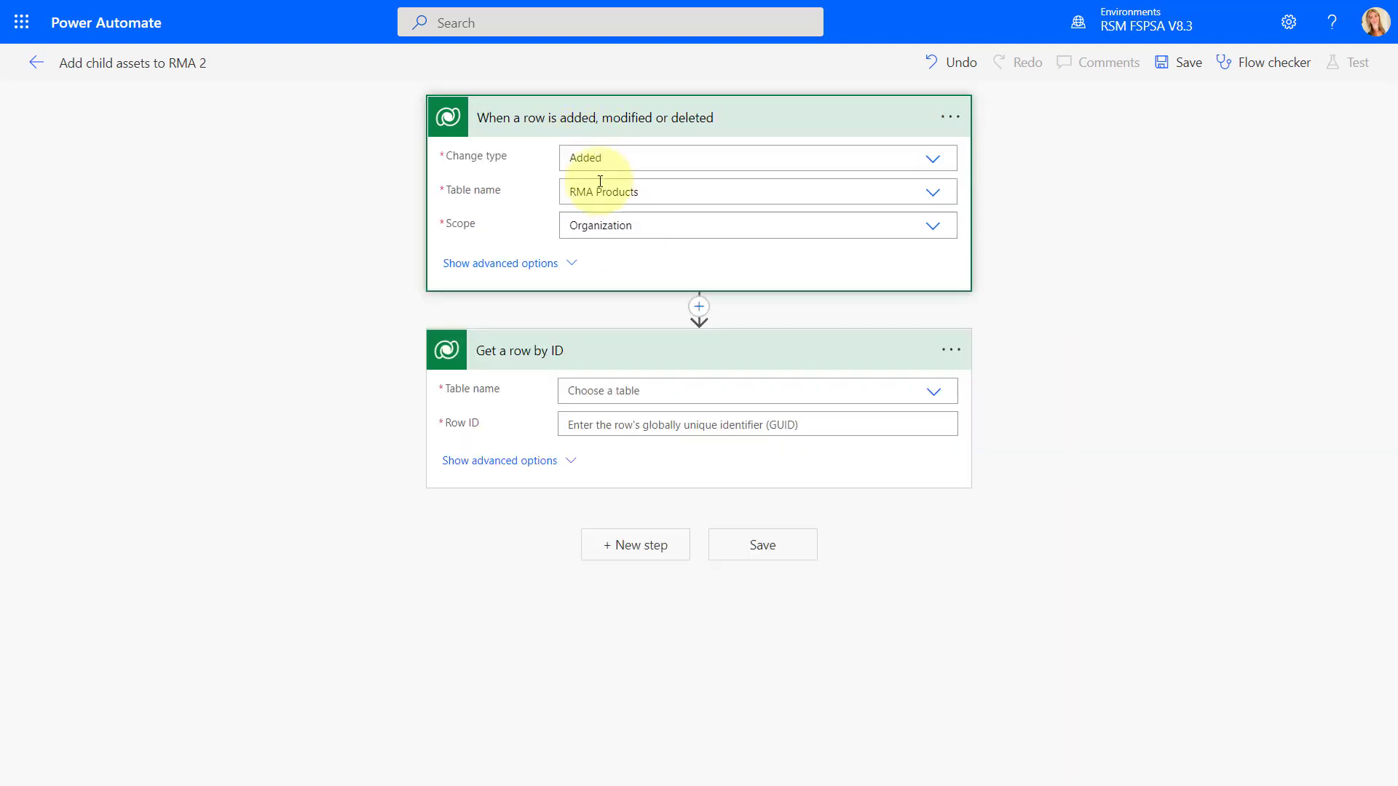
pyautogui.click(641, 124)
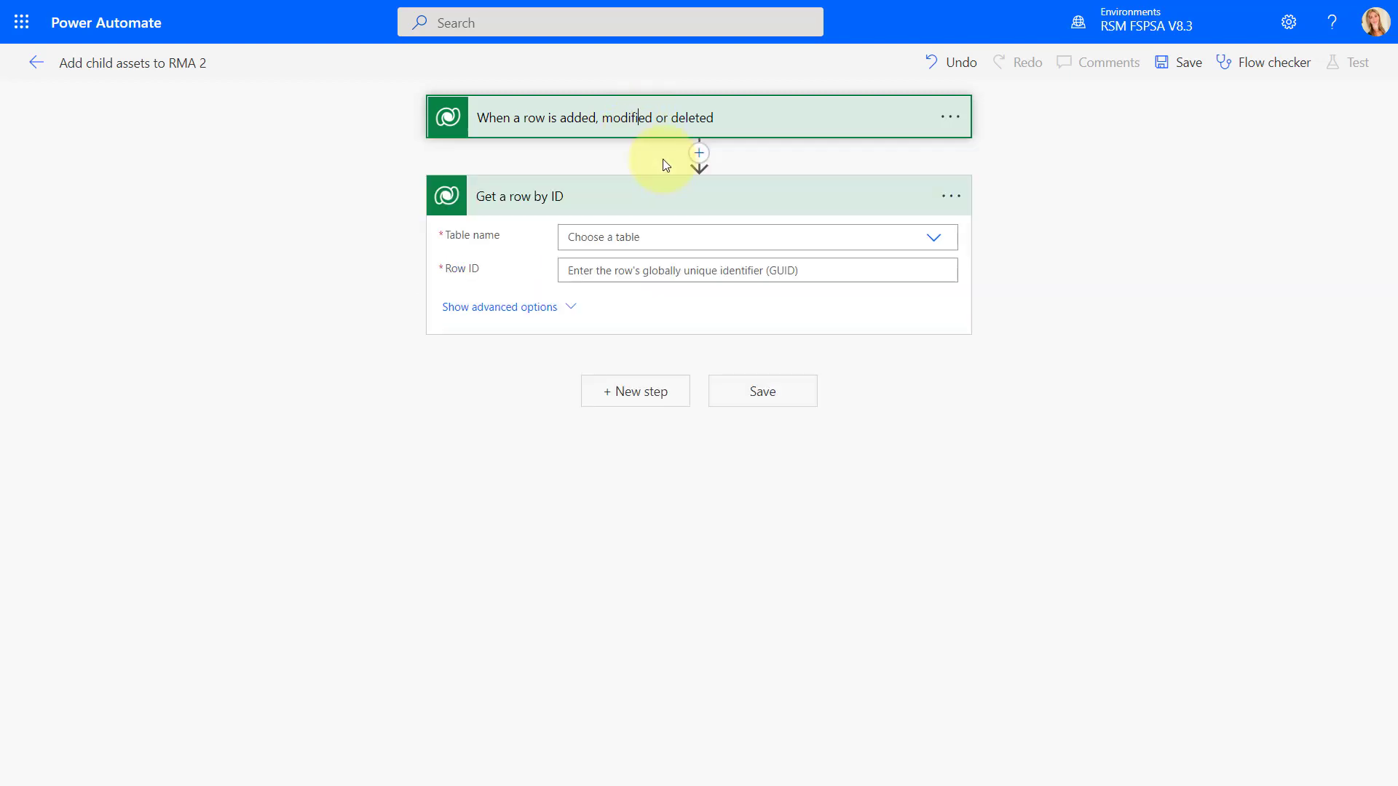
pyautogui.click(658, 233)
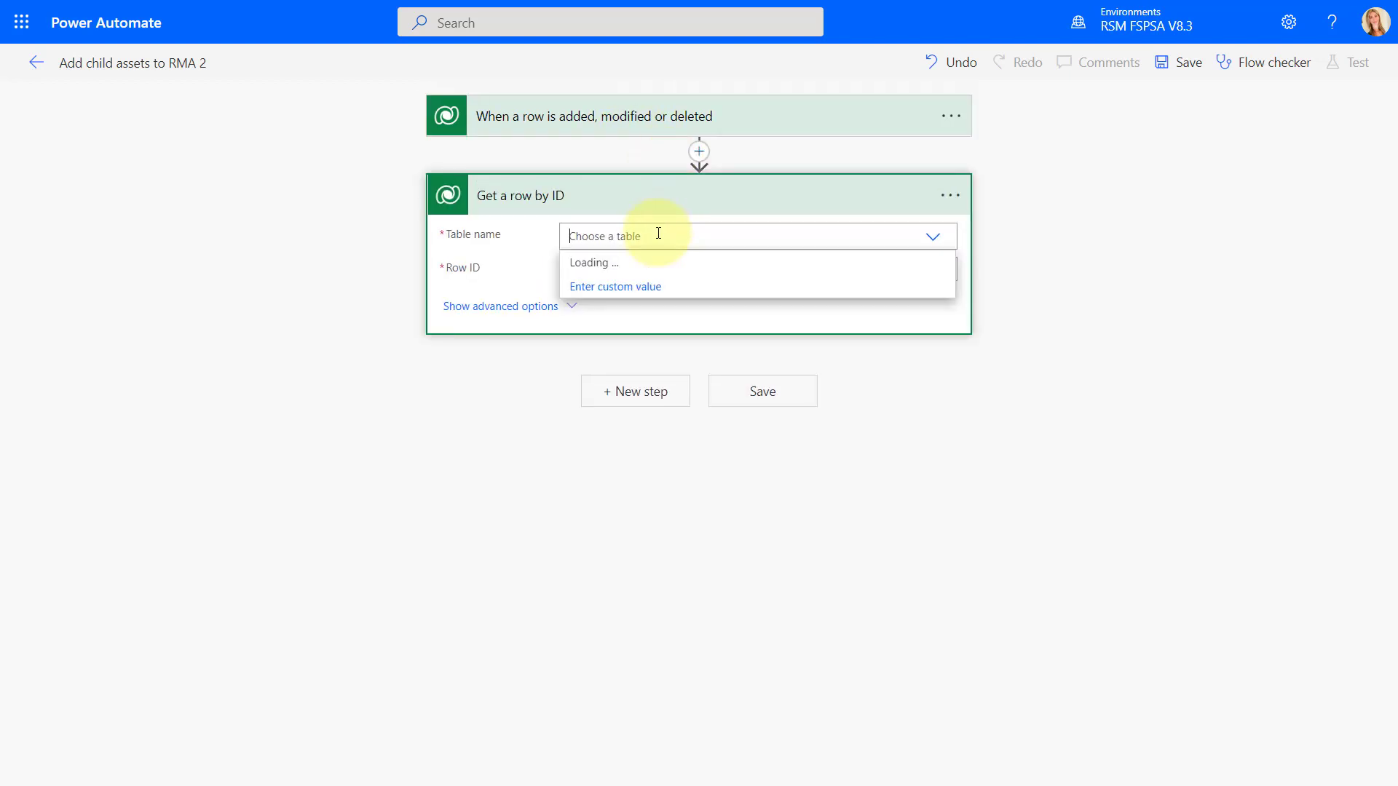
pyautogui.write('customer as')
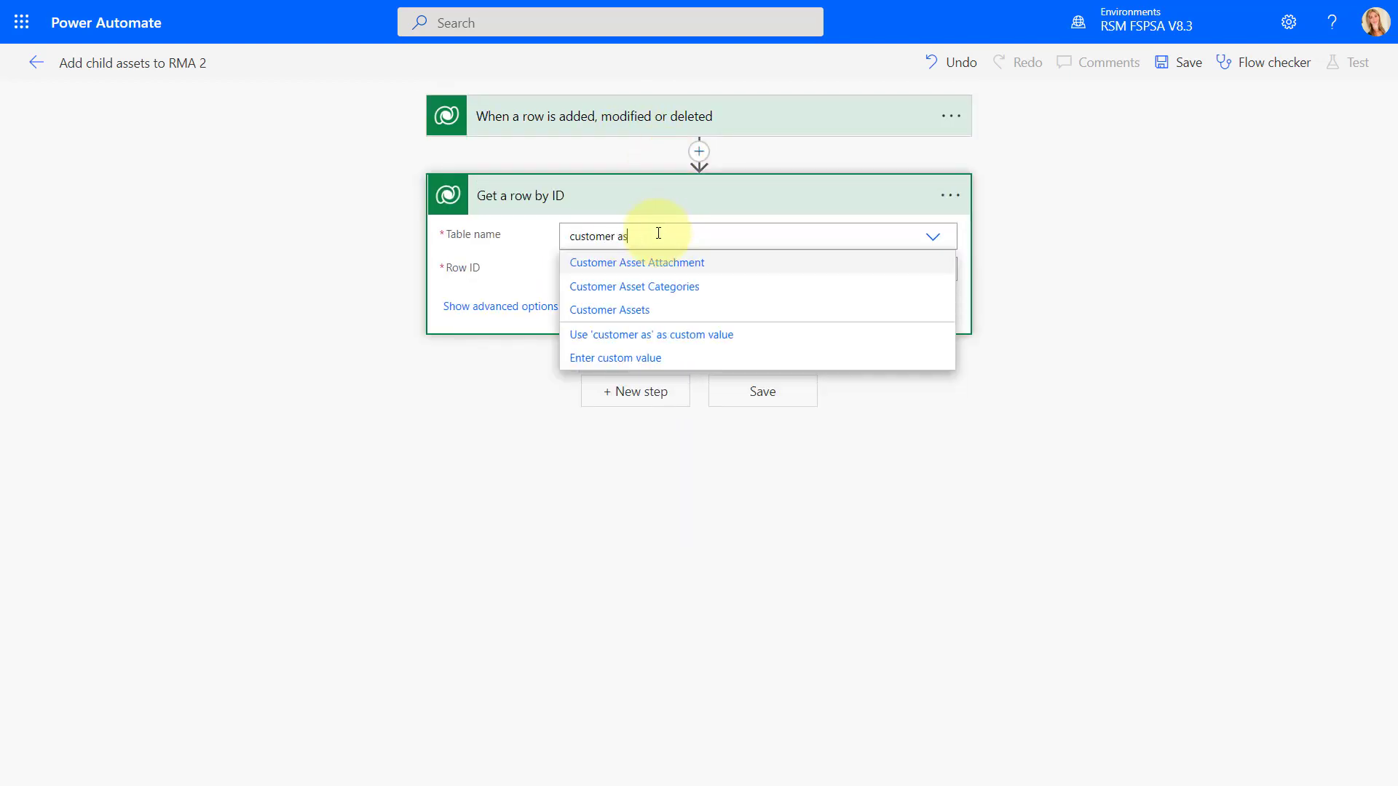
pyautogui.click(646, 311)
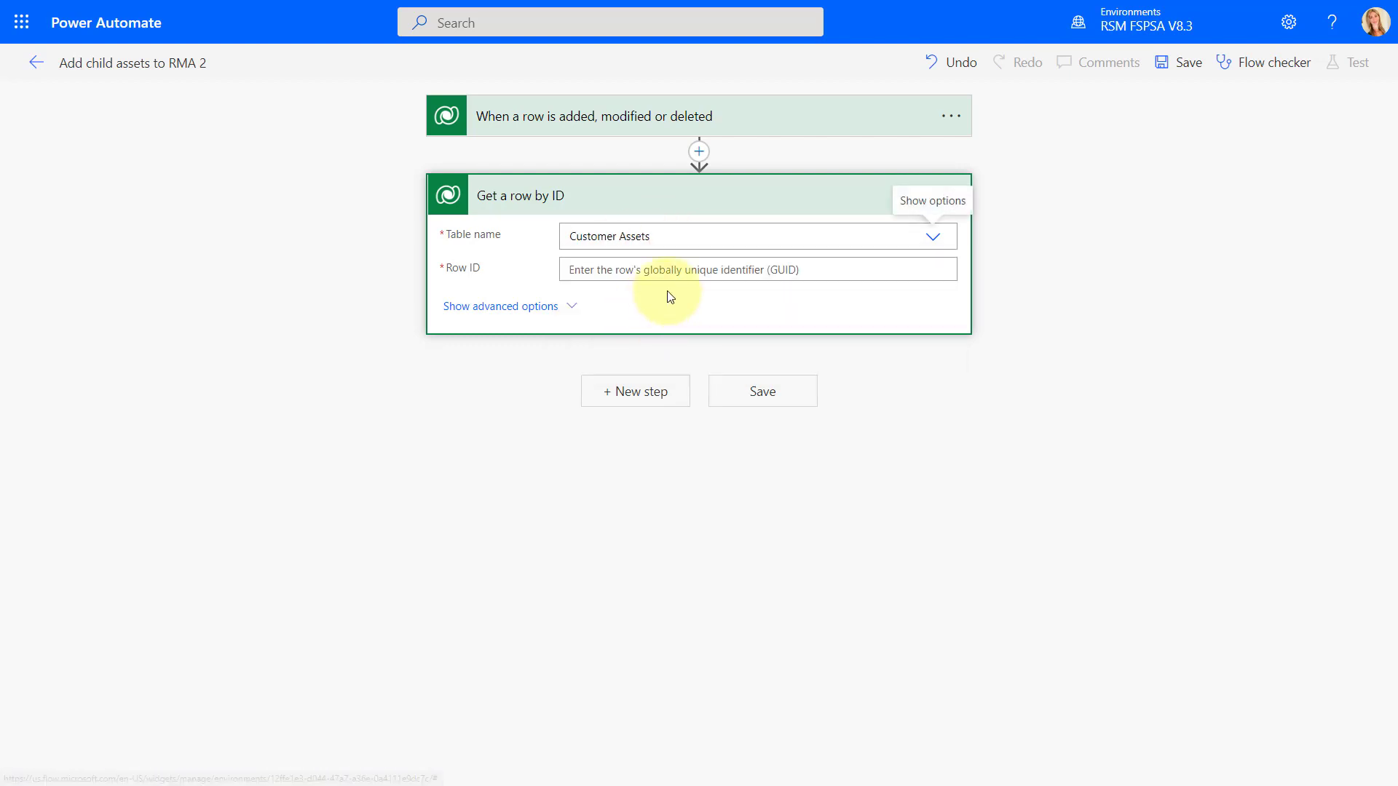
# Set the Row ID of "Get a row by ID" to the trigger's Customer Asset (Value), and review the action's advanced options.
pyautogui.click(701, 270)
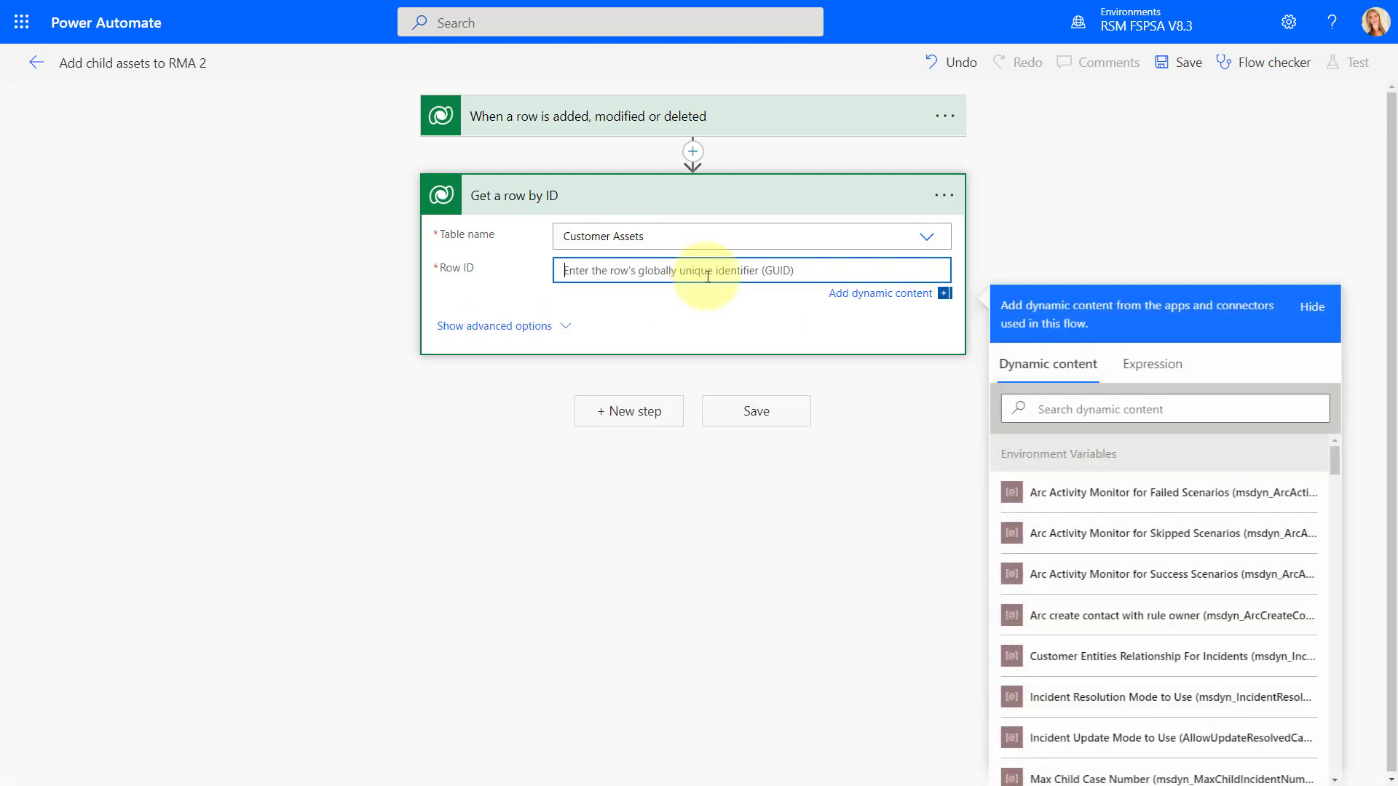
pyautogui.click(1051, 405)
pyautogui.write('cus')
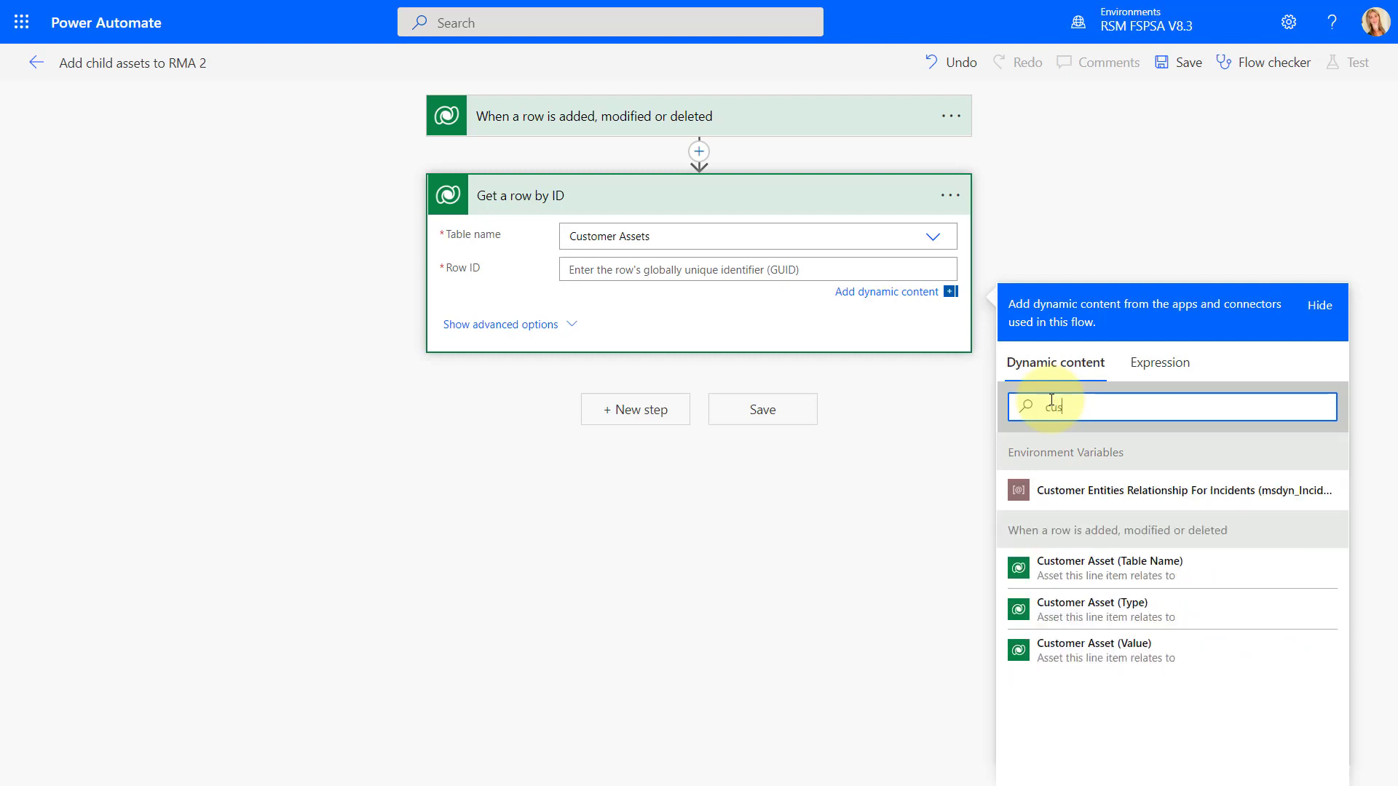
pyautogui.write('tomer ass')
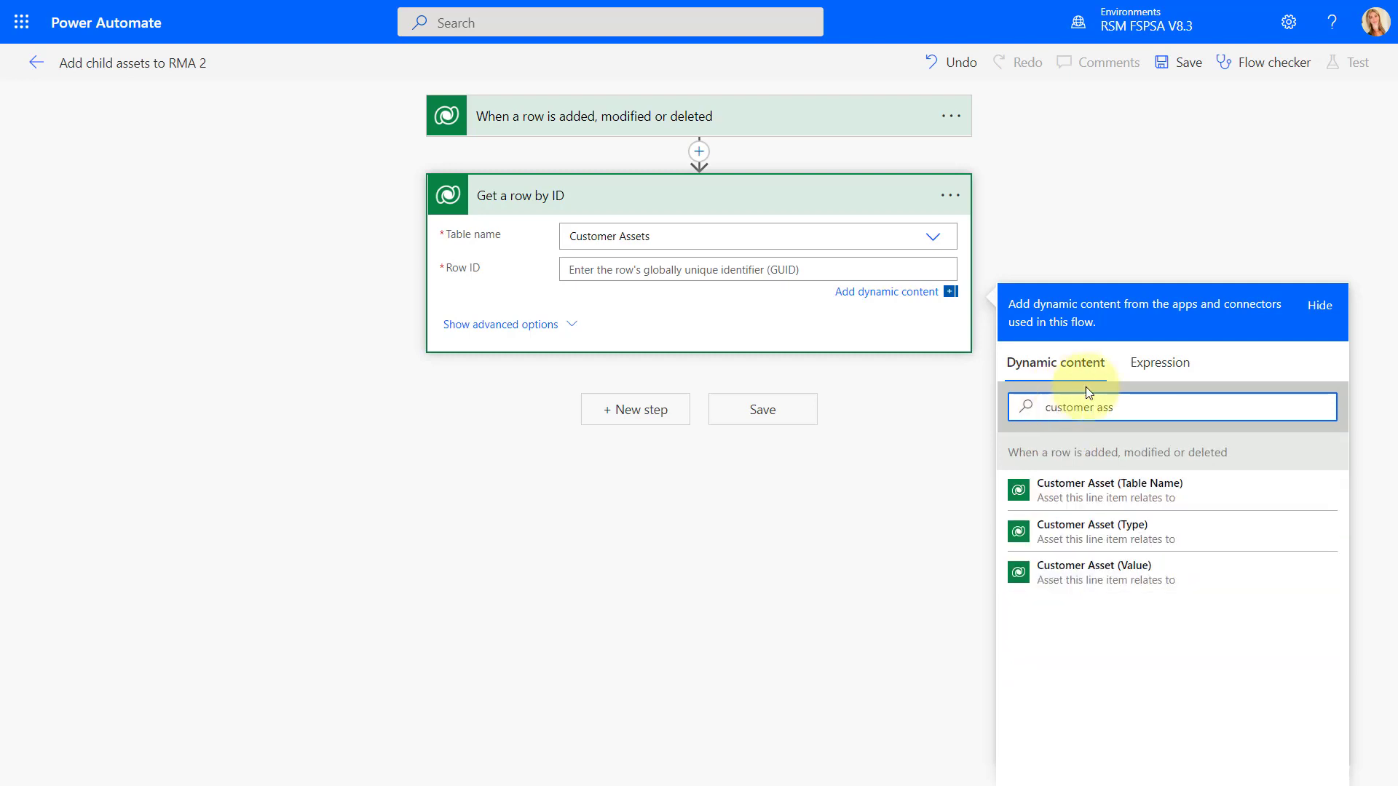
pyautogui.click(1066, 578)
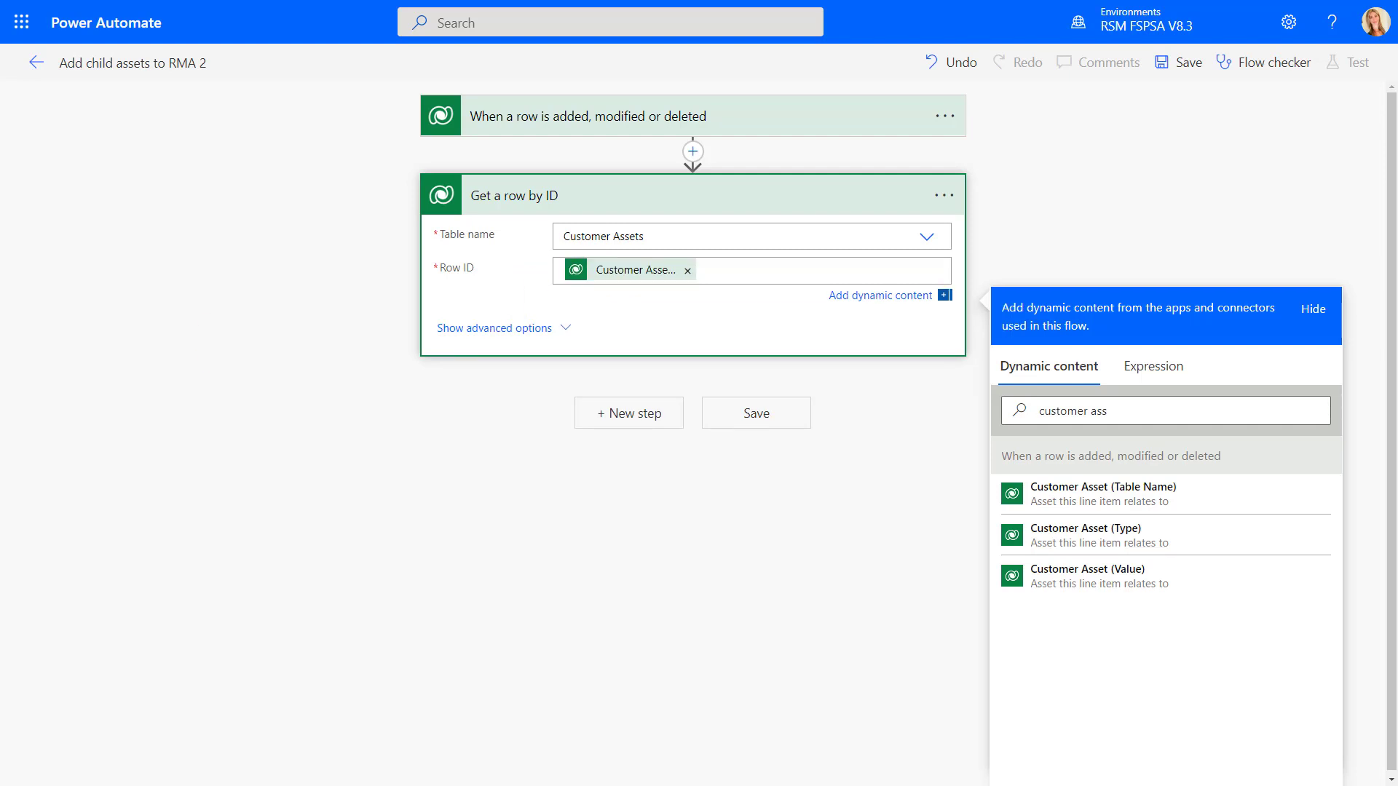
pyautogui.click(535, 329)
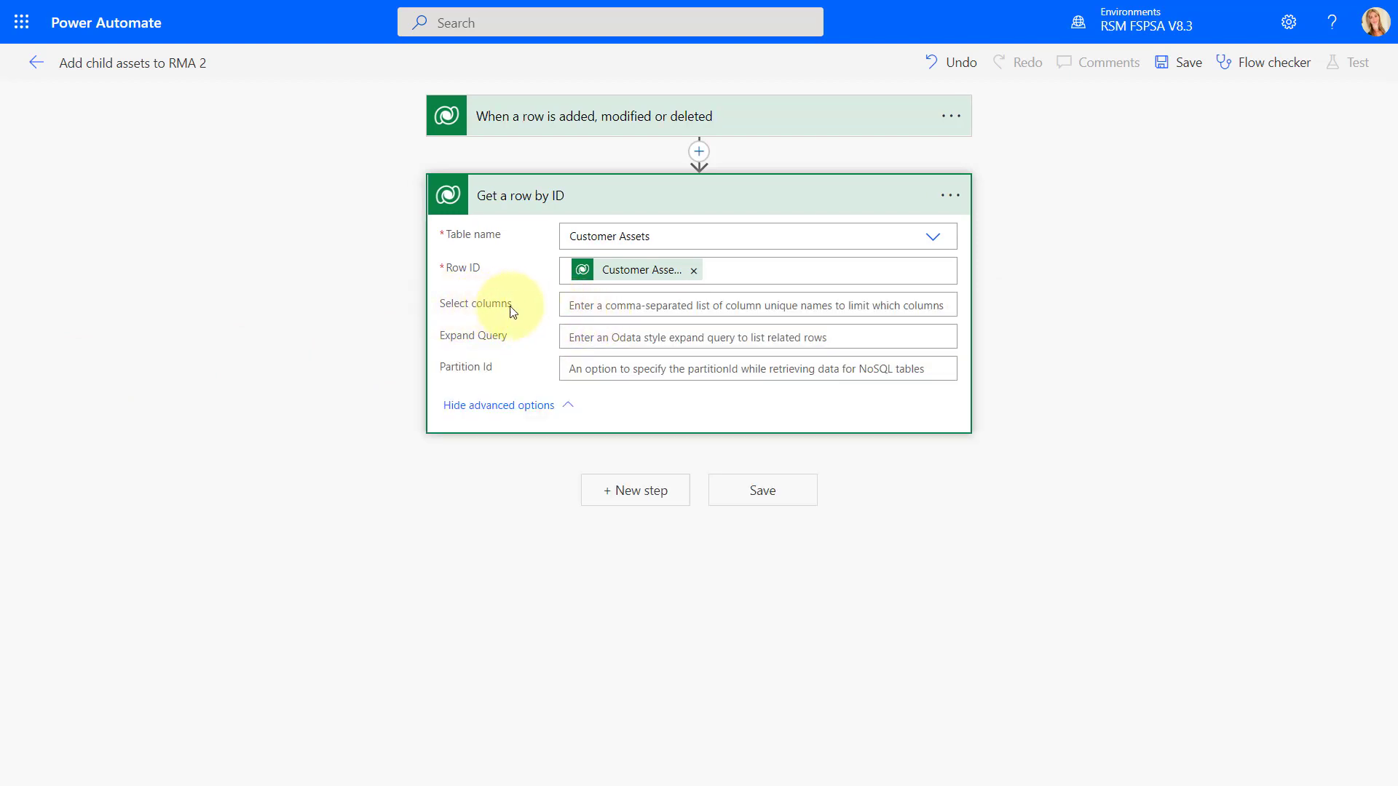
pyautogui.click(524, 407)
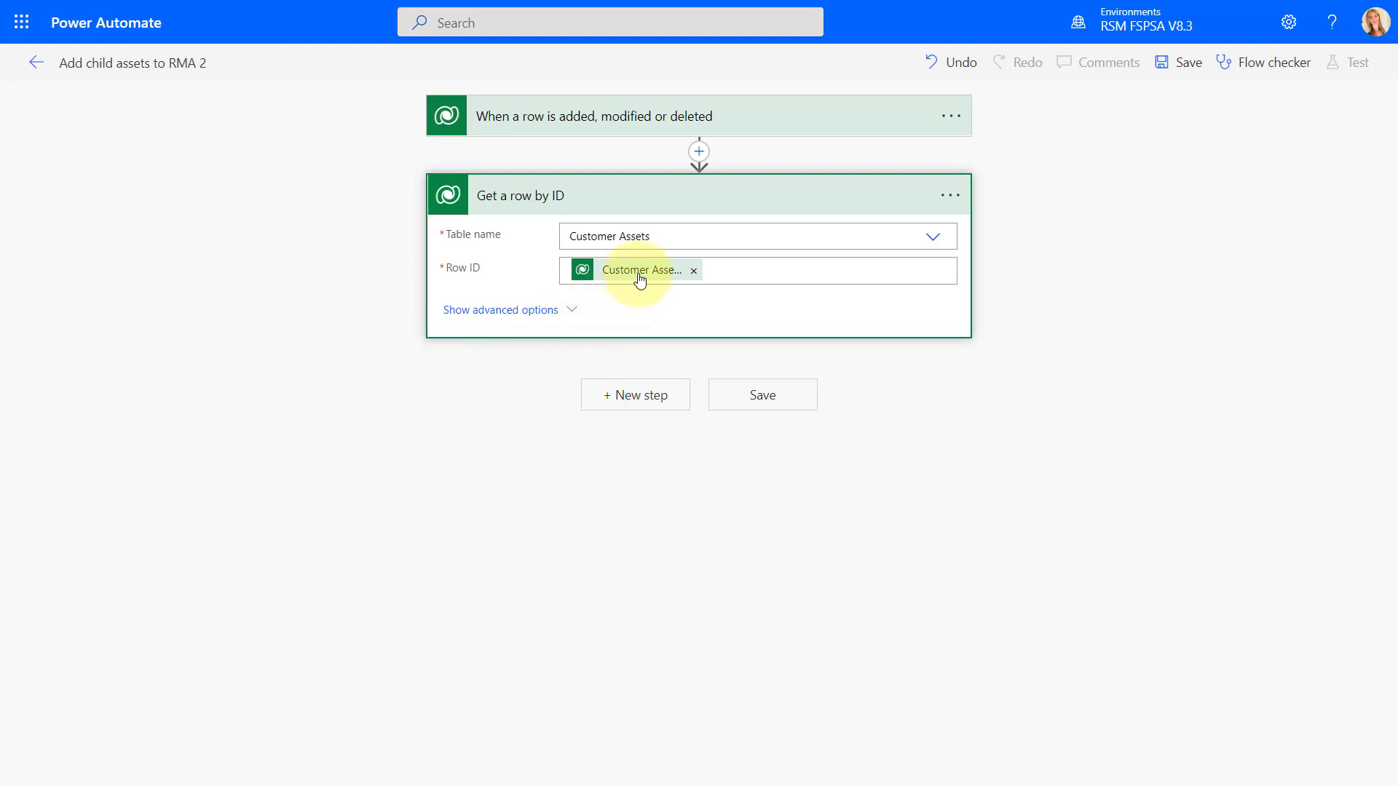
pyautogui.moveTo(639, 280)
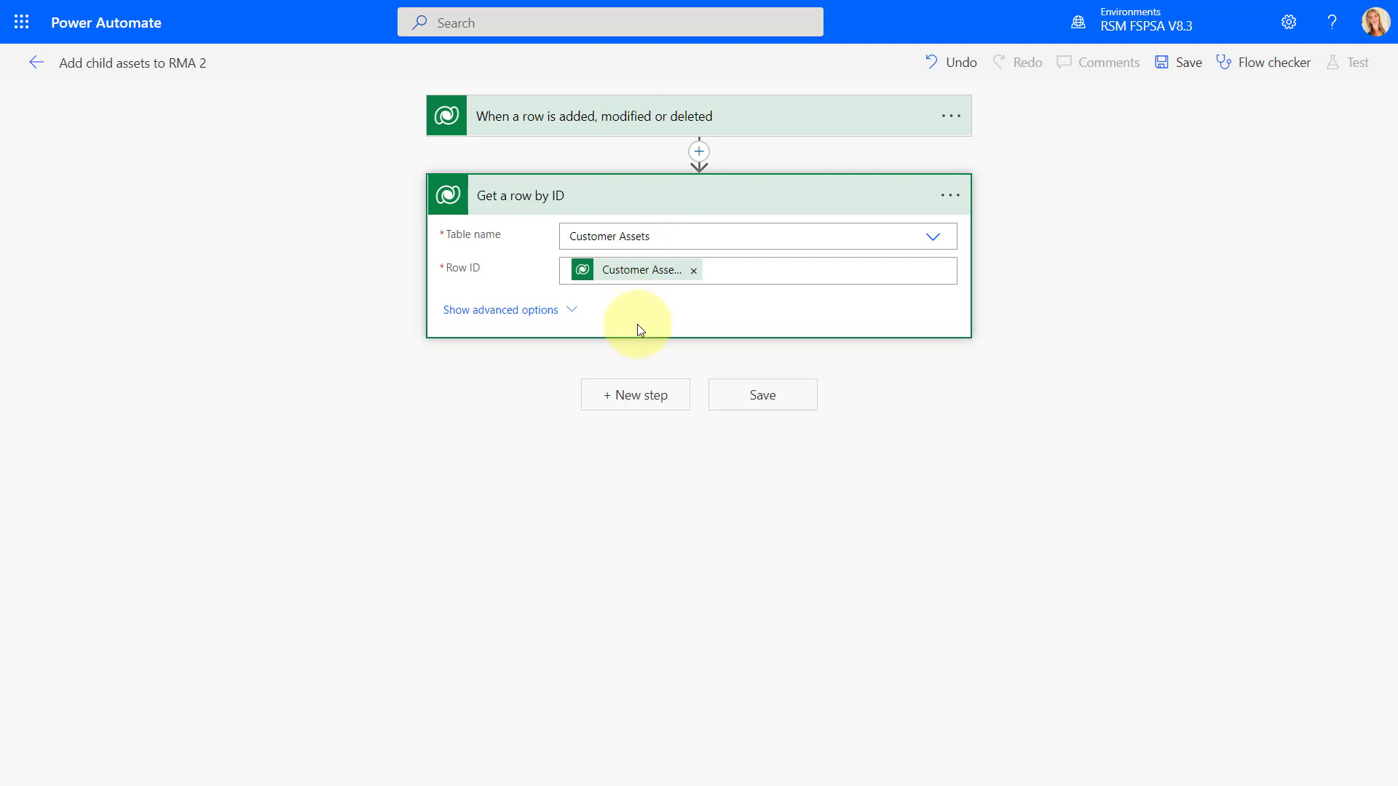
# Add a Dataverse "List rows" action for the Customer Assets table and expand its advanced options.
pyautogui.click(636, 400)
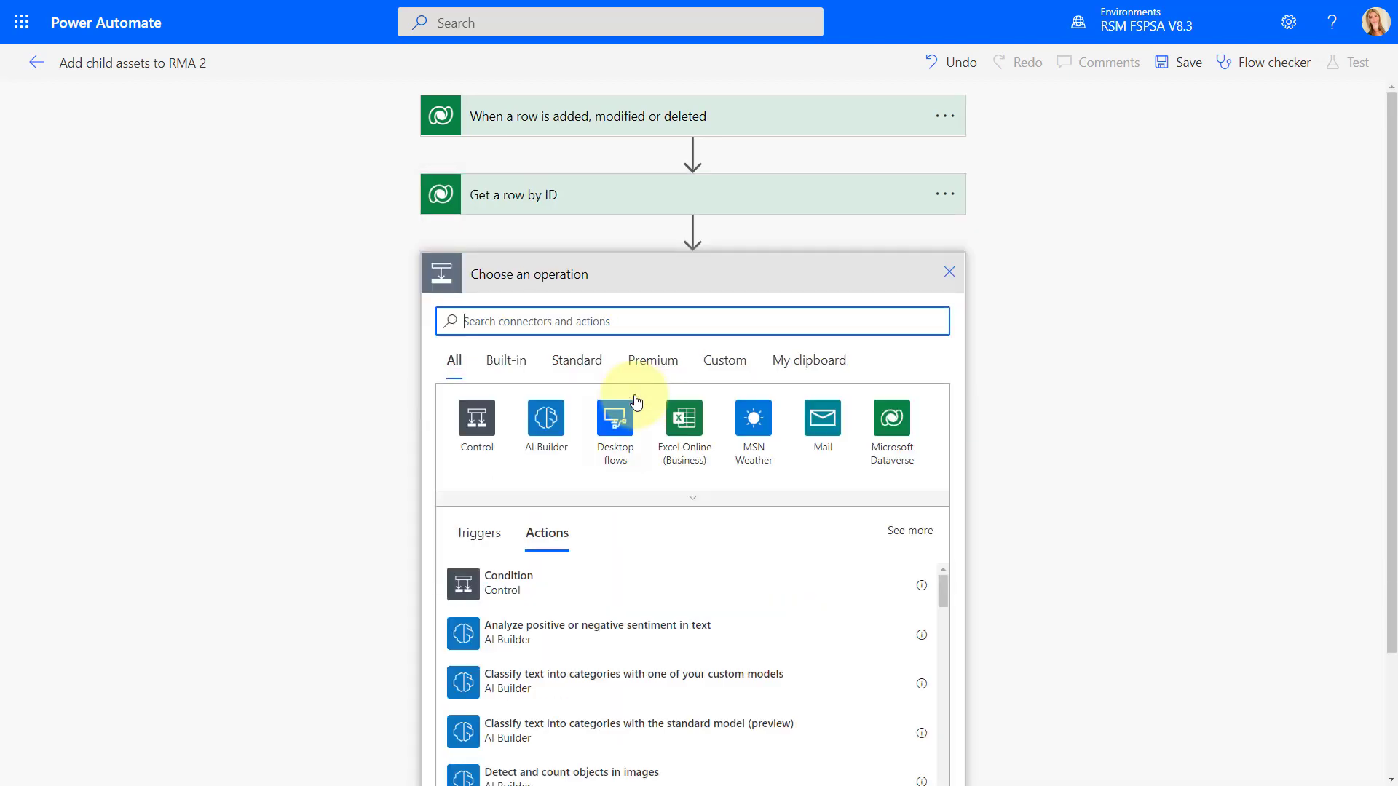
pyautogui.click(895, 434)
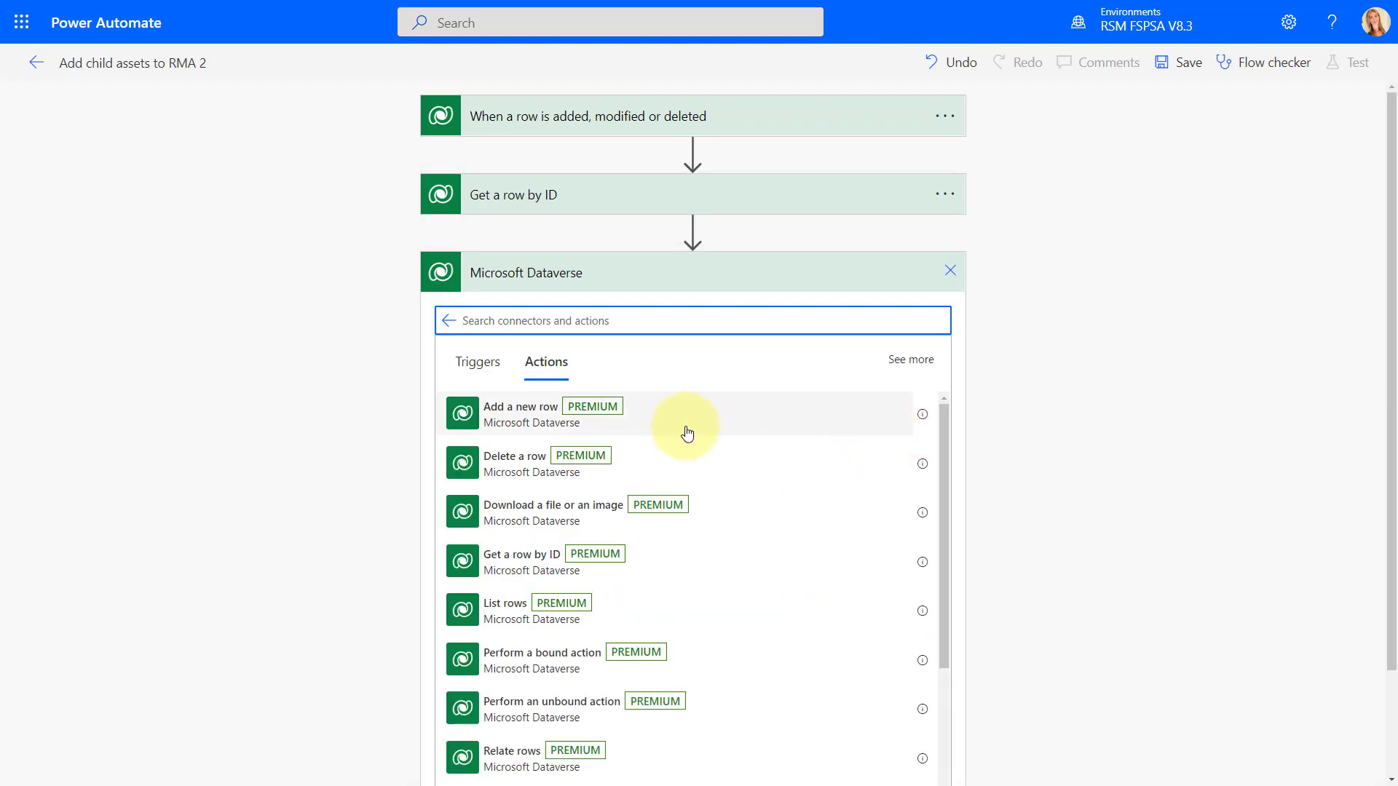
pyautogui.click(508, 617)
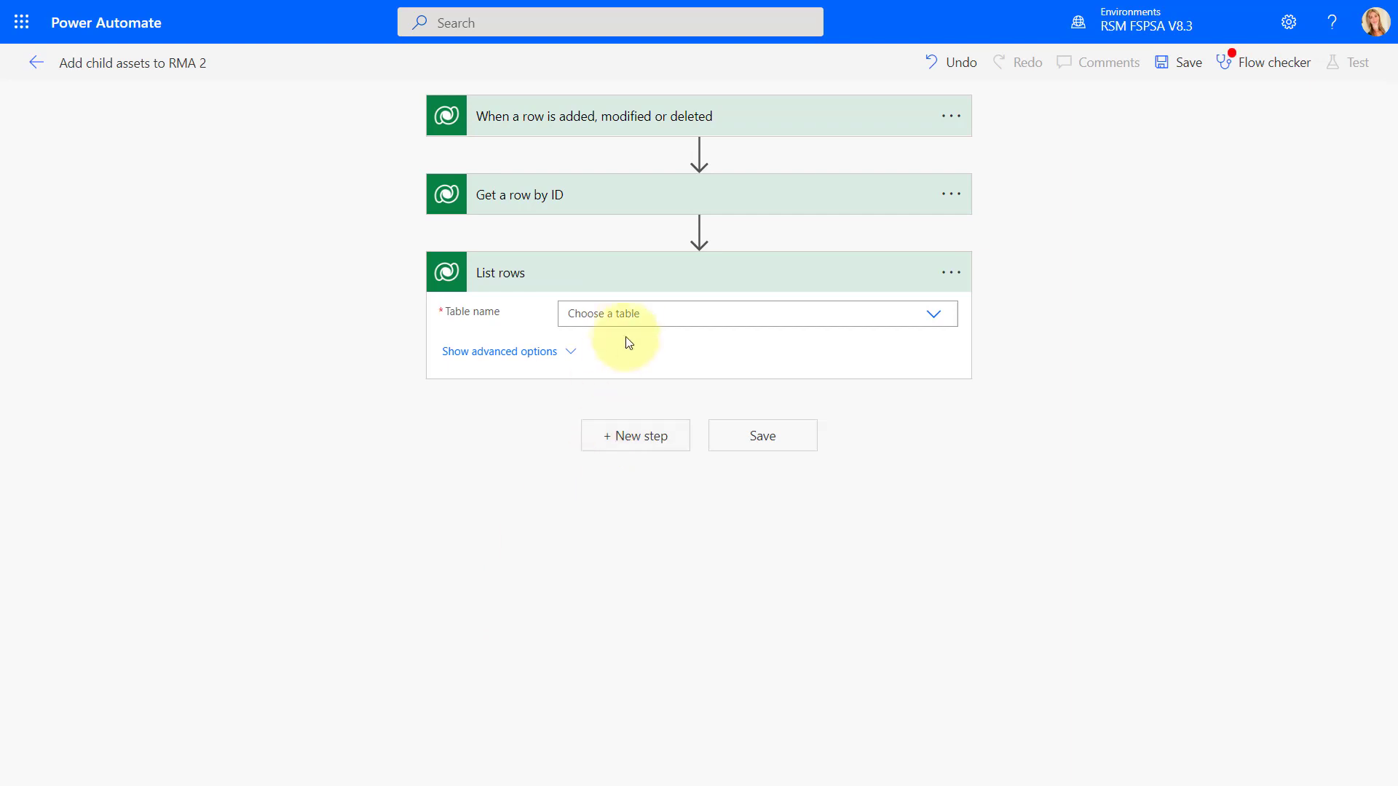
pyautogui.click(630, 315)
pyautogui.write('customer')
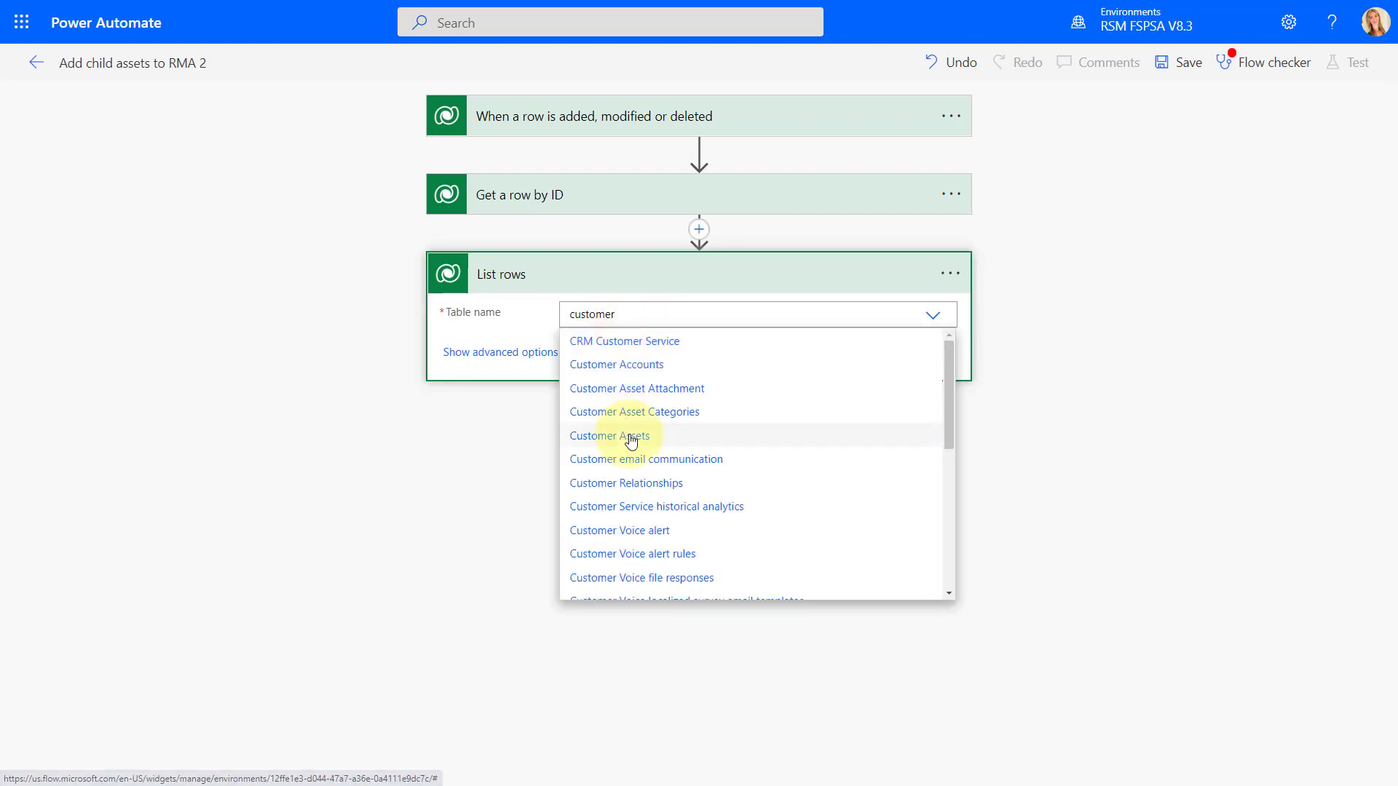
pyautogui.click(630, 437)
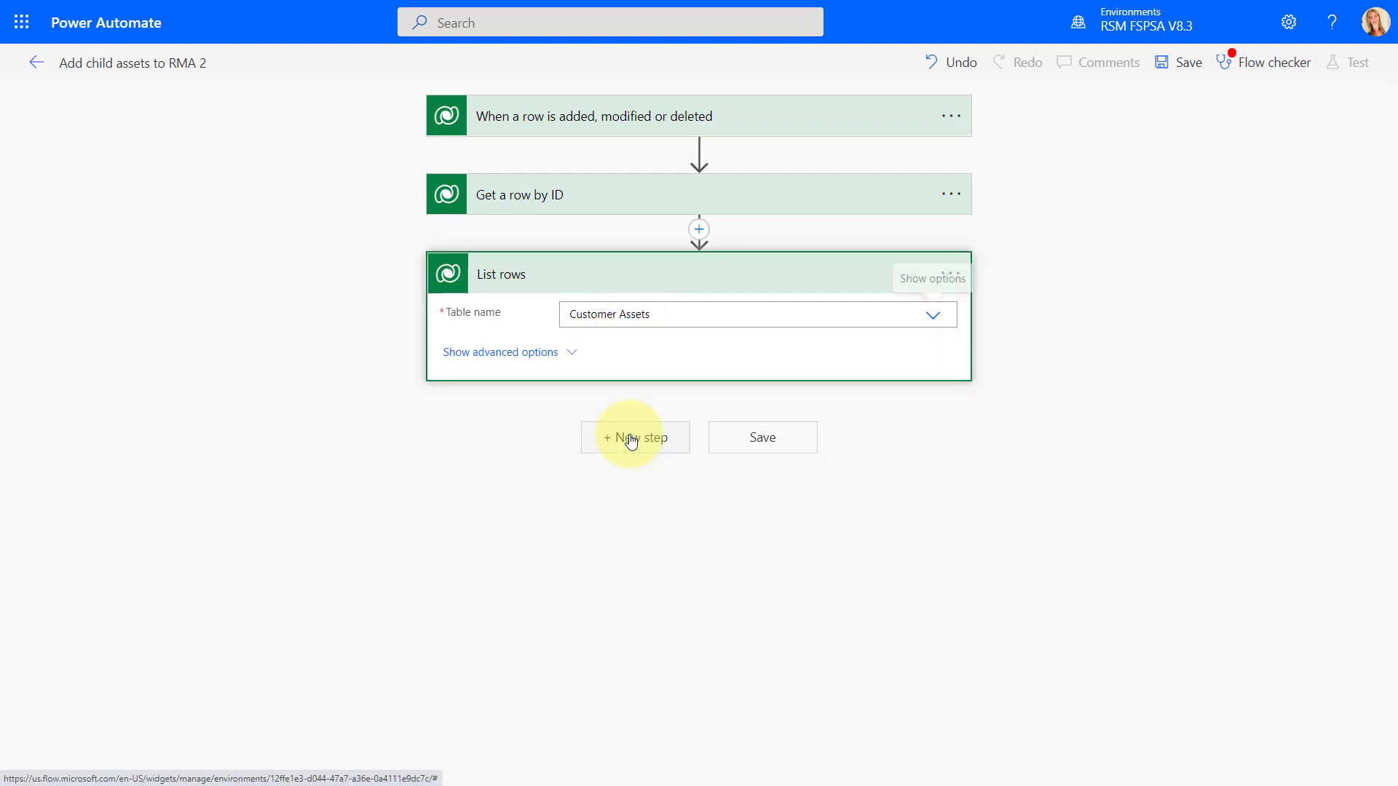
pyautogui.click(561, 355)
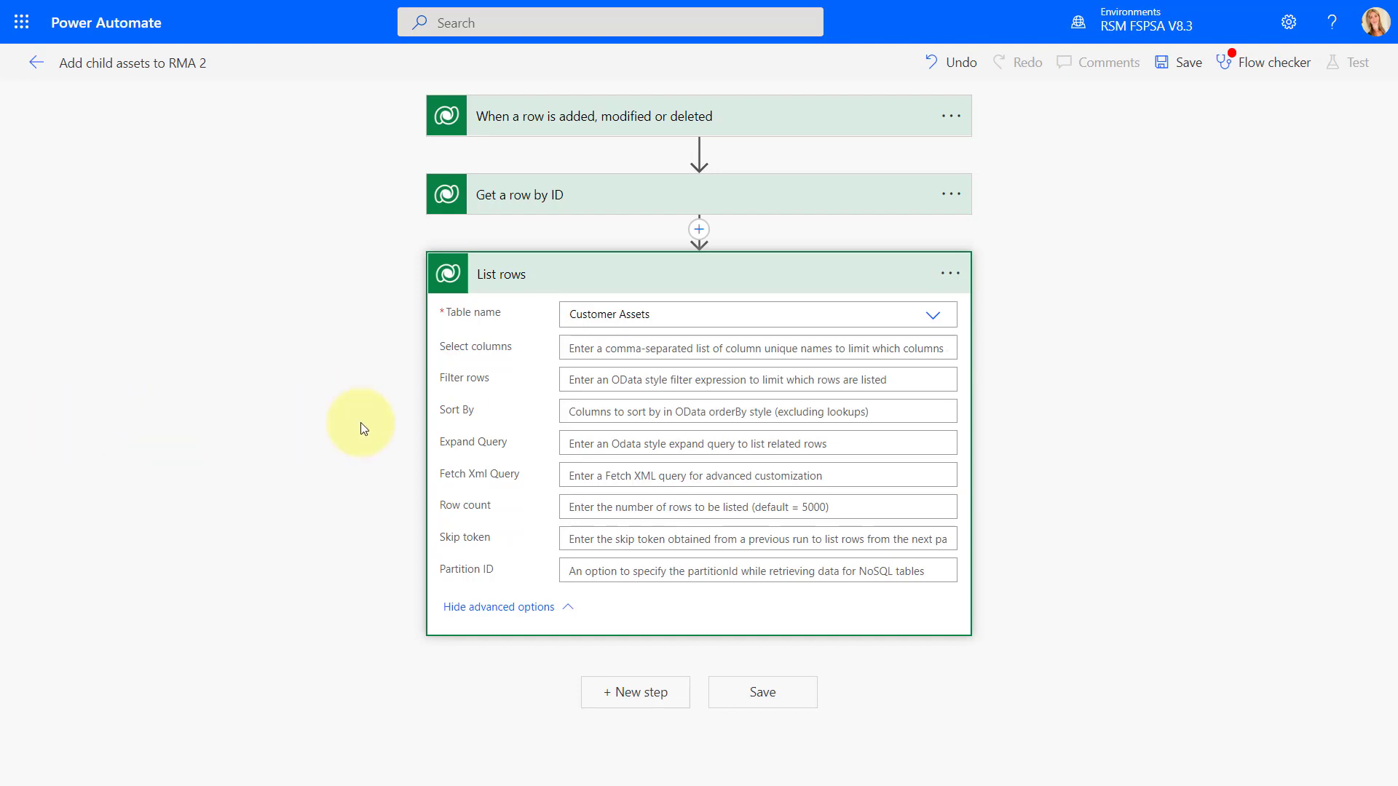
# Set the Filter rows of "List rows" to (_msdyn_parentasset_value eq Customer Asset), using the Customer Asset value from "Get a row by ID".
pyautogui.click(575, 381)
pyautogui.write('_msdyn_parentasset_value eq')
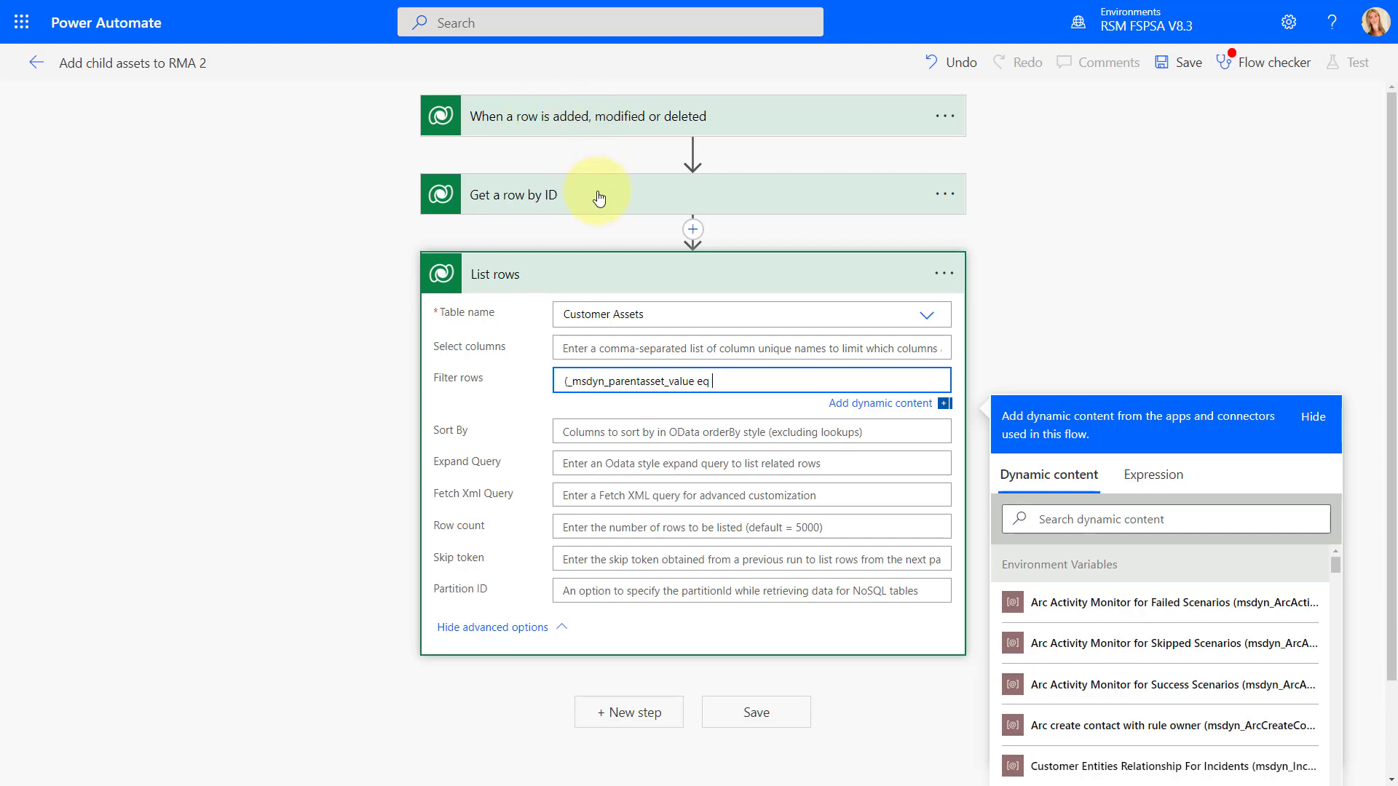
pyautogui.click(1109, 517)
pyautogui.write('customer asset')
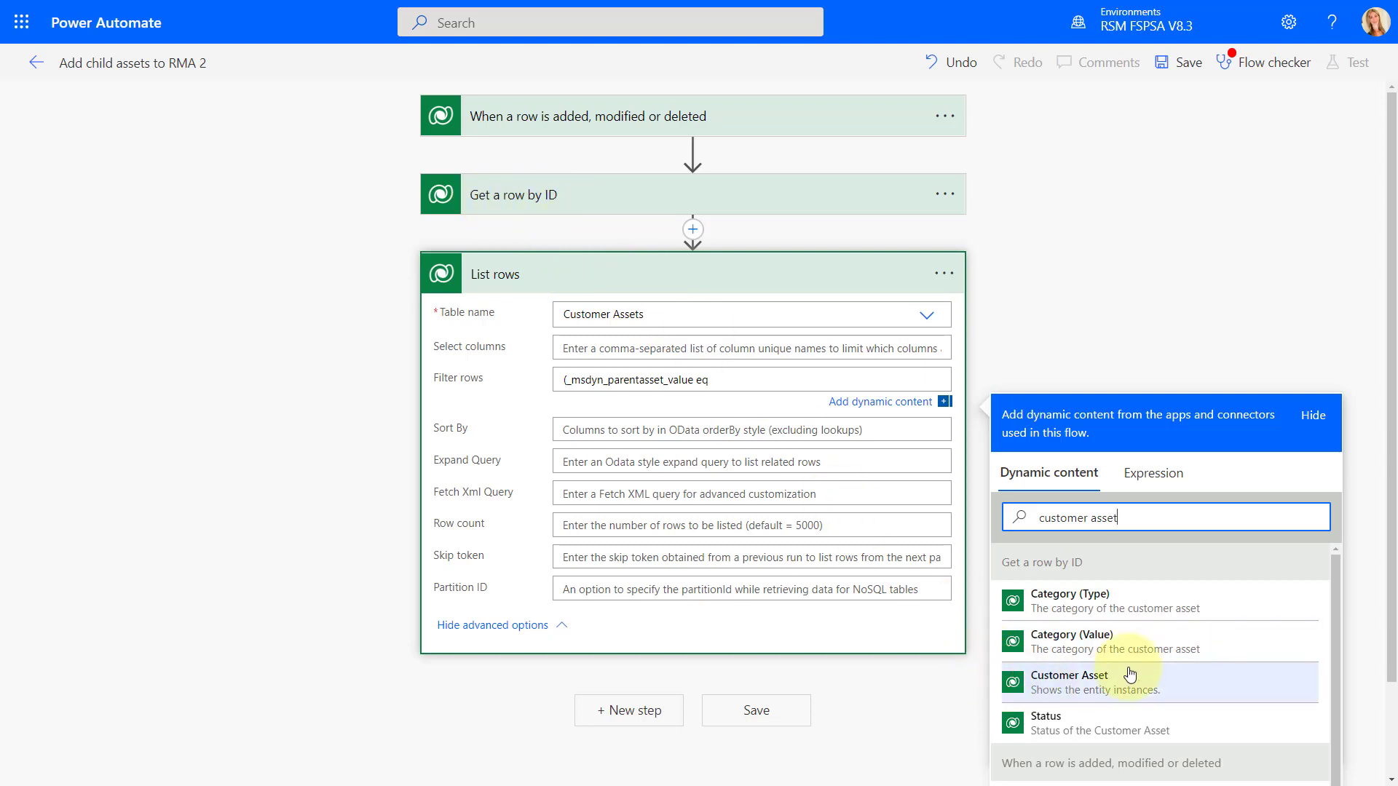
pyautogui.scroll(-1, 1217, 652)
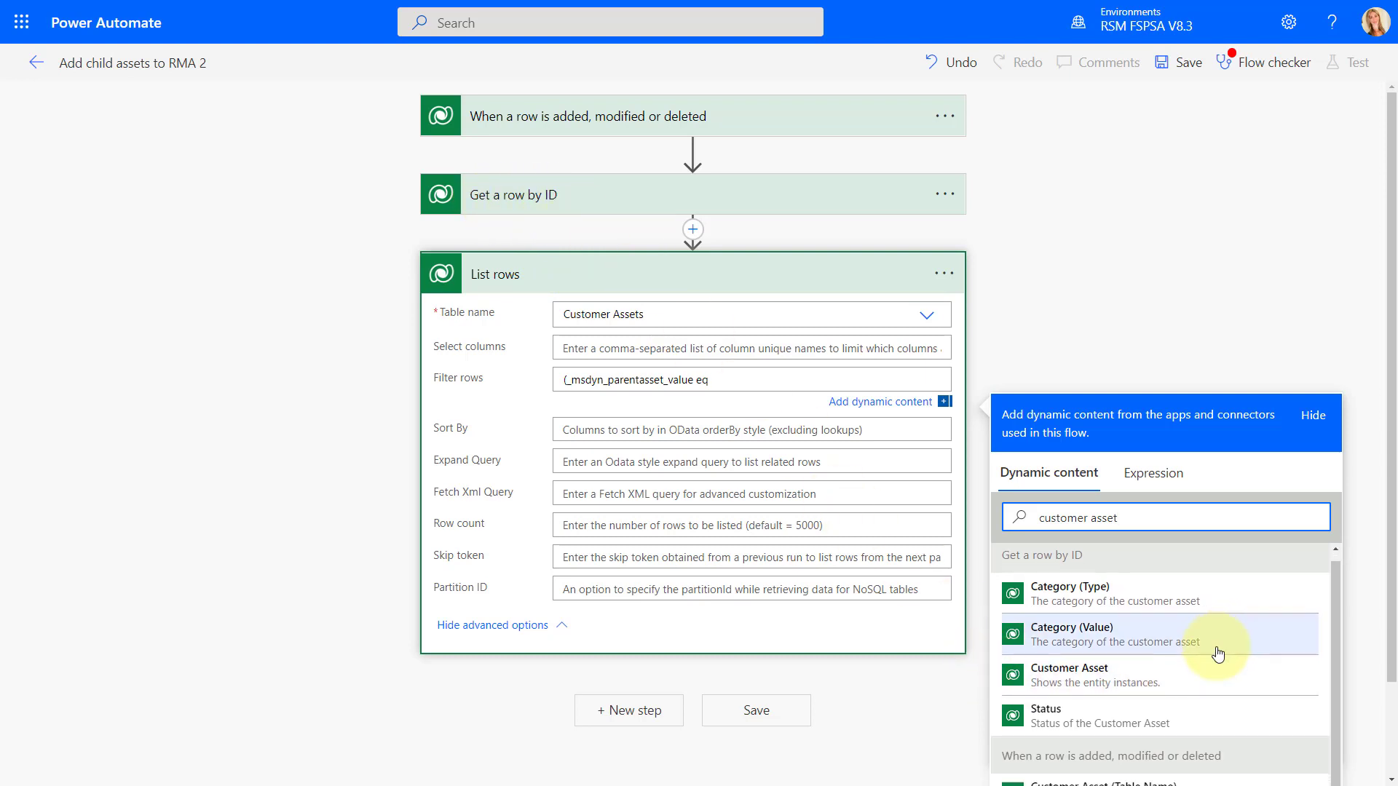
pyautogui.click(1065, 676)
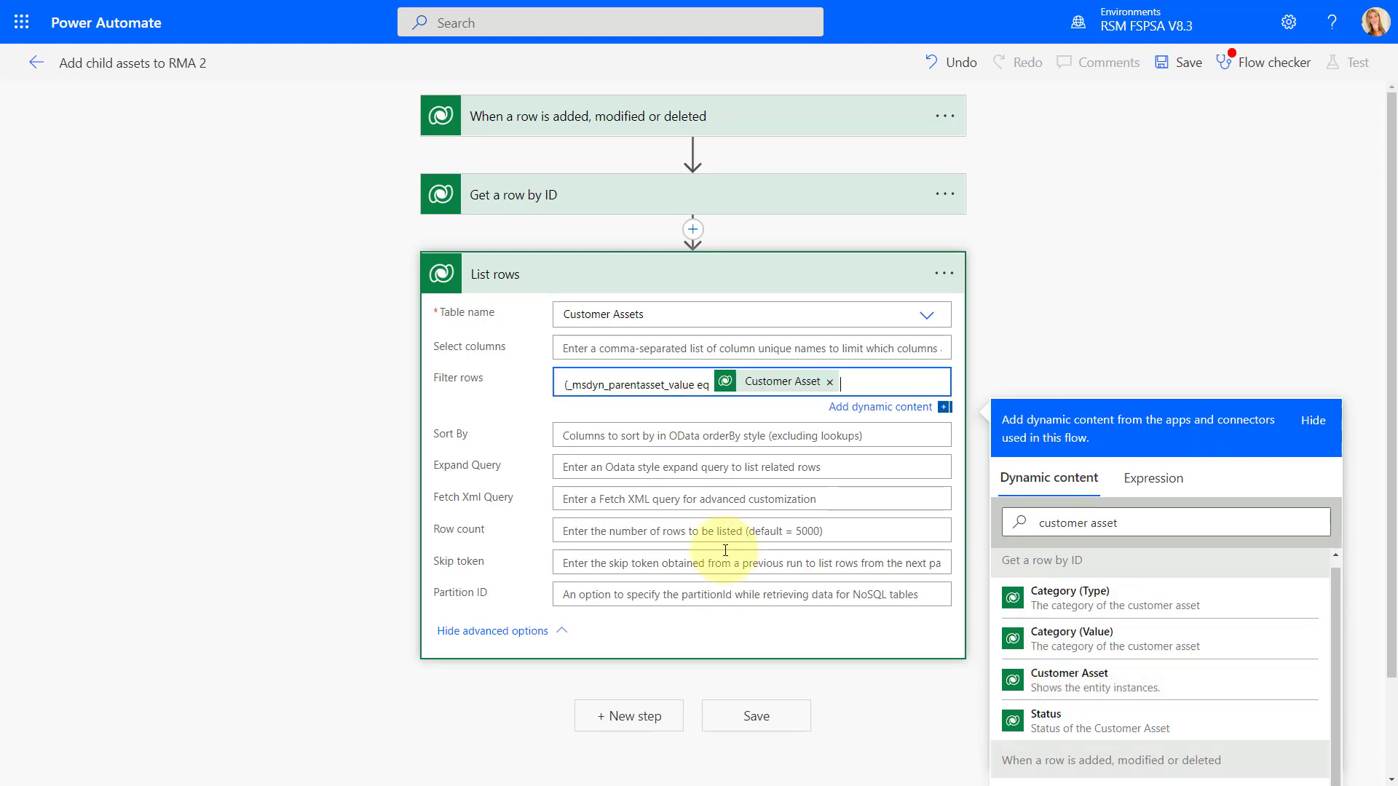
pyautogui.click(567, 385)
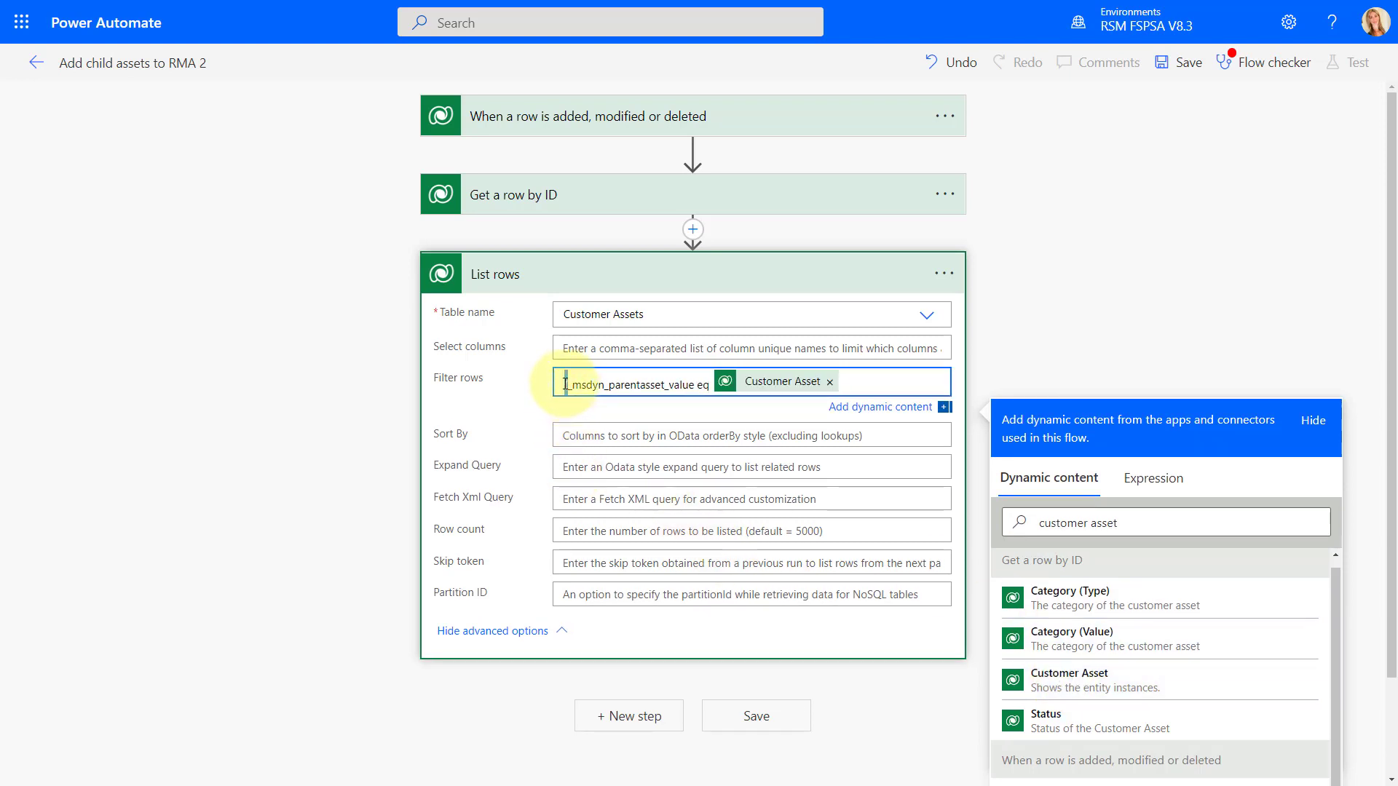
pyautogui.click(861, 379)
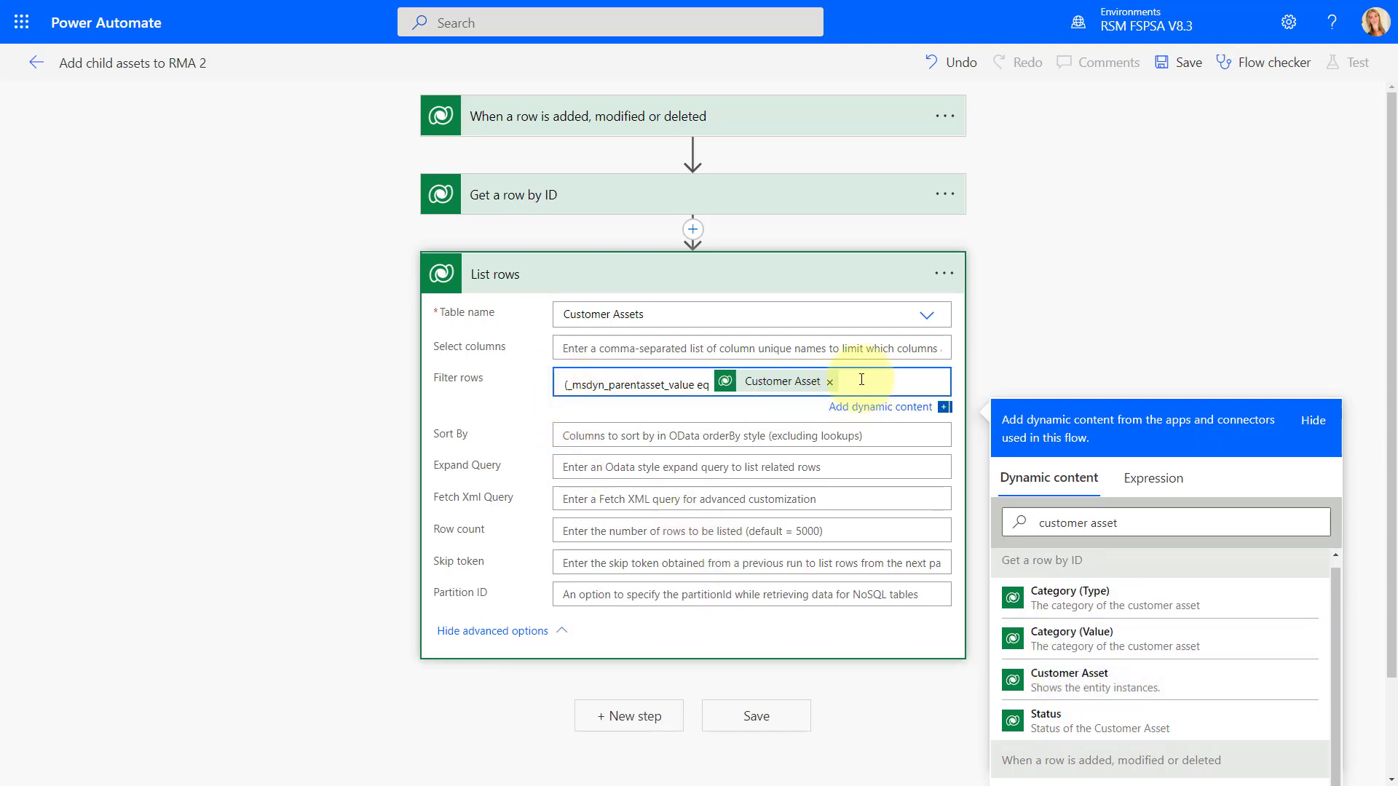
pyautogui.write(')')
# Collapse the advanced options of "List rows" and save the flow.
pyautogui.click(1018, 363)
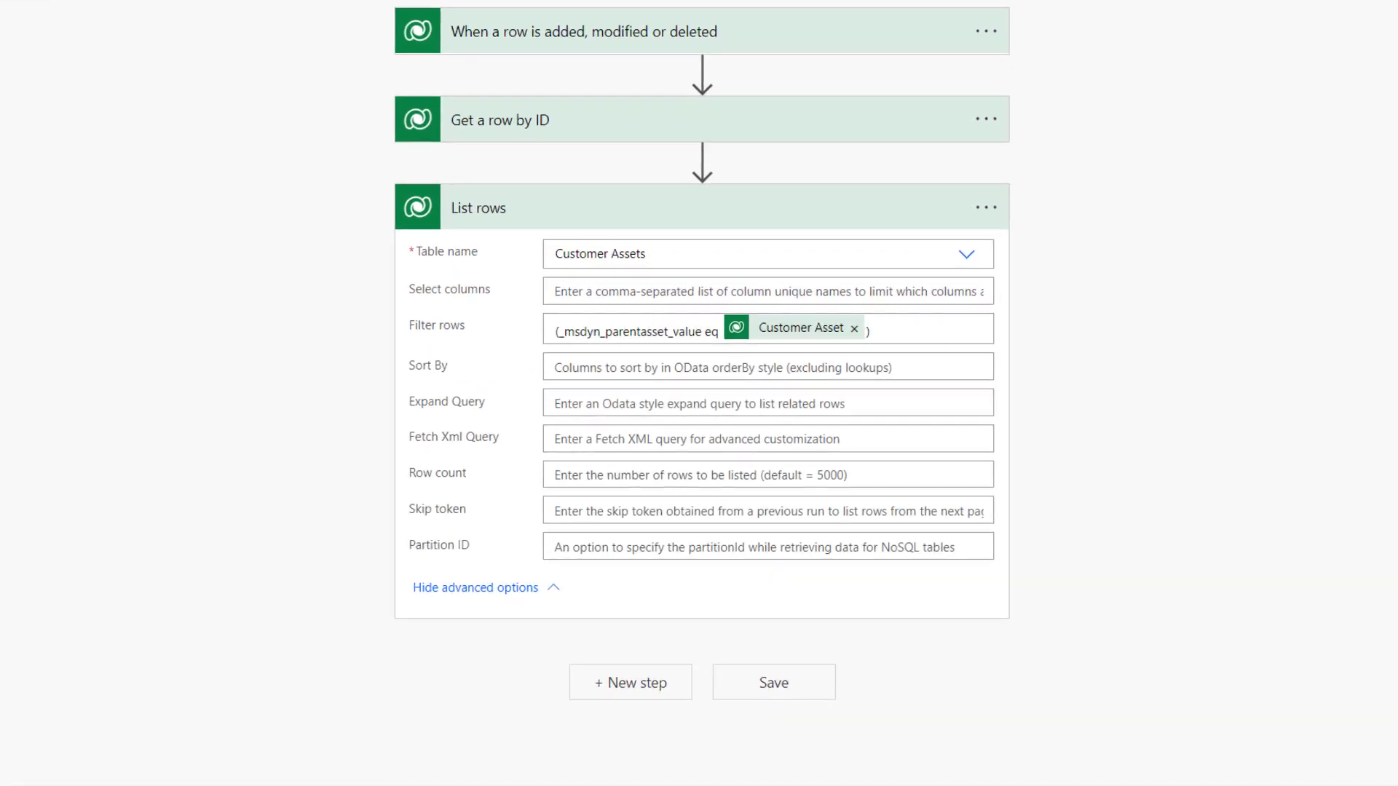
pyautogui.click(488, 589)
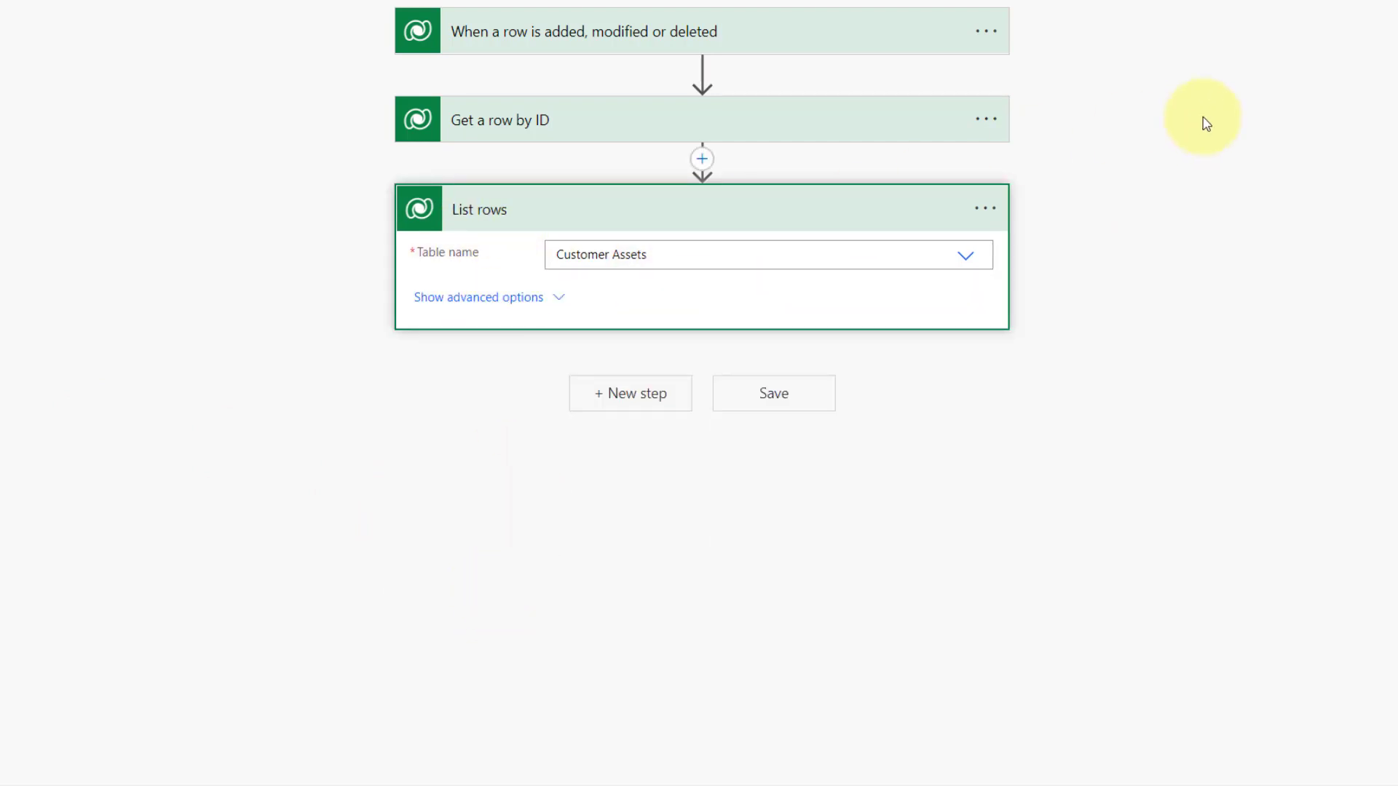
pyautogui.click(1236, 0)
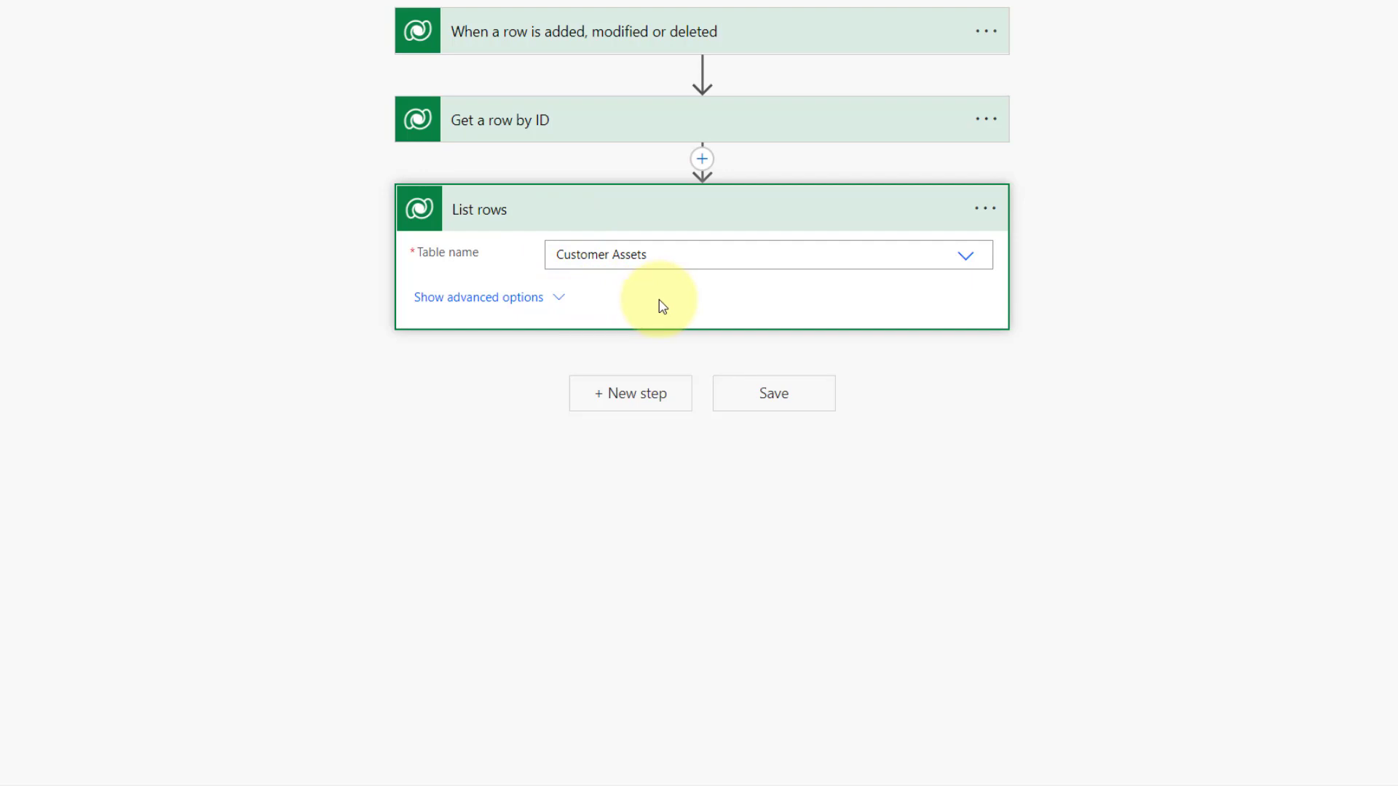
pyautogui.click(636, 402)
pyautogui.click(937, 462)
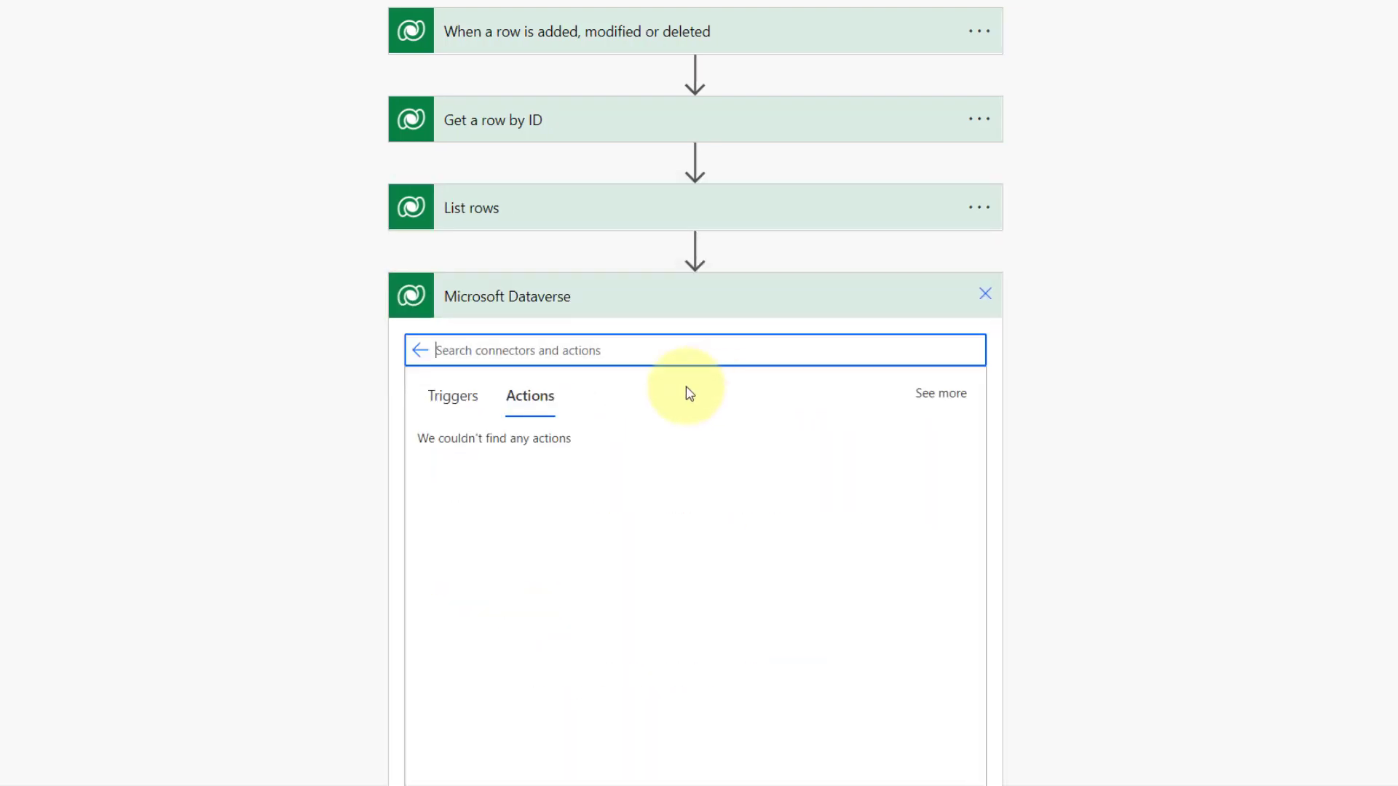
pyautogui.click(508, 458)
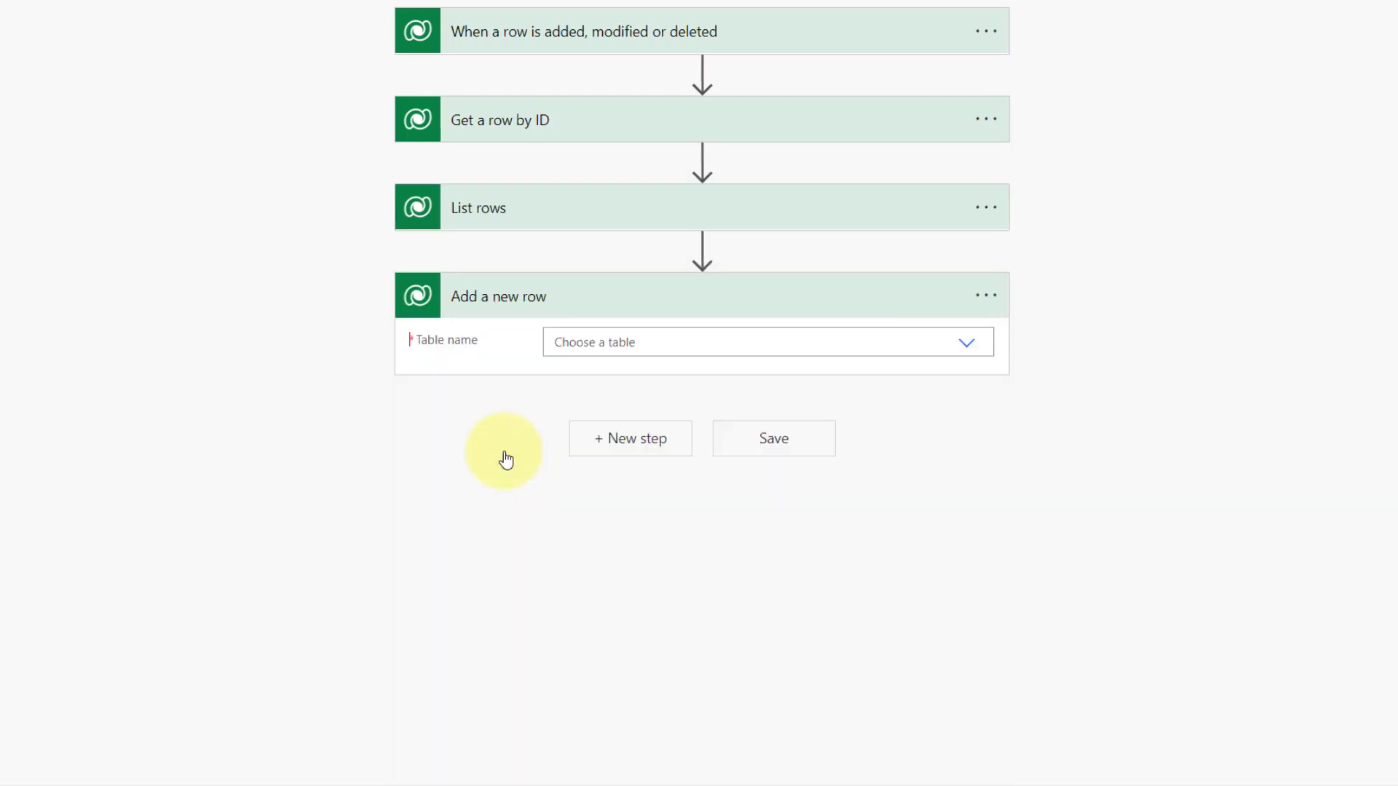
pyautogui.click(986, 297)
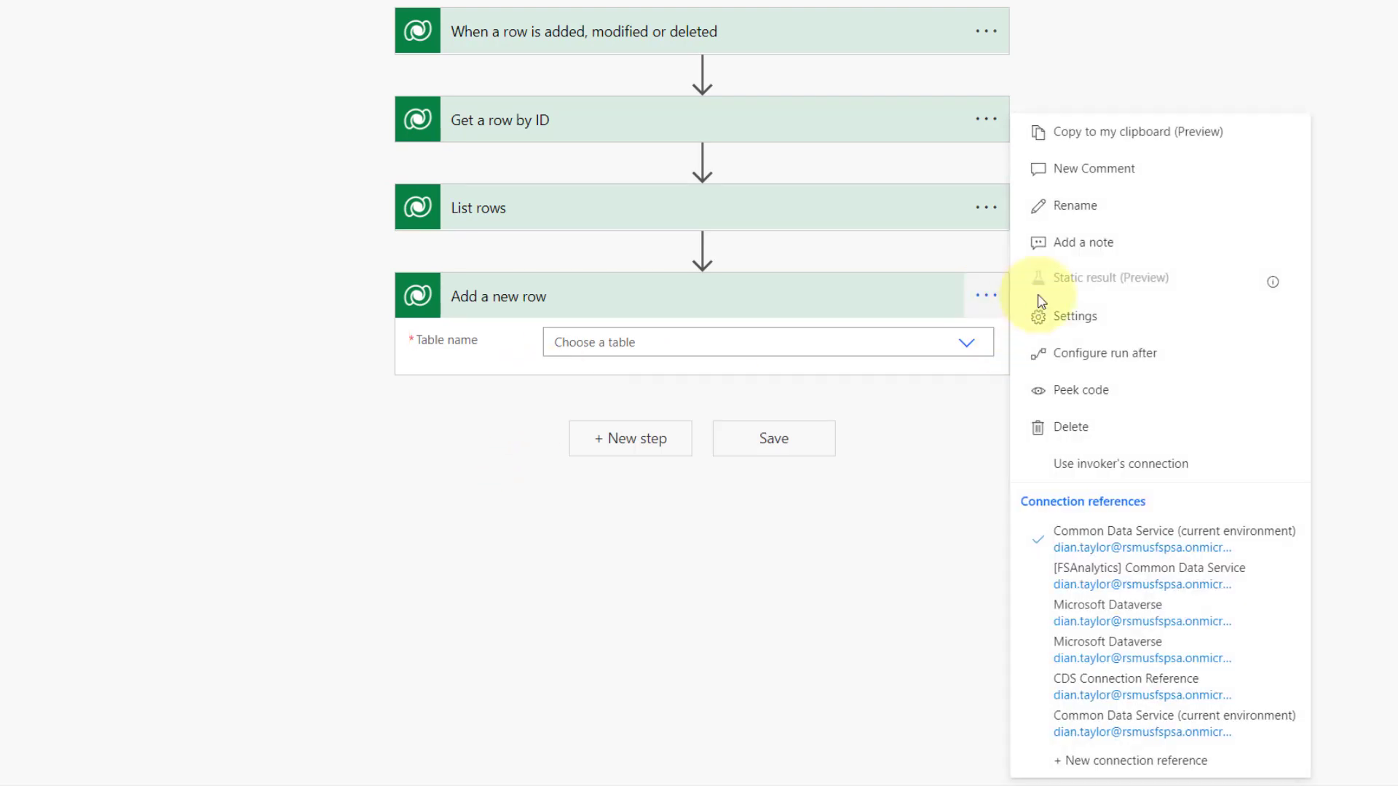
pyautogui.click(1085, 433)
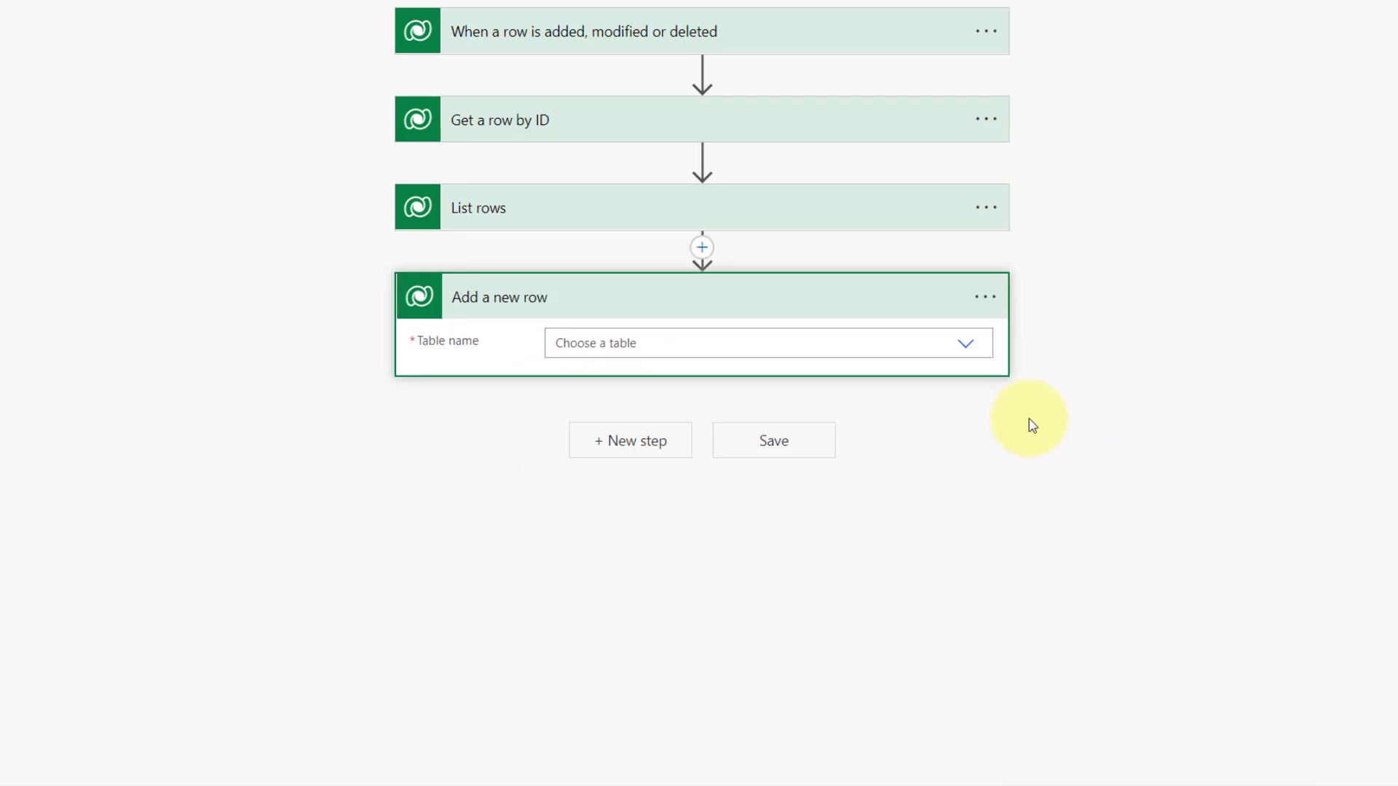
# Add a second Dataverse "Get a row by ID" action after "List rows", using the Products table.
pyautogui.click(631, 298)
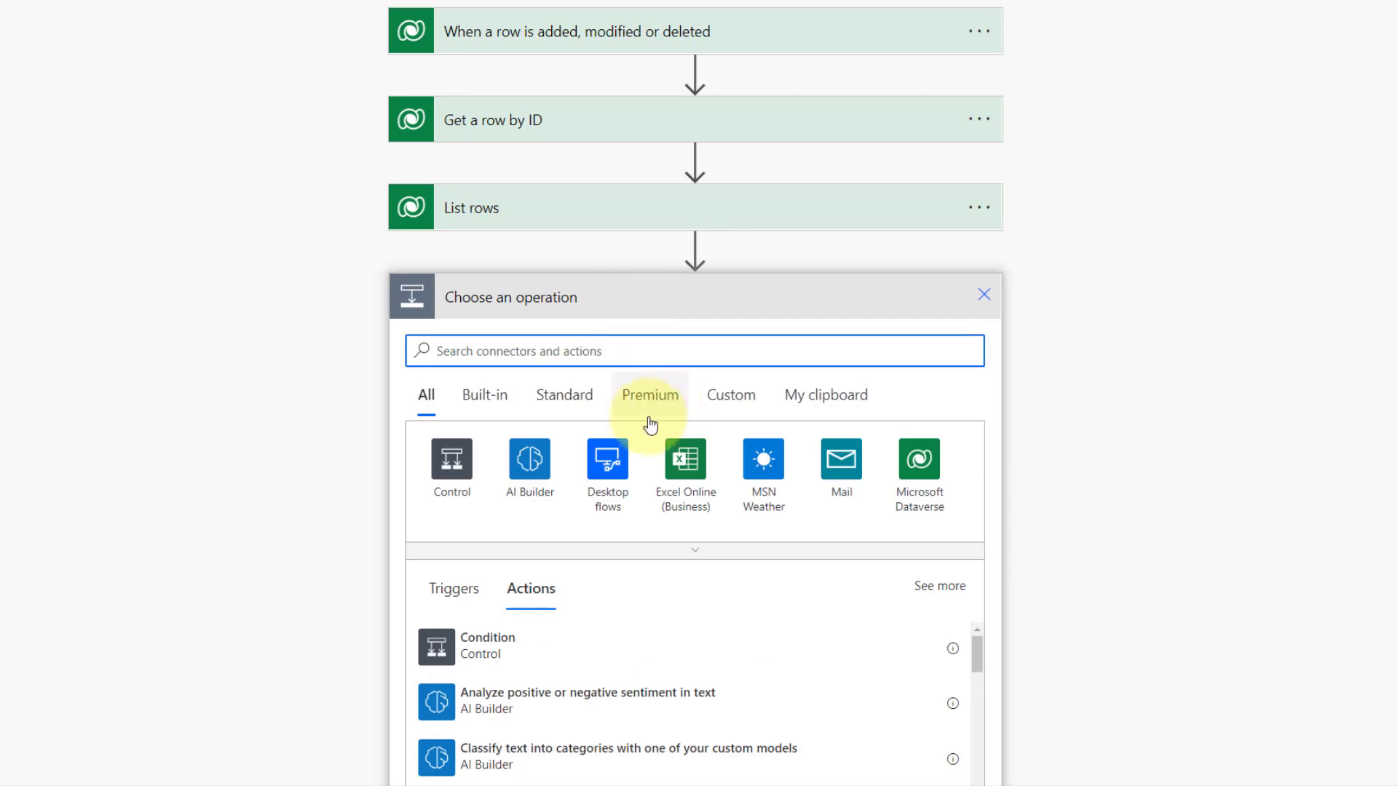
pyautogui.click(924, 468)
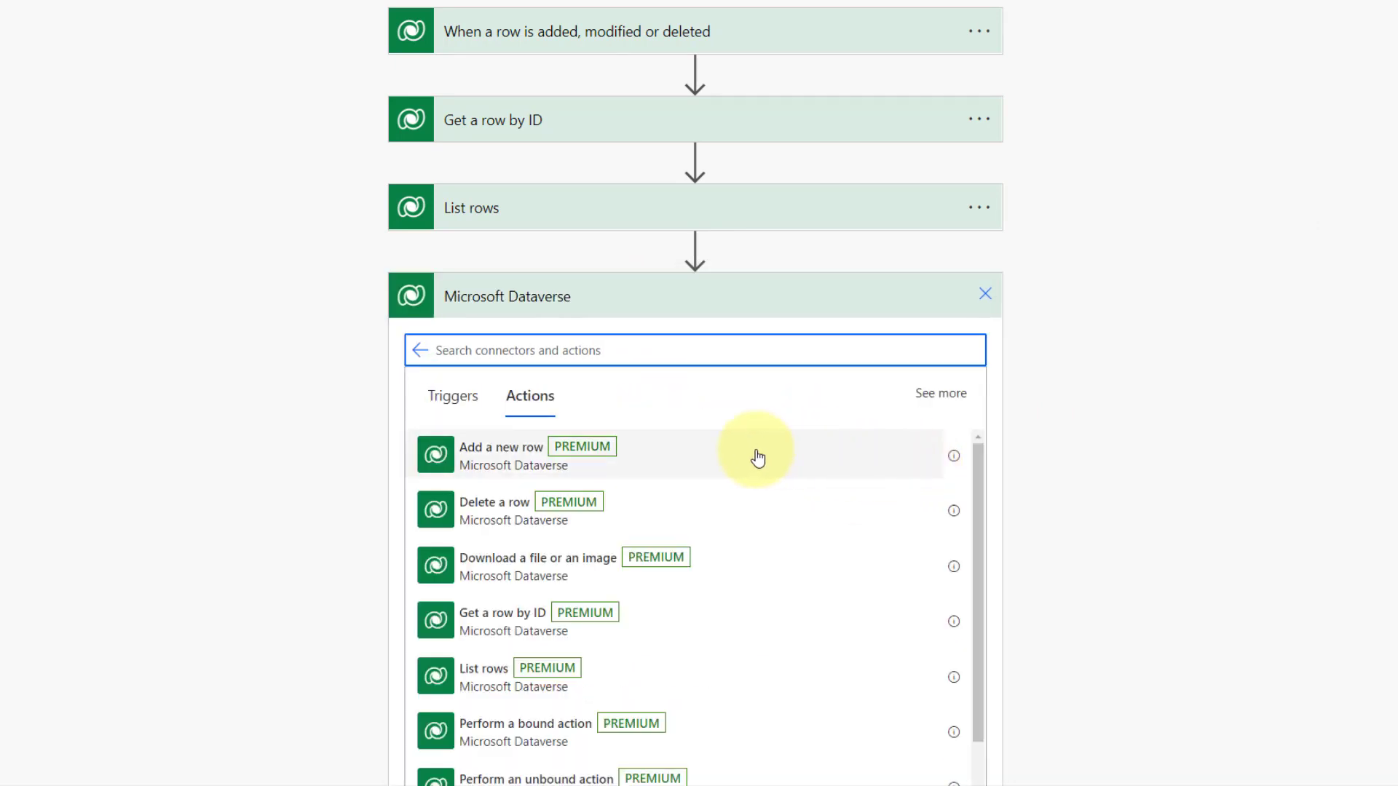
pyautogui.click(499, 622)
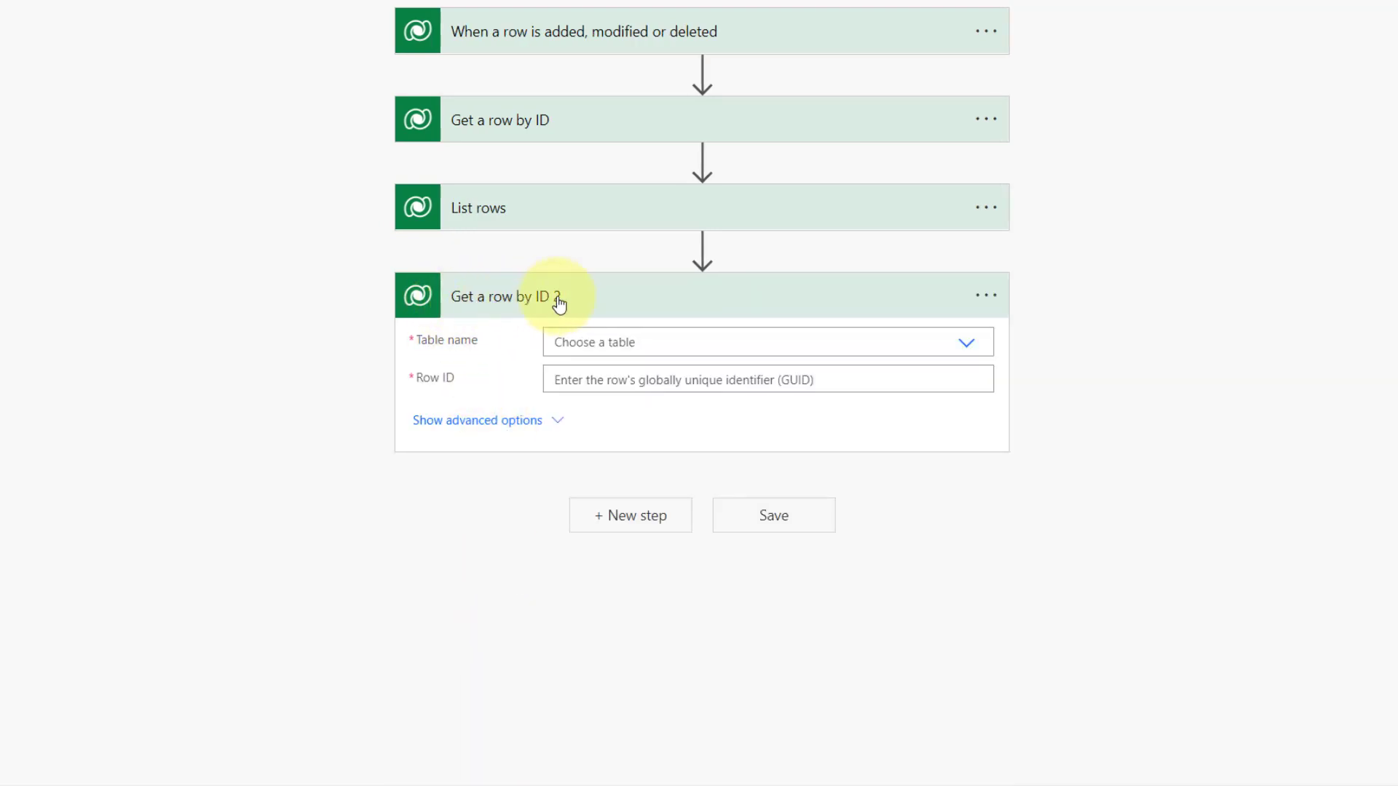
pyautogui.click(596, 341)
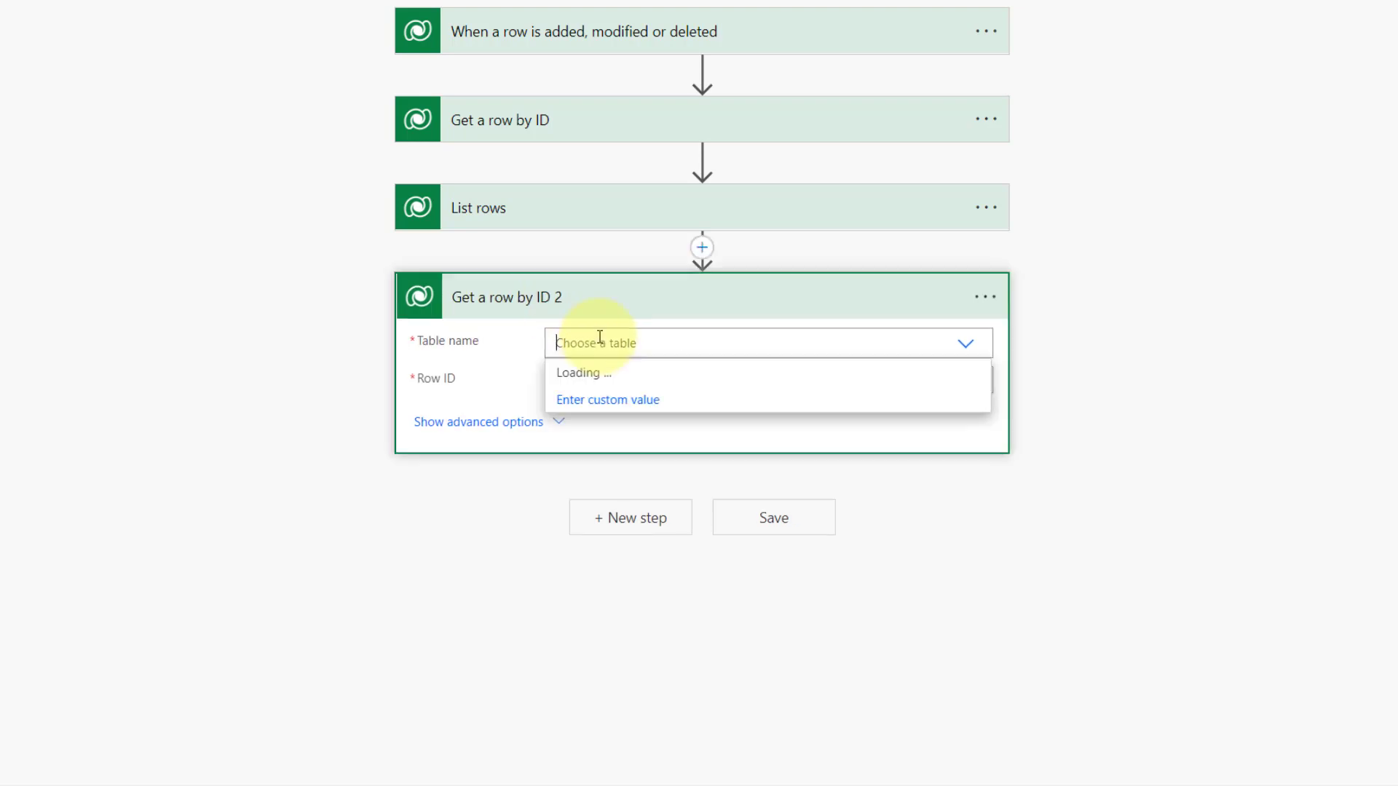
pyautogui.write('produ')
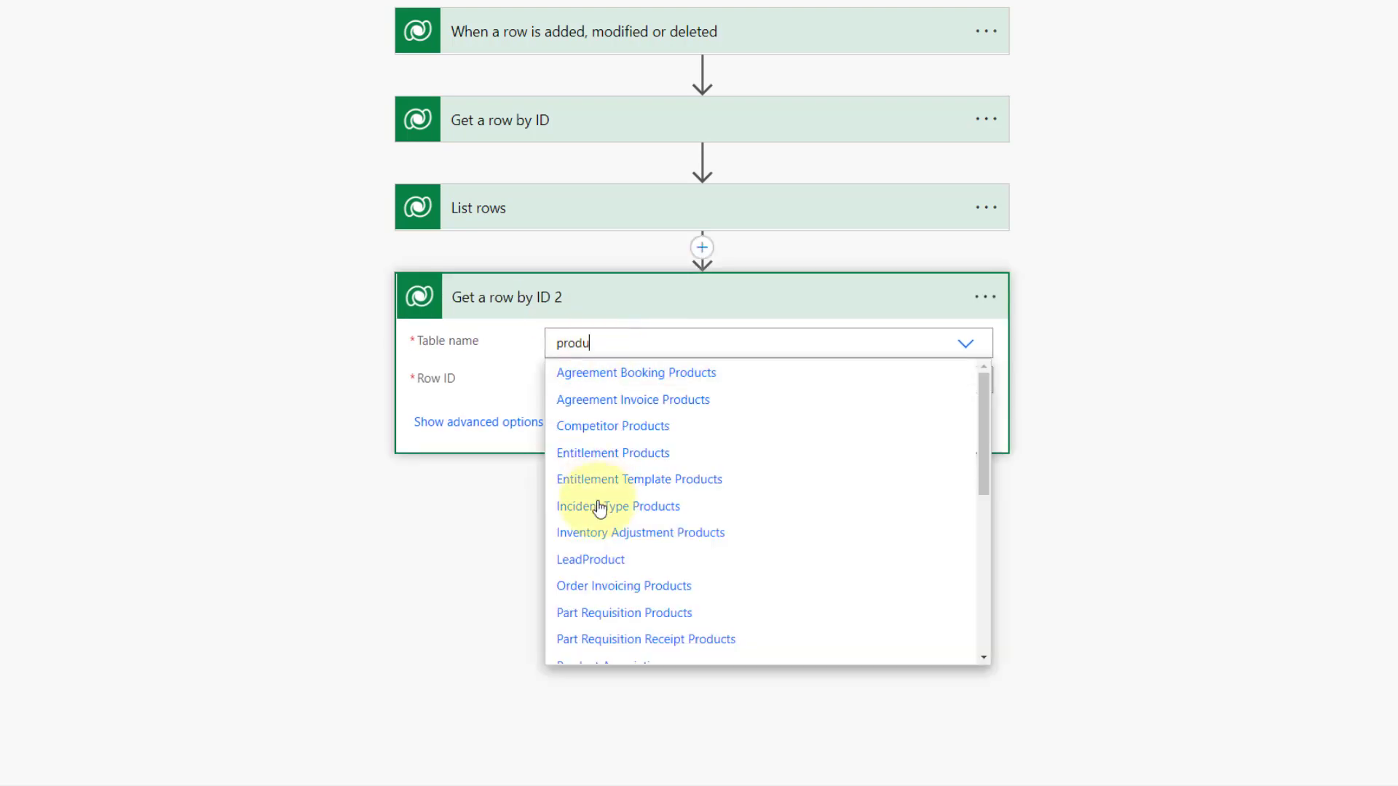
pyautogui.scroll(-2, 614, 546)
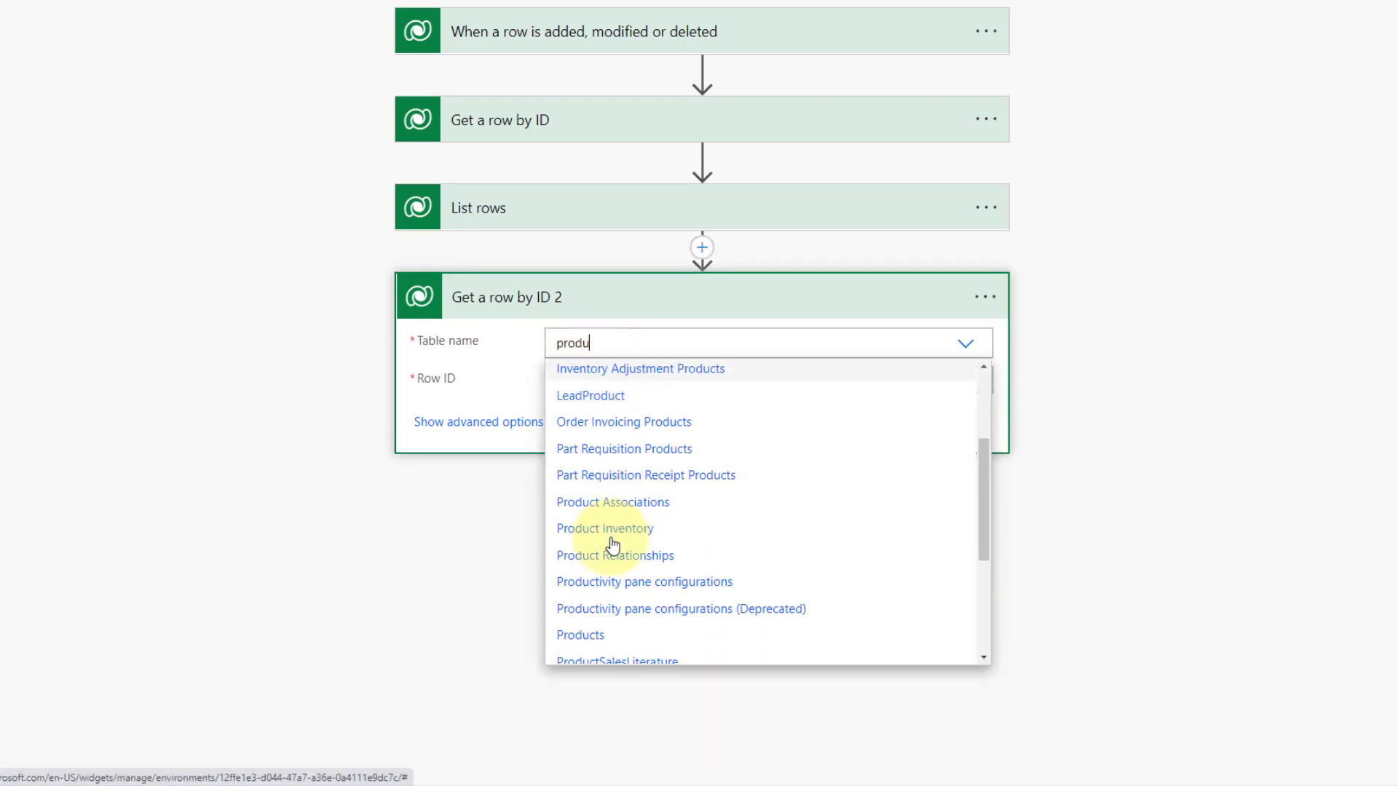
pyautogui.click(595, 637)
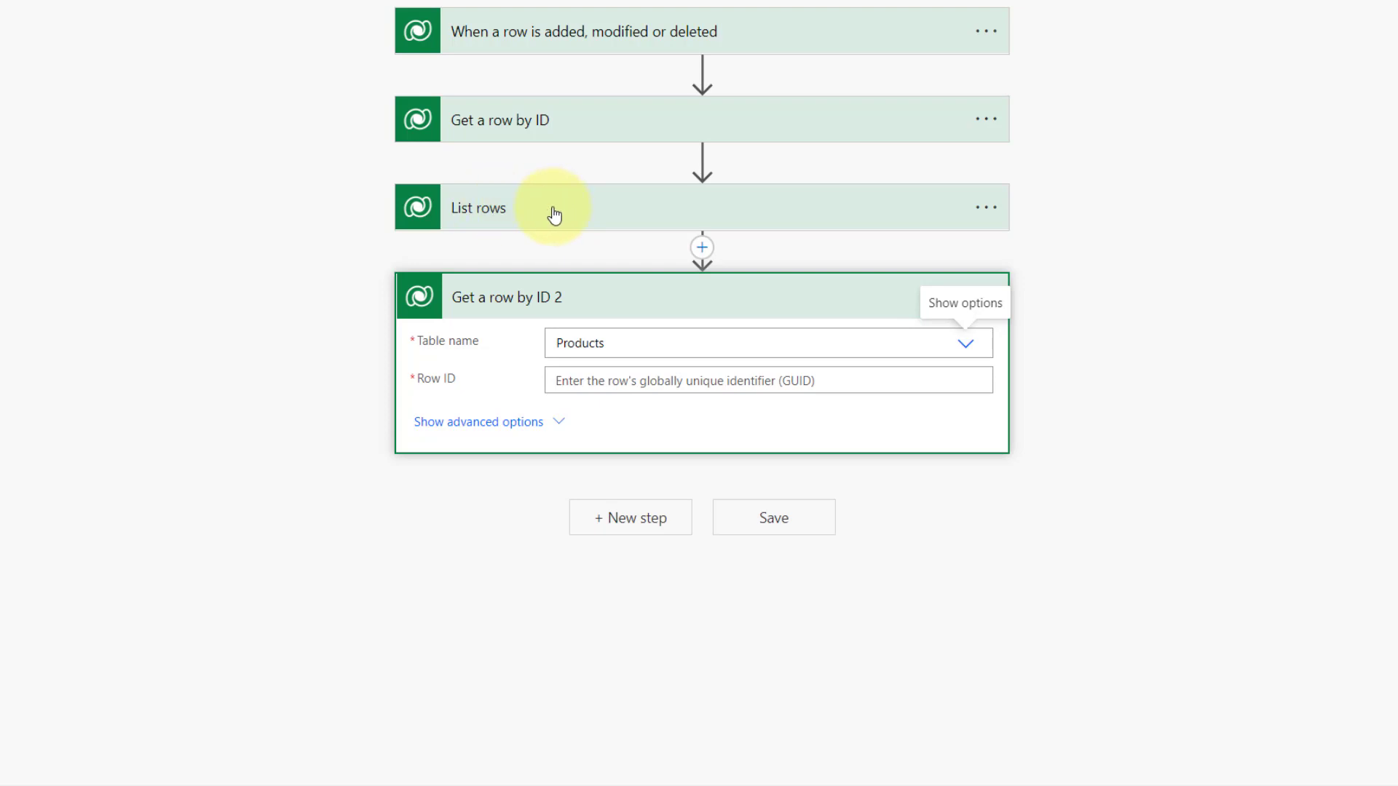
# Set the Row ID of "Get a row by ID 2" to the Product (Value) output of "List rows".
pyautogui.click(589, 381)
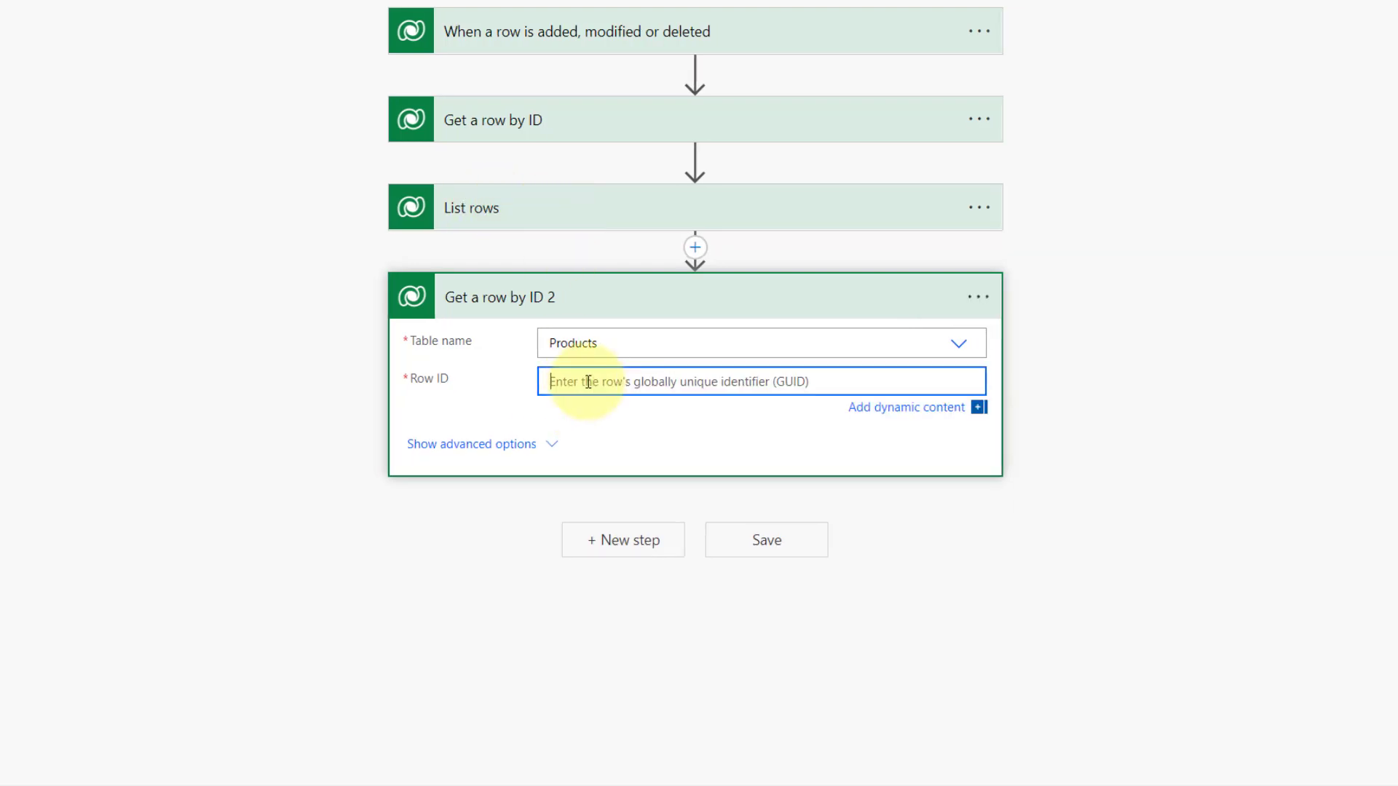
pyautogui.click(1162, 537)
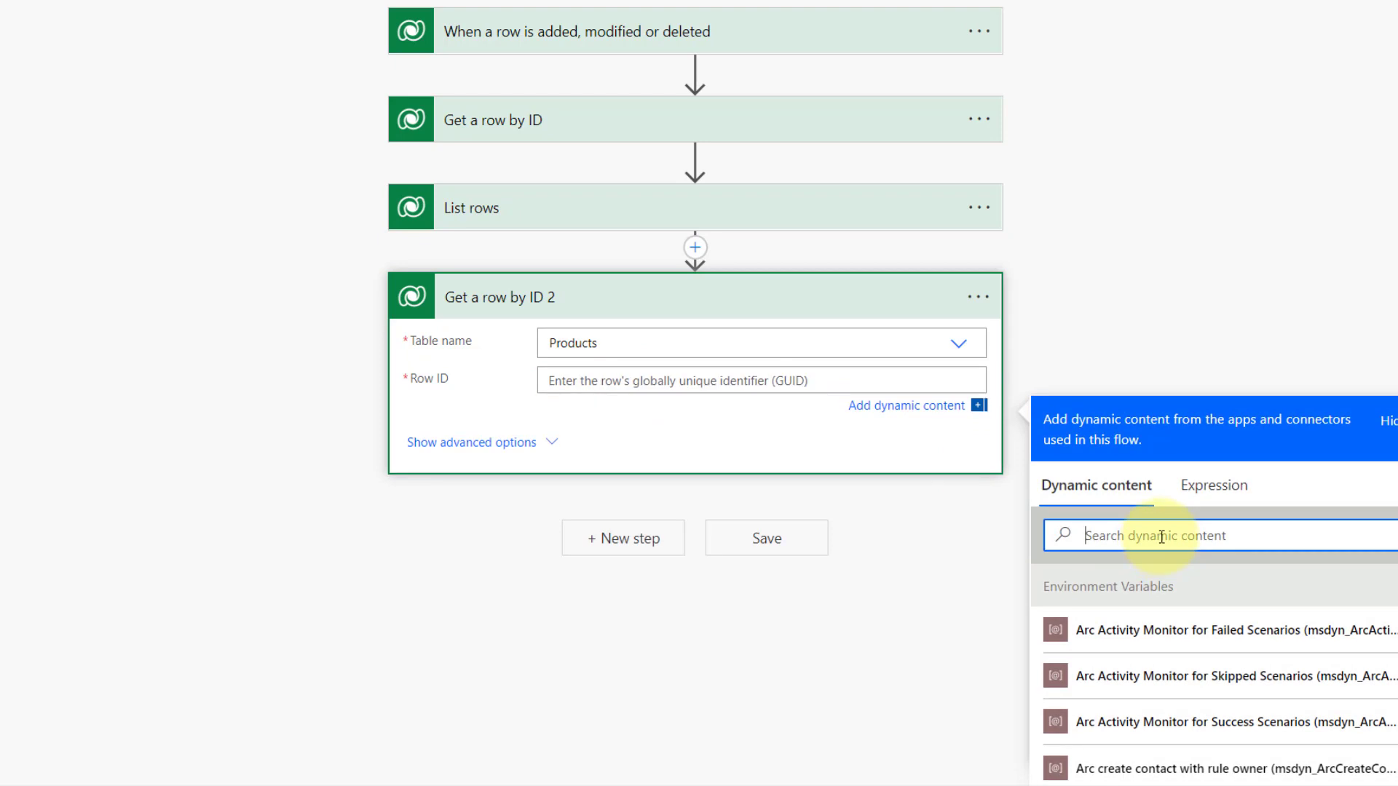
pyautogui.write('product')
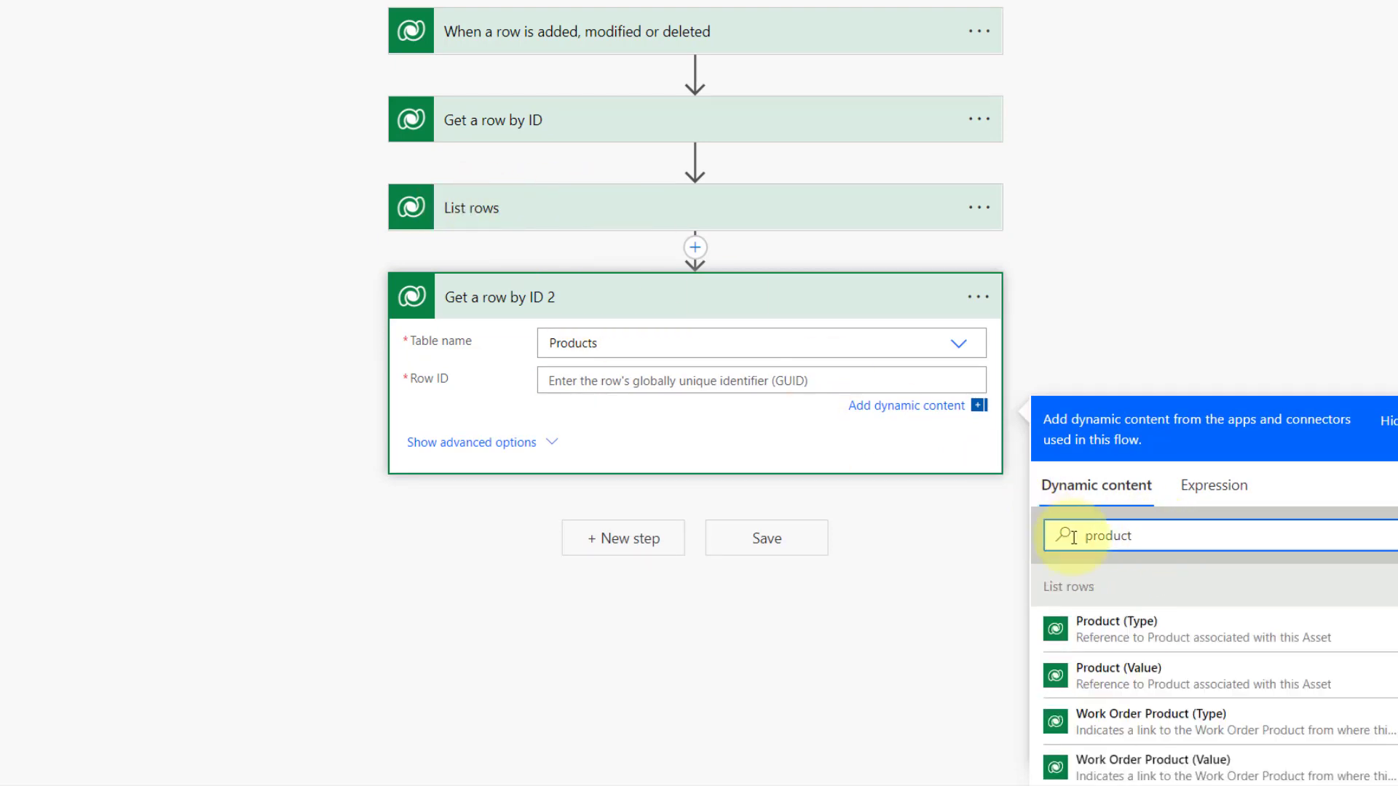
pyautogui.moveTo(1052, 584); pyautogui.dragTo(1110, 594)
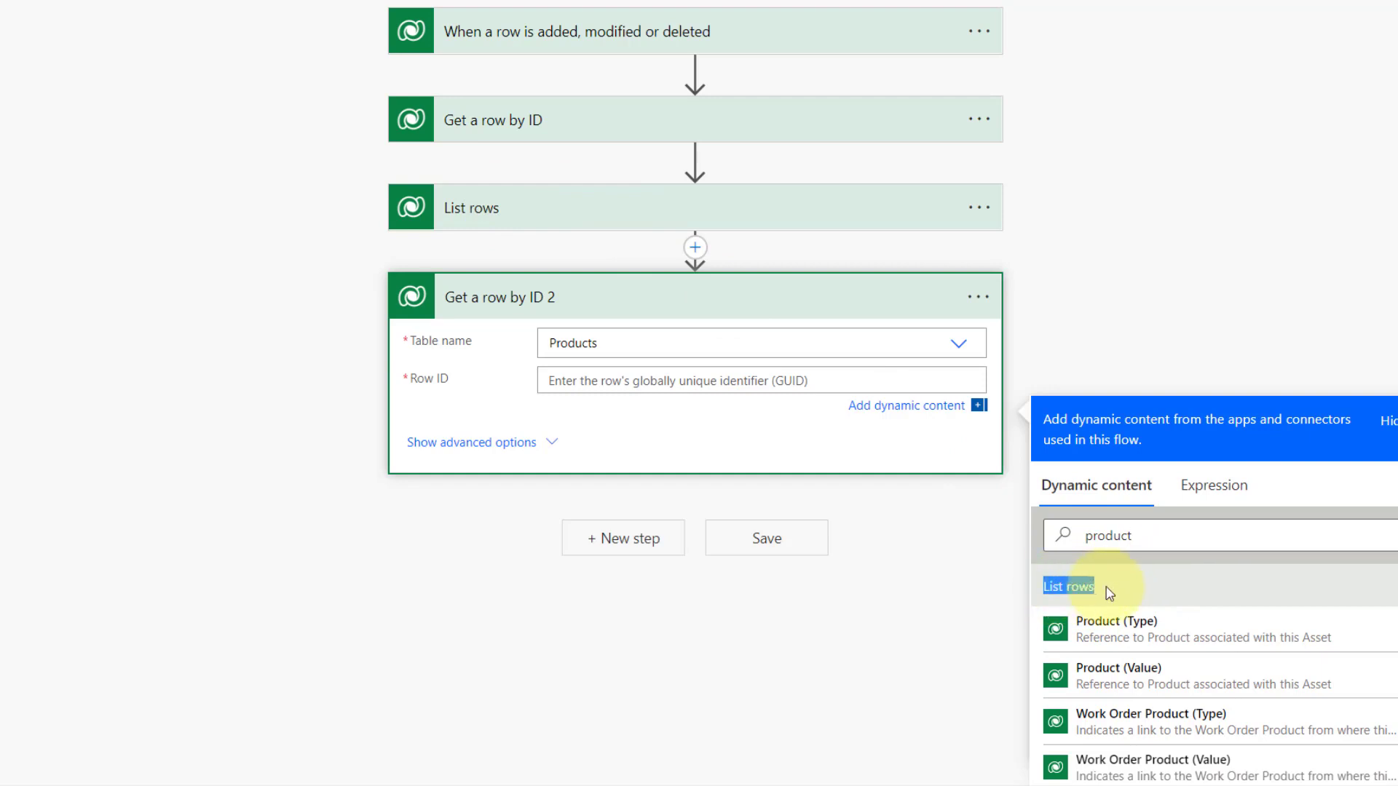
pyautogui.click(1147, 678)
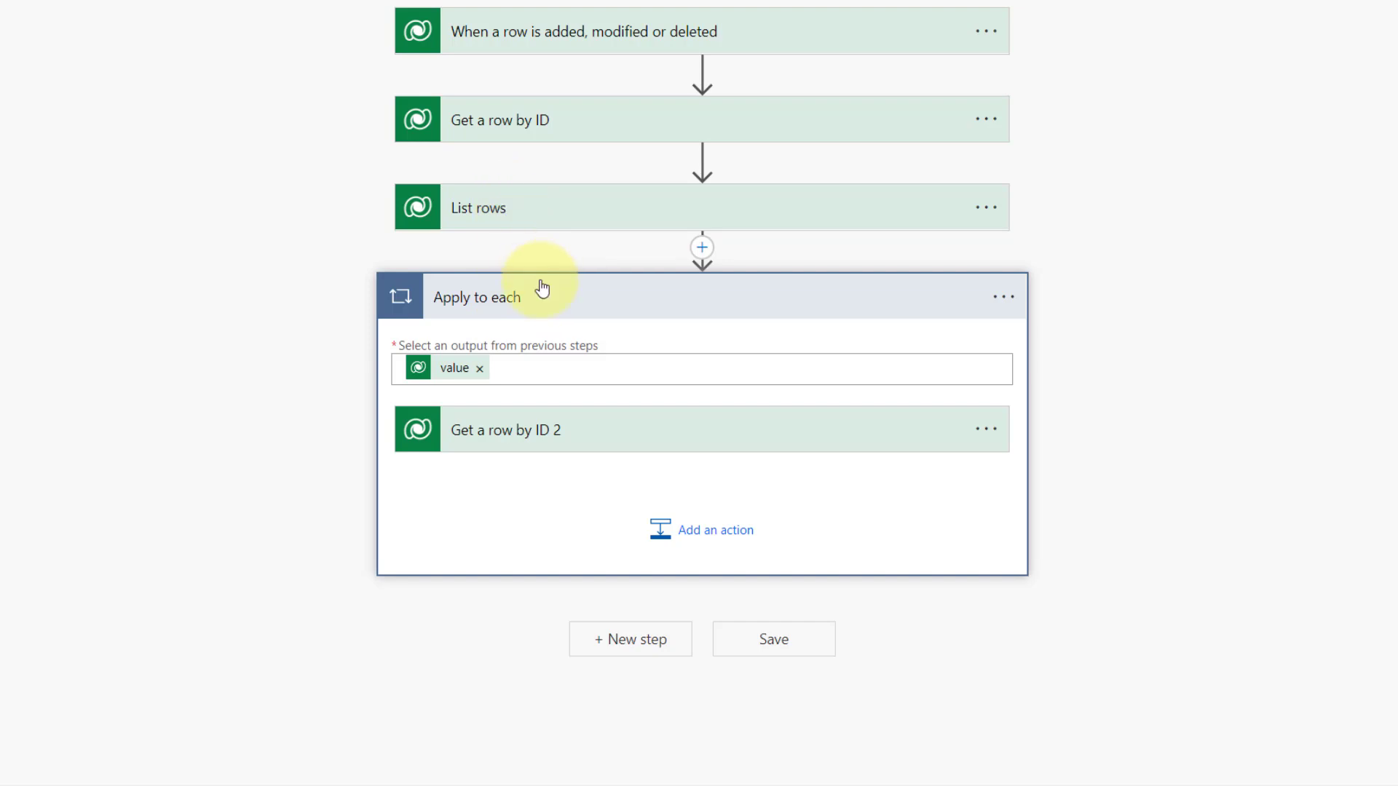
# Review the settings of "Get a row by ID 2", "List rows" and the trigger in the flow.
pyautogui.click(538, 436)
pyautogui.scroll(-2, 656, 466)
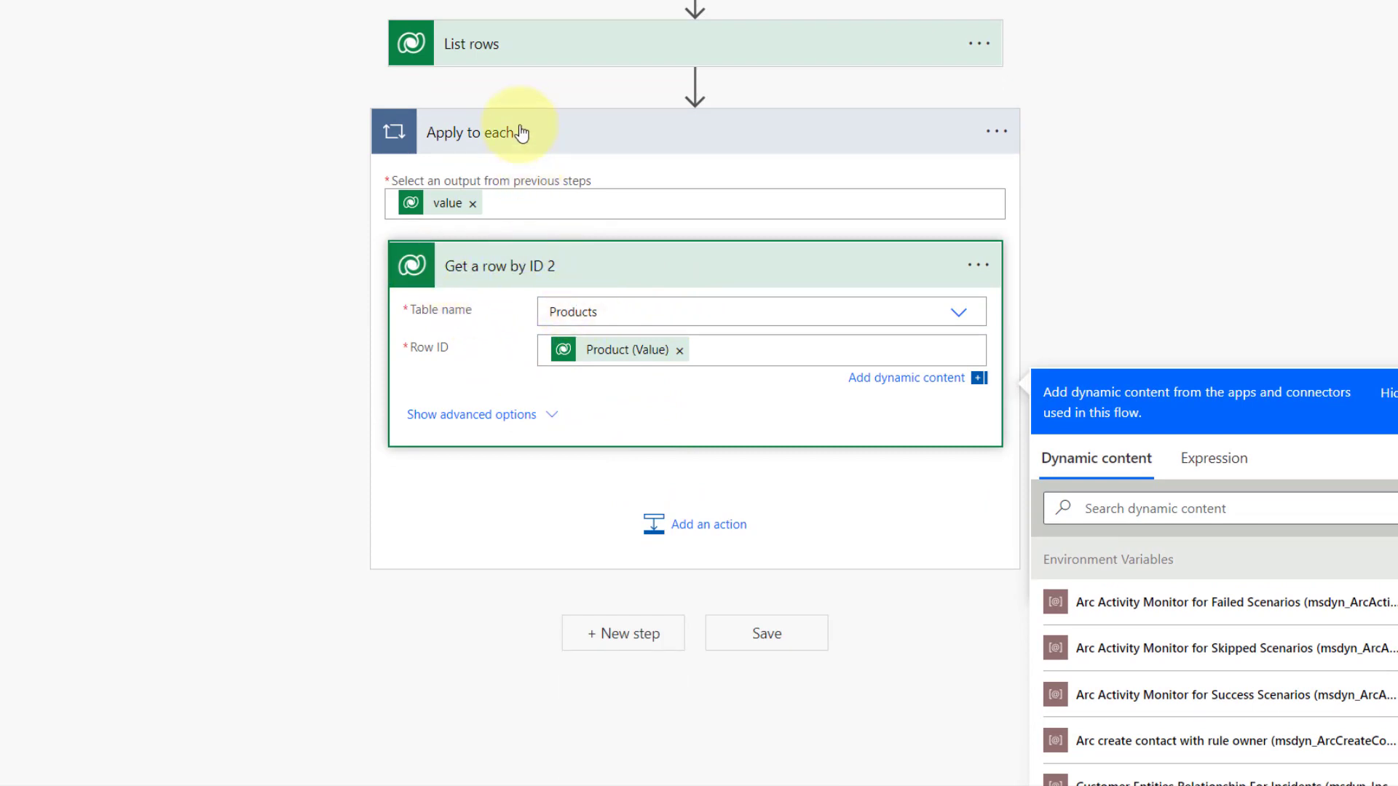
pyautogui.click(498, 57)
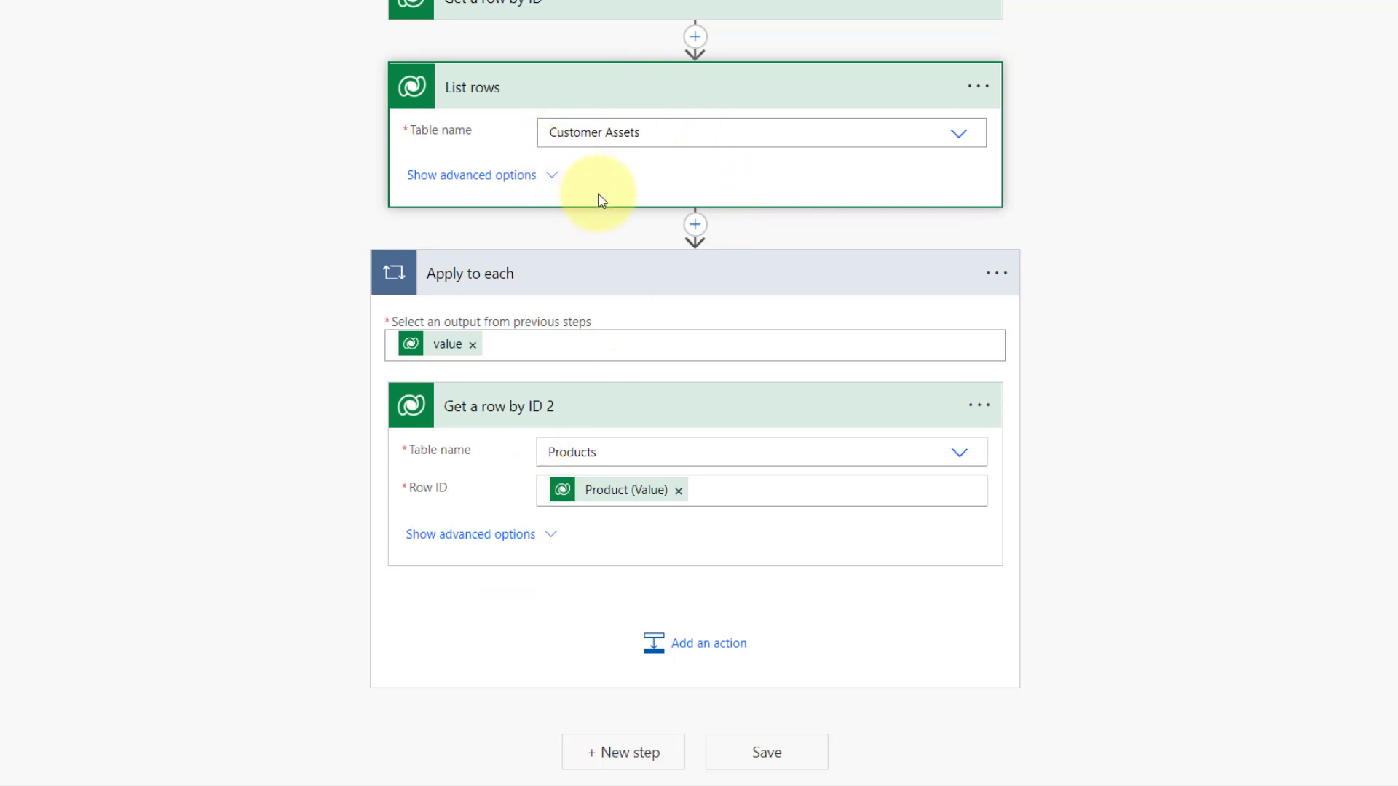
pyautogui.scroll(4, 602, 200)
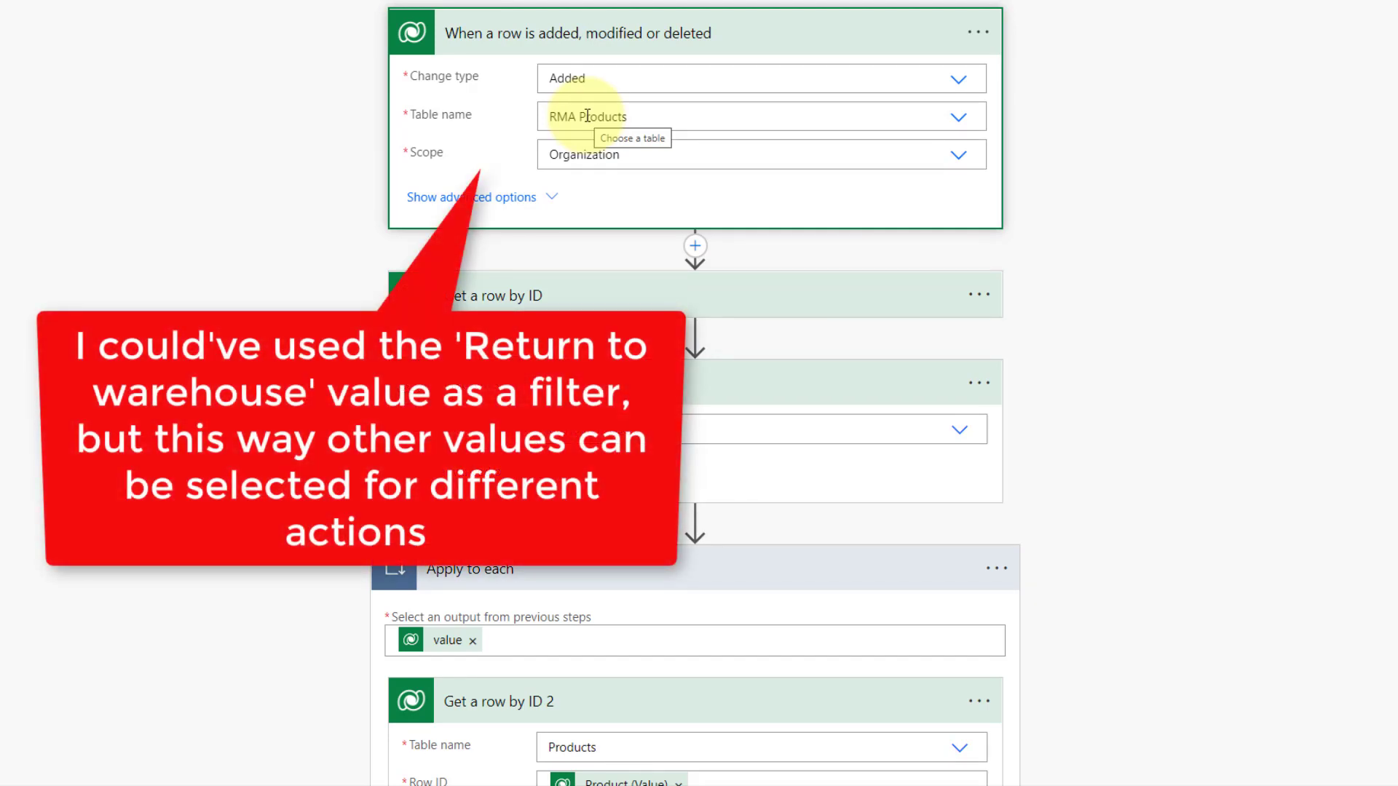
pyautogui.scroll(-4, 588, 114)
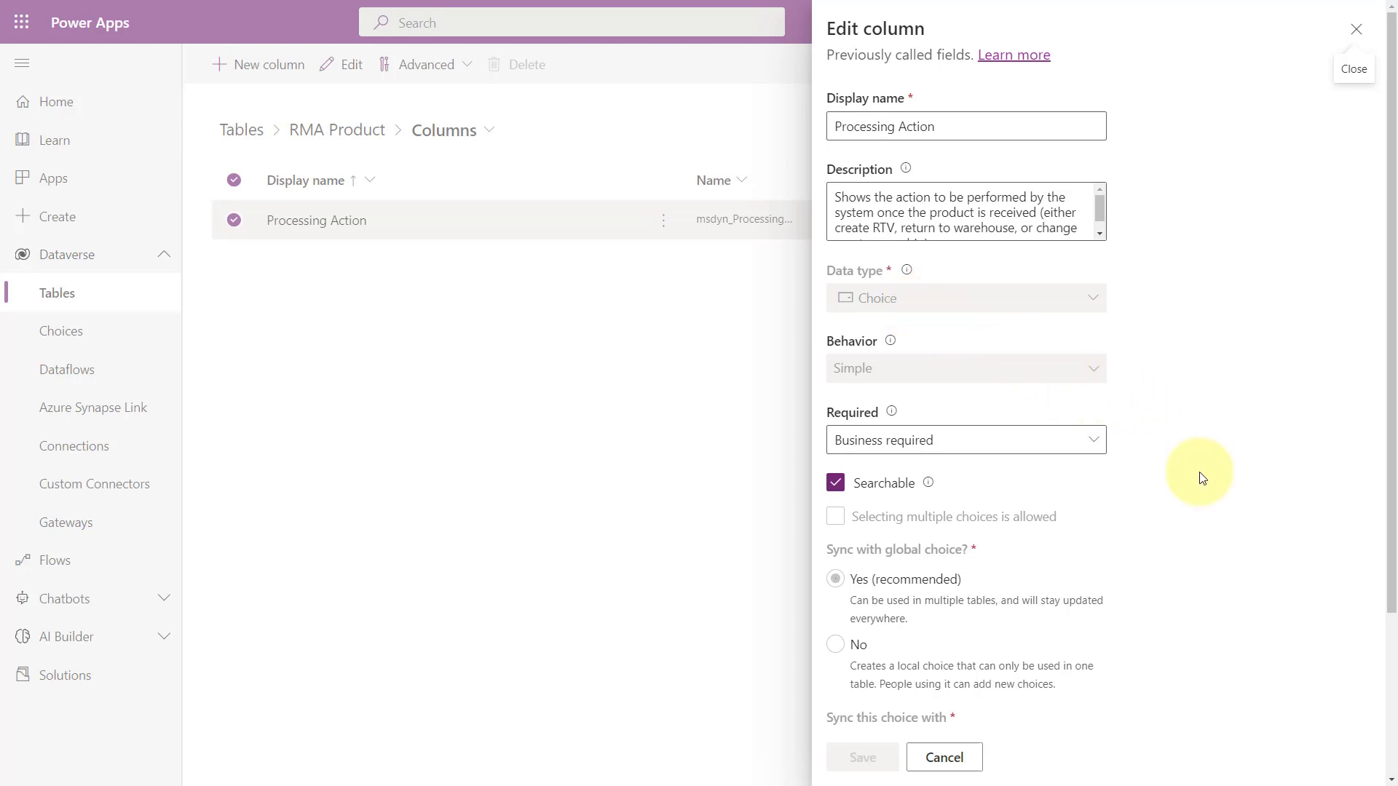
# Set the default choice of the RMA Product table's Processing Action column to Return to Warehouse.
pyautogui.scroll(-3, 1201, 474)
pyautogui.click(1088, 633)
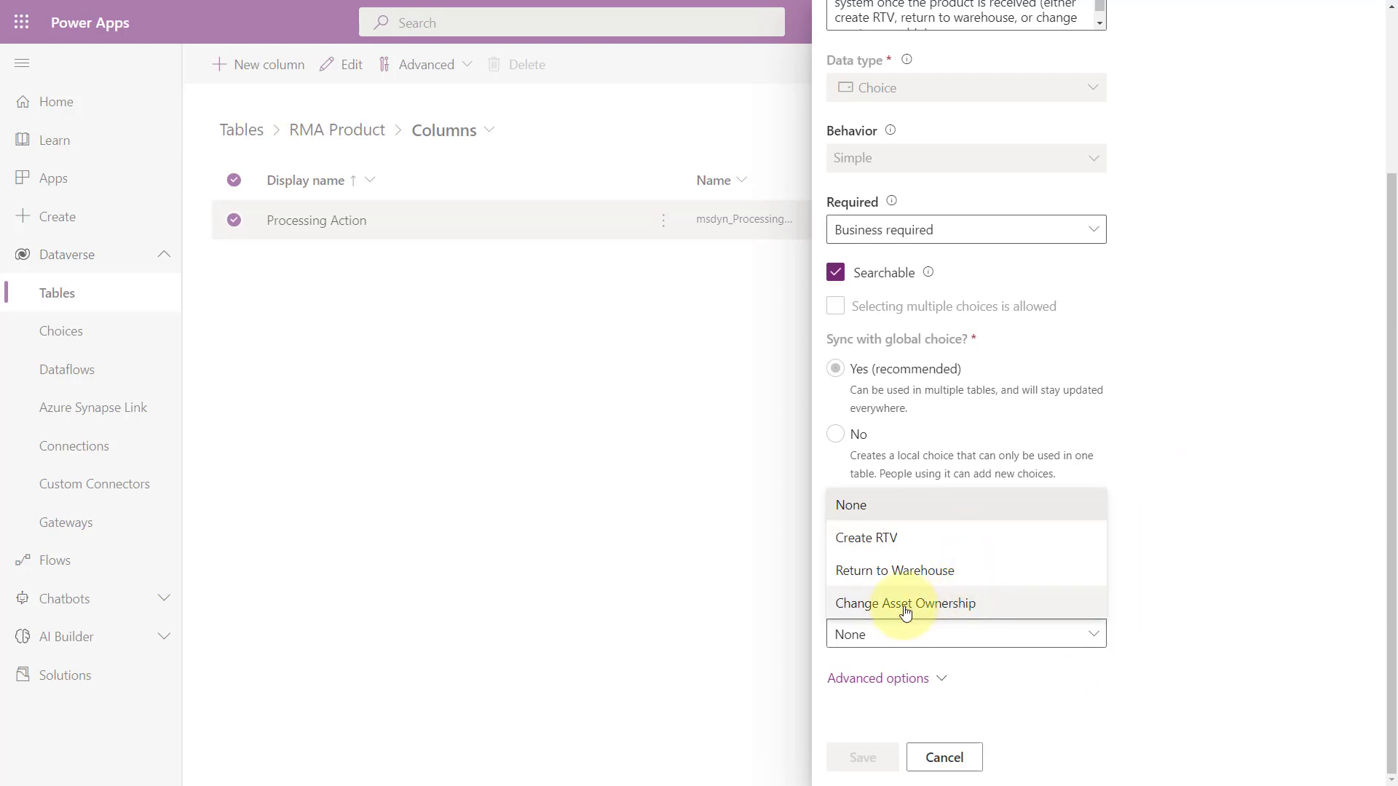
pyautogui.click(910, 571)
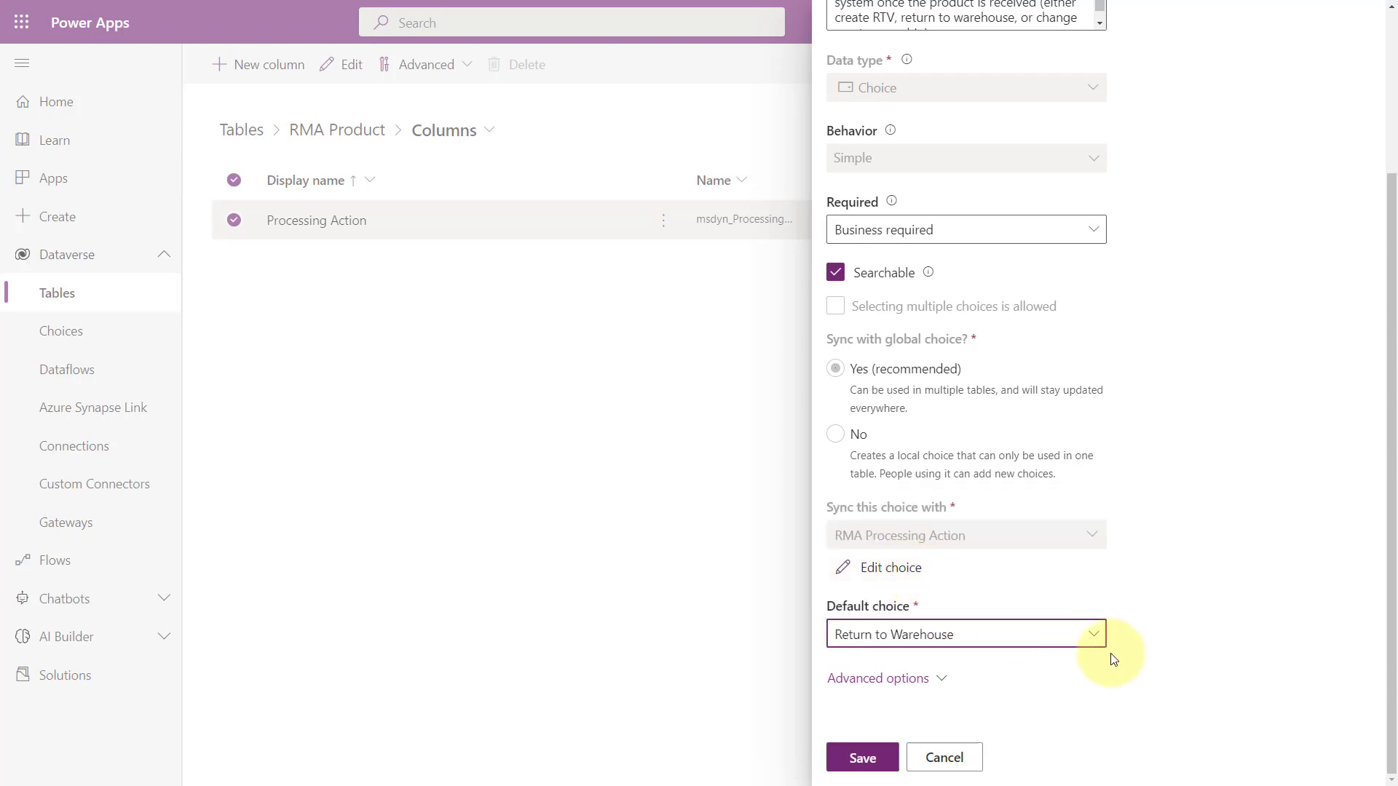
# Review the Processing Action column's advanced options and open its RMA Processing Action choice for editing.
pyautogui.click(900, 679)
pyautogui.scroll(-4, 1174, 612)
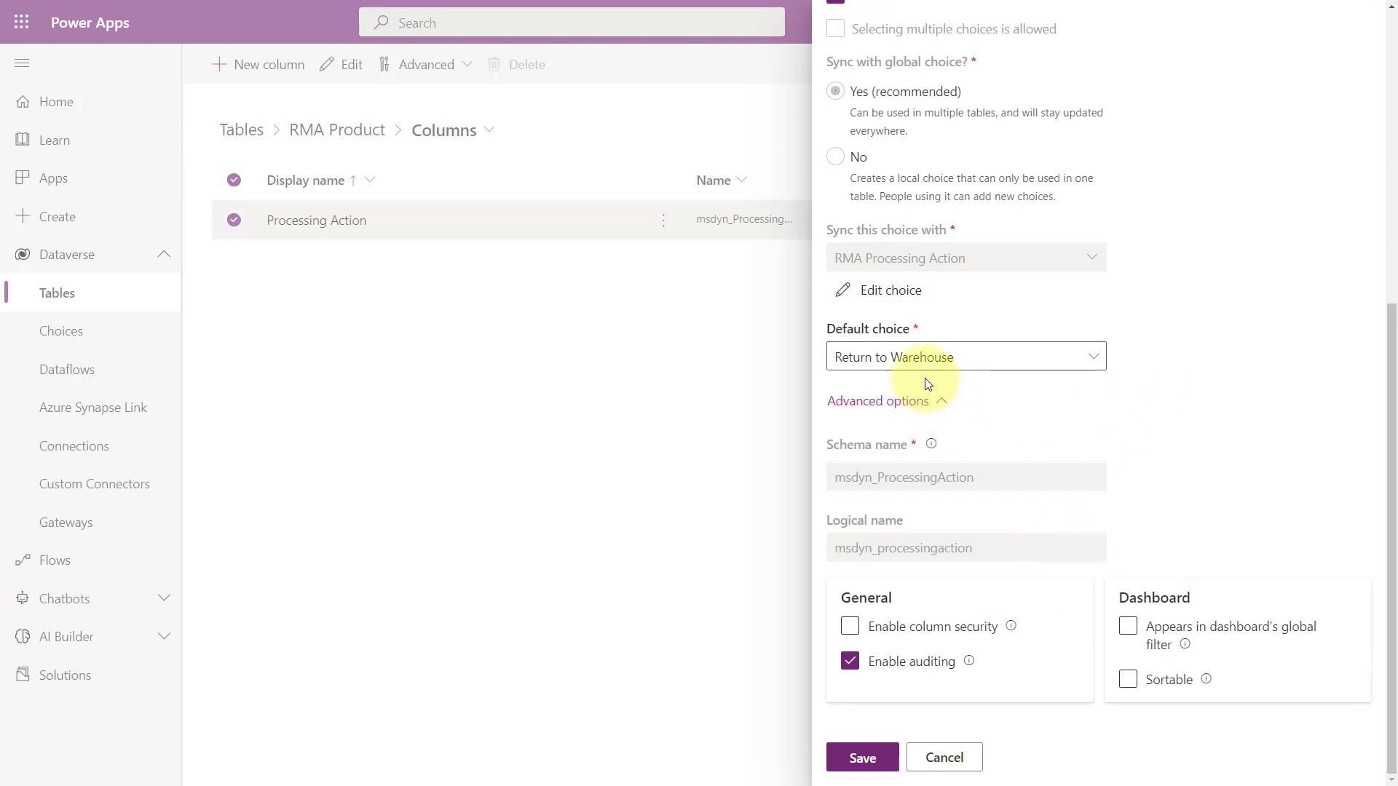
pyautogui.click(892, 292)
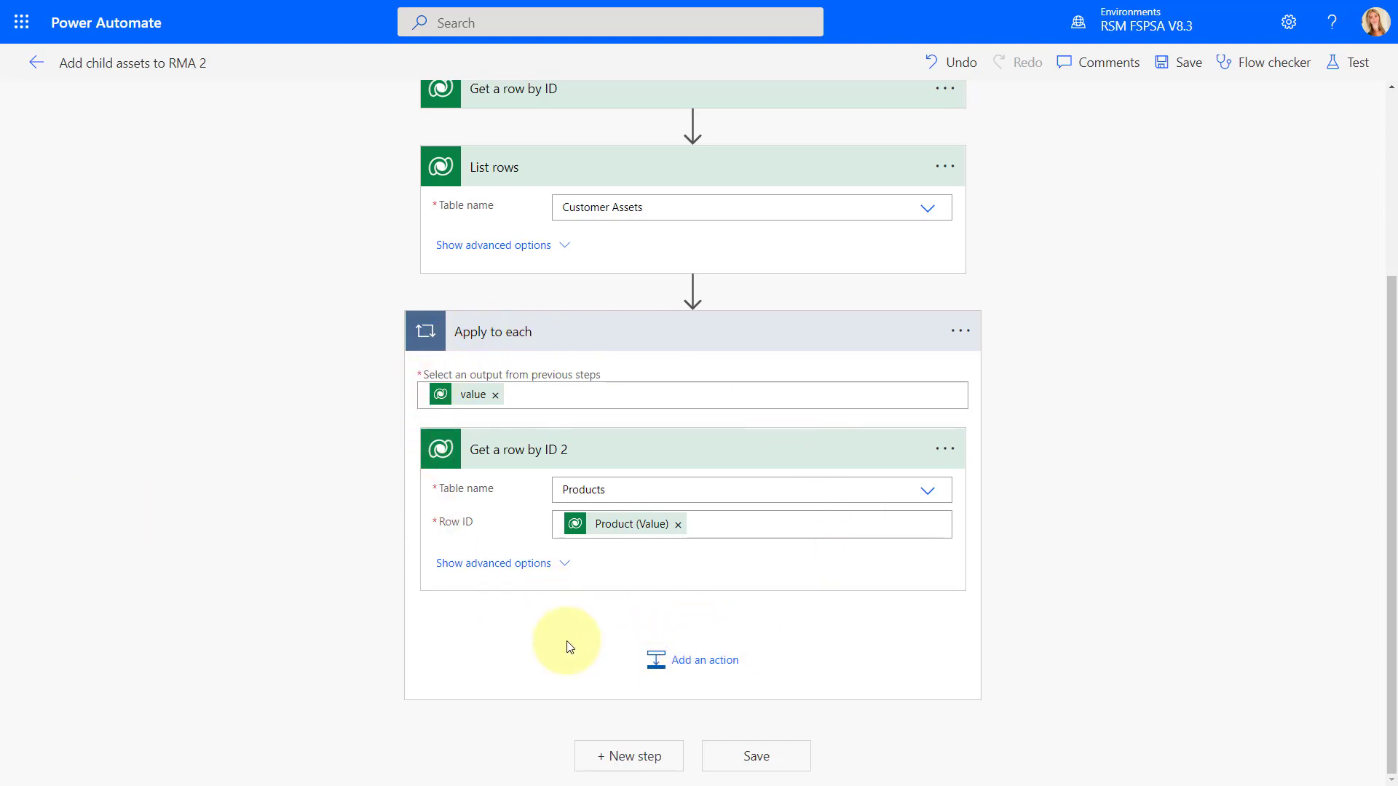
# Add a Switch control after "Get a row by ID 2" inside the Apply to each loop.
pyautogui.click(710, 666)
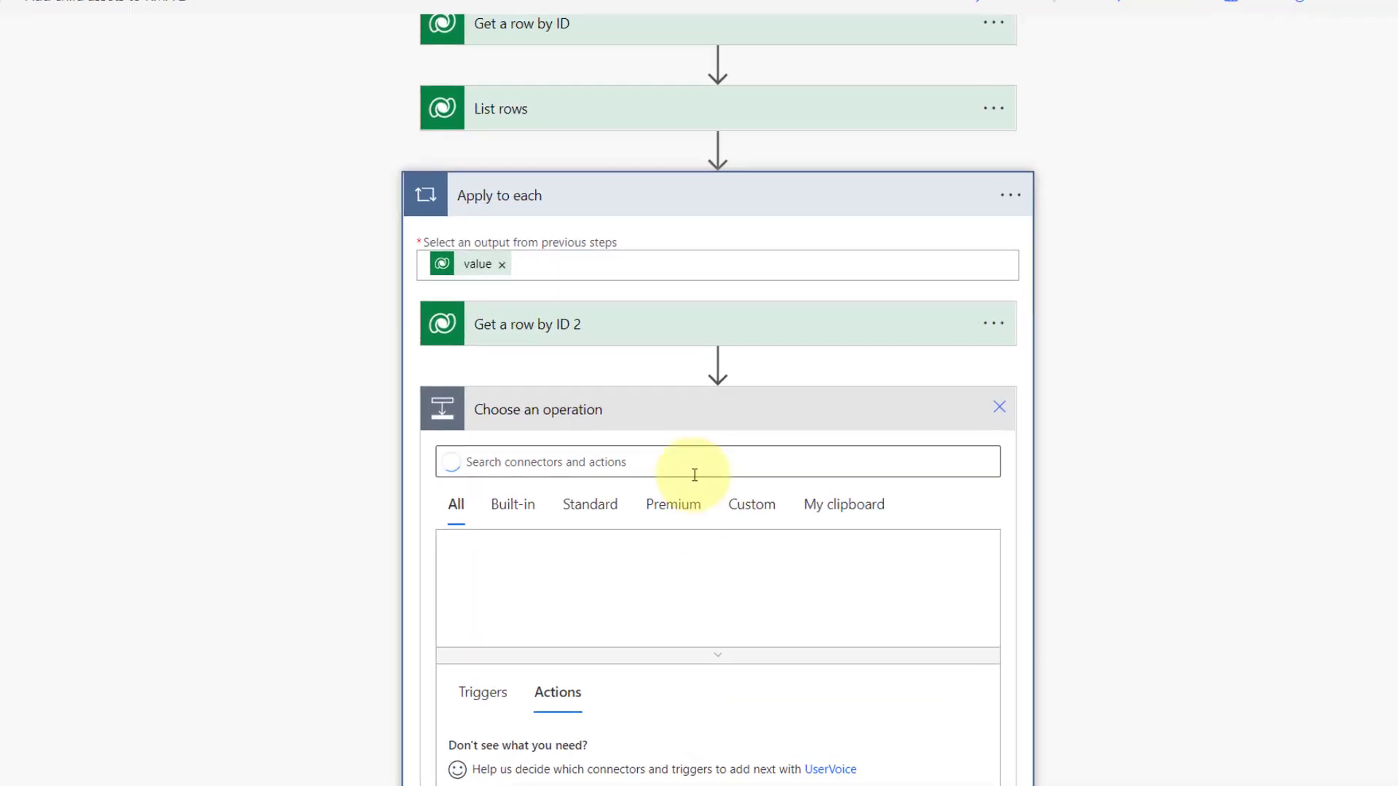
pyautogui.write('swi')
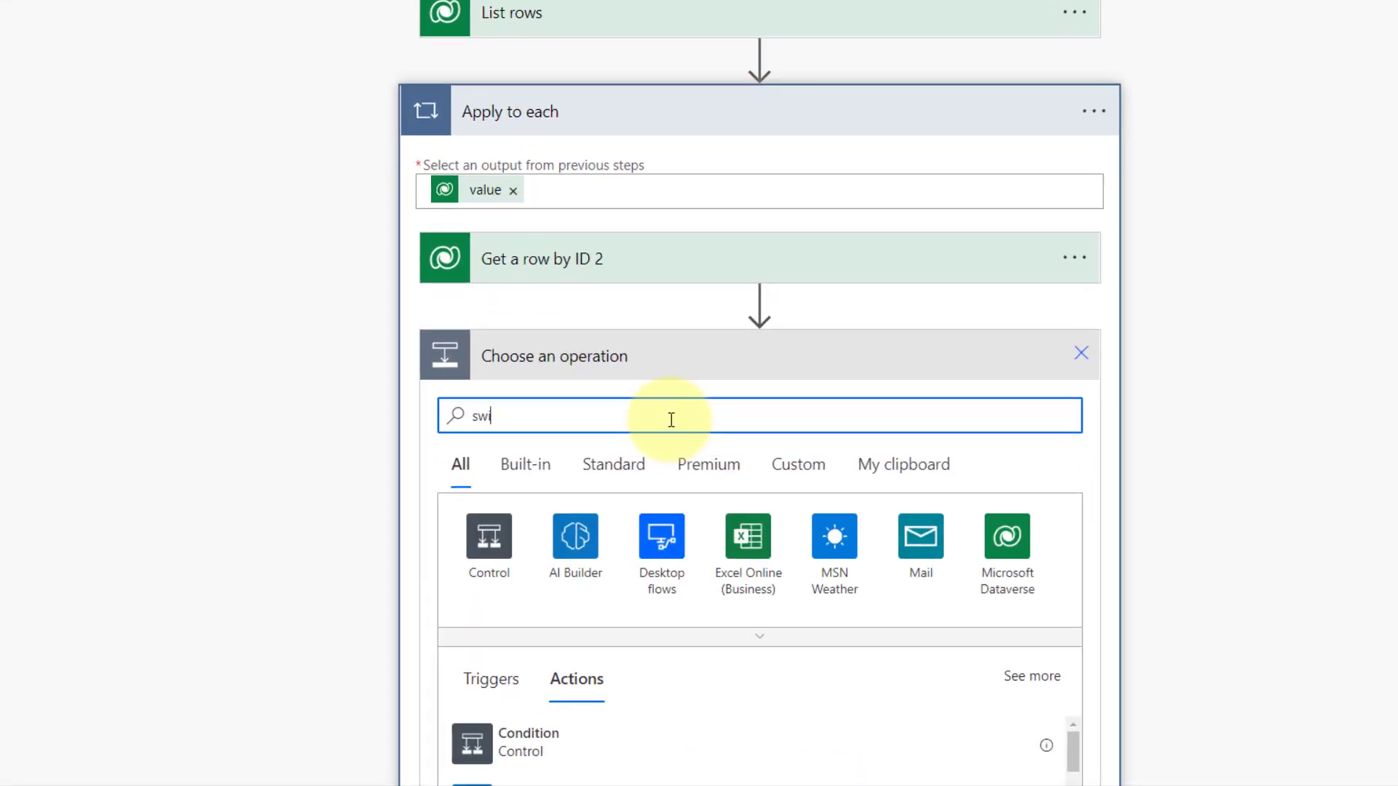
pyautogui.scroll(-1, 517, 652)
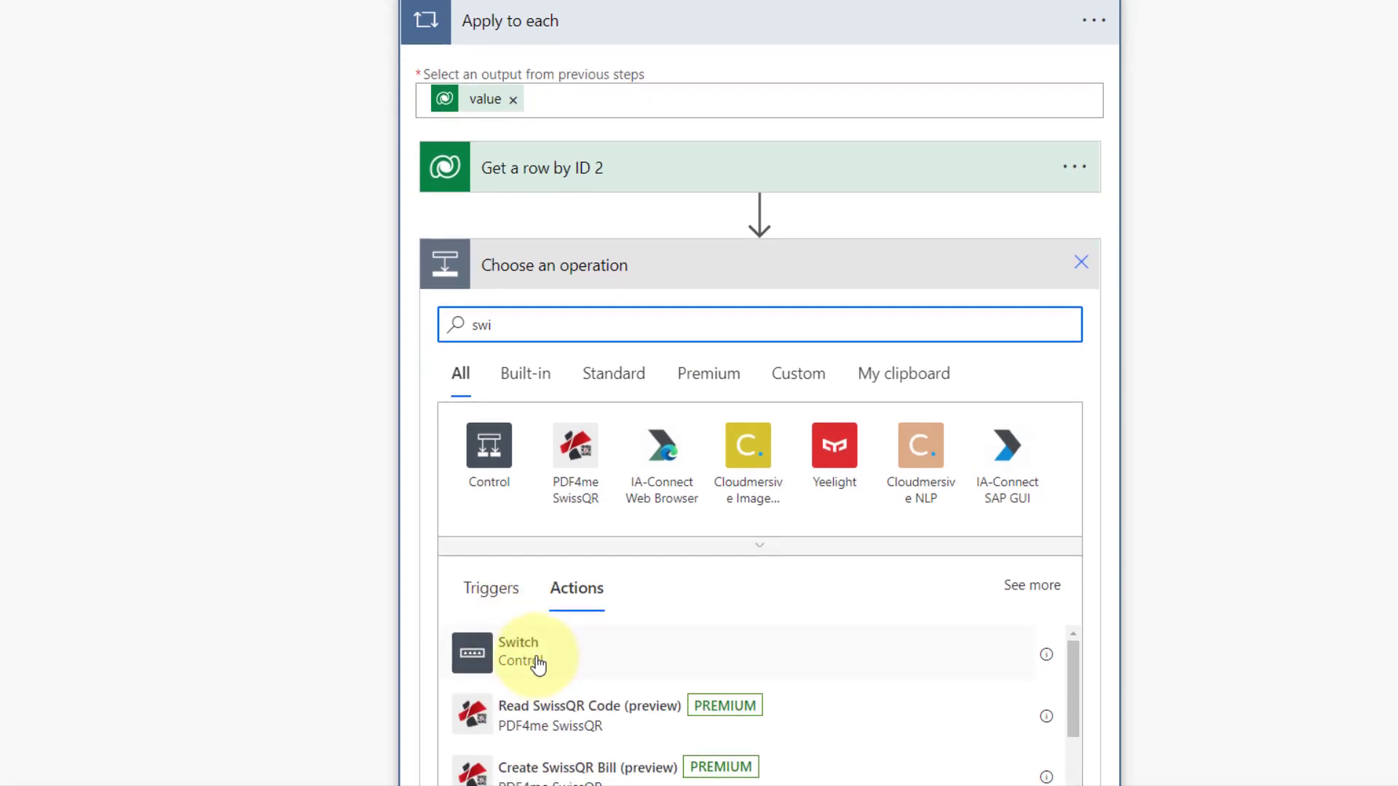
pyautogui.click(510, 652)
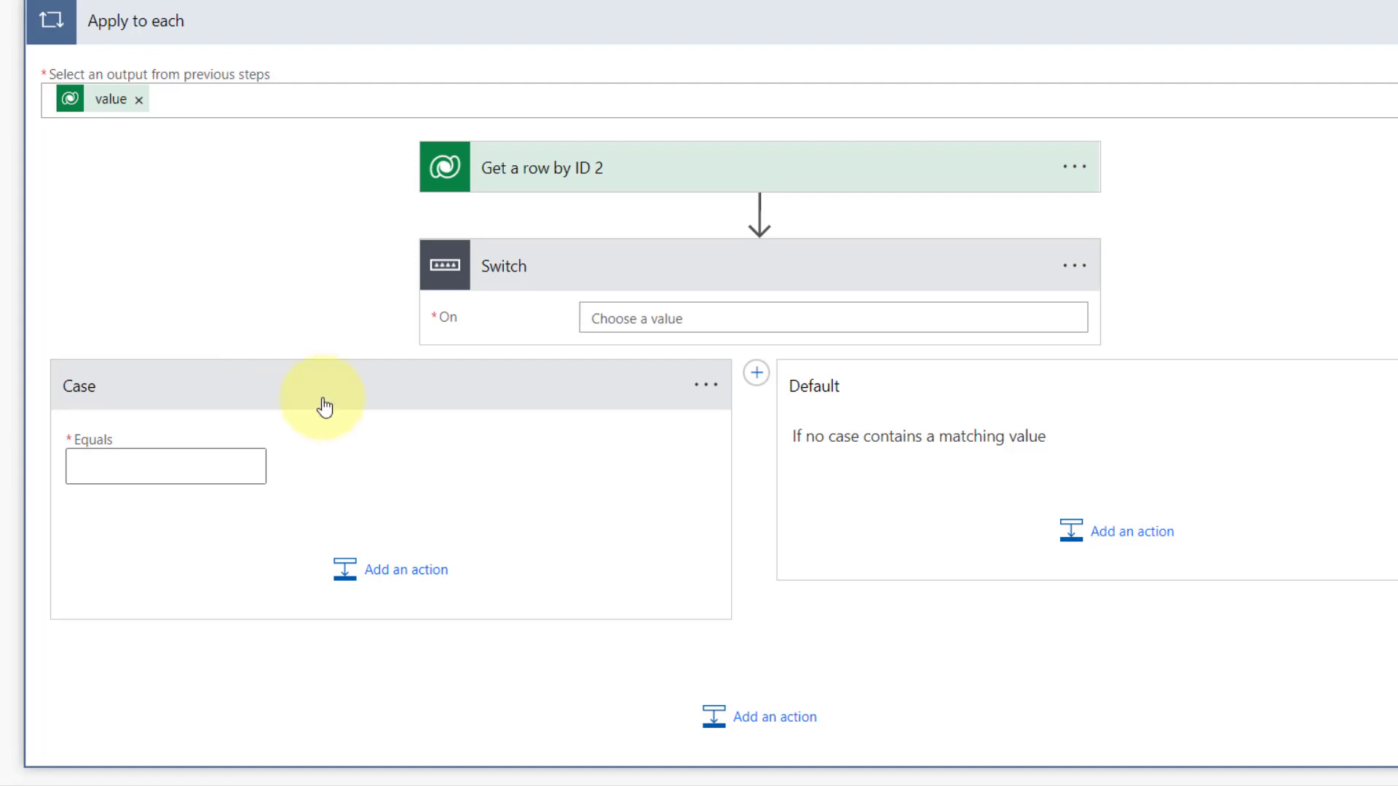
# Set the Switch's On value to the Processing Action output of the "When a row is added, modified or deleted" trigger.
pyautogui.click(611, 318)
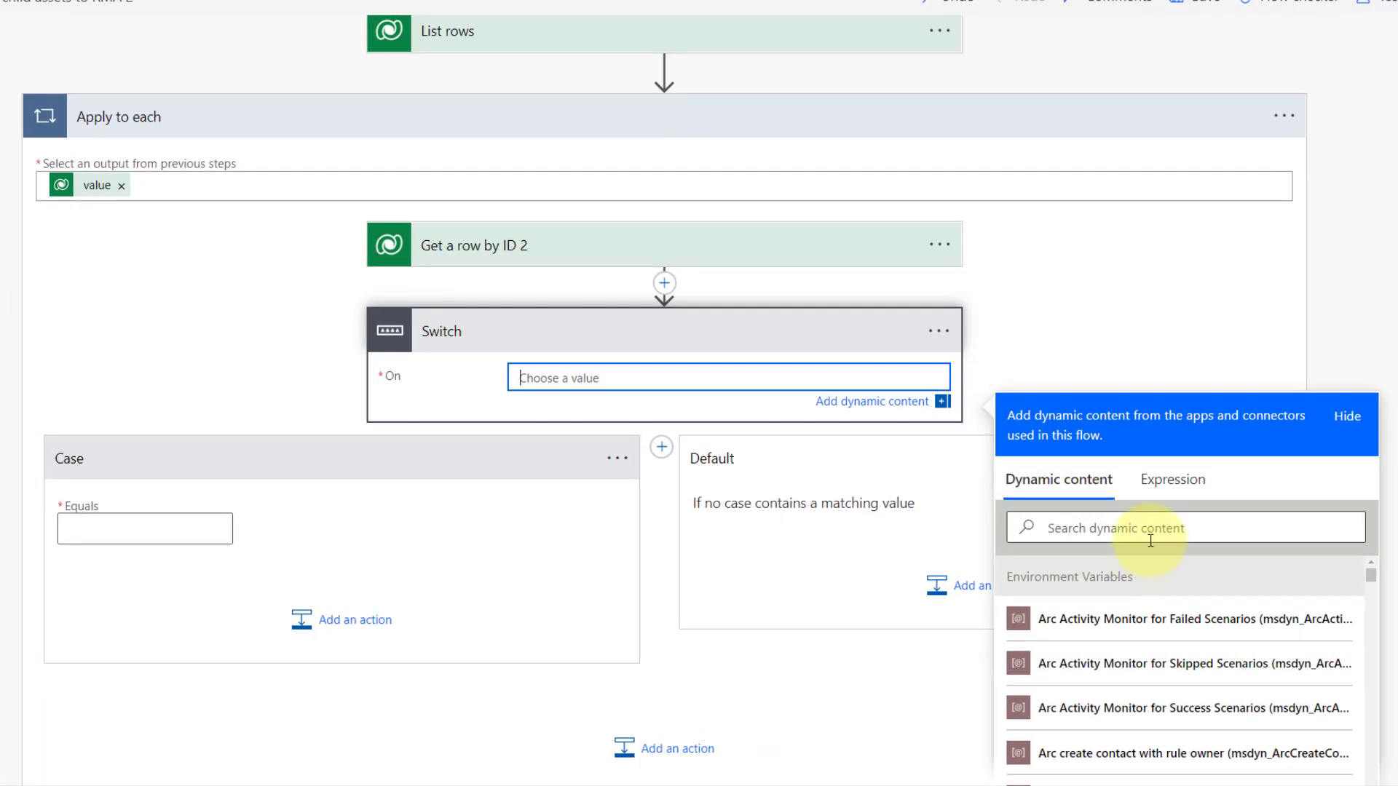
pyautogui.click(1150, 539)
pyautogui.write('processing')
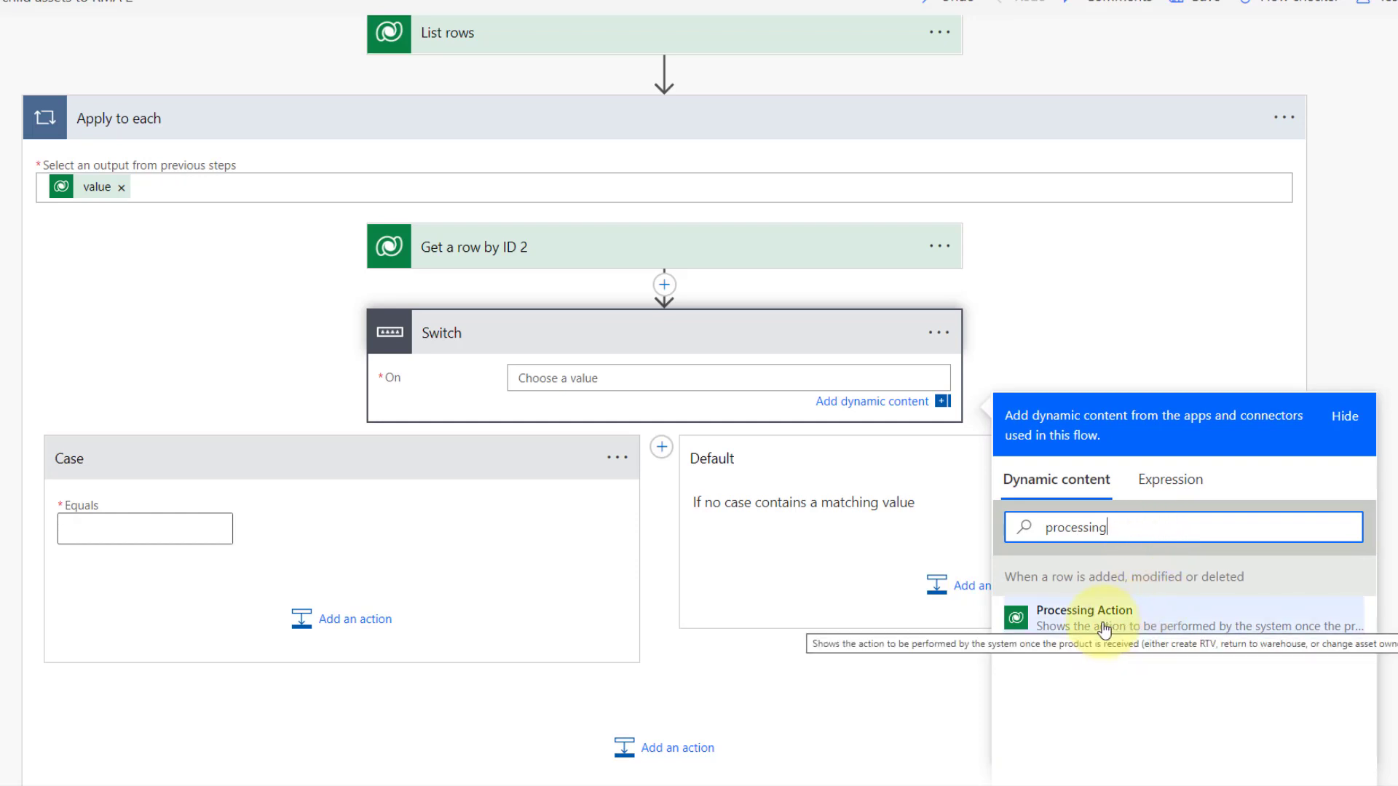
pyautogui.click(1107, 631)
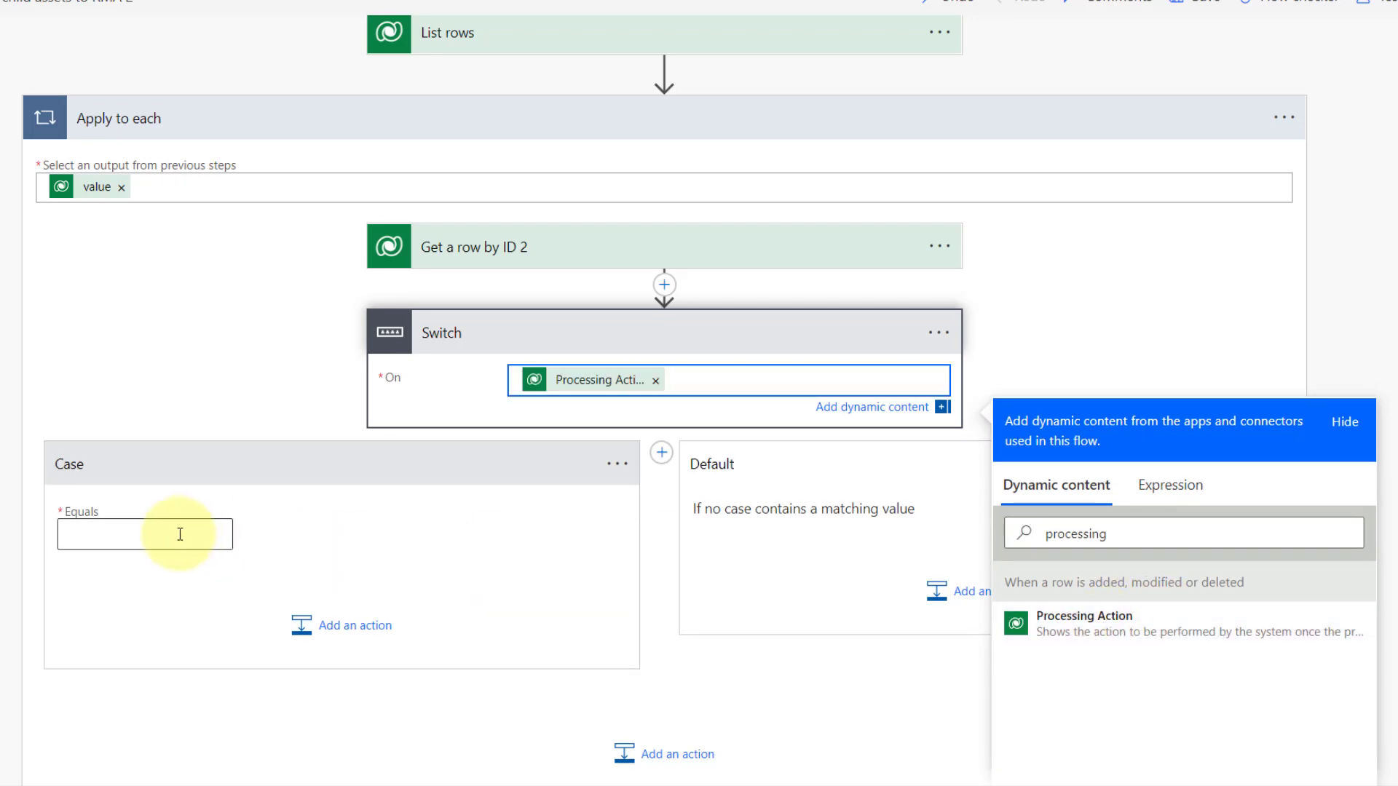
# Set the first Switch case to equal 690970001 and rename the case RTW.
pyautogui.click(144, 535)
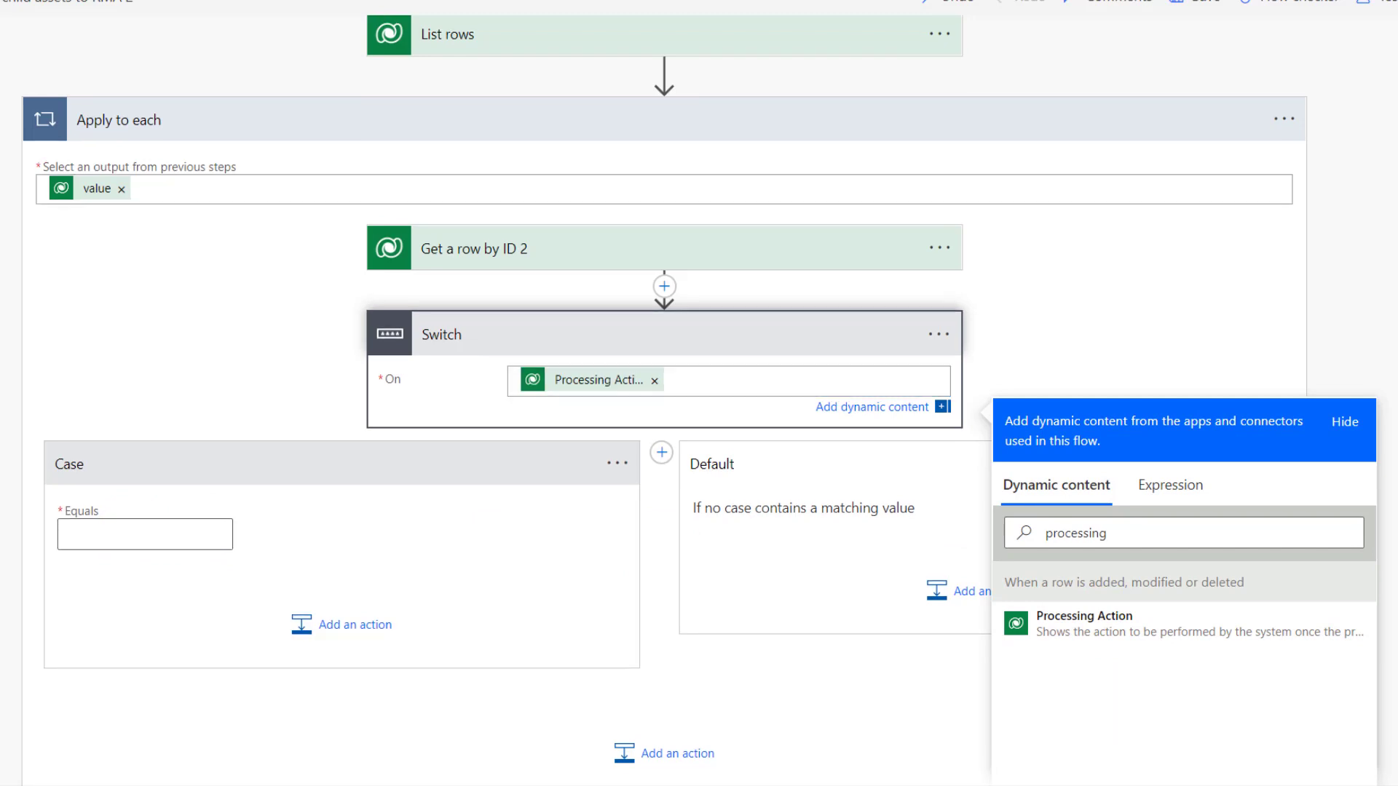
pyautogui.click(78, 534)
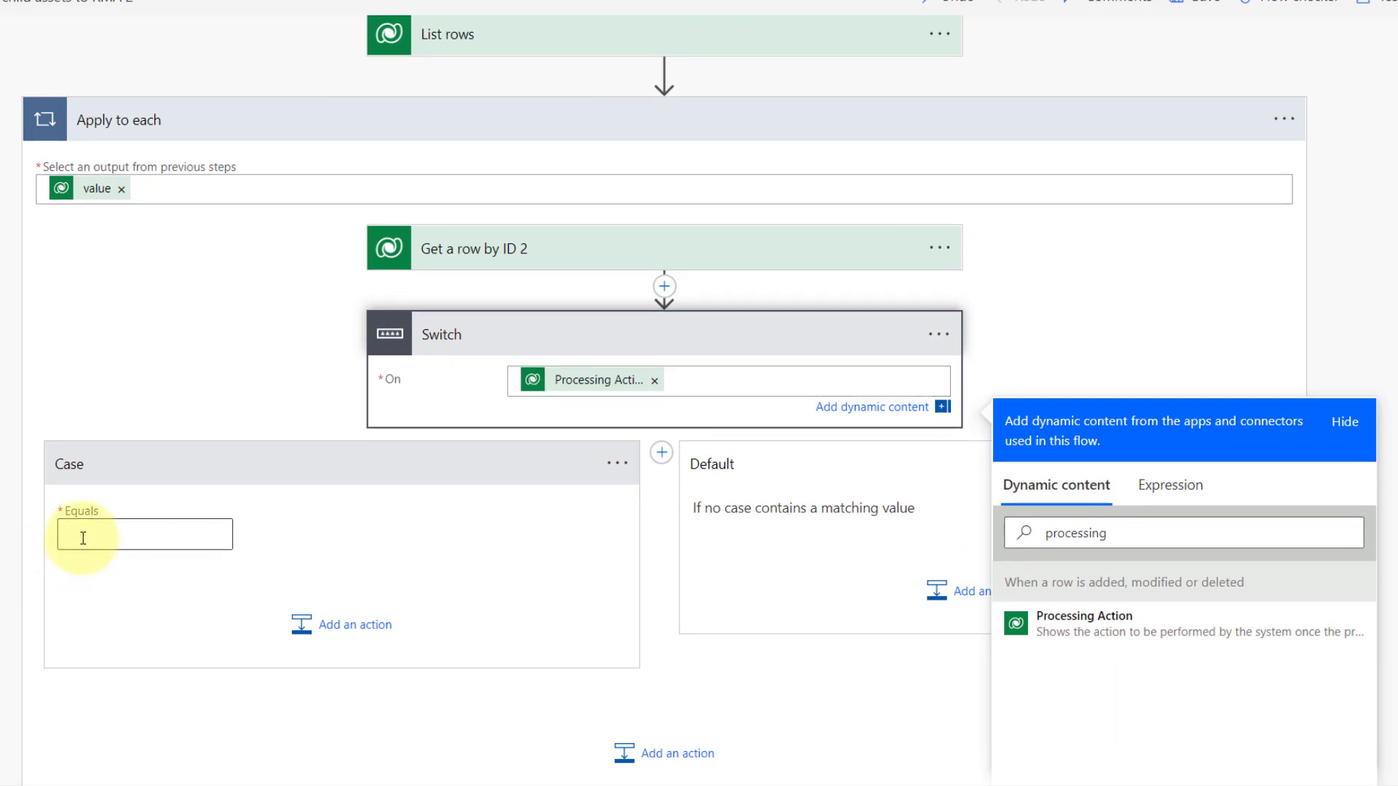
pyautogui.write('690970001')
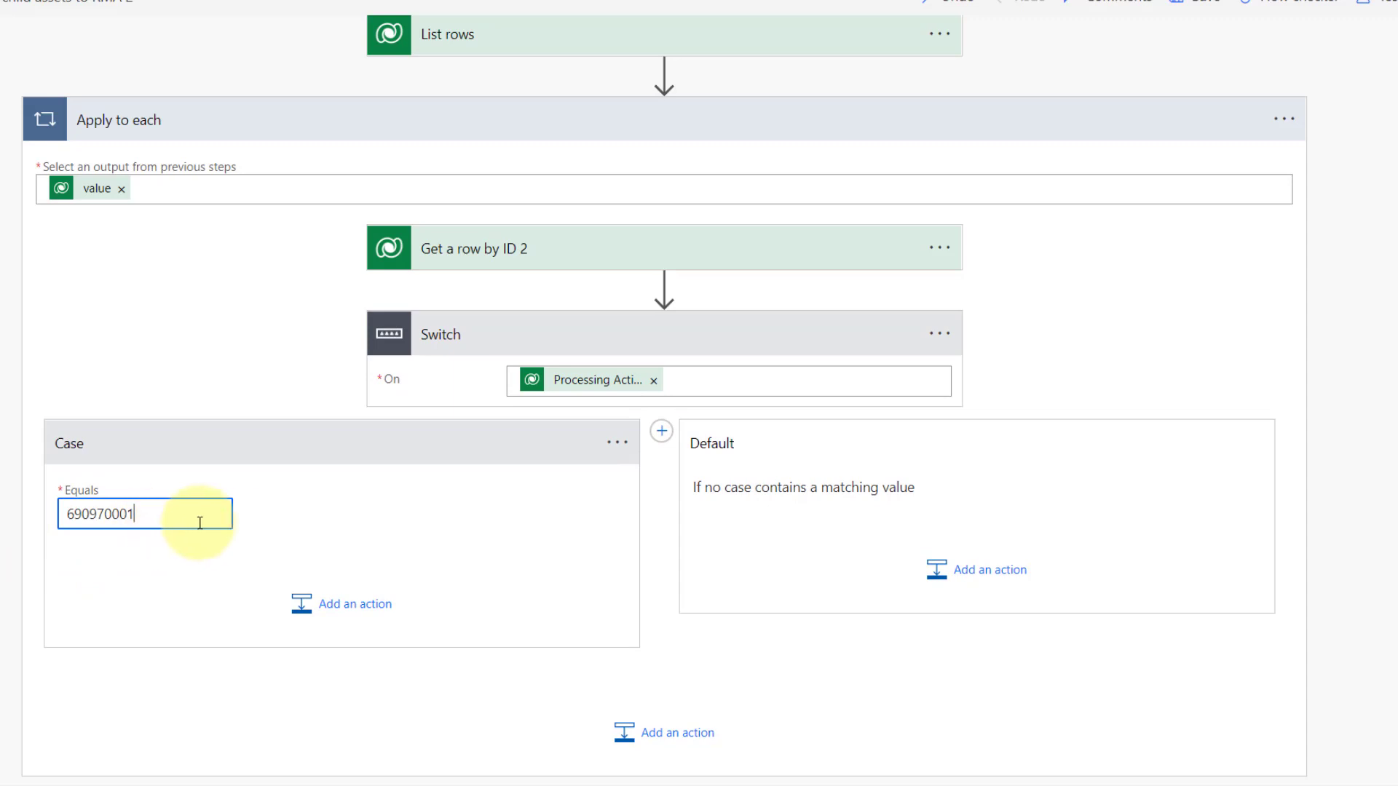
pyautogui.click(620, 448)
pyautogui.click(724, 439)
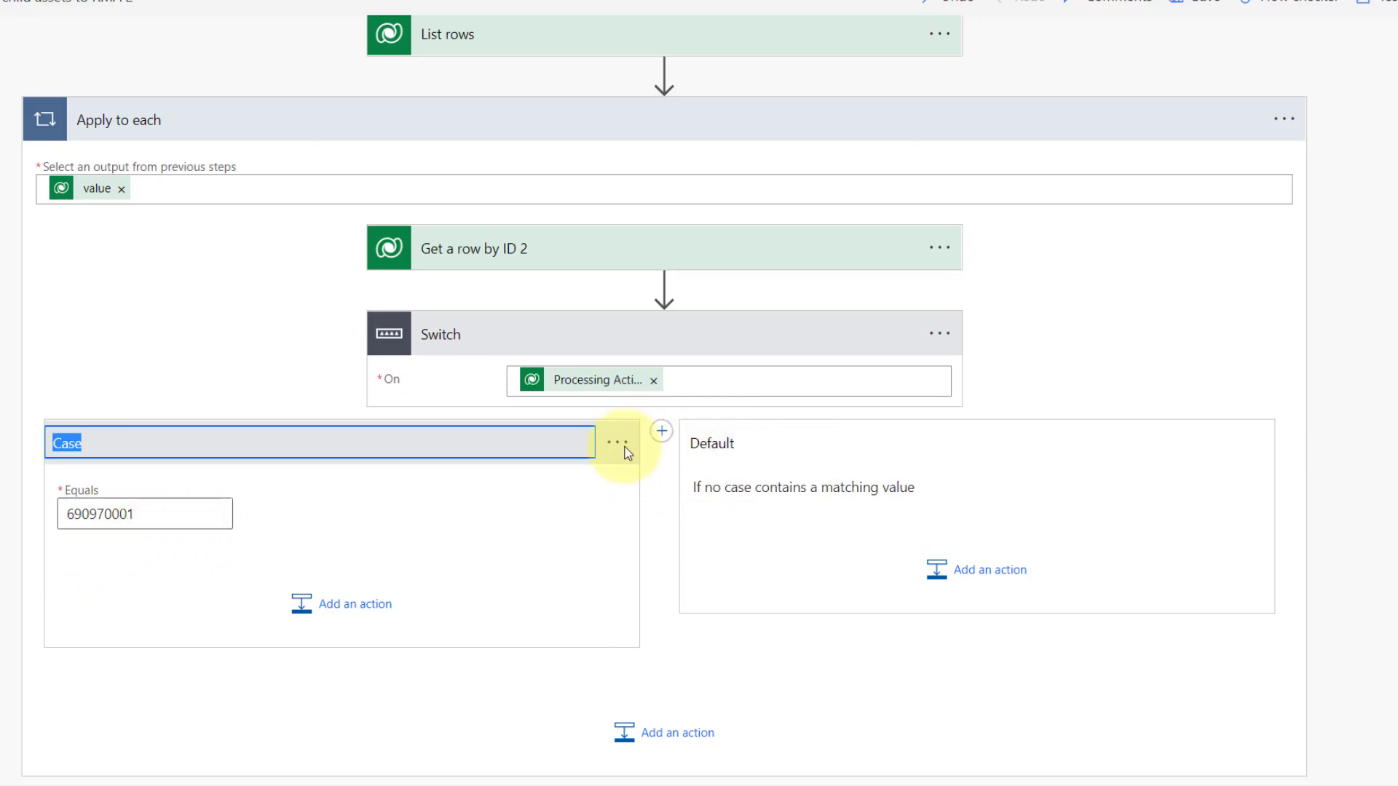
pyautogui.write('RTW')
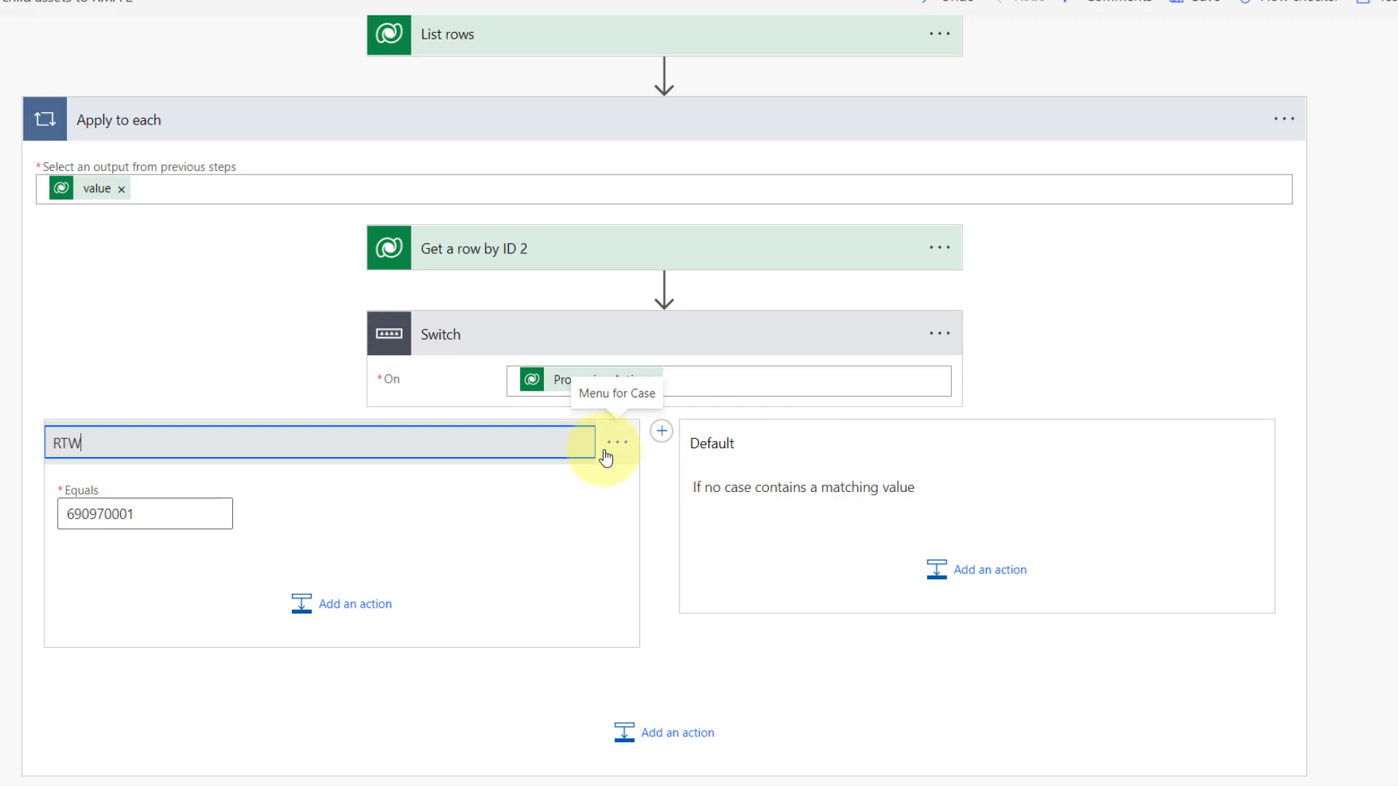
pyautogui.click(617, 510)
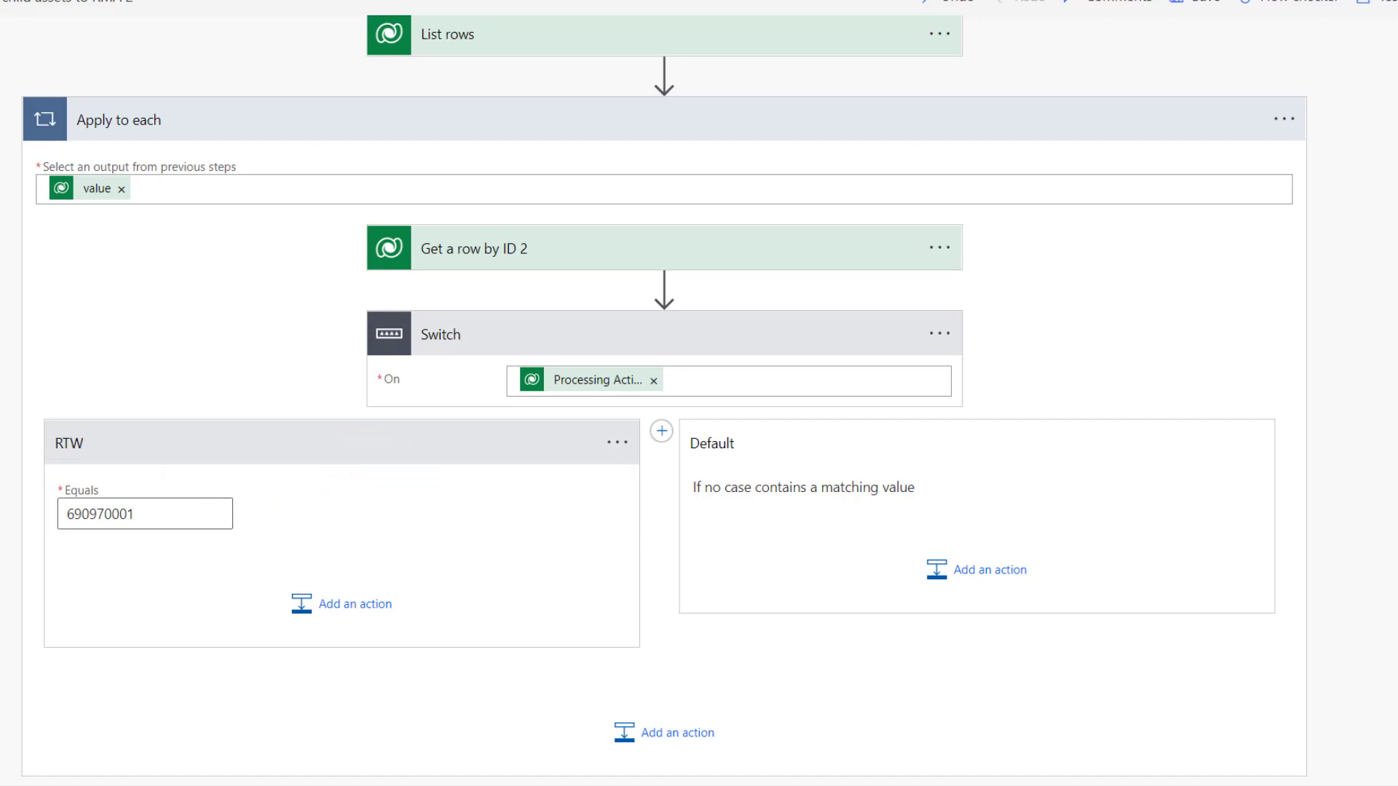
# Add a second Switch case that equals 690970000 and rename it RTV.
pyautogui.click(661, 431)
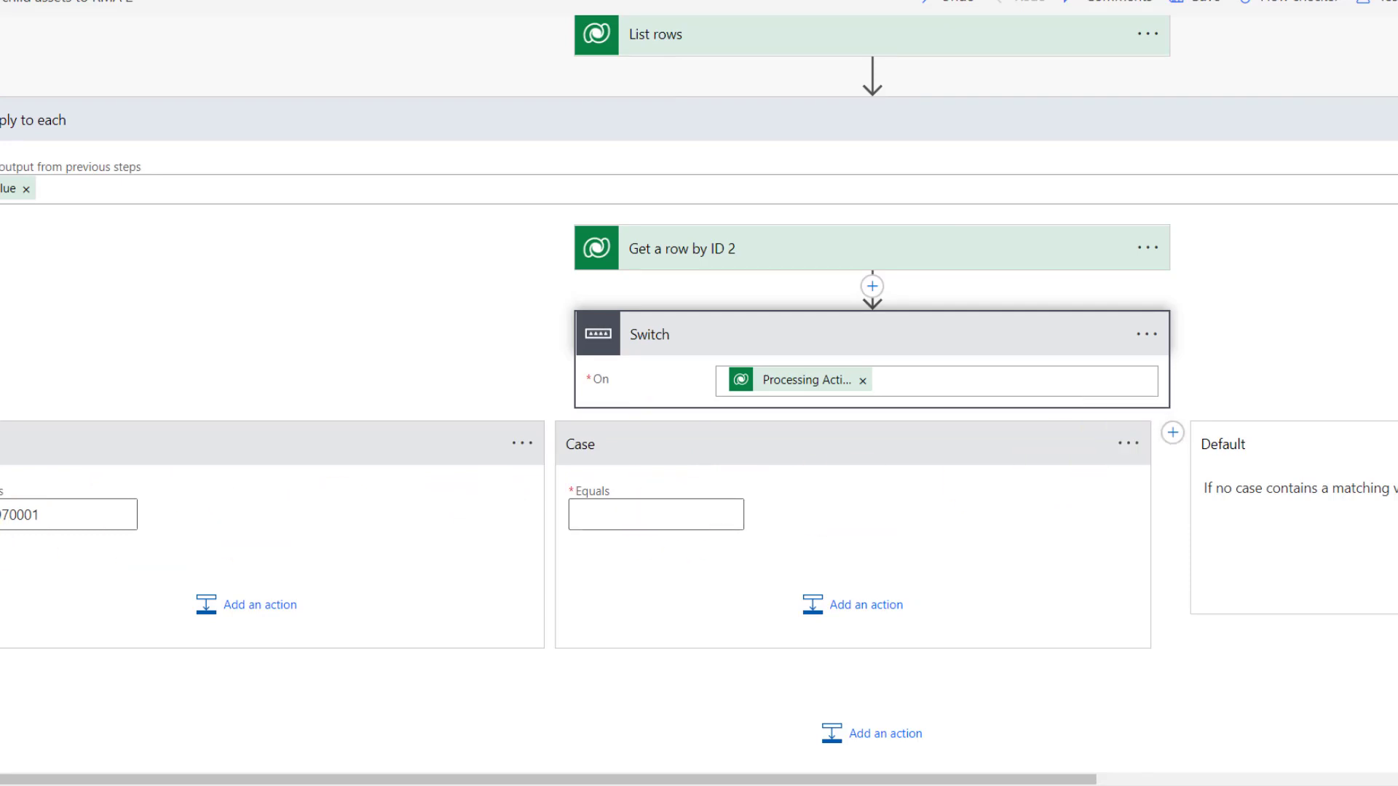
pyautogui.click(618, 510)
pyautogui.write('690970000')
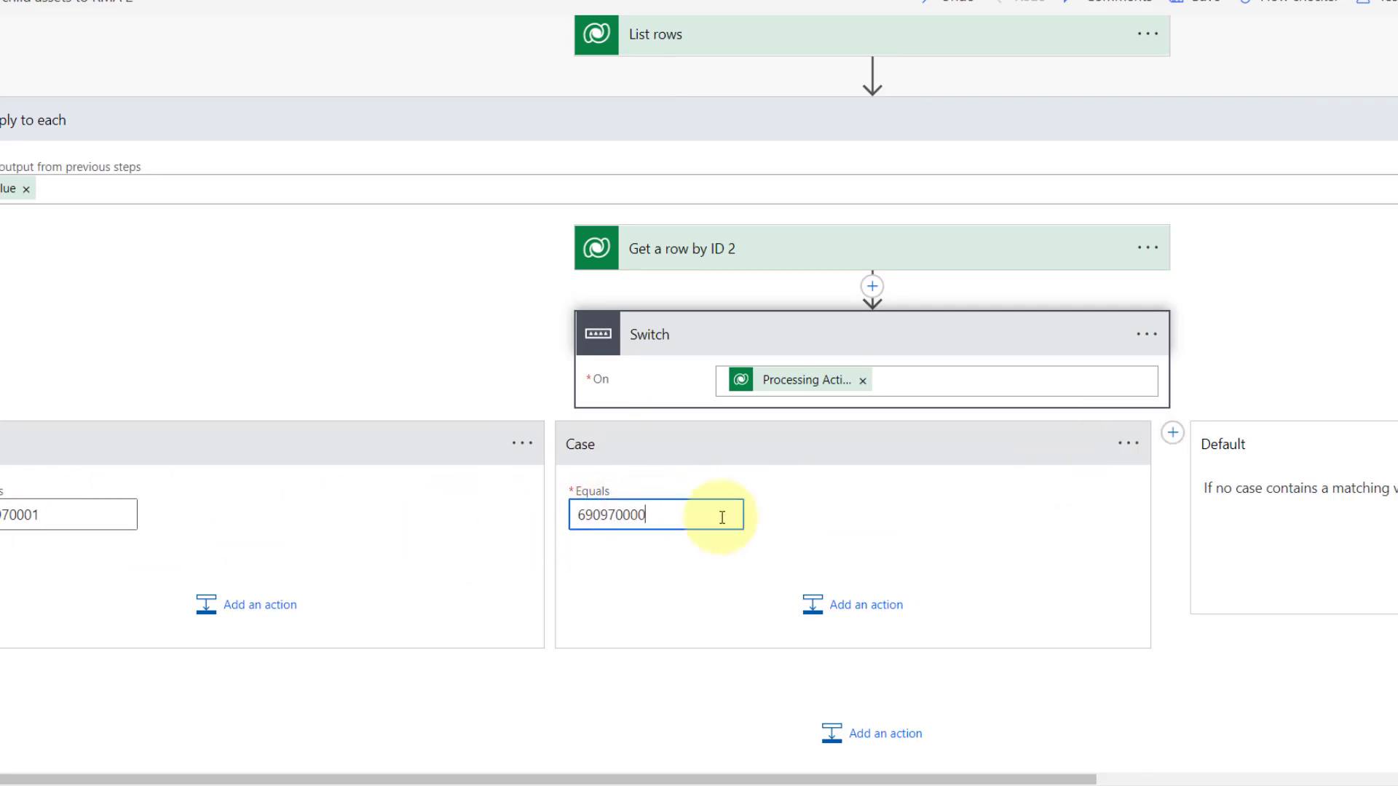
pyautogui.click(1128, 442)
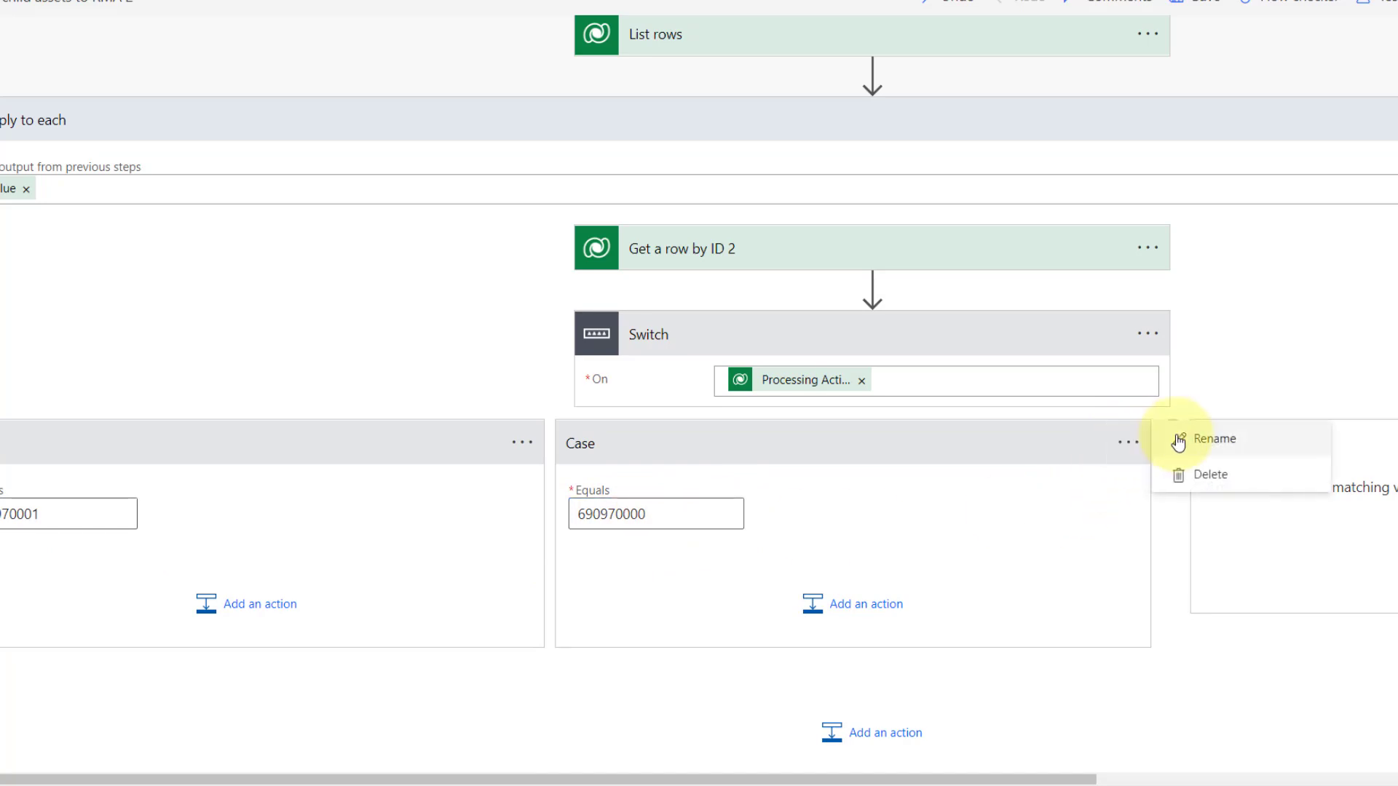
pyautogui.click(1187, 439)
pyautogui.write('RTV')
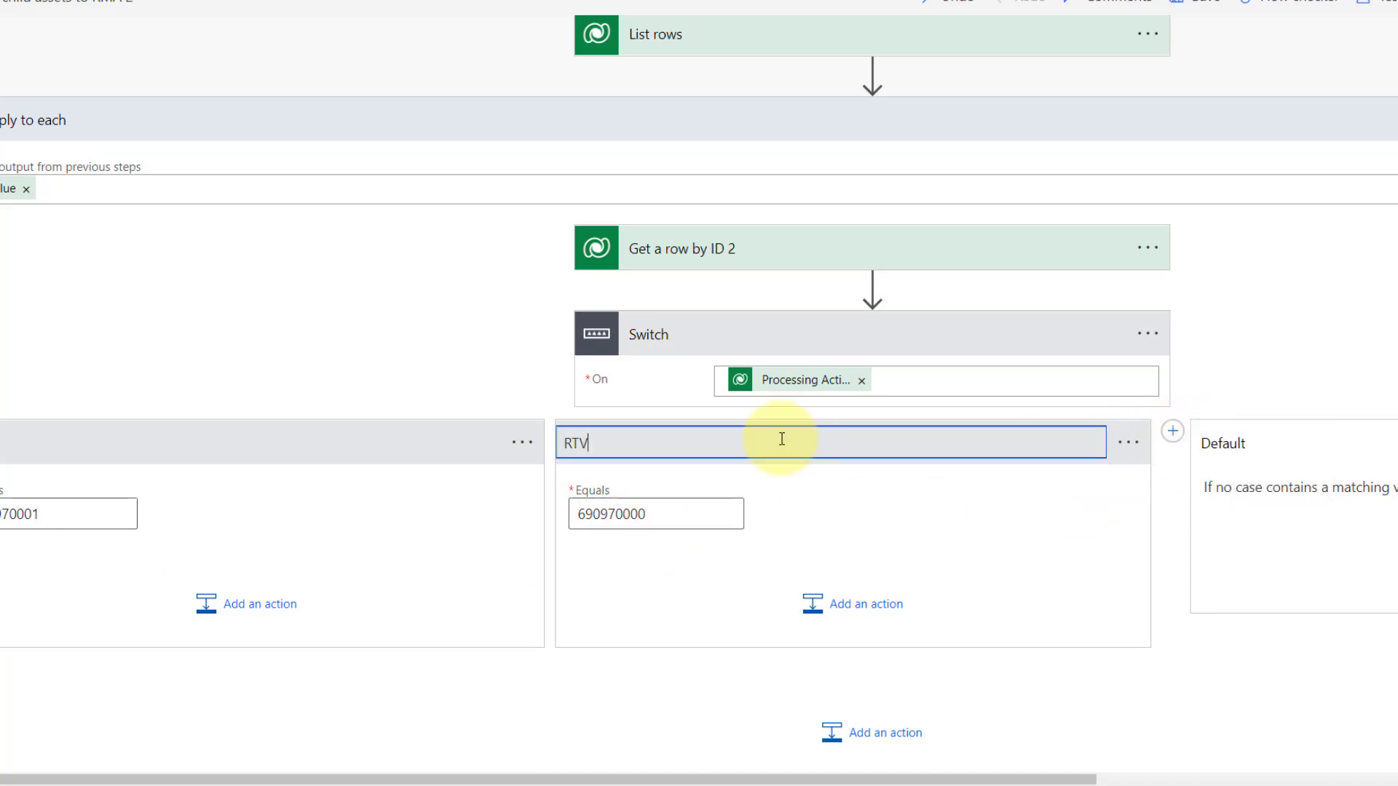
pyautogui.click(671, 597)
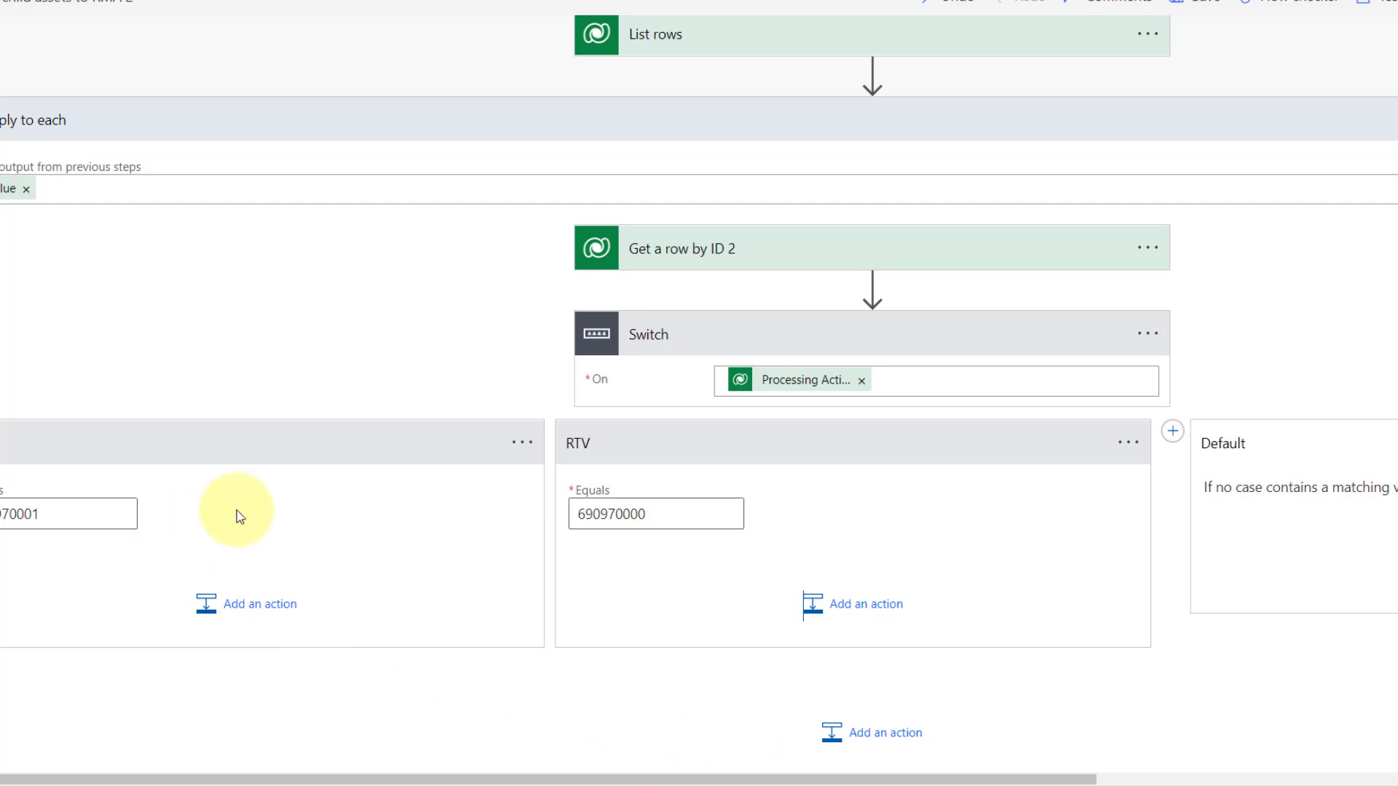
# Add a Microsoft Dataverse "Add a new row" action to the RTW case, using the RMA Products table.
pyautogui.scroll(-2, 240, 510)
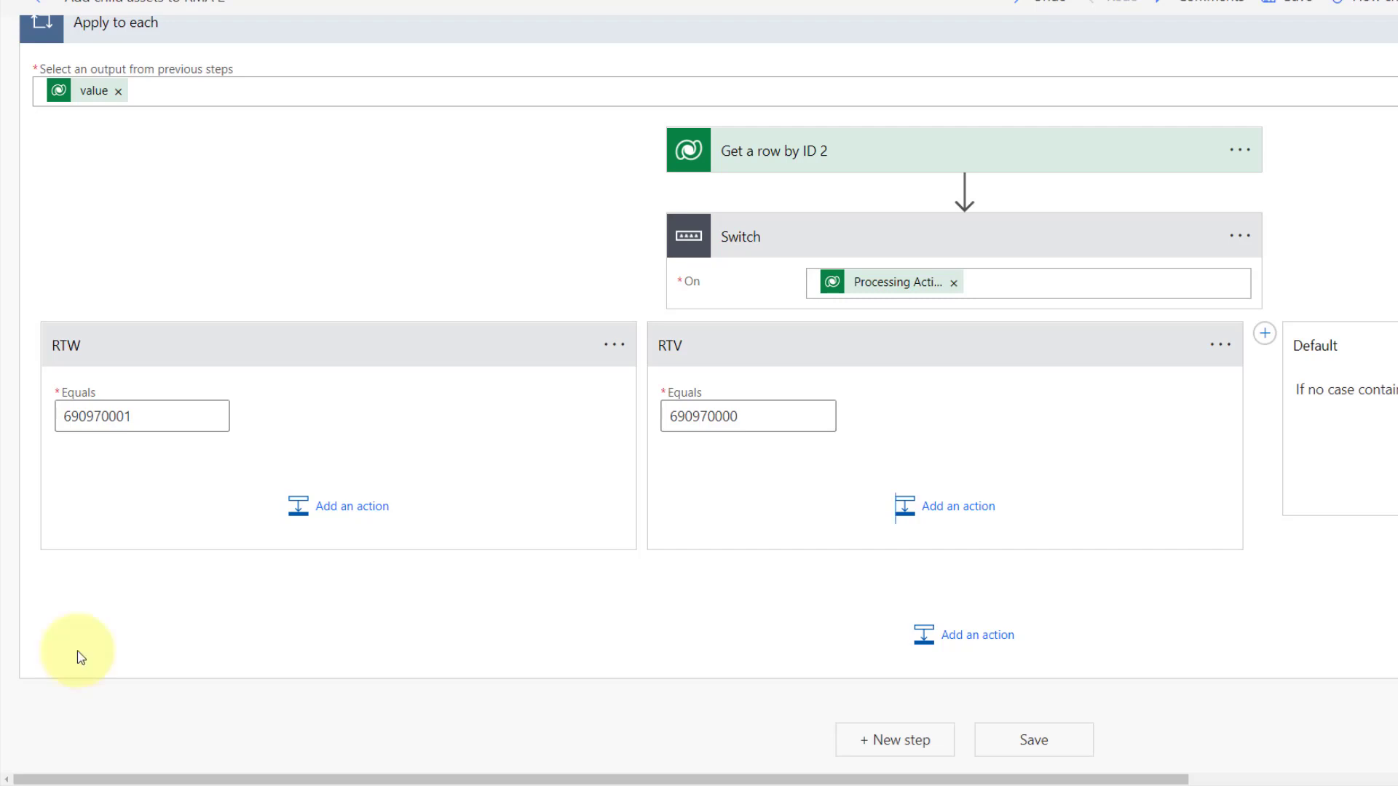
pyautogui.click(346, 514)
pyautogui.click(572, 632)
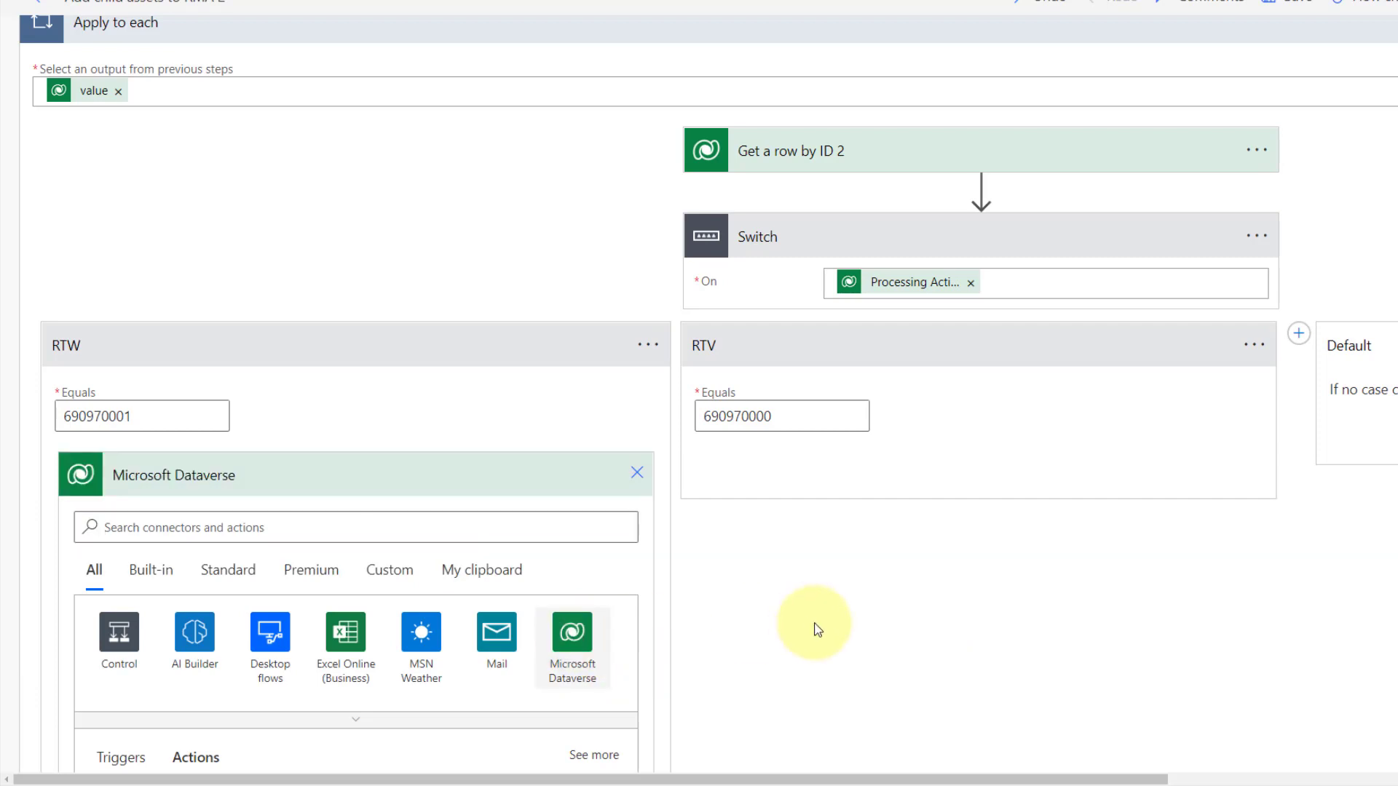
pyautogui.scroll(-3, 819, 629)
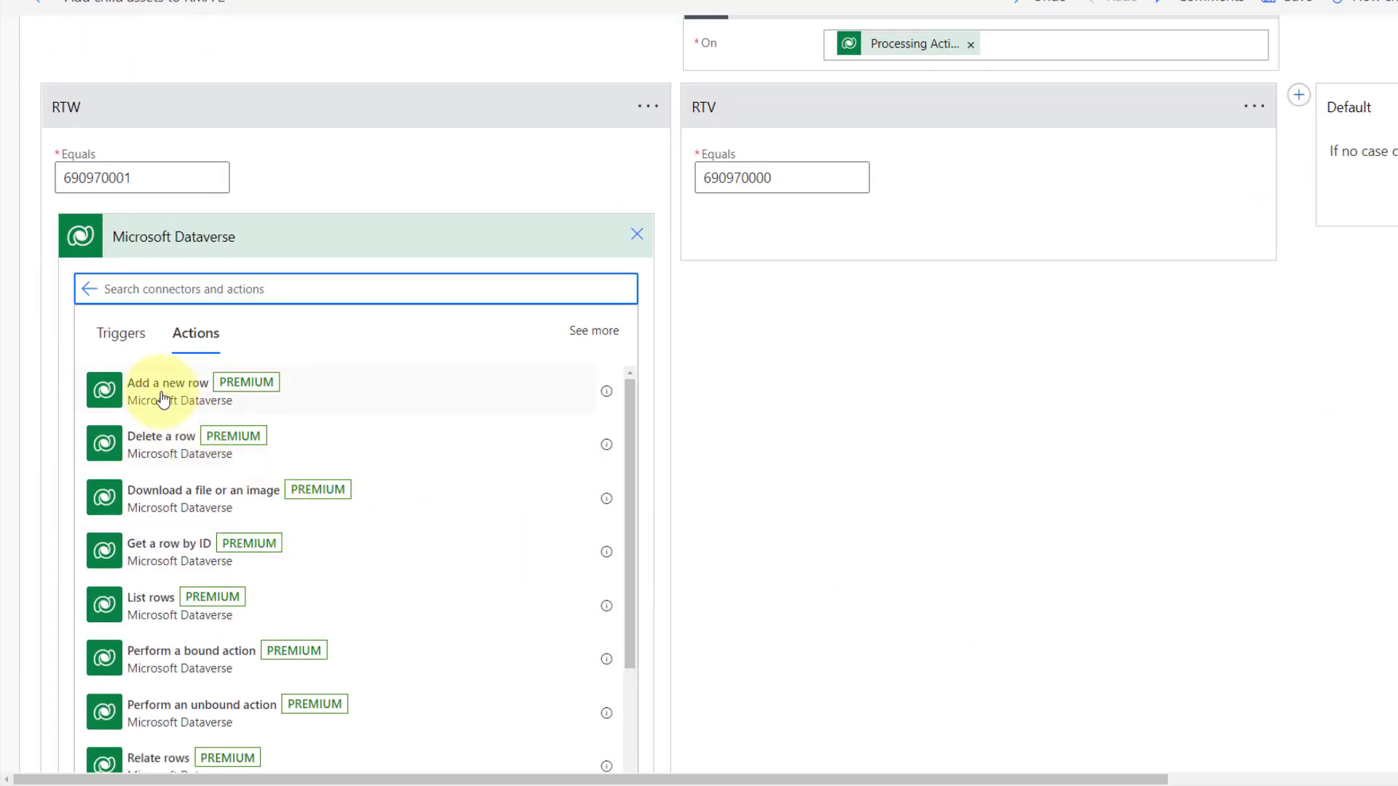
pyautogui.click(162, 399)
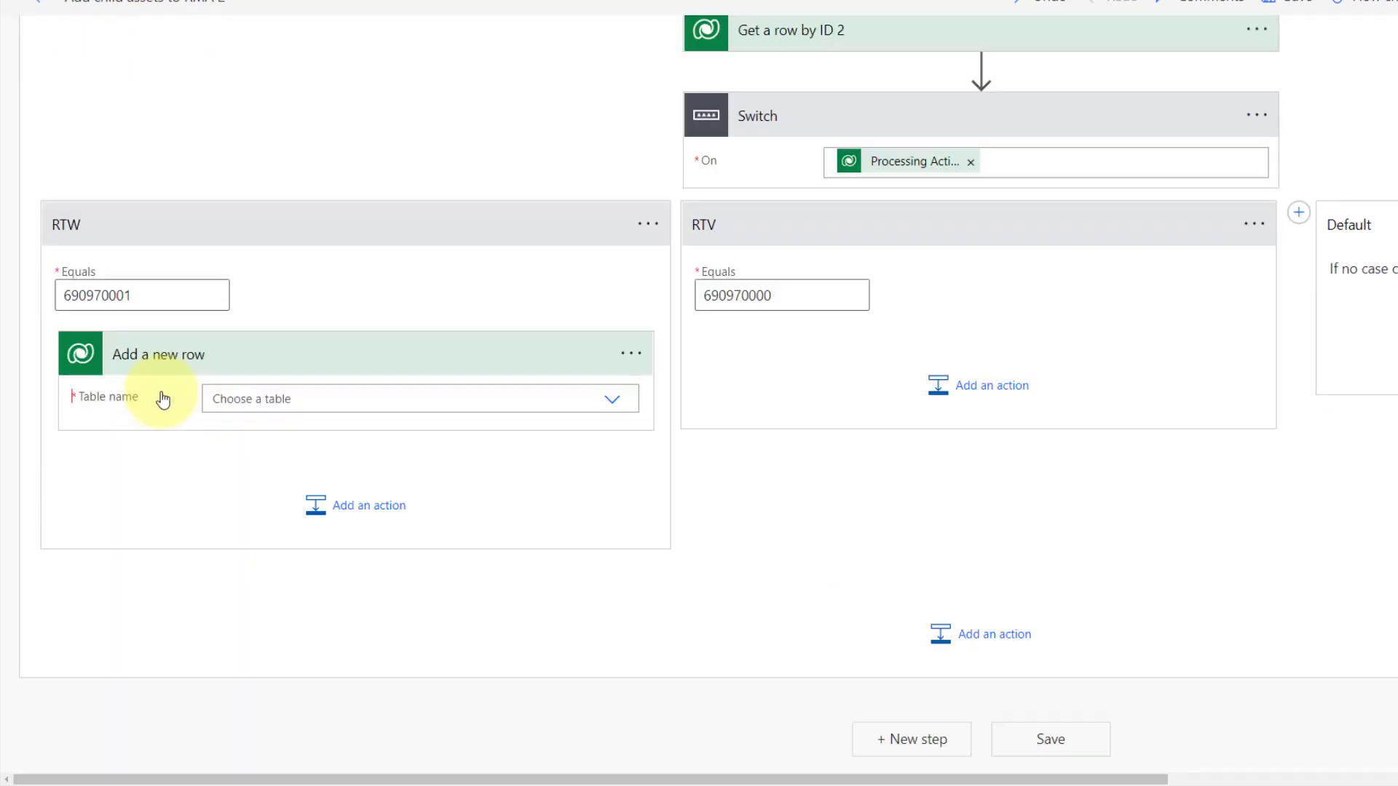
pyautogui.click(530, 400)
pyautogui.write('rma pro')
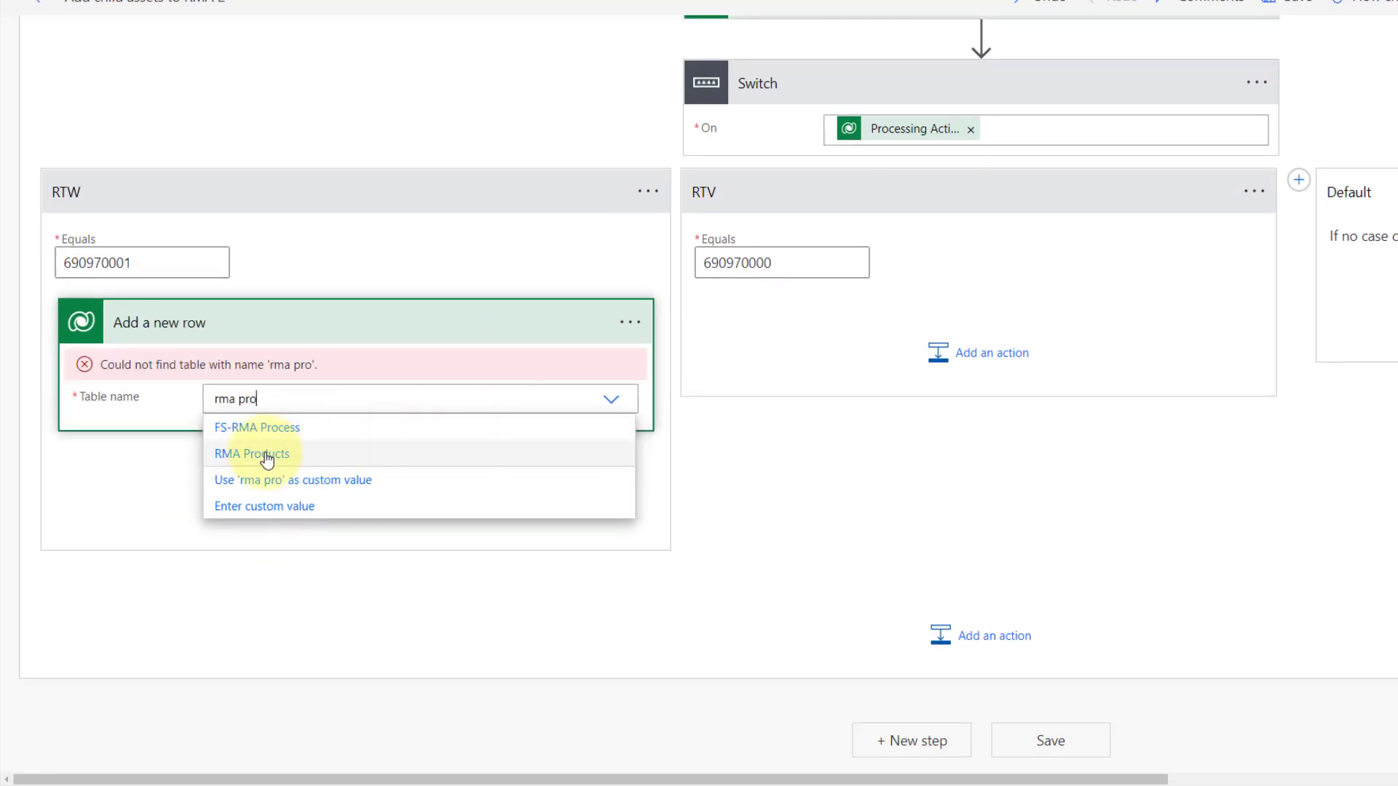
pyautogui.click(315, 456)
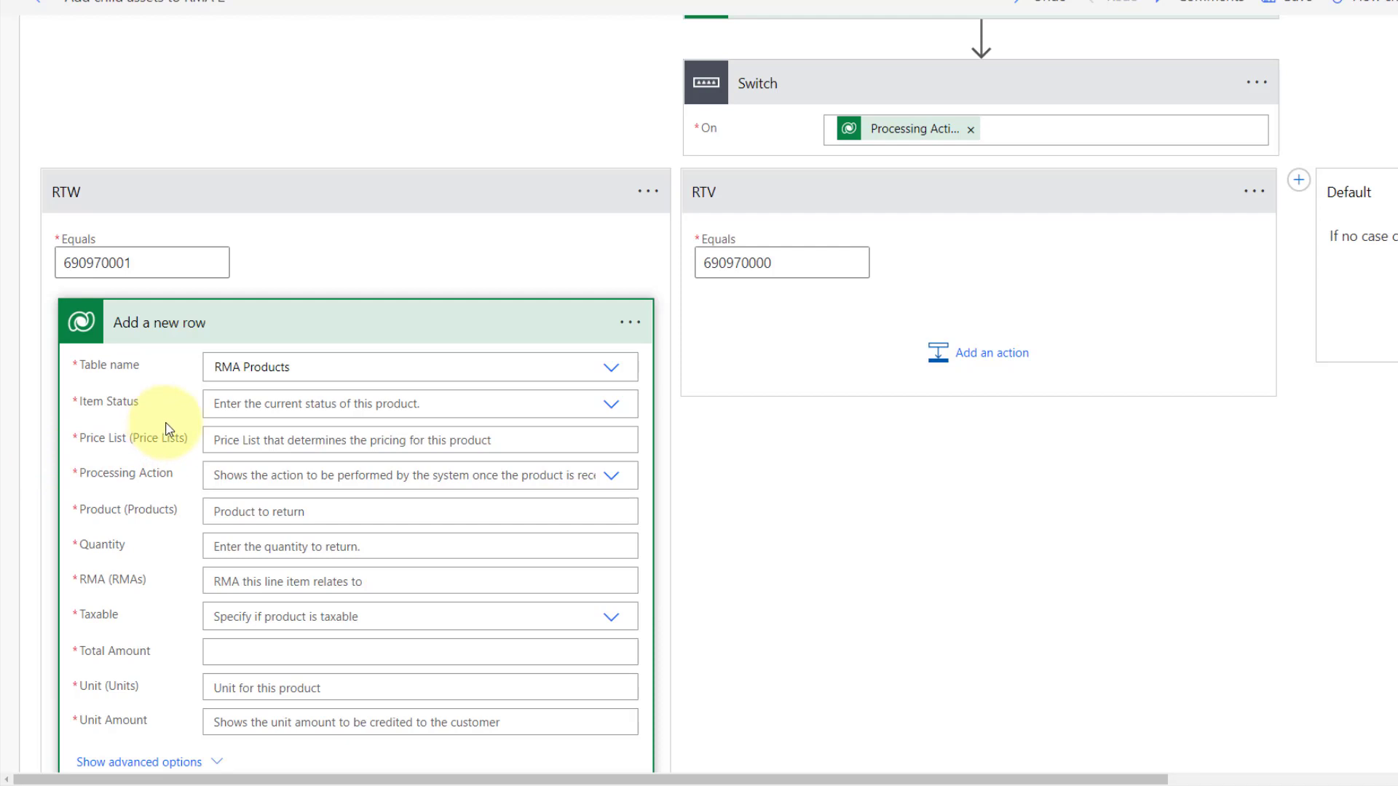
# Set the Item Status of the RTW case's new row to Pending.
pyautogui.click(609, 406)
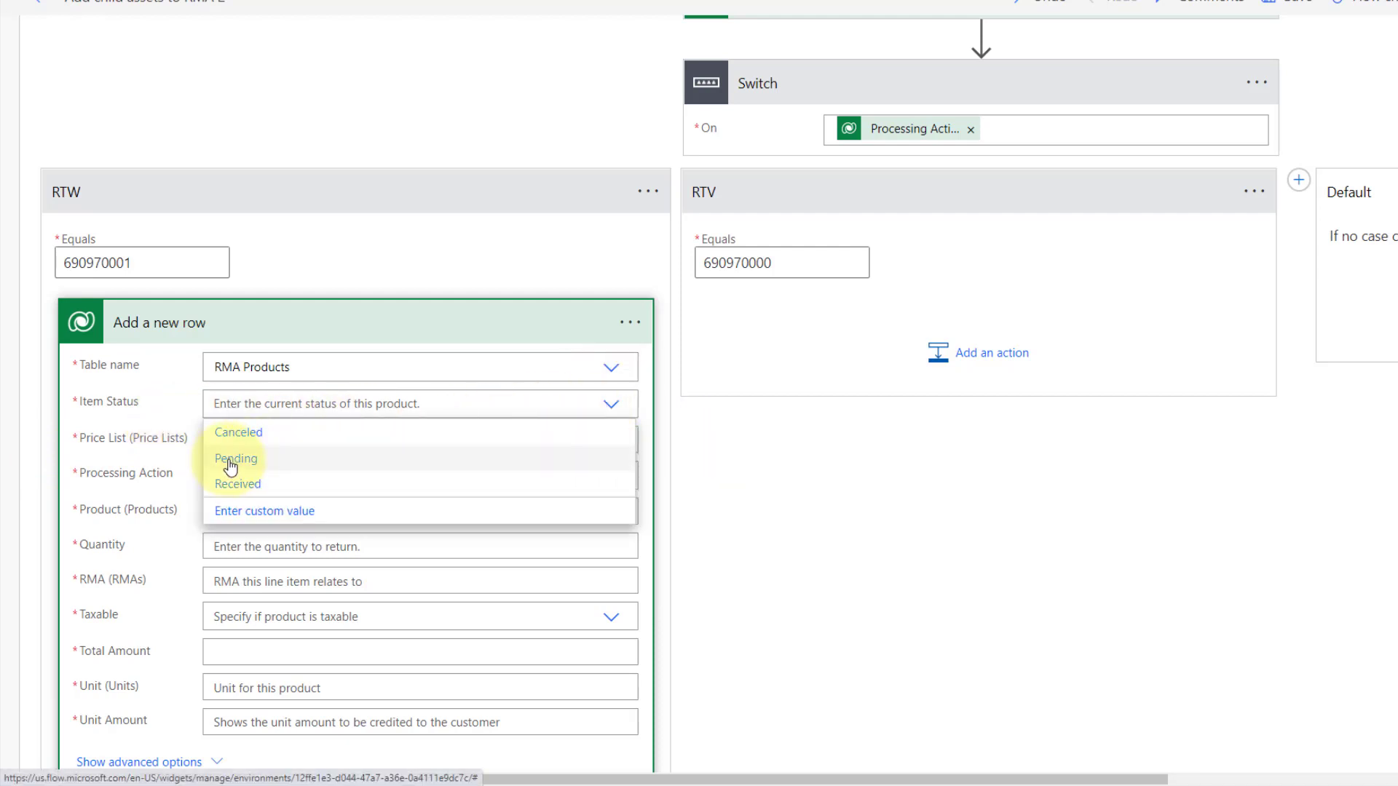
pyautogui.click(281, 511)
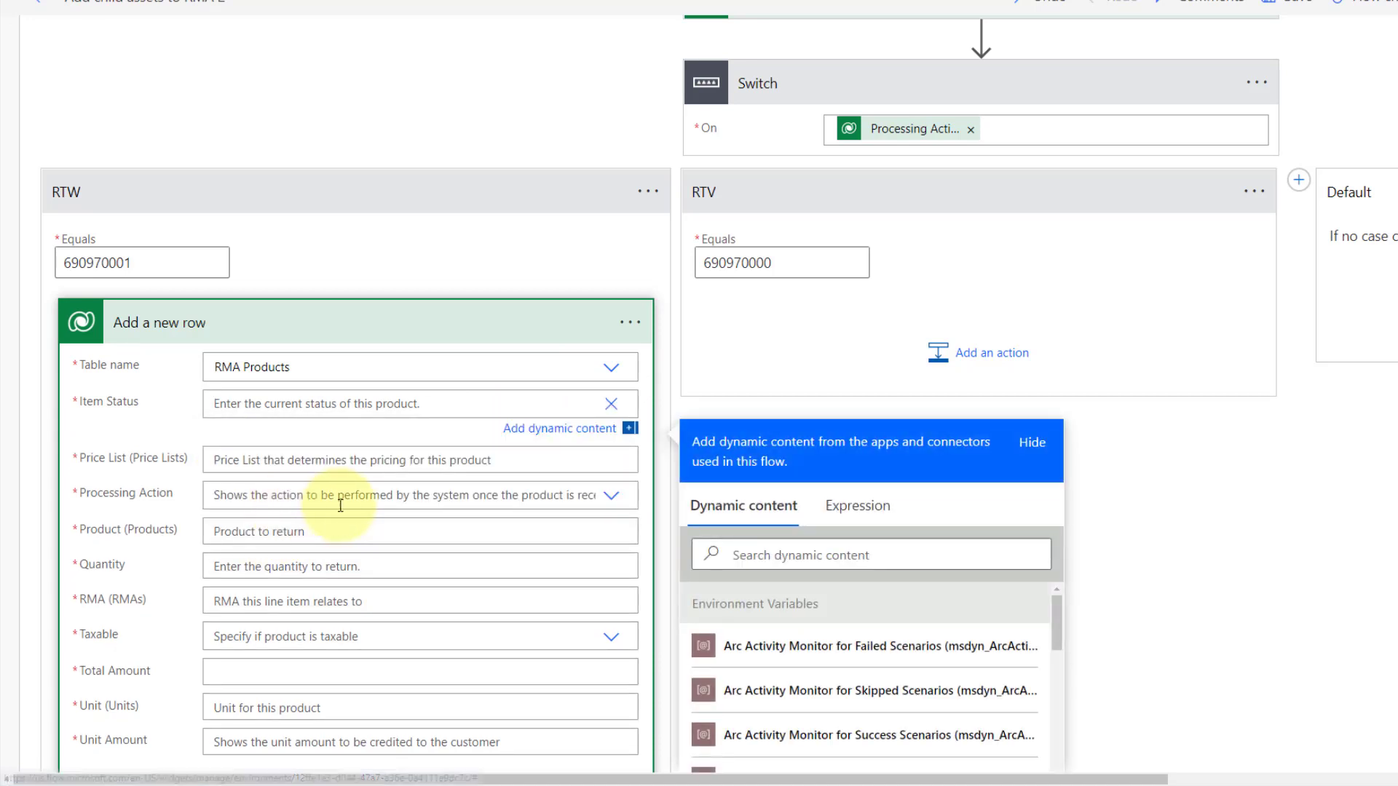
pyautogui.click(611, 405)
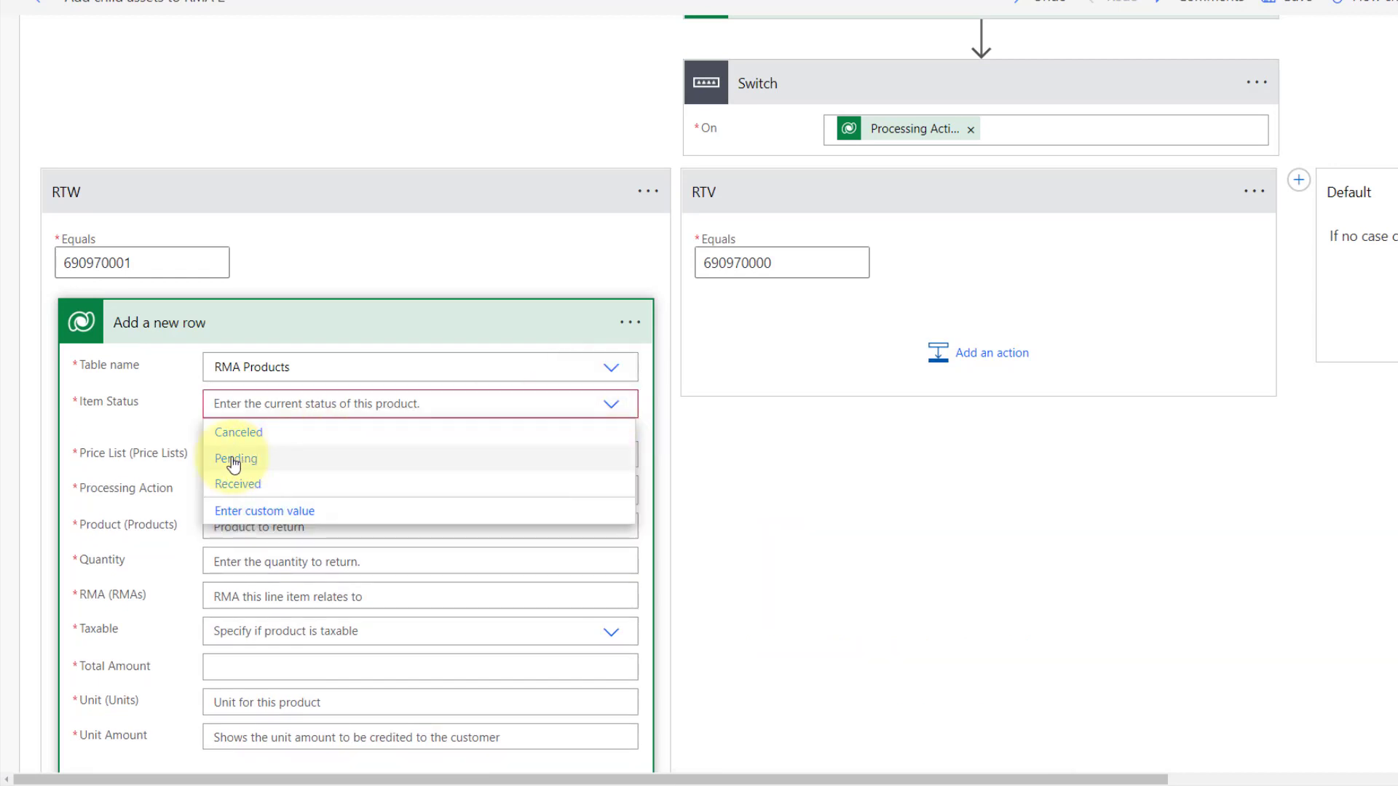
pyautogui.click(264, 459)
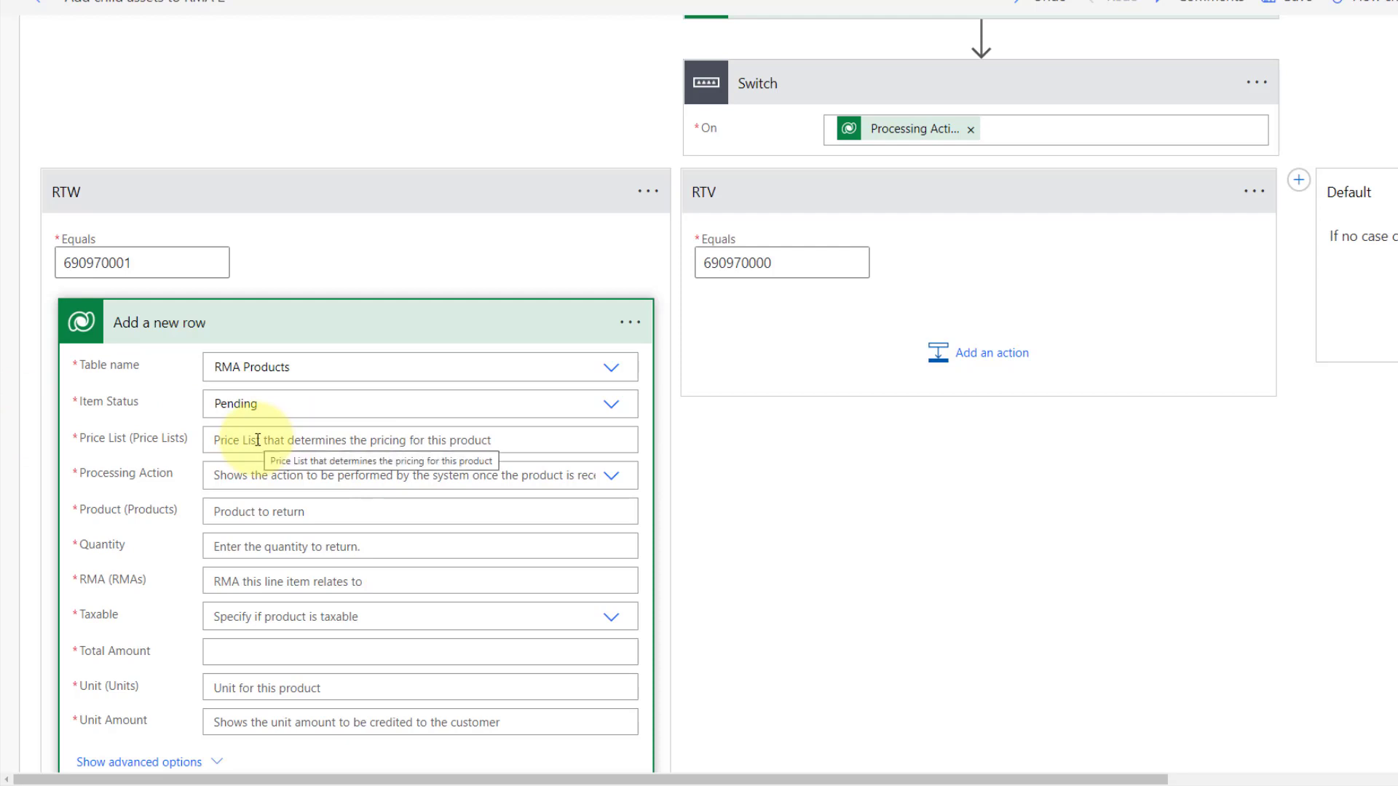
# Enter /pricelevels in the new row's Price List field and search the dynamic content for price.
pyautogui.click(413, 441)
pyautogui.write('/pricelevels')
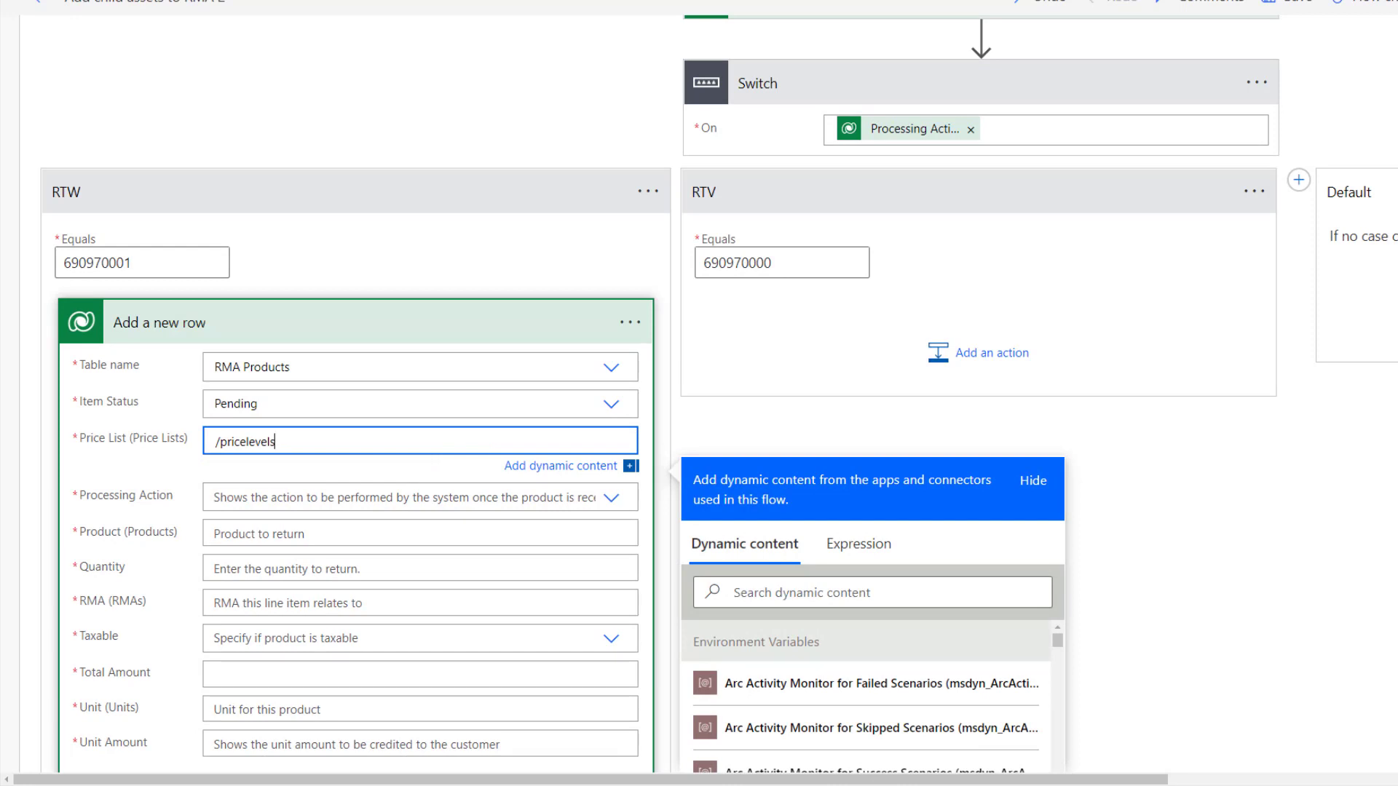
pyautogui.scroll(-2, 1092, 432)
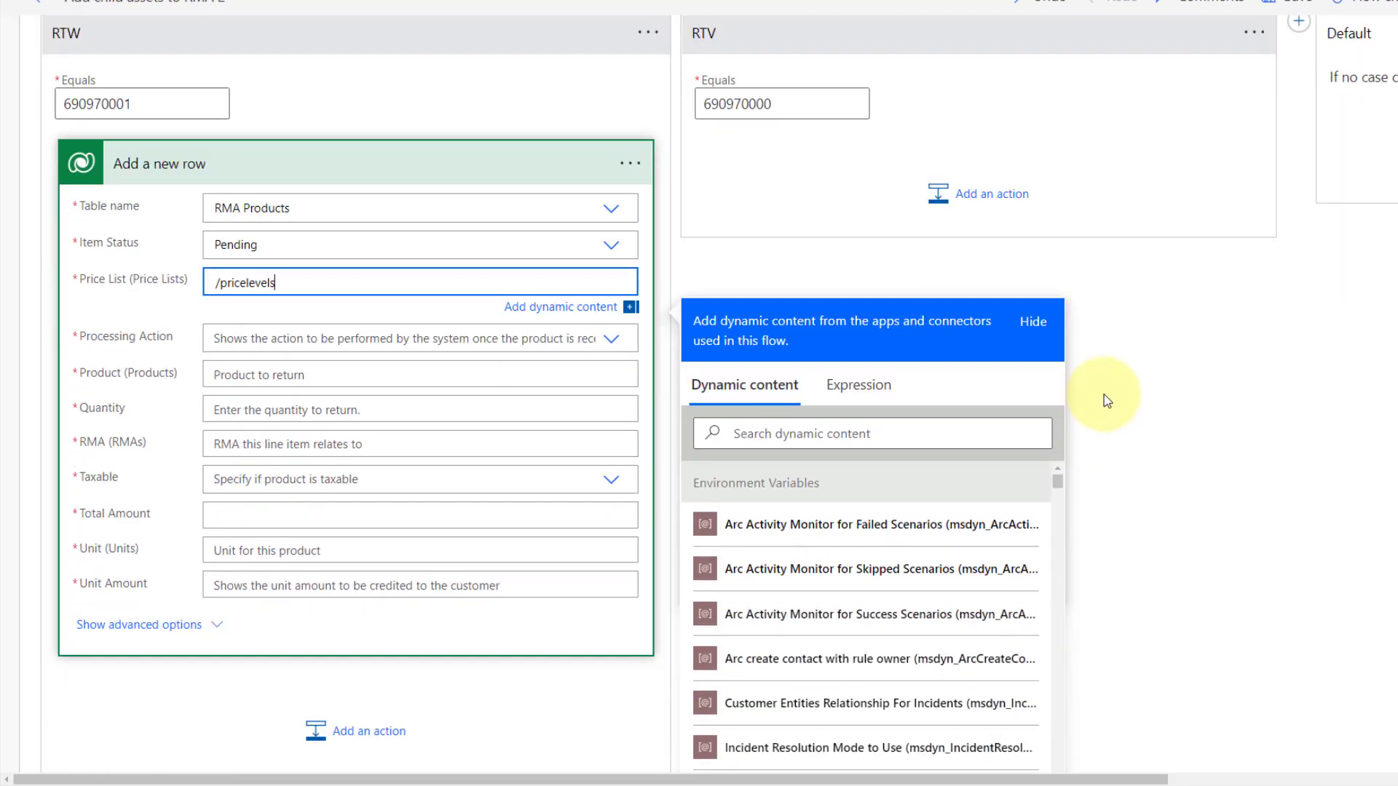
pyautogui.click(830, 431)
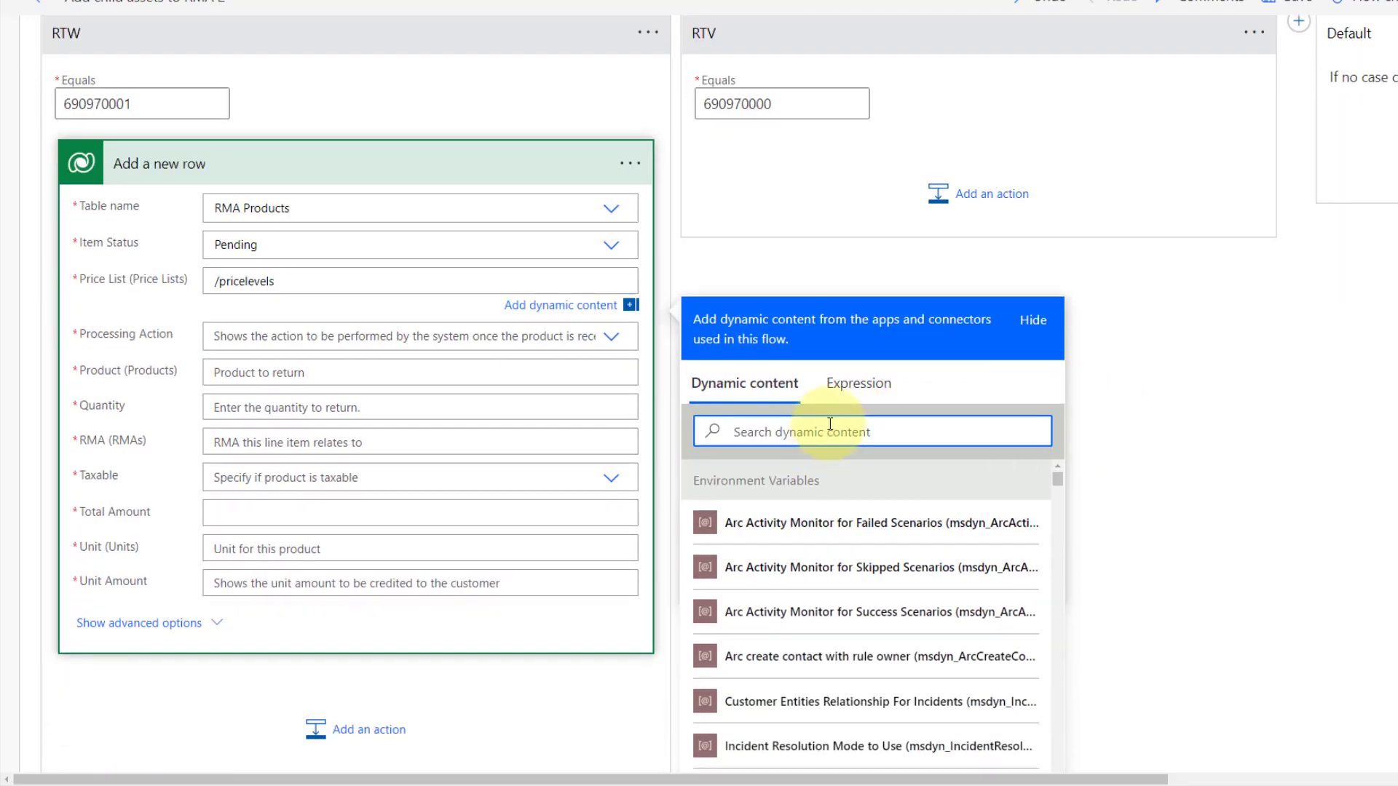
pyautogui.write('price')
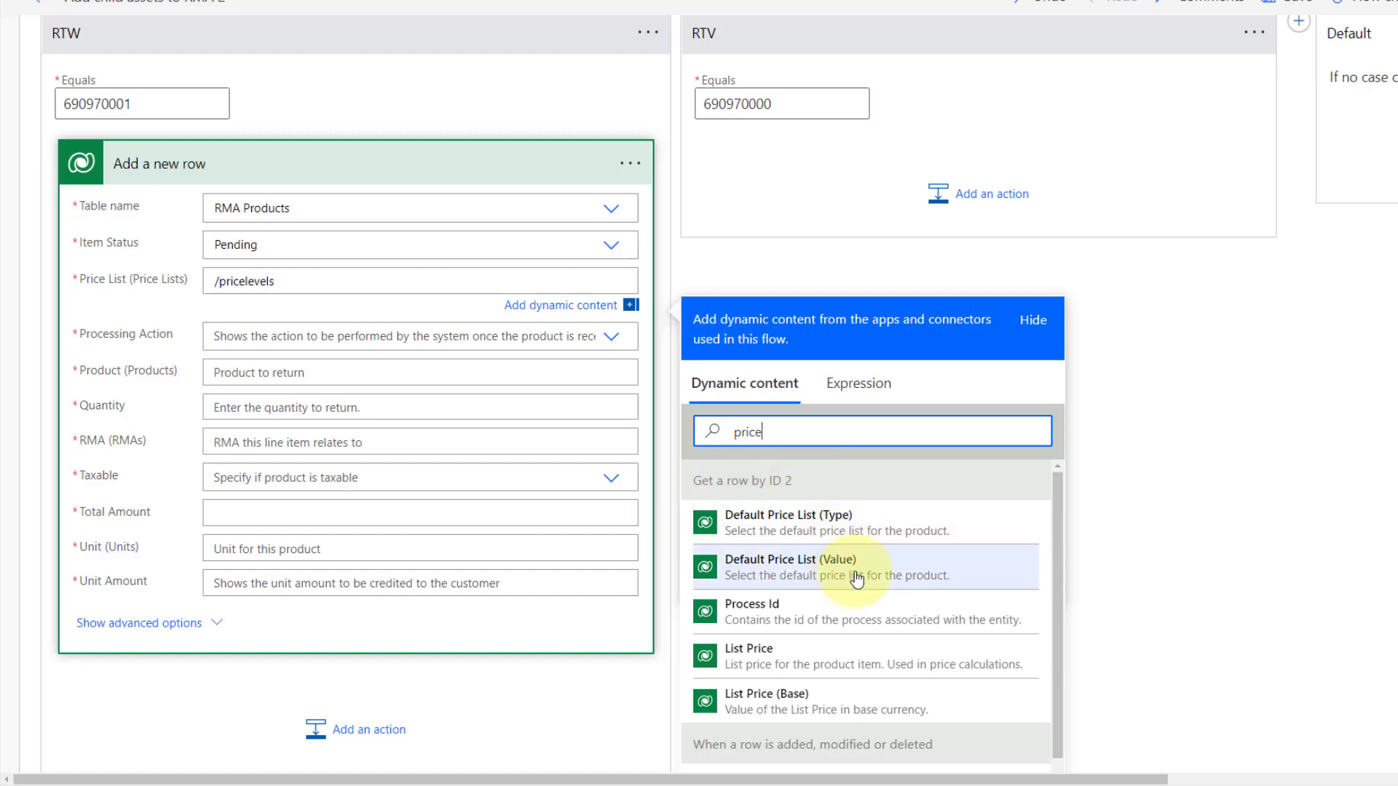
# Check the table and Row ID settings of "Get a row by ID 2", which supplies the default price list.
pyautogui.scroll(-1, 852, 579)
pyautogui.scroll(1, 911, 554)
pyautogui.scroll(5, 996, 353)
pyautogui.scroll(1, 915, 325)
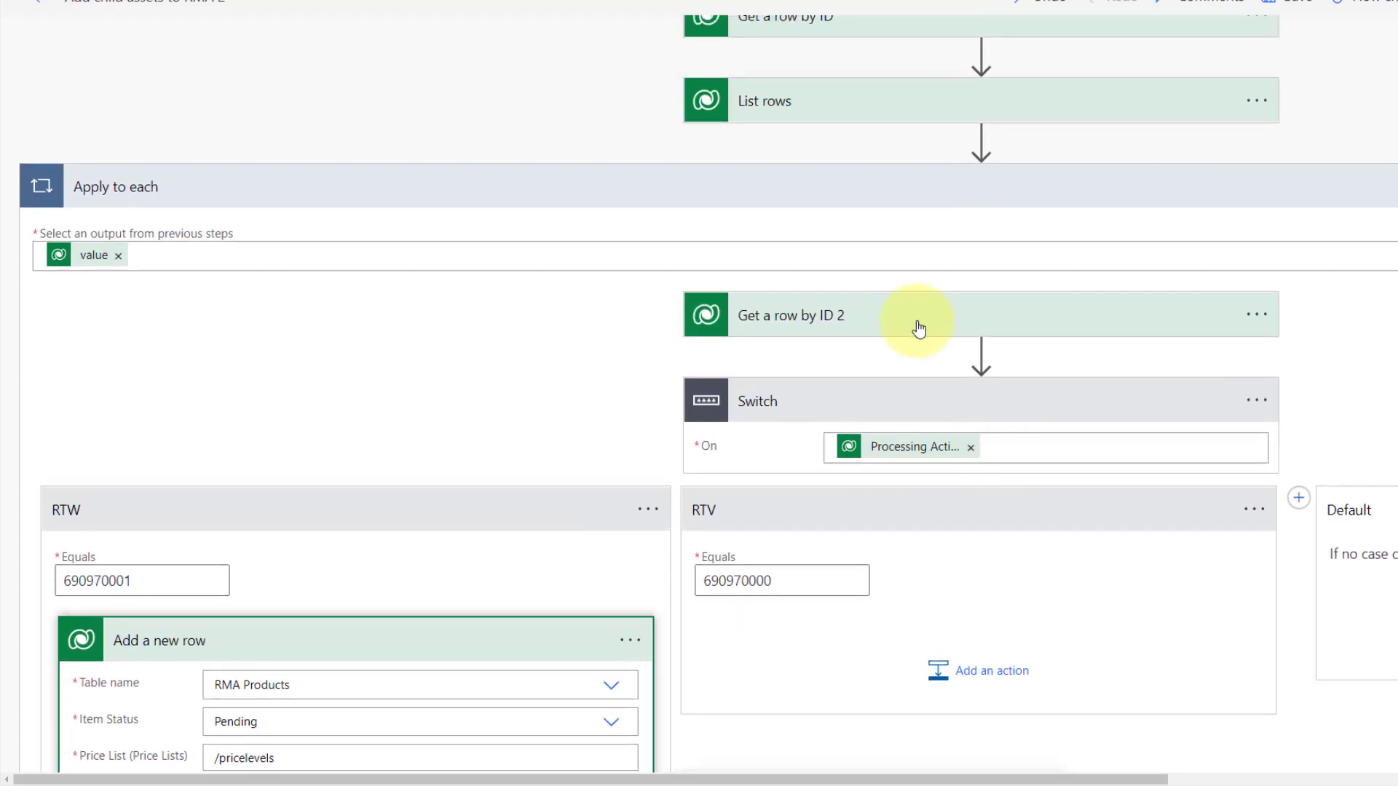
pyautogui.click(908, 318)
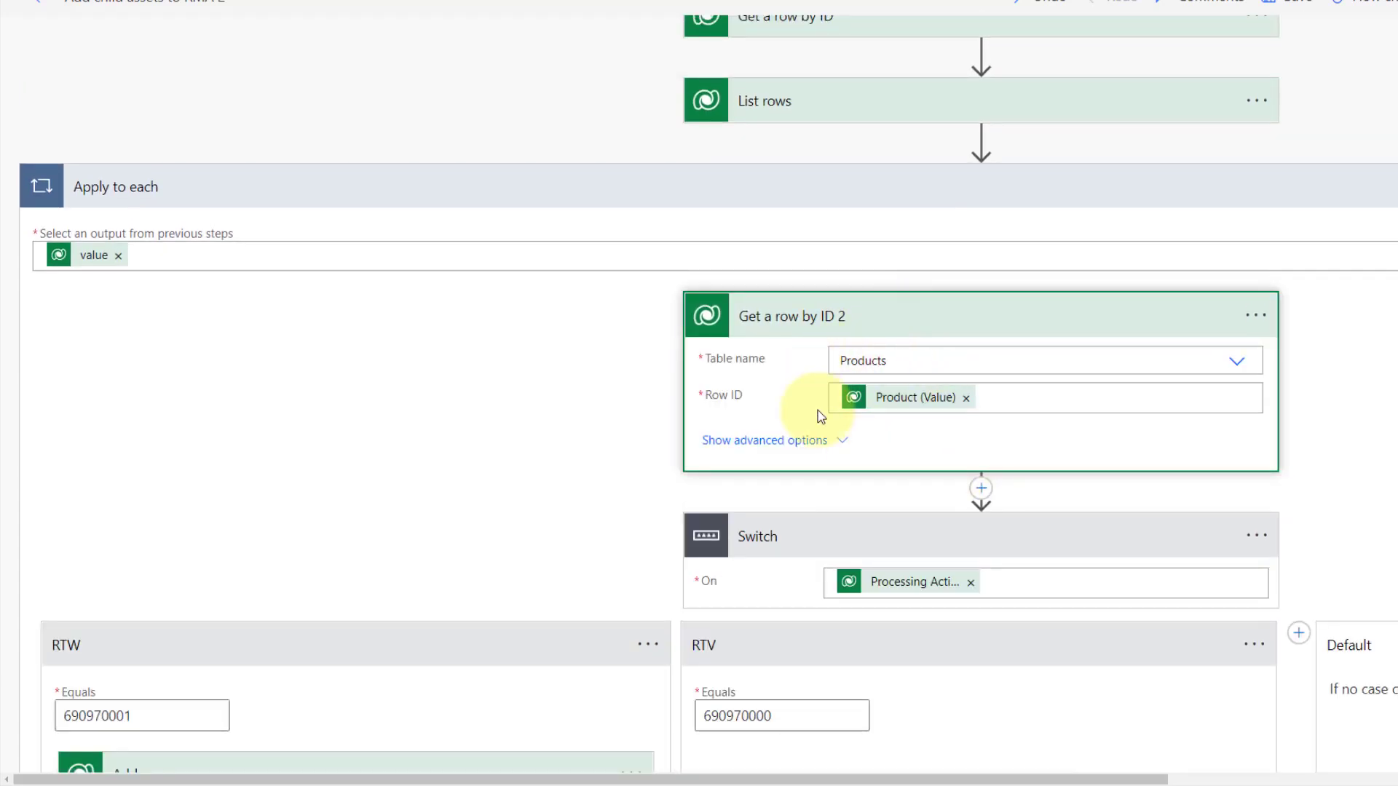
pyautogui.click(859, 319)
pyautogui.scroll(-4, 868, 433)
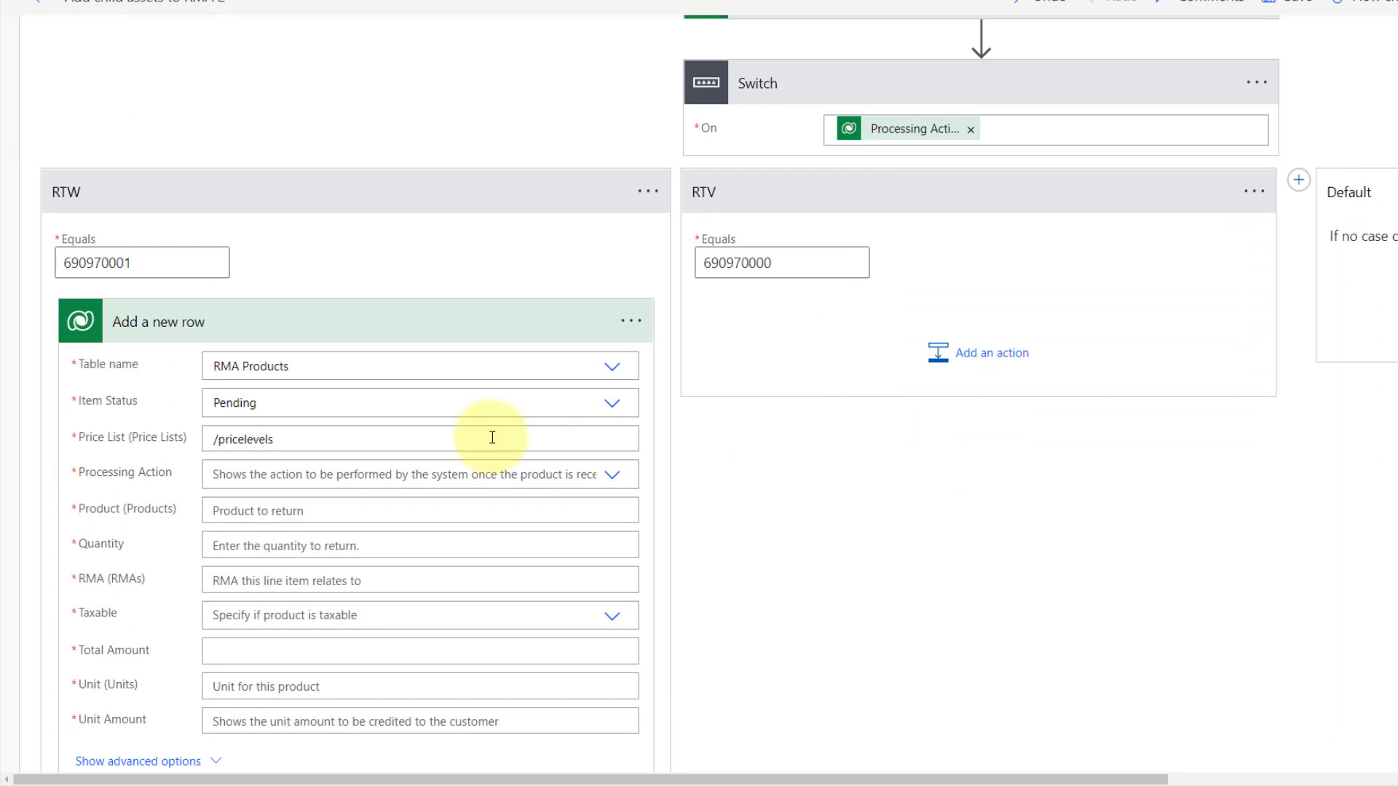
# Complete the Price List entry as /pricelevels(Default Price List (Value)), using the dynamic value from "Get a row by ID 2".
pyautogui.click(394, 440)
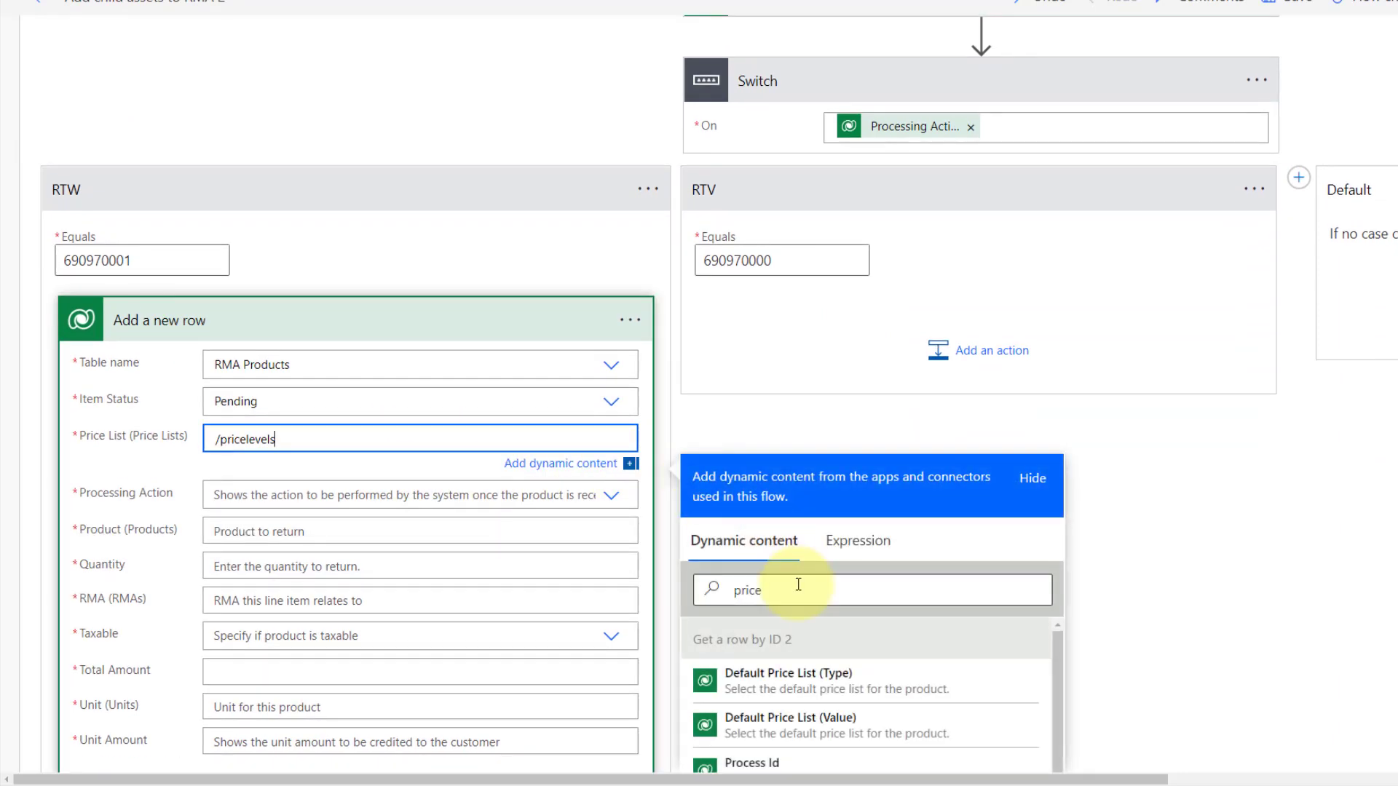
pyautogui.scroll(-3, 1012, 560)
pyautogui.scroll(-2, 837, 466)
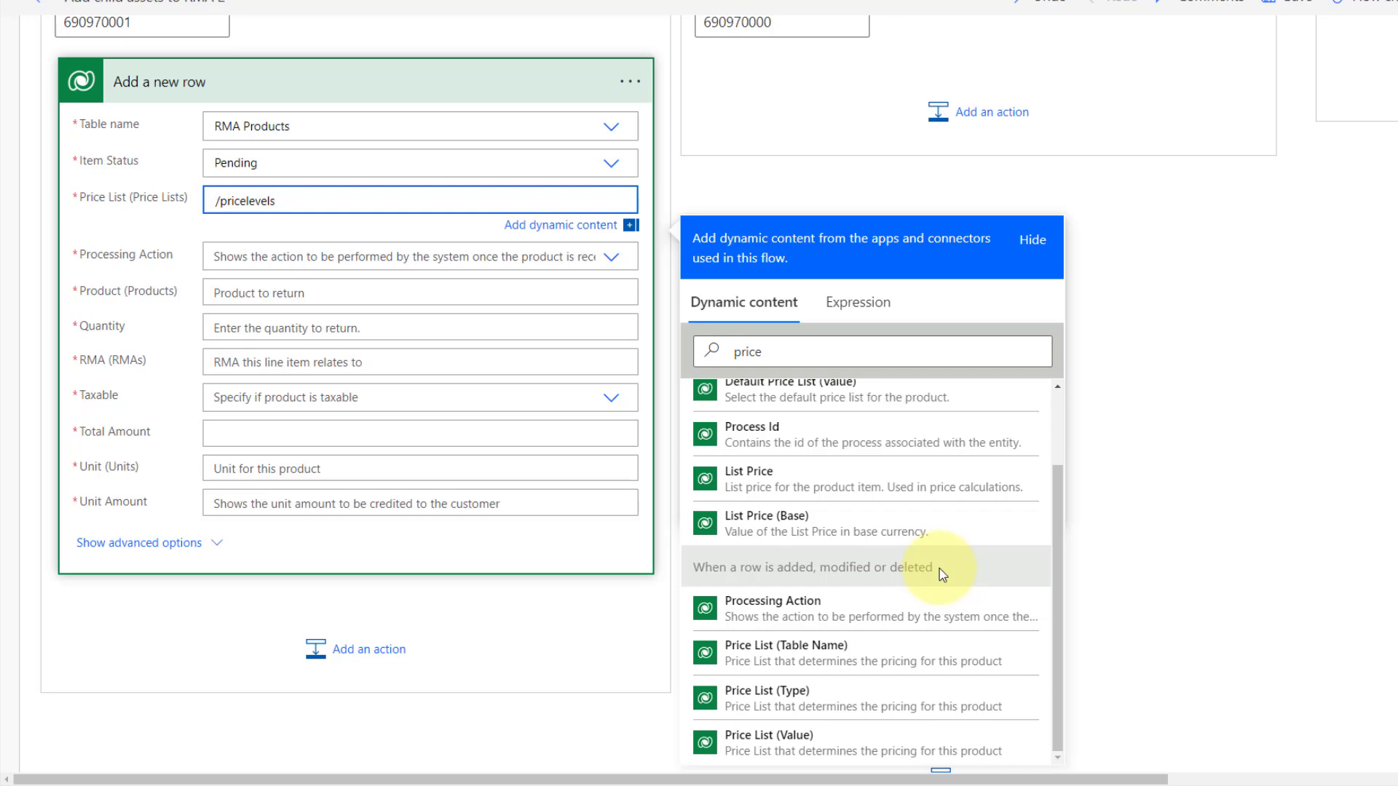
pyautogui.scroll(-2, 801, 746)
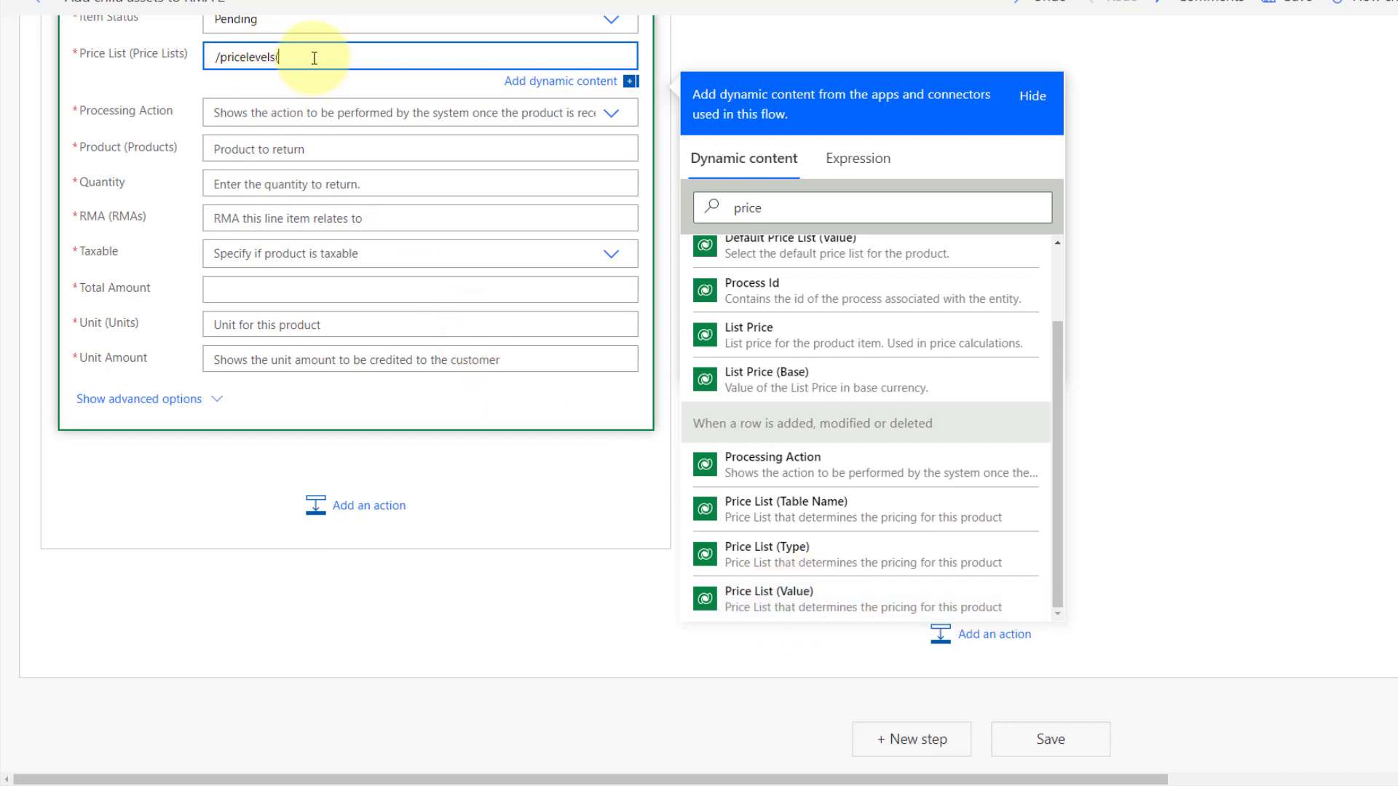
pyautogui.scroll(2, 901, 310)
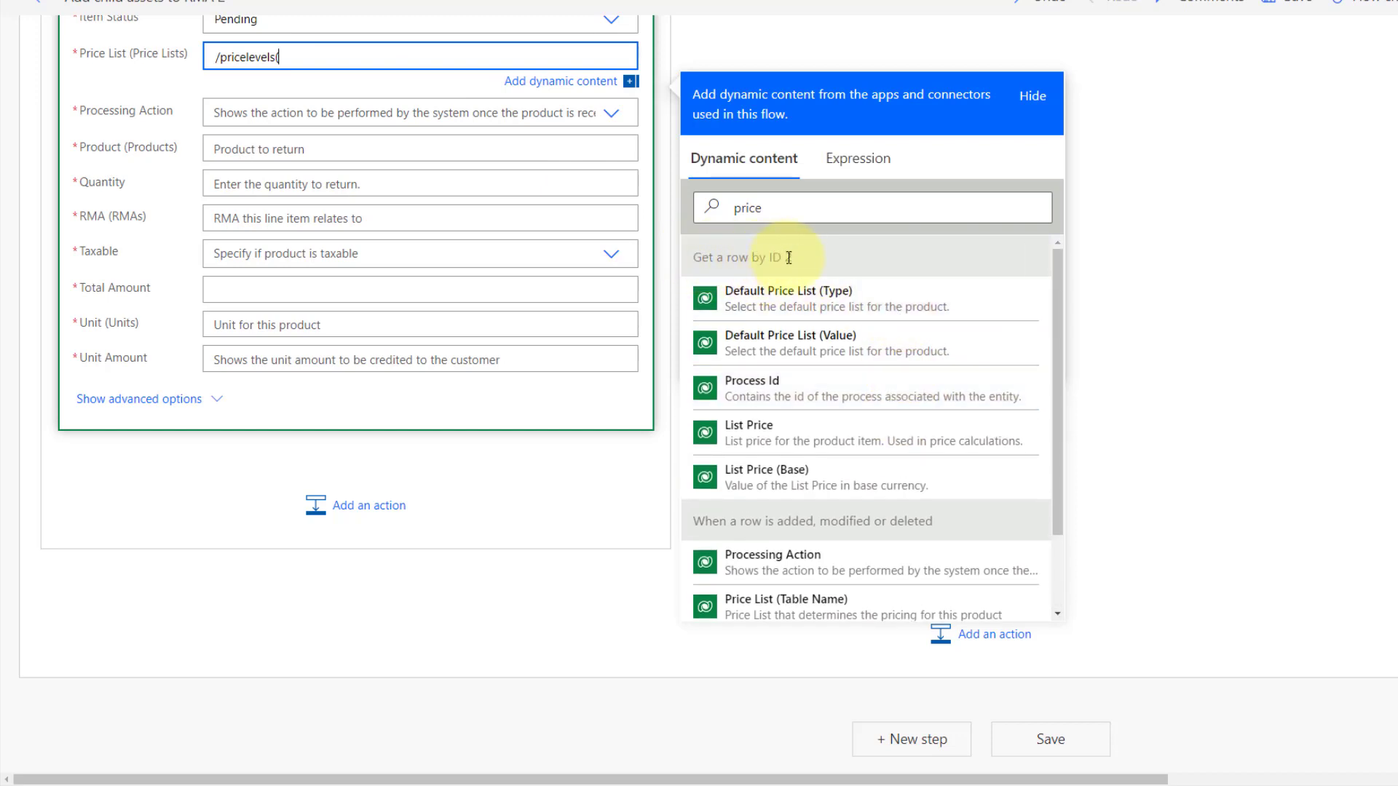
pyautogui.click(826, 350)
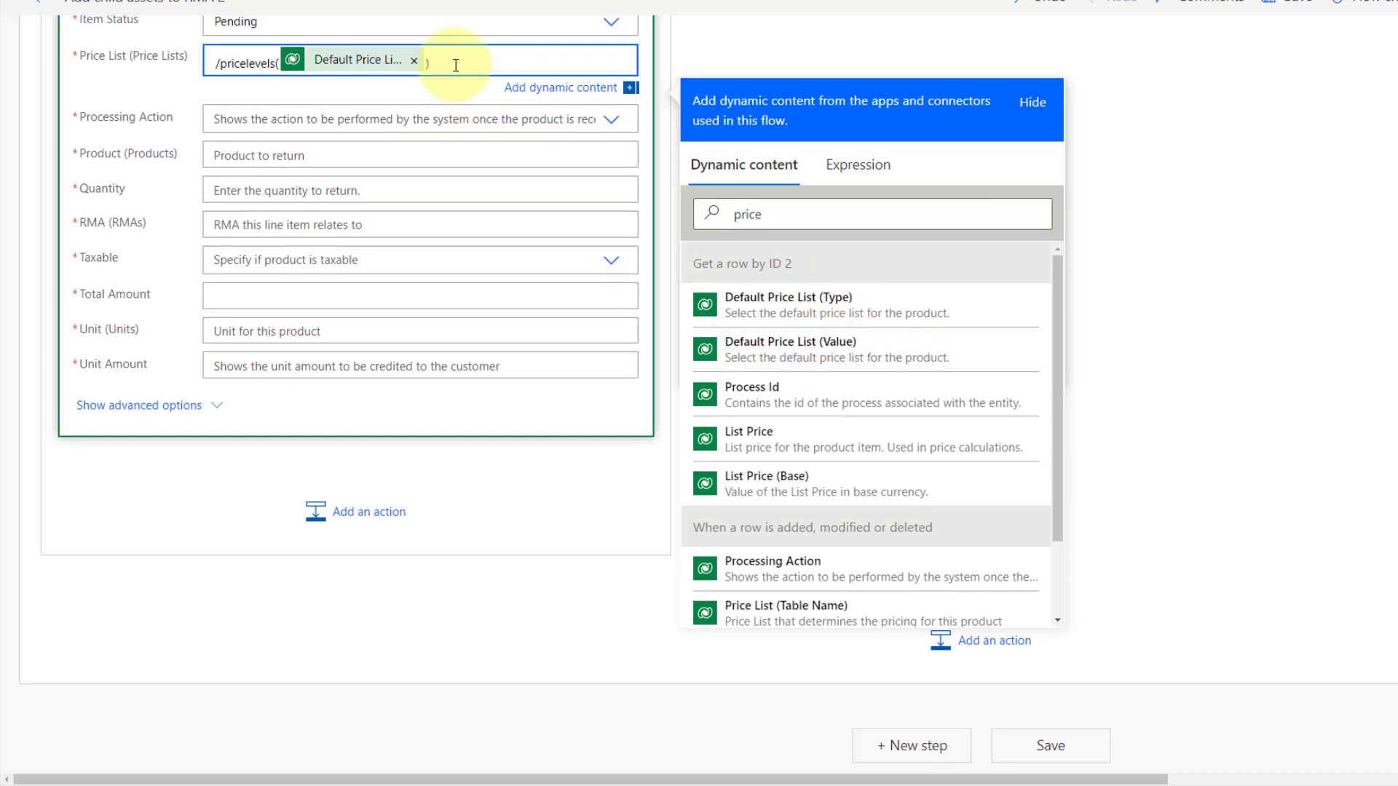
pyautogui.doubleClick(429, 65)
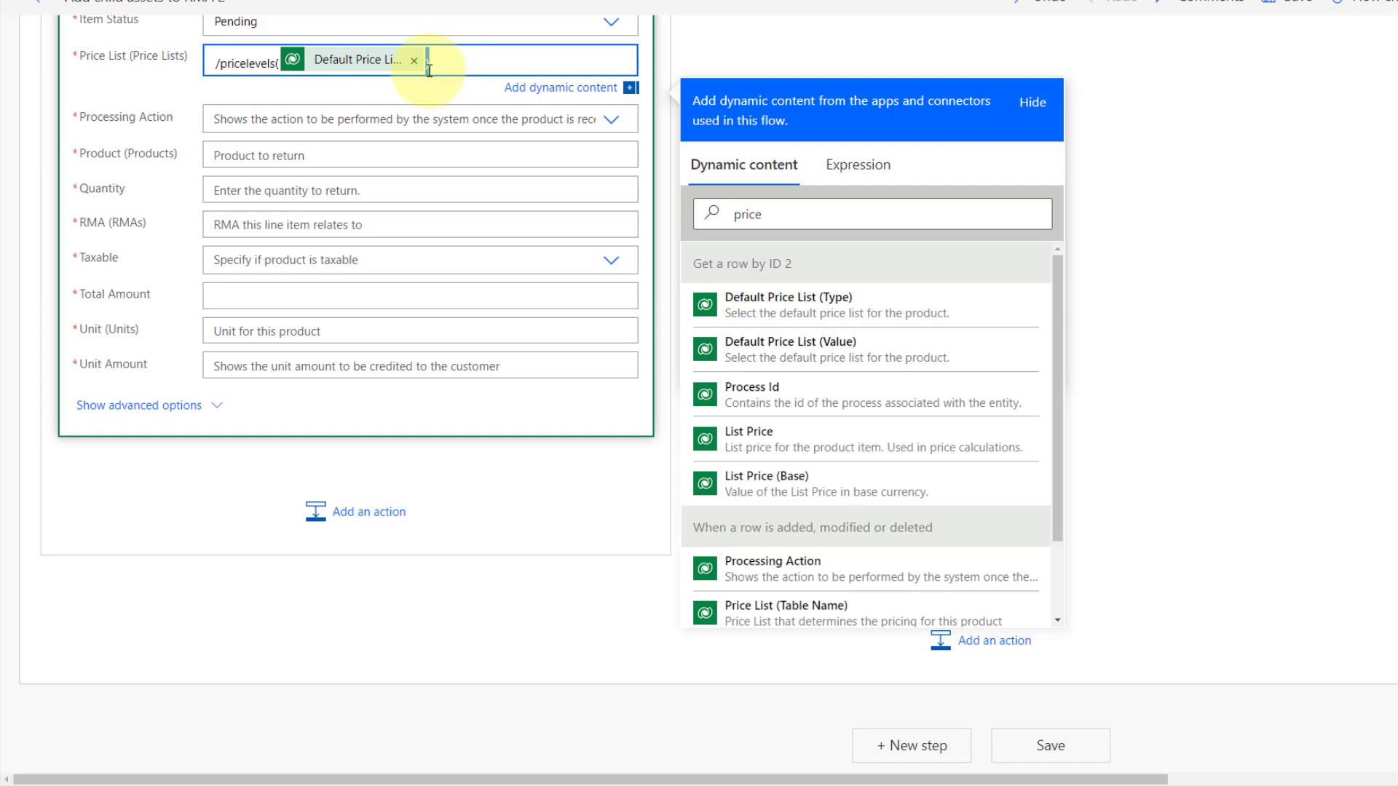
pyautogui.click(449, 92)
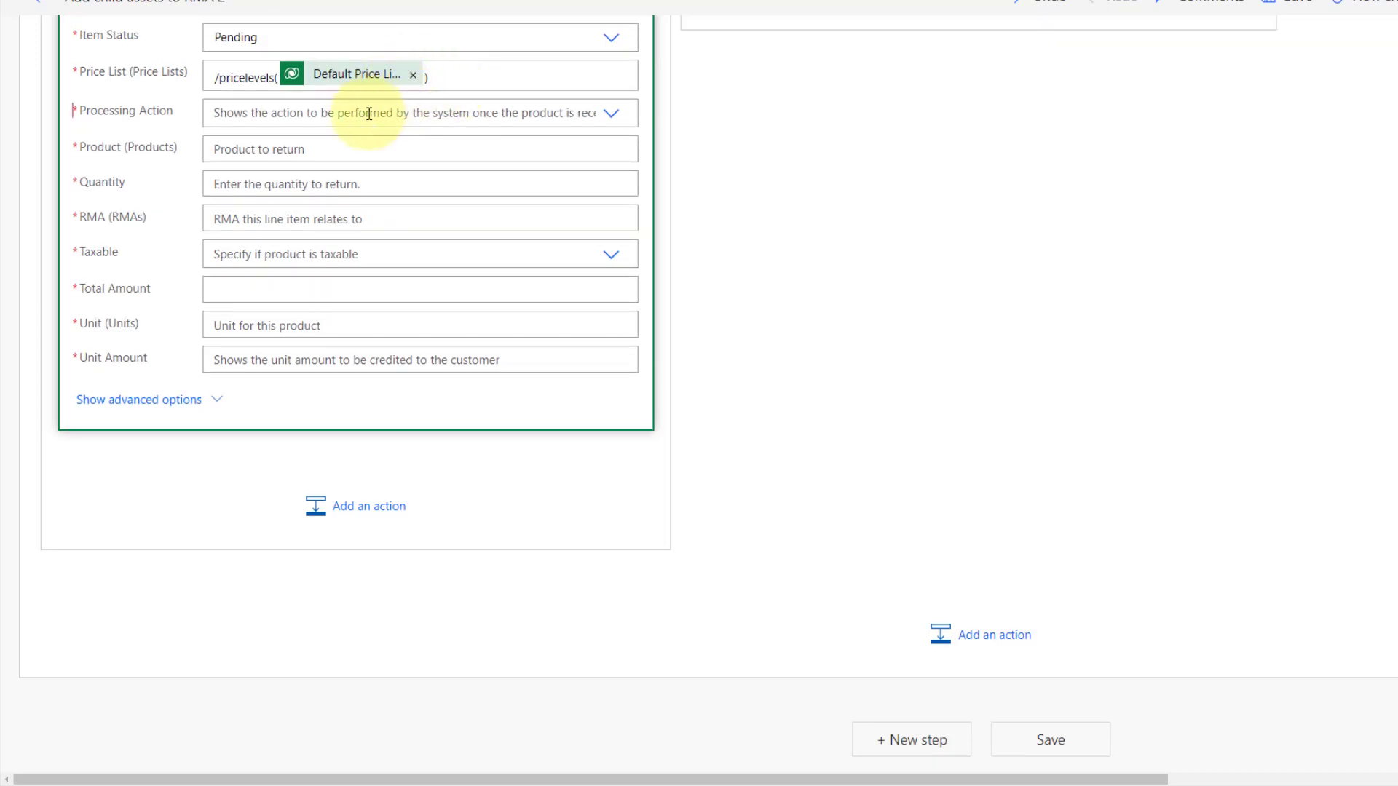
# Set the Processing Action of the RTW case's new row to Return to Warehouse.
pyautogui.click(367, 114)
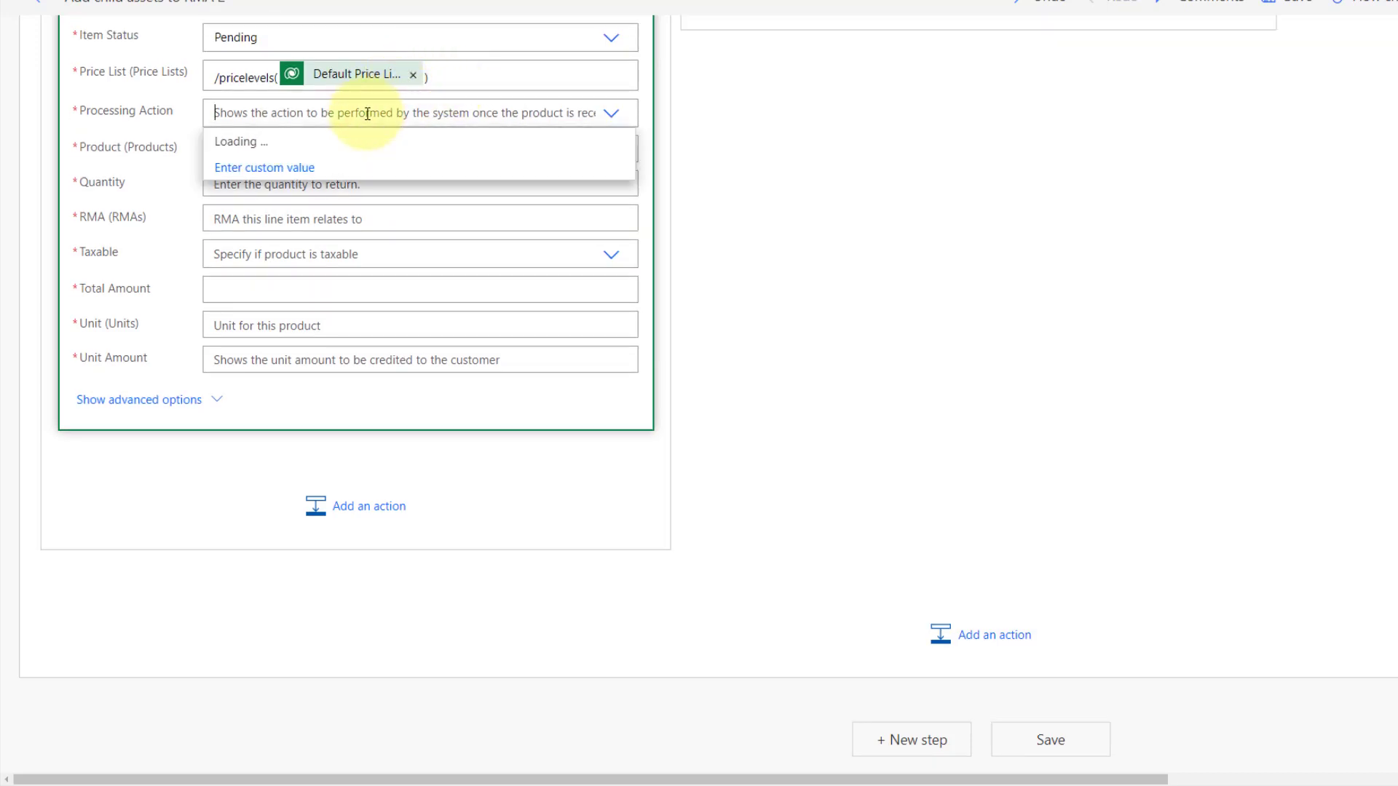
pyautogui.scroll(3, 434, 196)
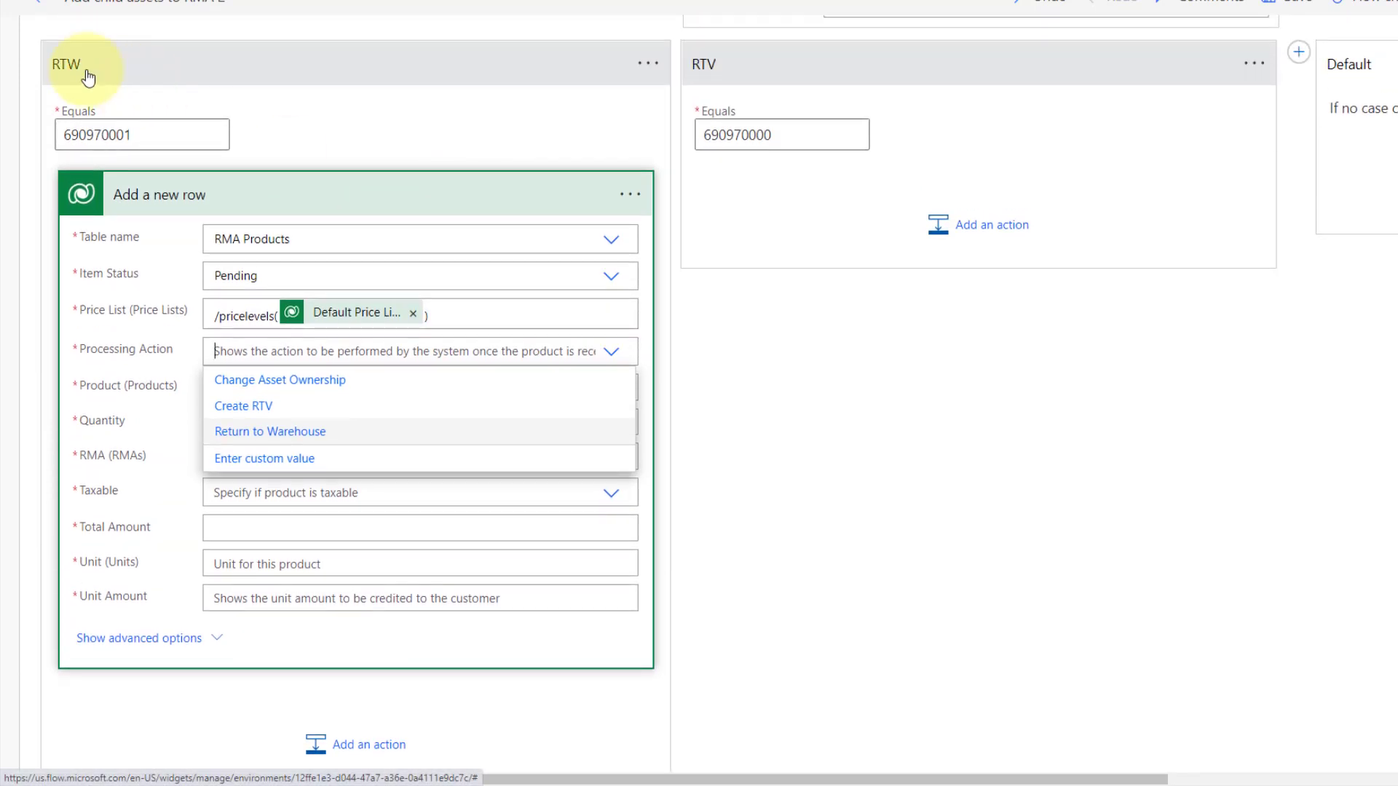
pyautogui.click(291, 433)
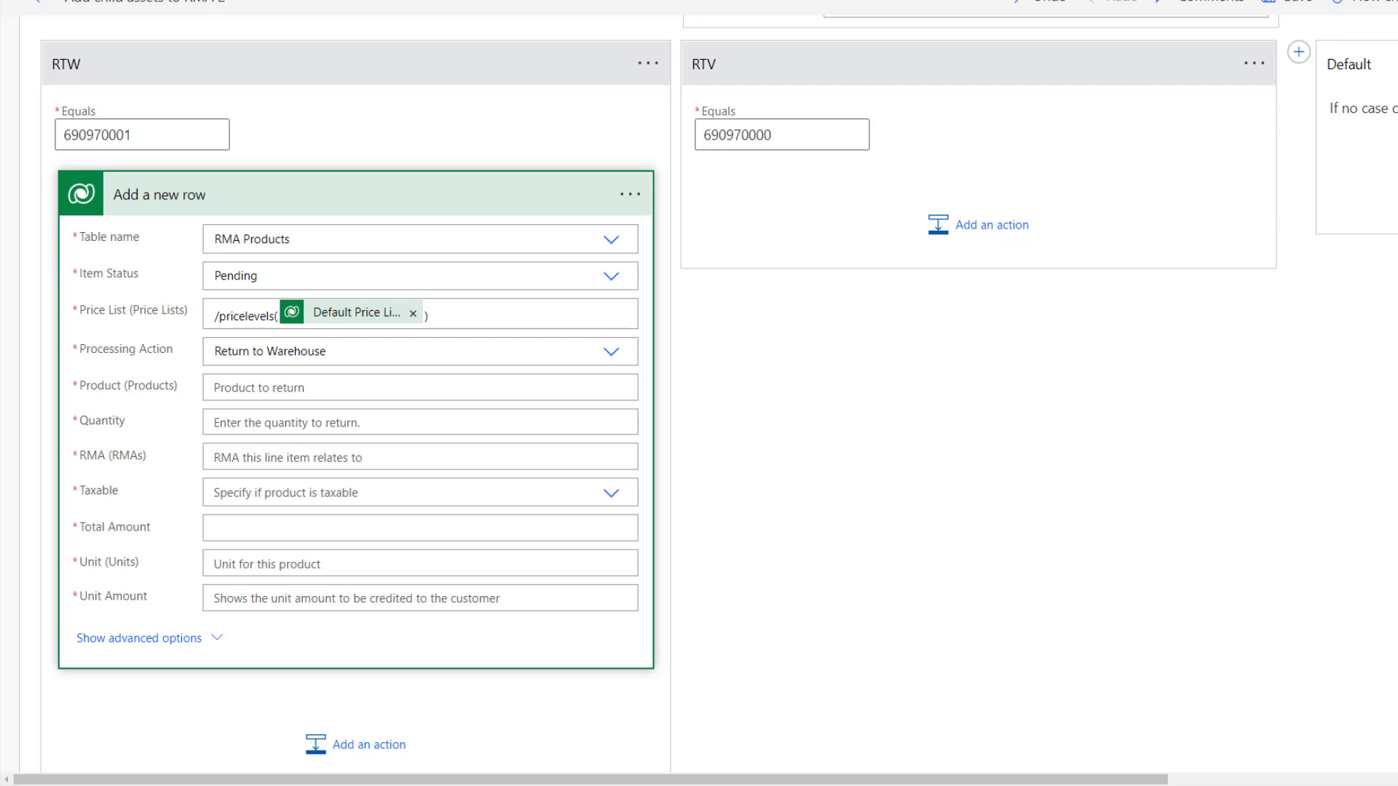
# Check which table the "List rows" action reads from.
pyautogui.scroll(5, 324, 410)
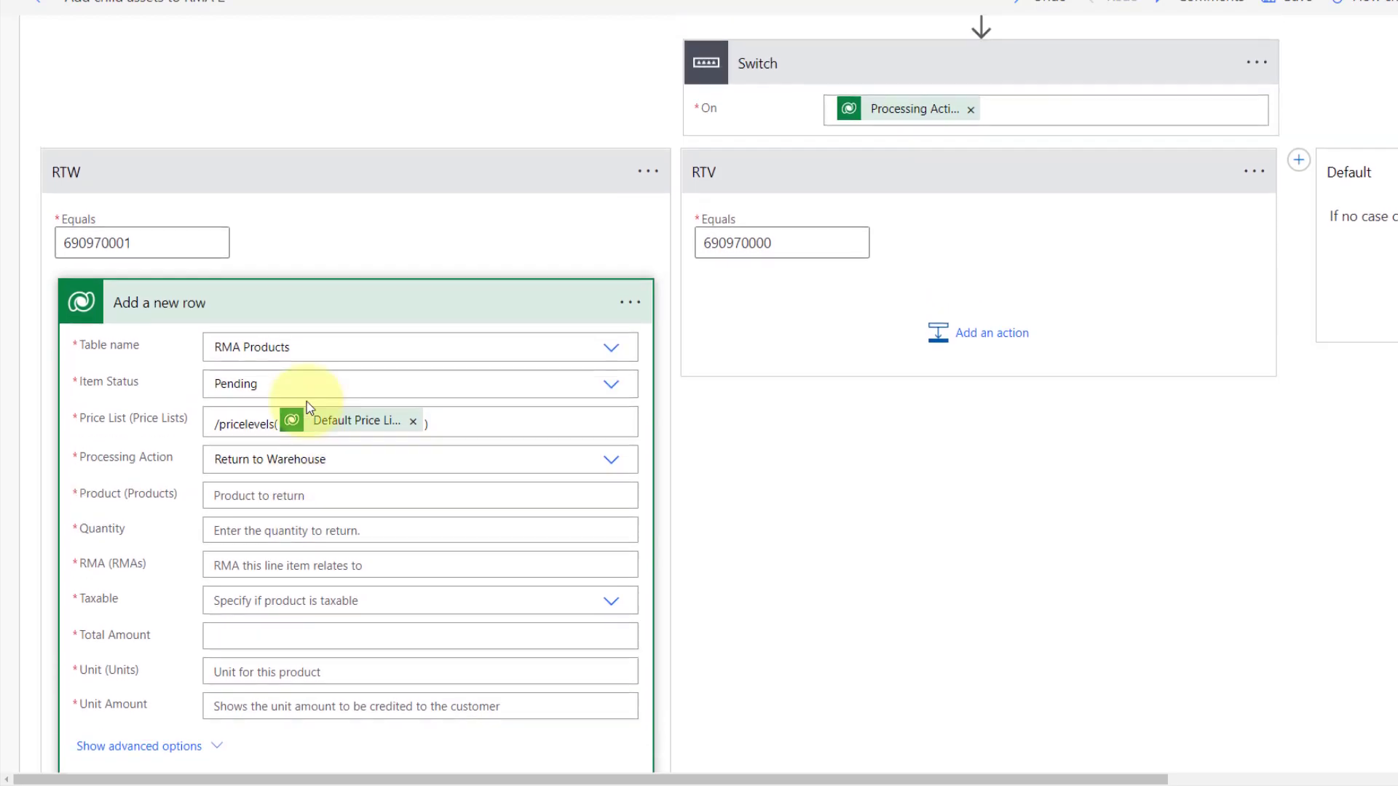
pyautogui.scroll(3, 836, 350)
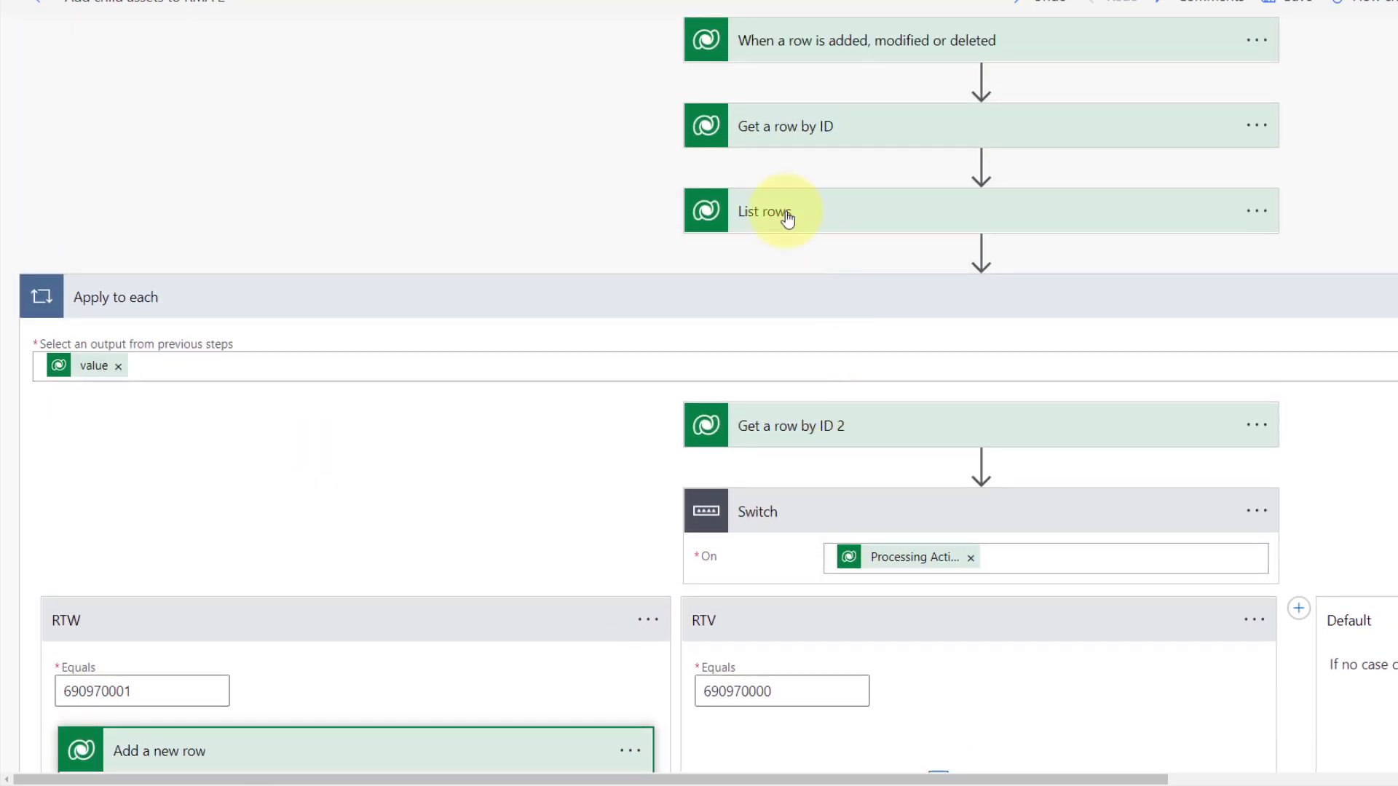
pyautogui.click(788, 218)
pyautogui.scroll(-8, 692, 396)
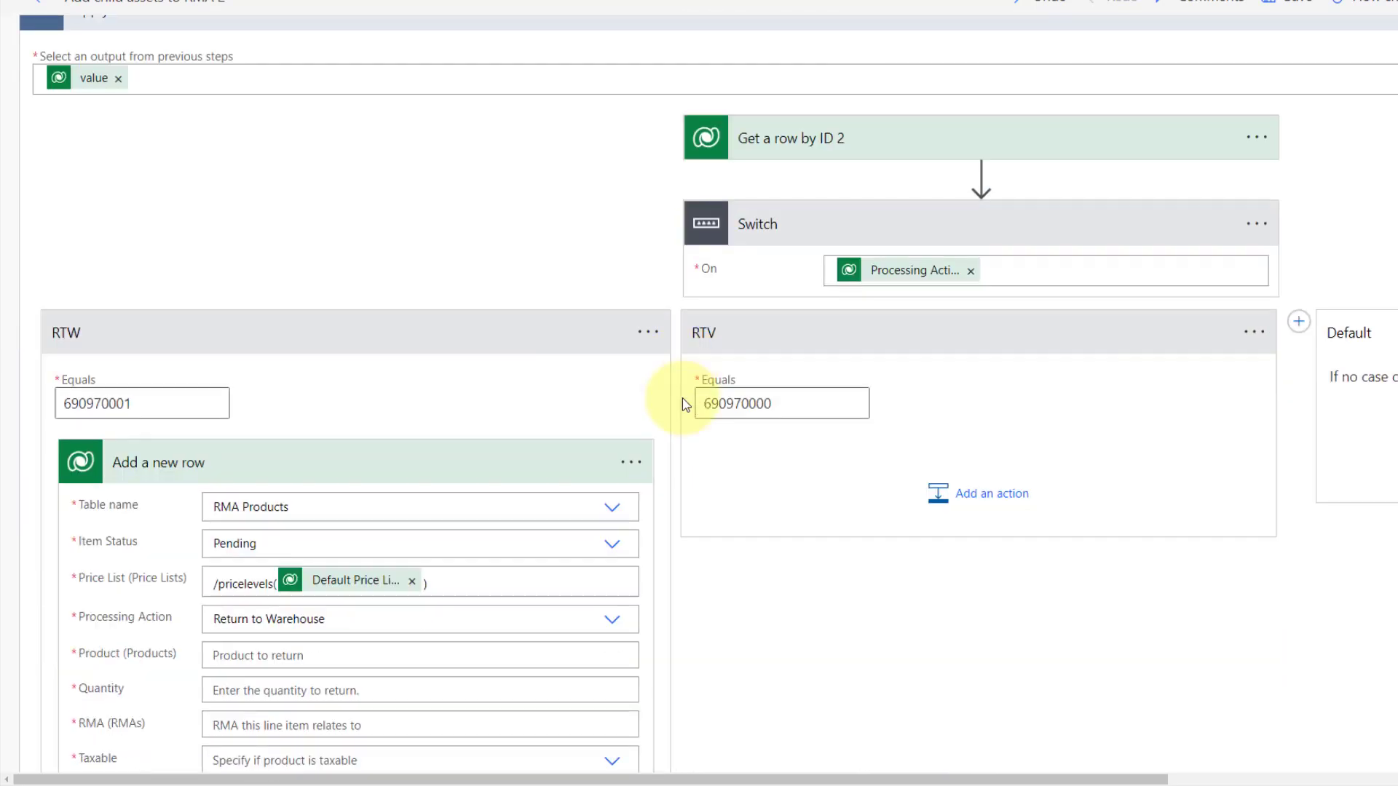
pyautogui.scroll(-1, 685, 405)
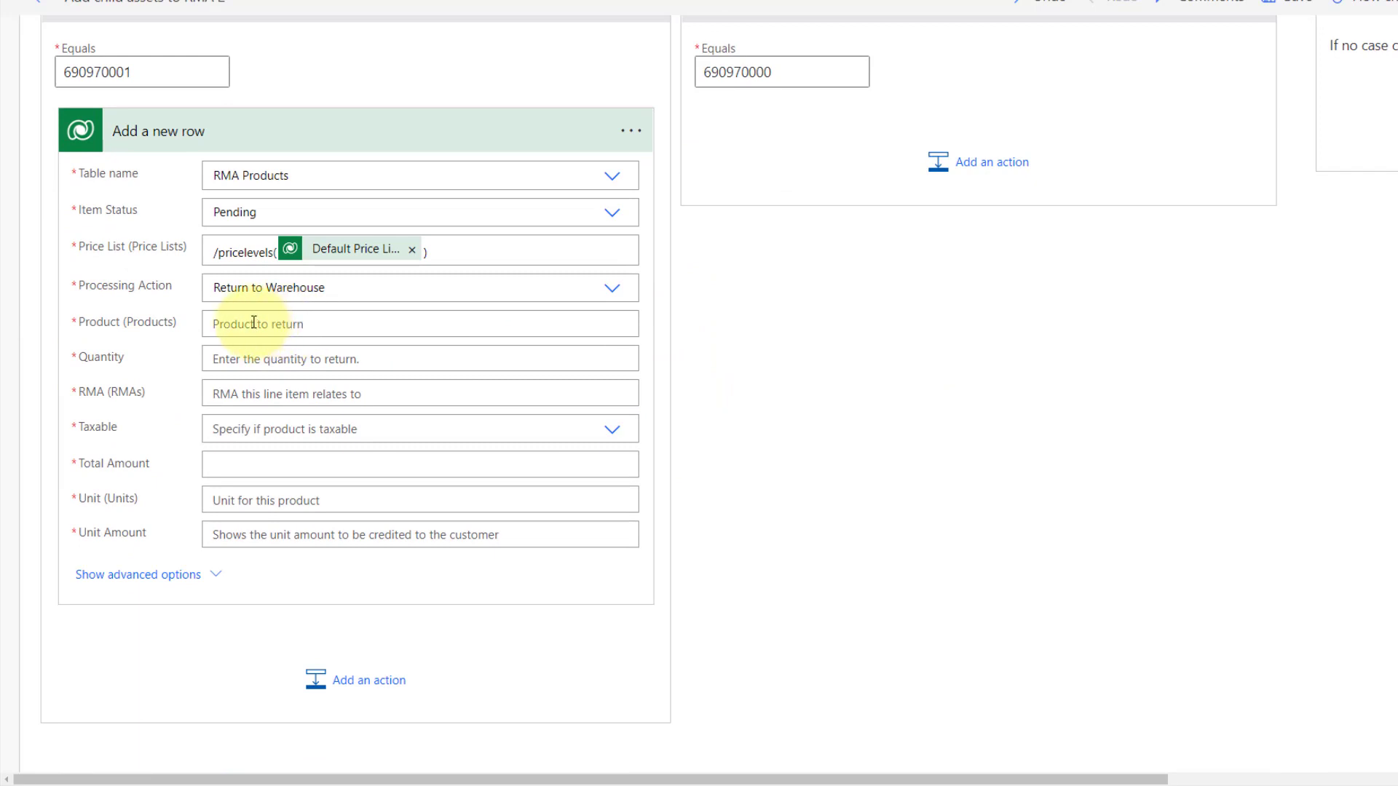
# Enter /products(Product (Value)) in the new row's Product field, using the dynamic value from "List rows".
pyautogui.click(254, 322)
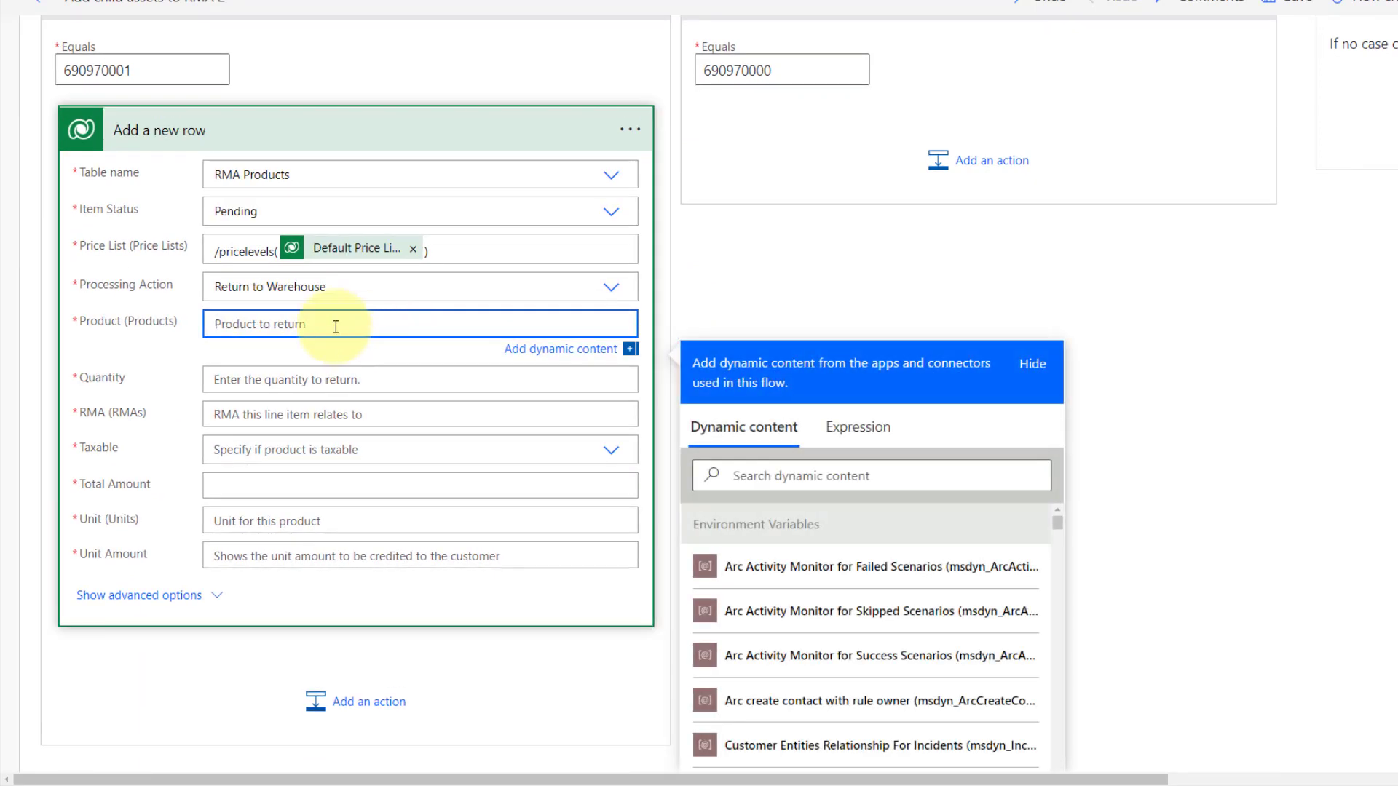
pyautogui.write('/products(')
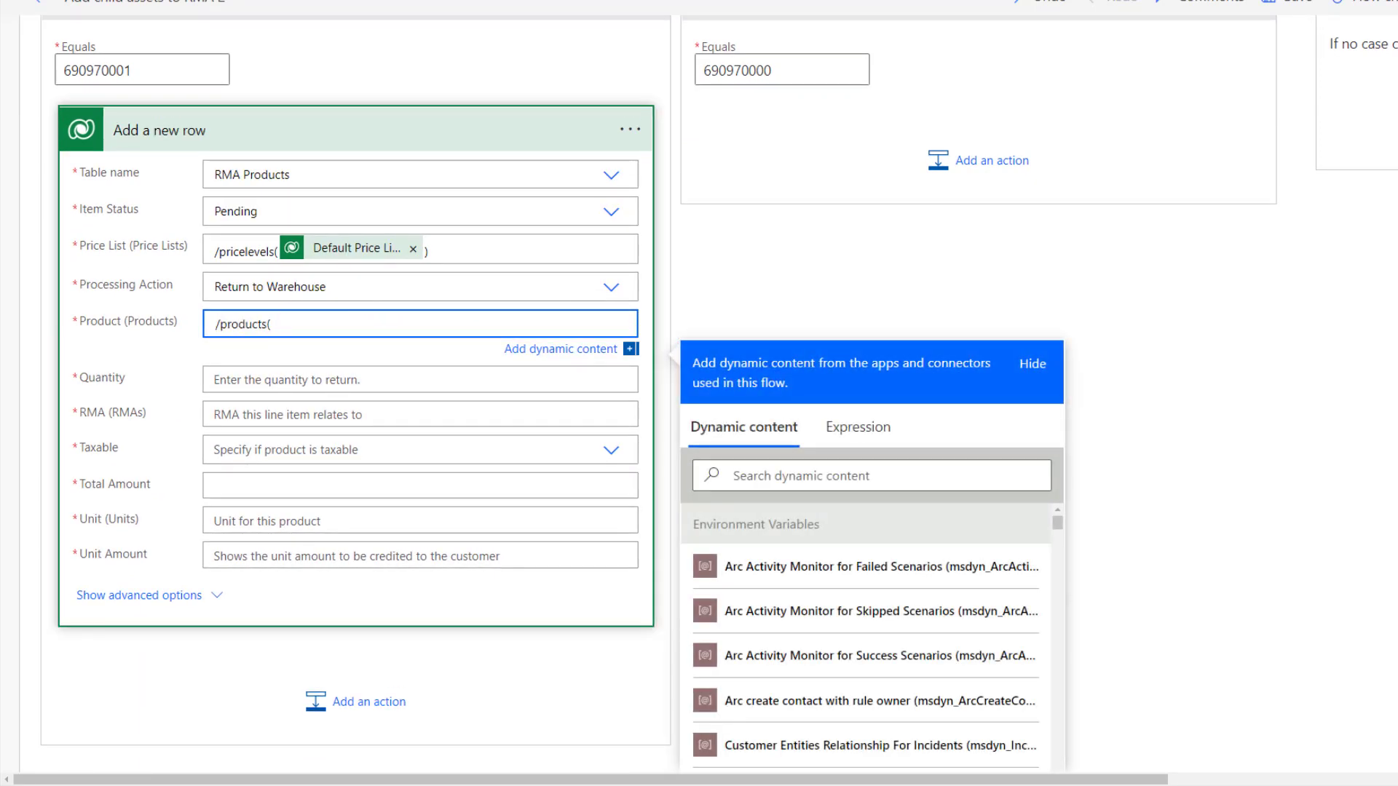
pyautogui.scroll(4, 906, 324)
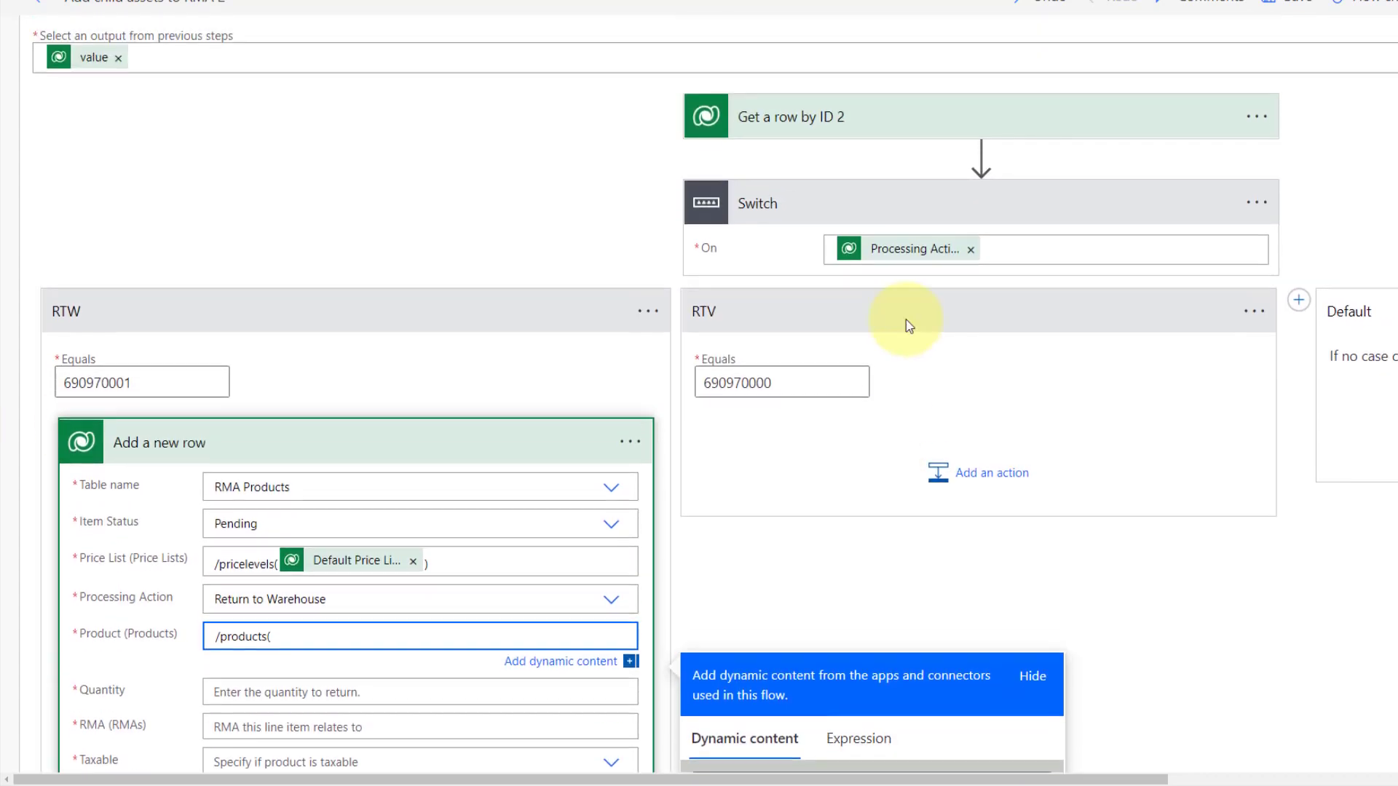
pyautogui.scroll(3, 906, 320)
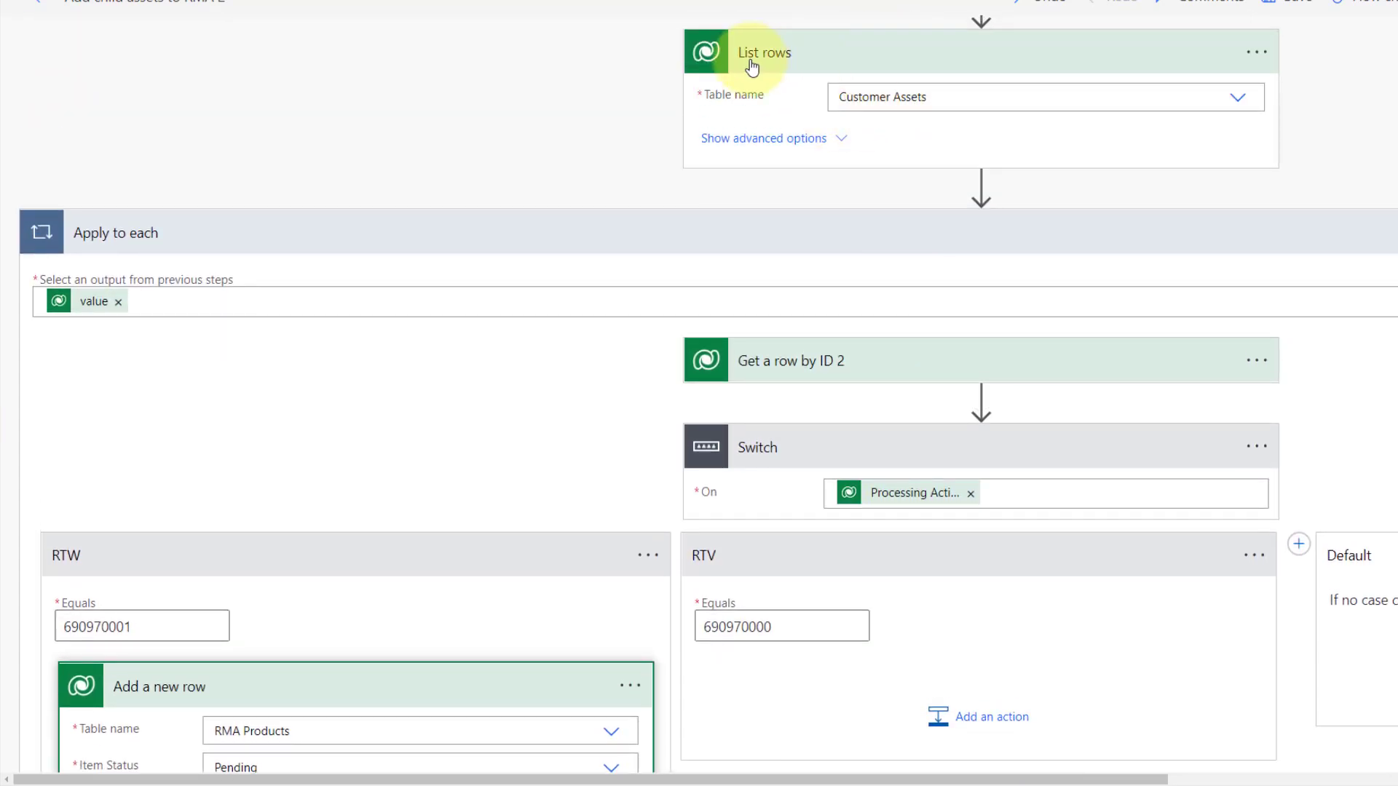
pyautogui.scroll(-6, 816, 362)
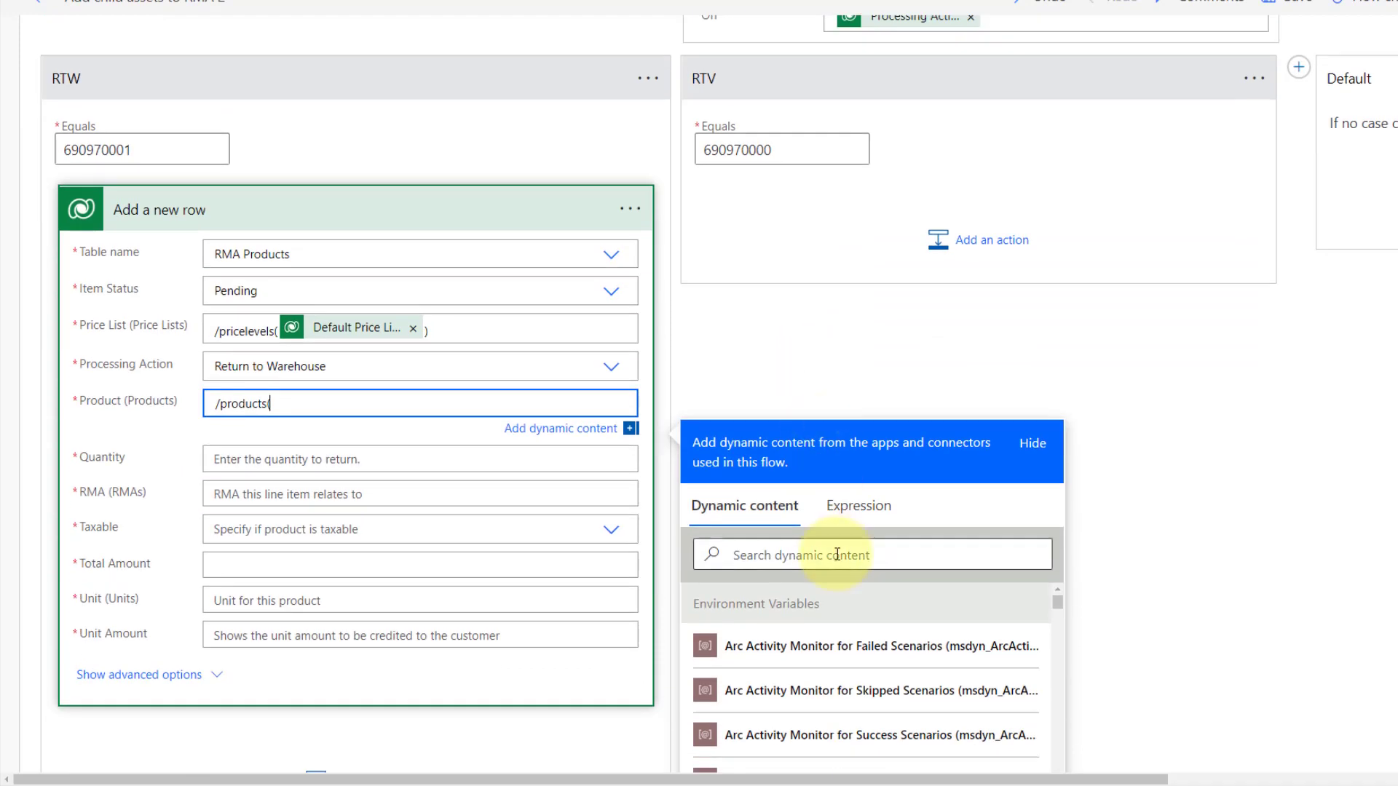
pyautogui.click(837, 555)
pyautogui.write('produc')
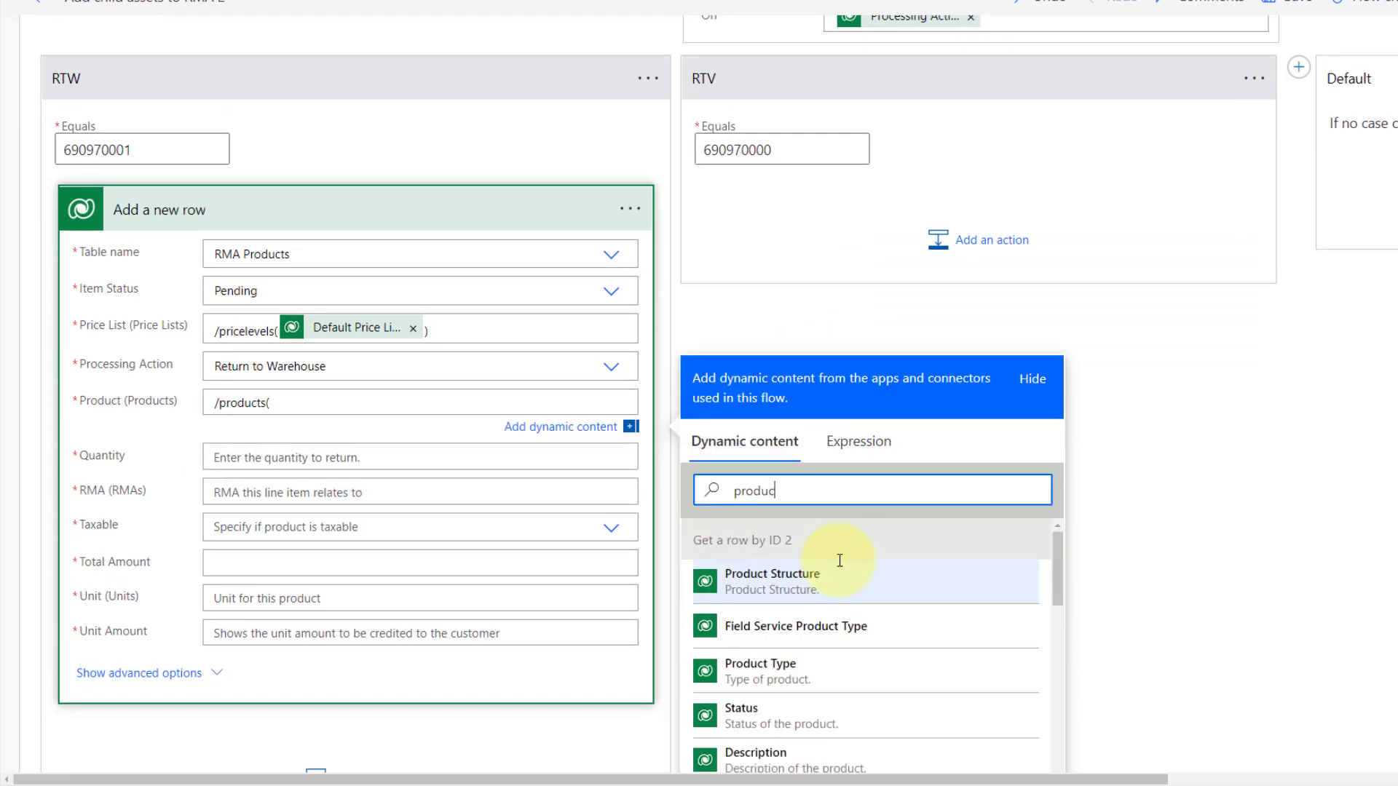
pyautogui.write('t')
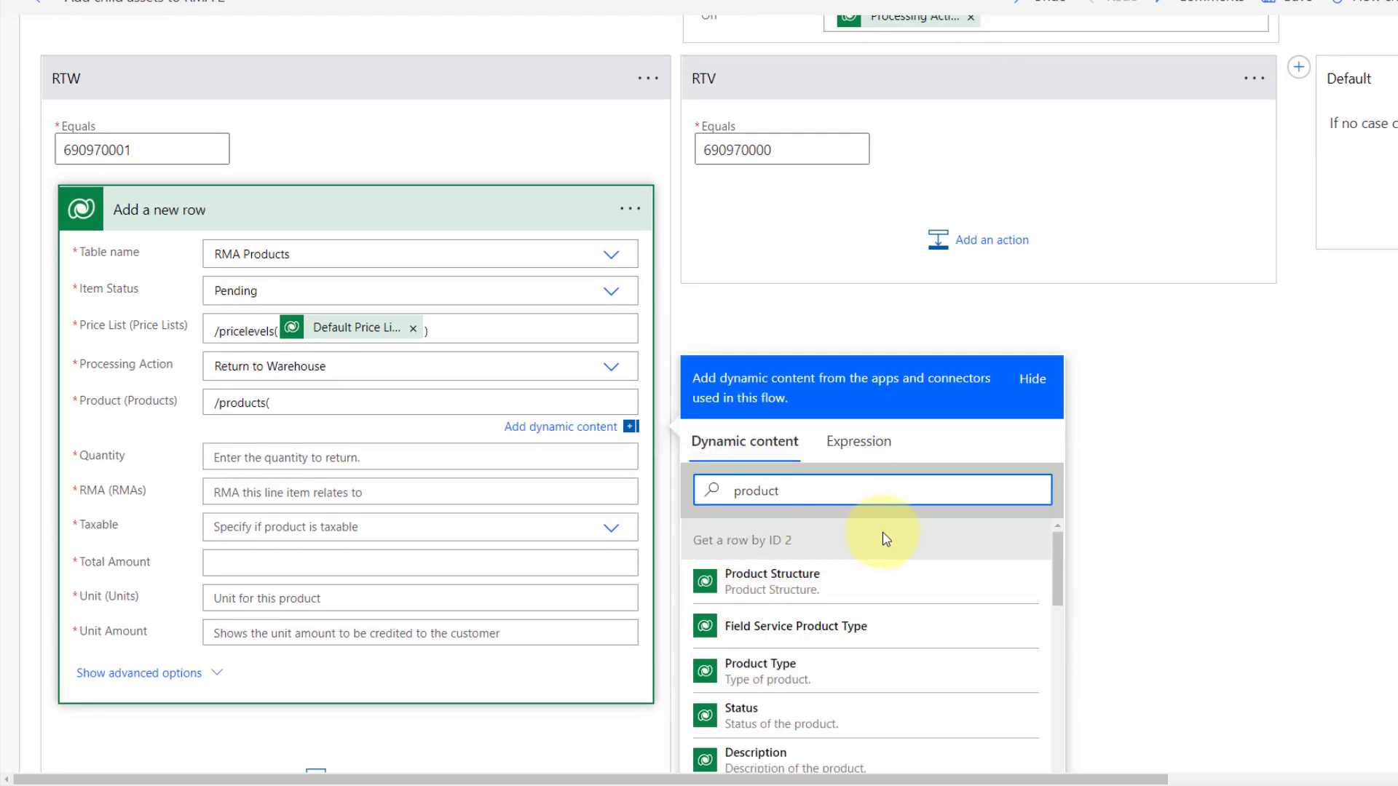
pyautogui.scroll(-5, 885, 539)
pyautogui.scroll(-2, 1155, 446)
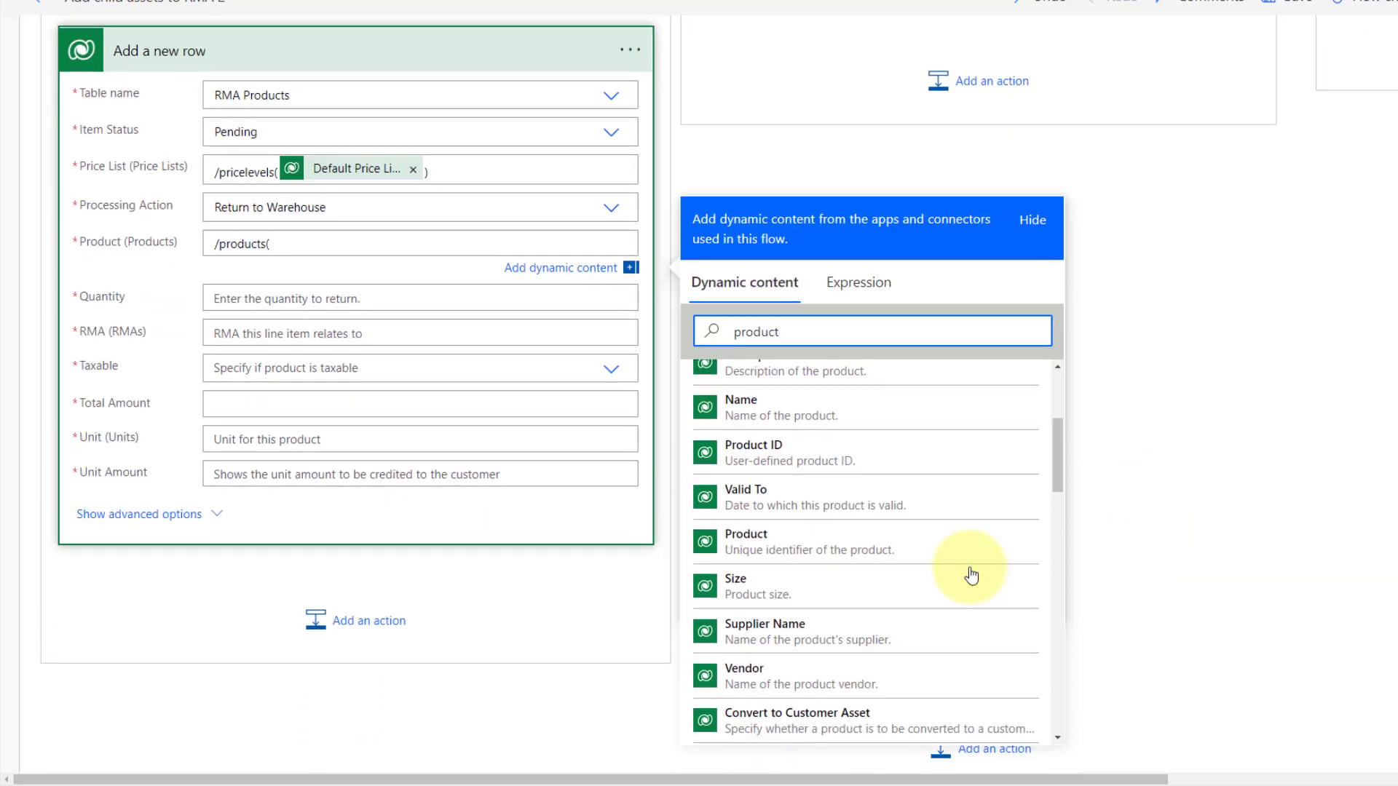
pyautogui.scroll(-3, 947, 568)
pyautogui.scroll(-4, 937, 568)
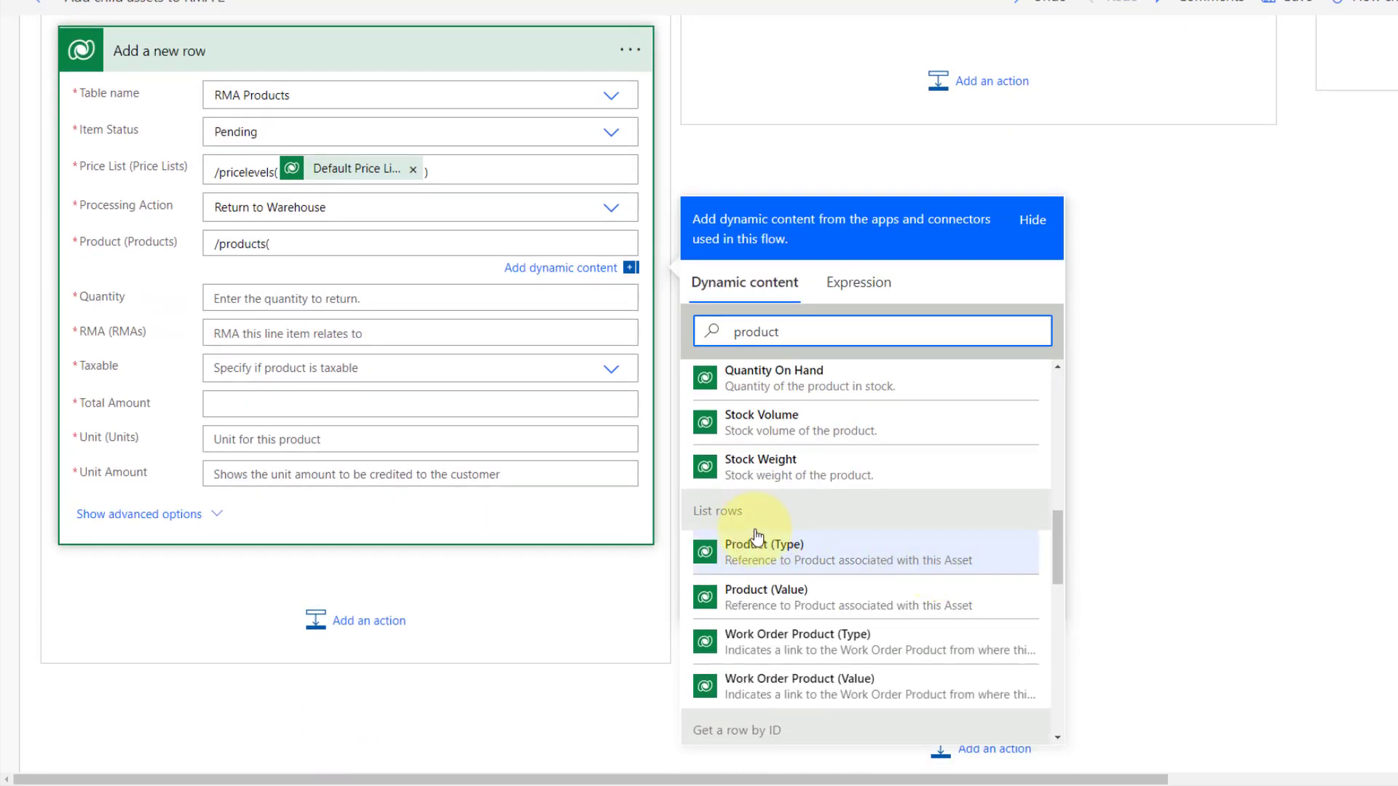
pyautogui.click(785, 599)
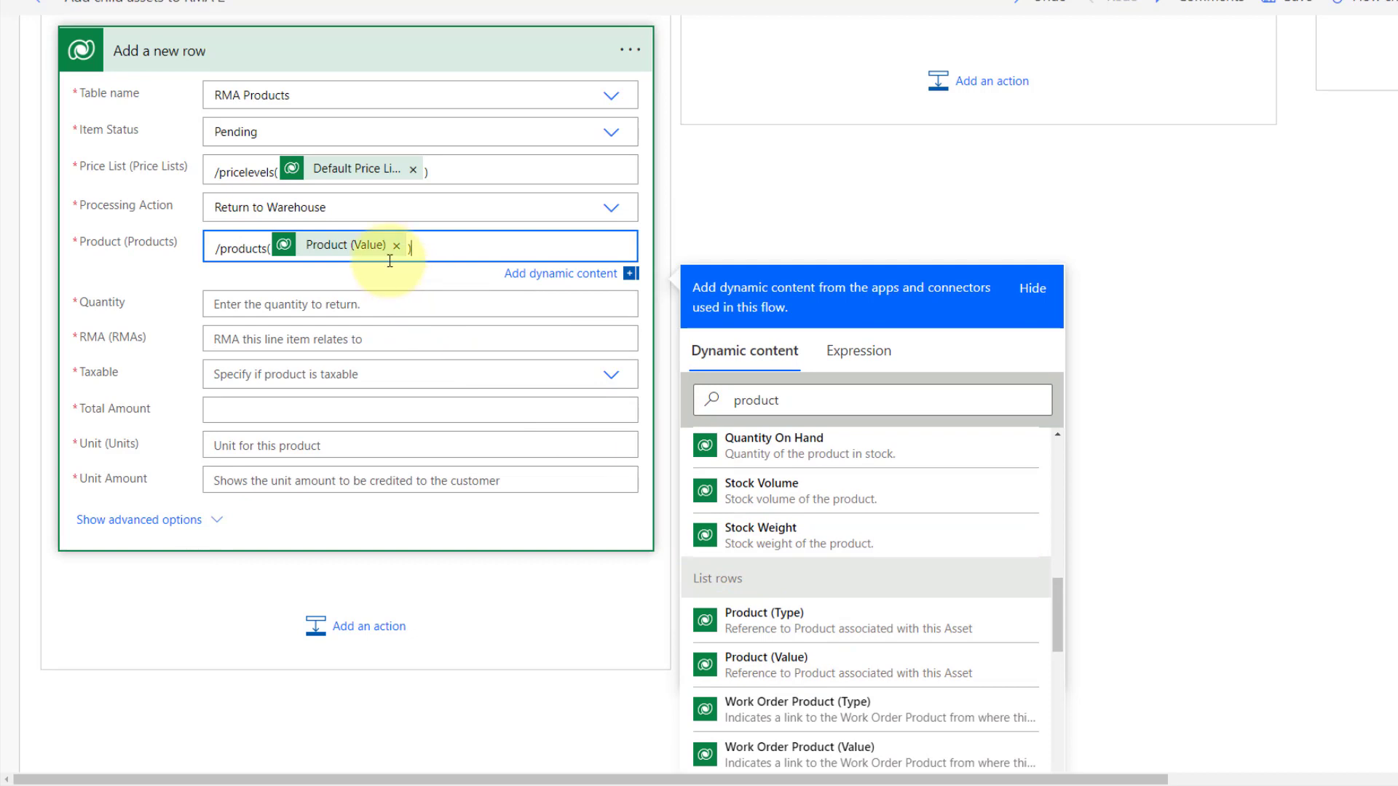
# Set the new row's Quantity to 1 and its RMA to /msdyn_rmas(RMA (Value)), using the dynamic value from the trigger.
pyautogui.click(371, 305)
pyautogui.write('1')
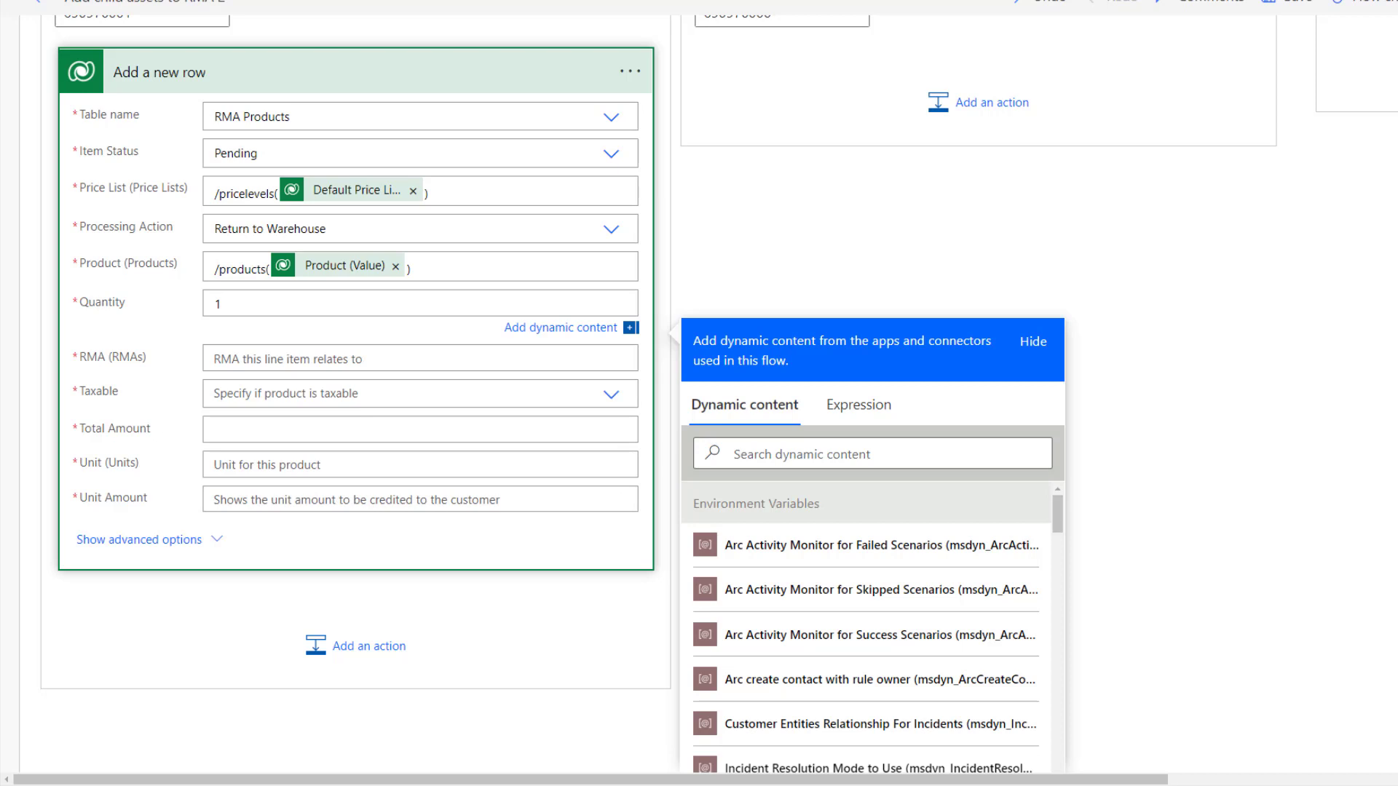
pyautogui.click(253, 357)
pyautogui.write('/msdyn_rmas')
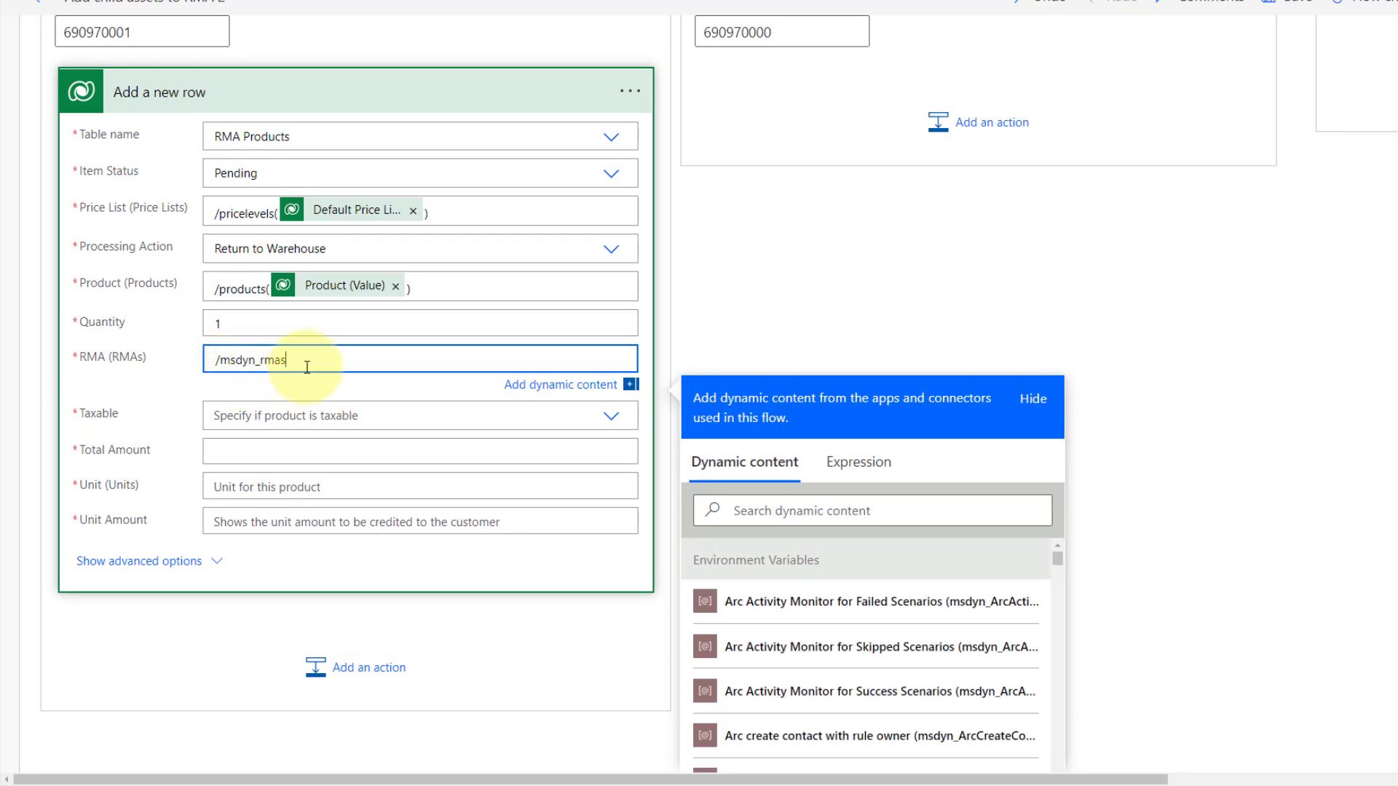
pyautogui.write('(')
pyautogui.click(812, 504)
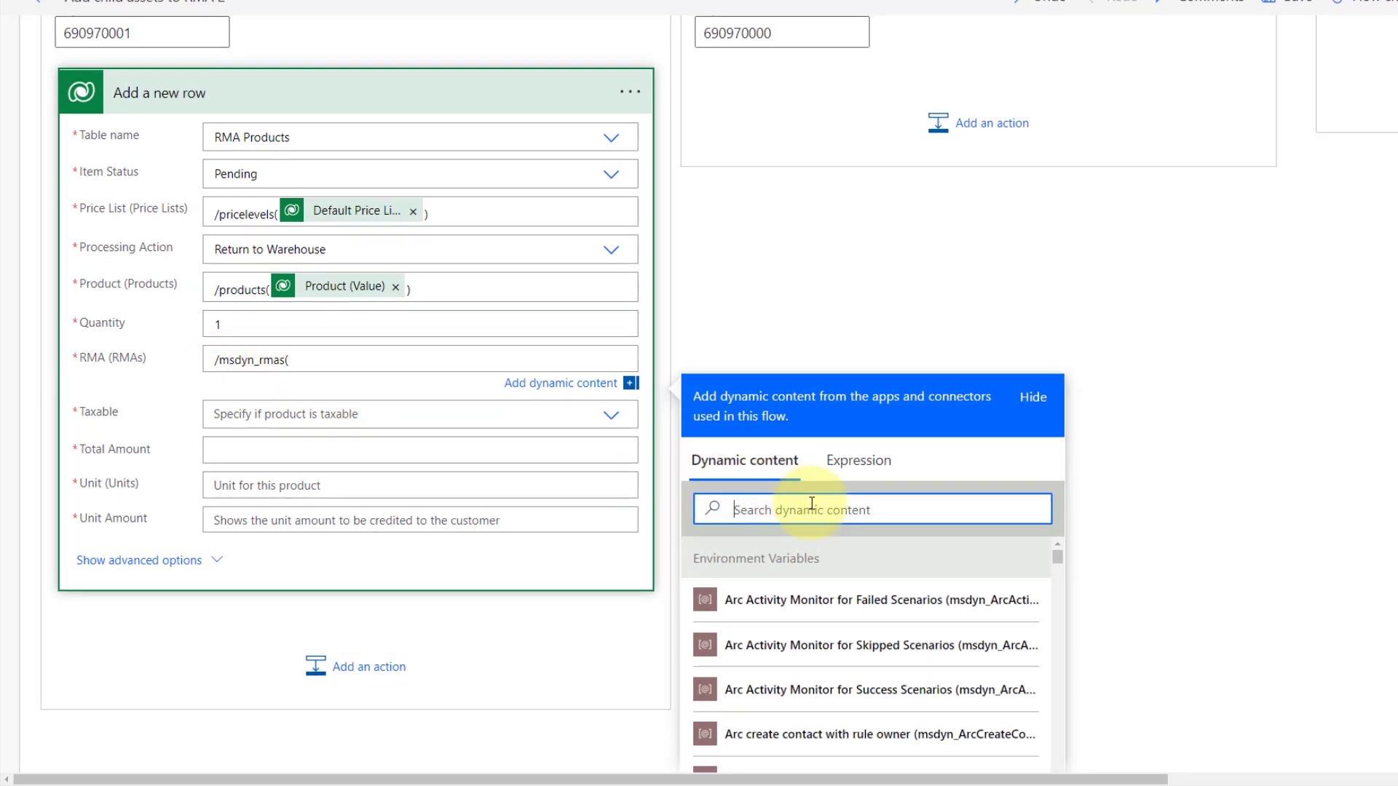
pyautogui.write('rma')
pyautogui.scroll(-2, 840, 459)
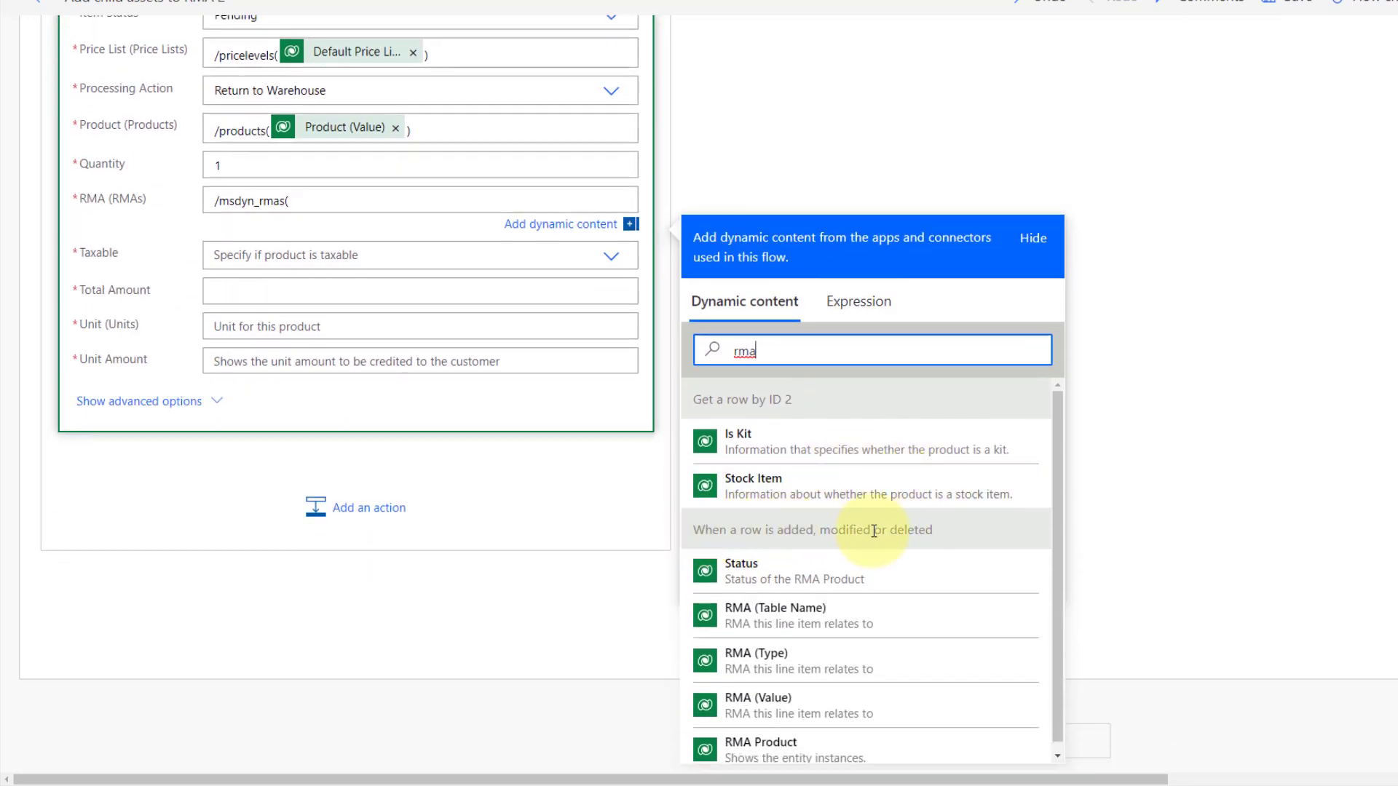
pyautogui.click(764, 707)
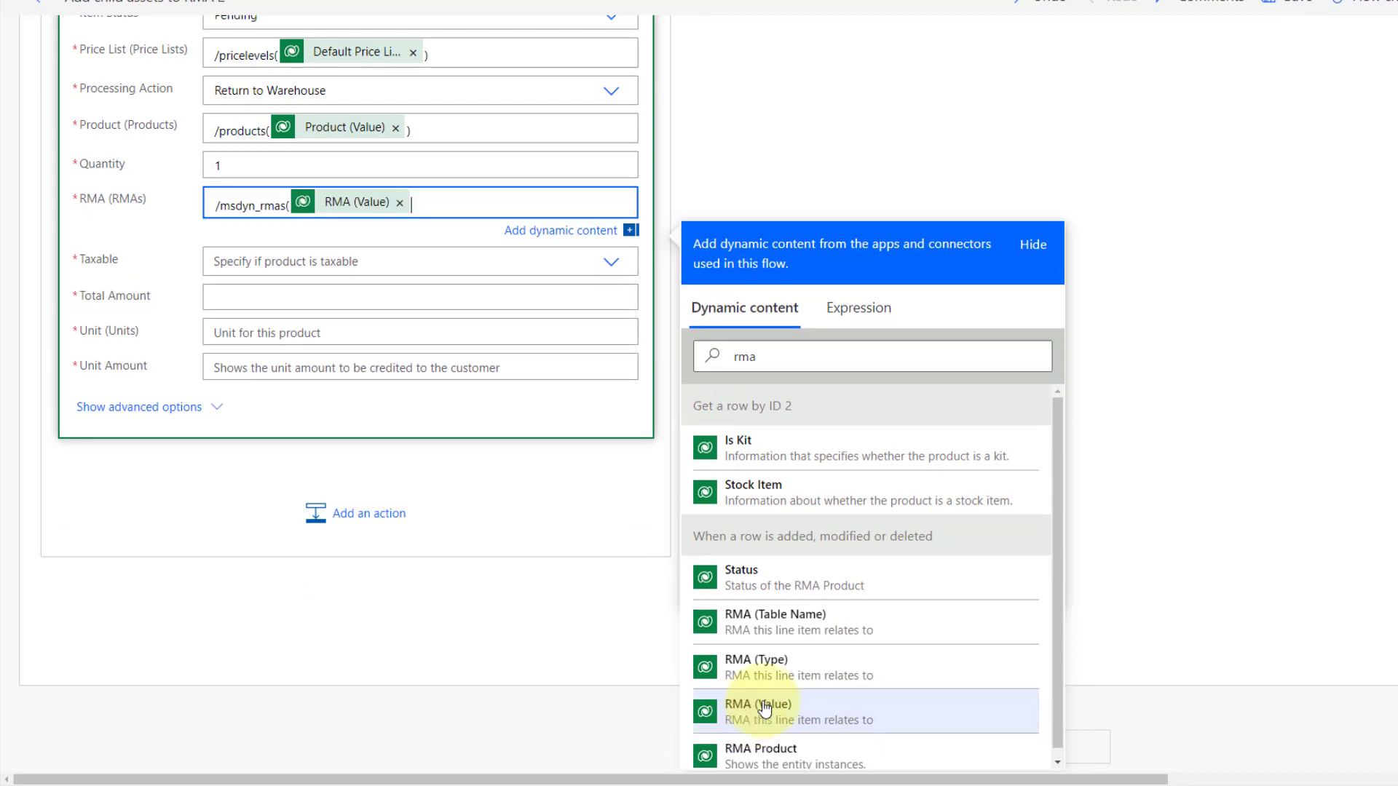
pyautogui.write(')')
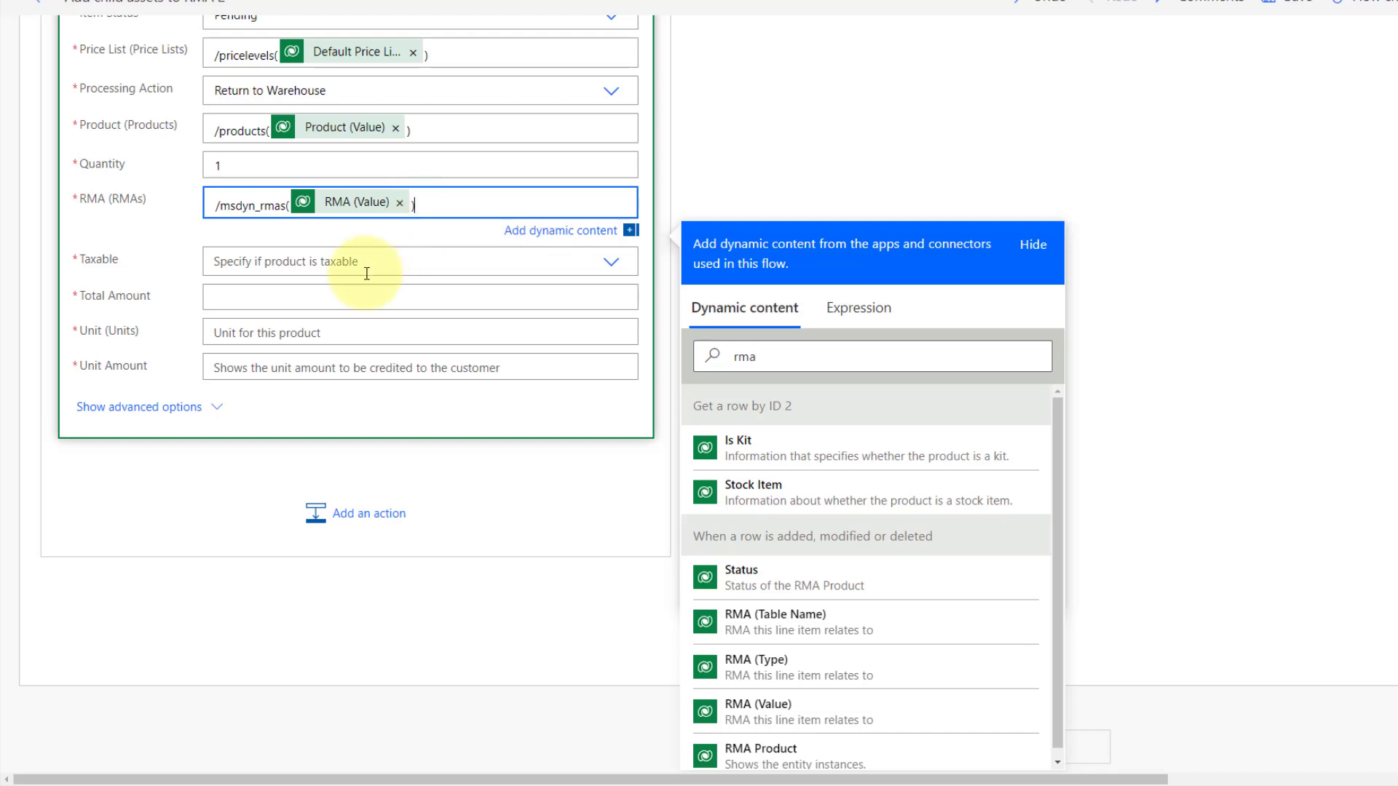
# Review the "Get a row by ID 2" settings as a possible source for the new row's Taxable value.
pyautogui.click(214, 261)
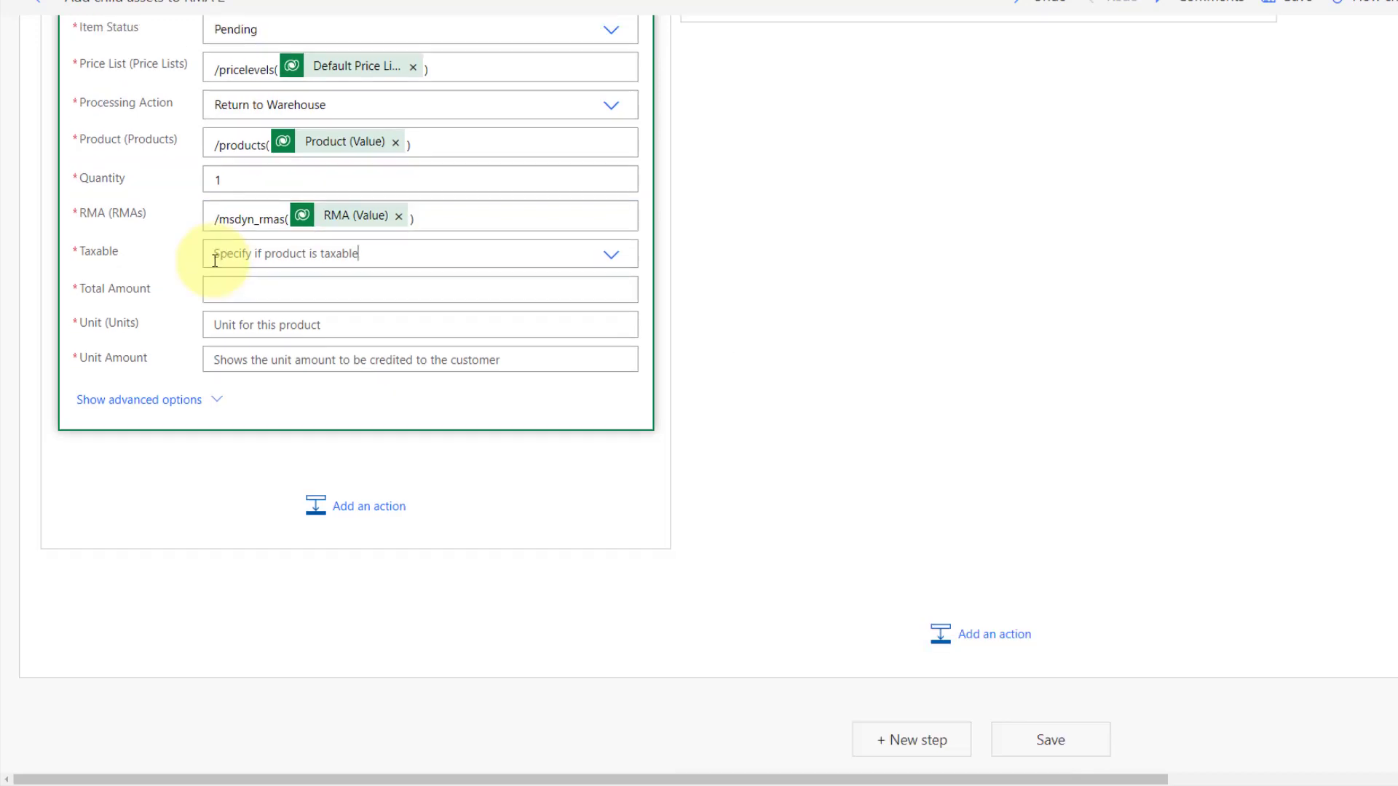
pyautogui.scroll(9, 741, 413)
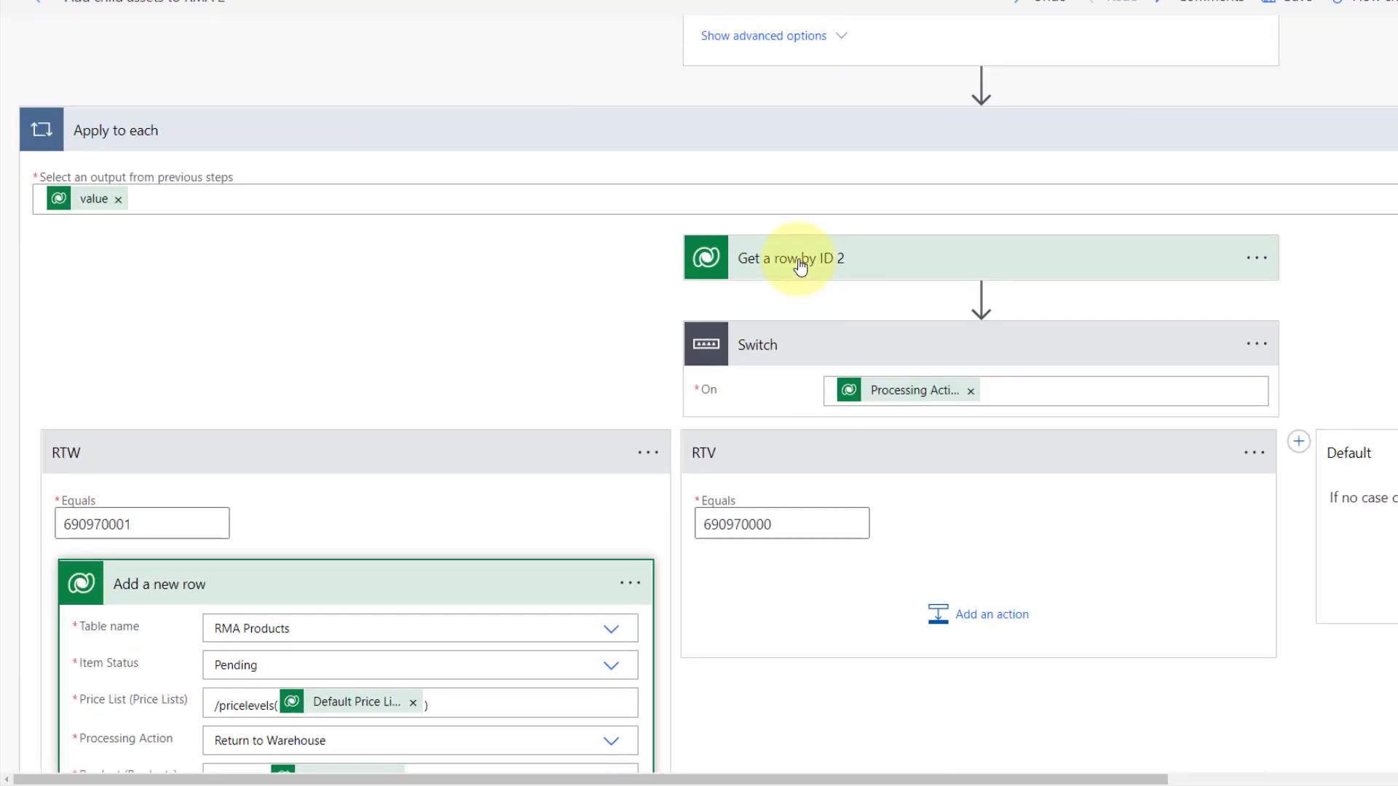
pyautogui.click(801, 267)
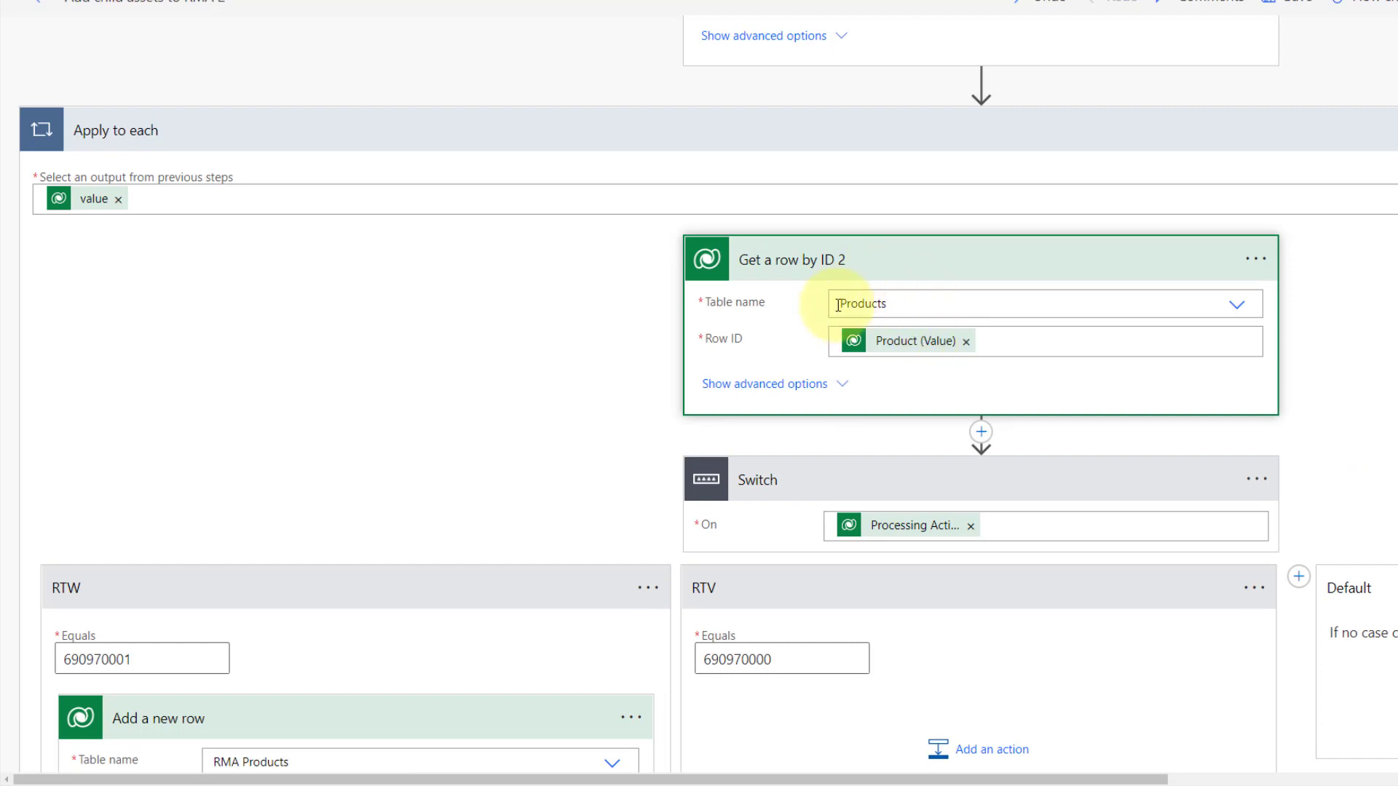
pyautogui.scroll(1, 867, 296)
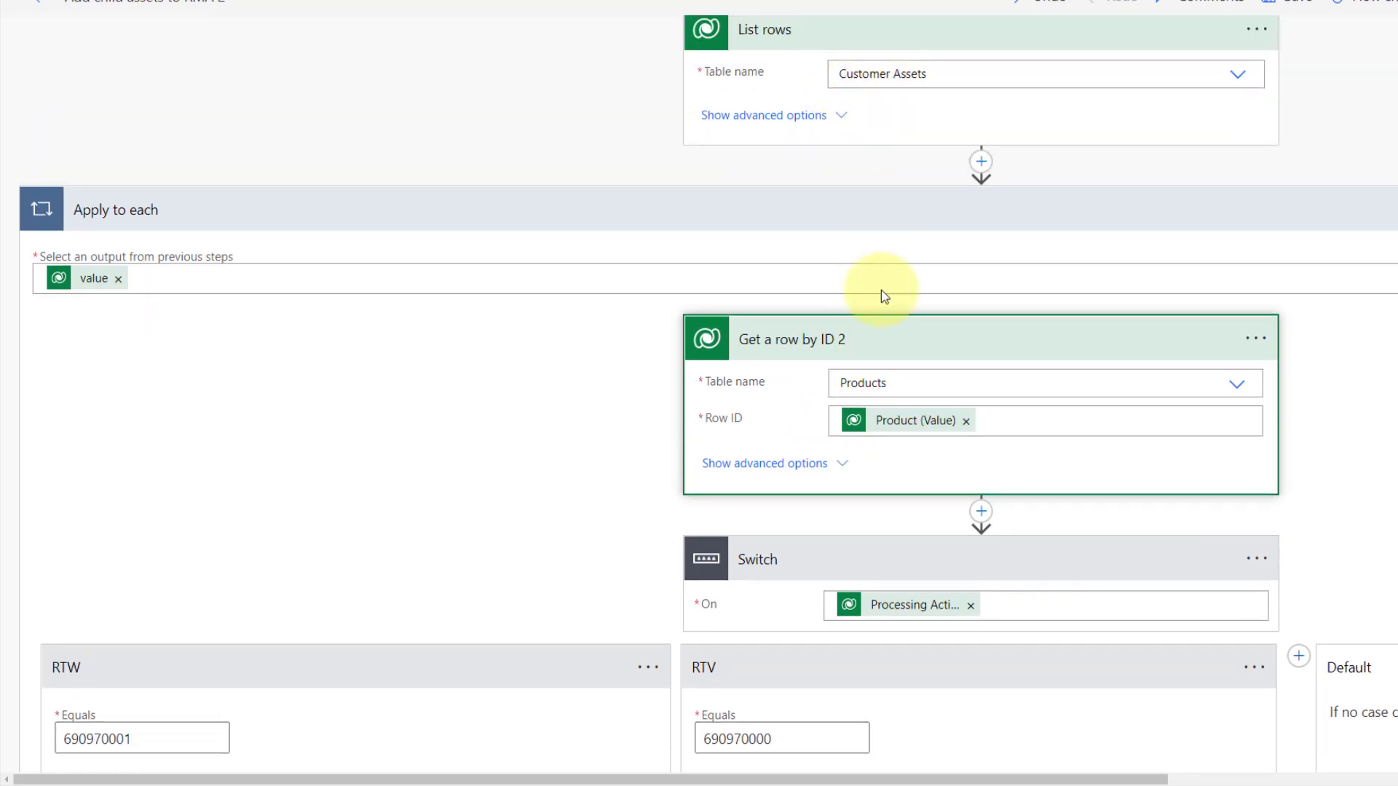
pyautogui.scroll(-2, 853, 367)
pyautogui.scroll(-6, 845, 406)
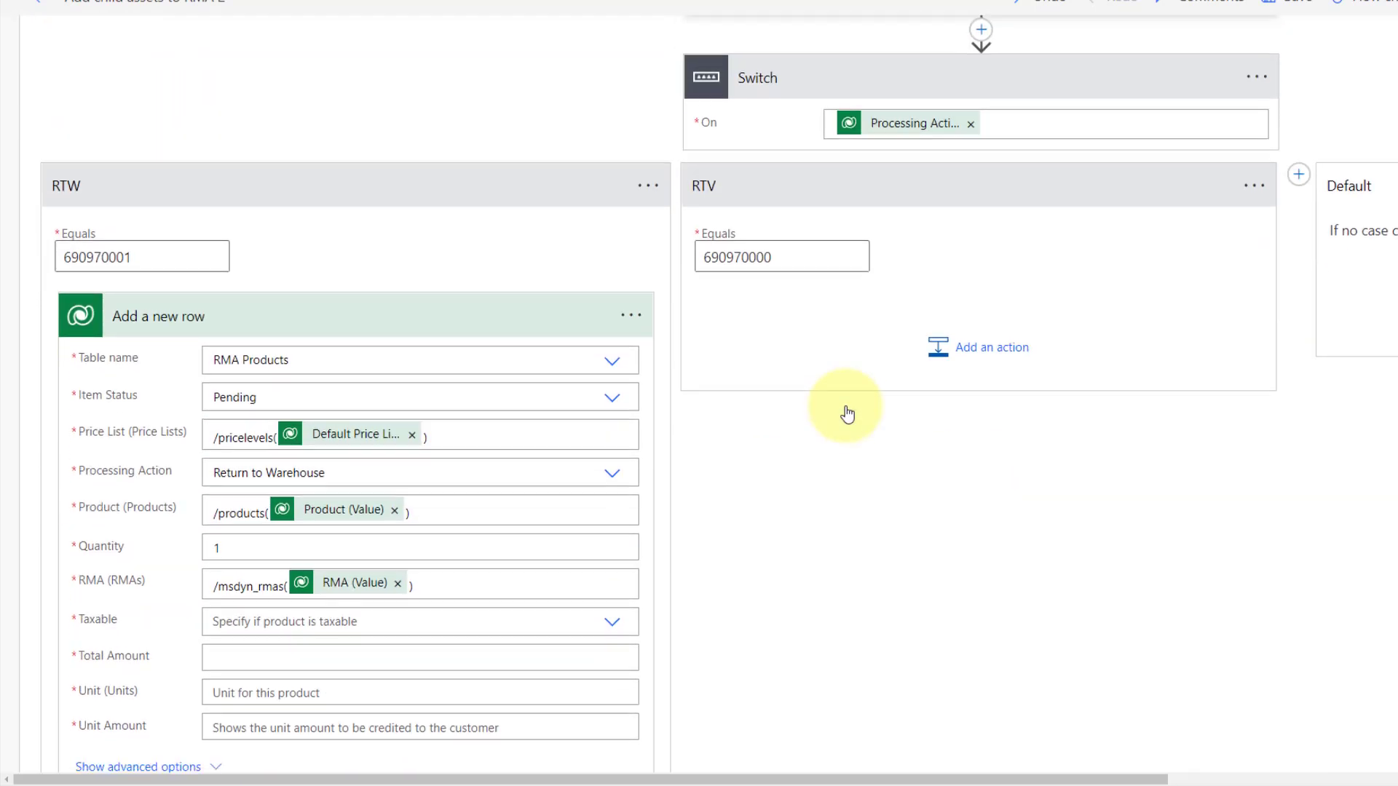
# Give the new row's Taxable field a custom value, using the dynamic Taxable value from "Get a row by ID 2".
pyautogui.click(284, 469)
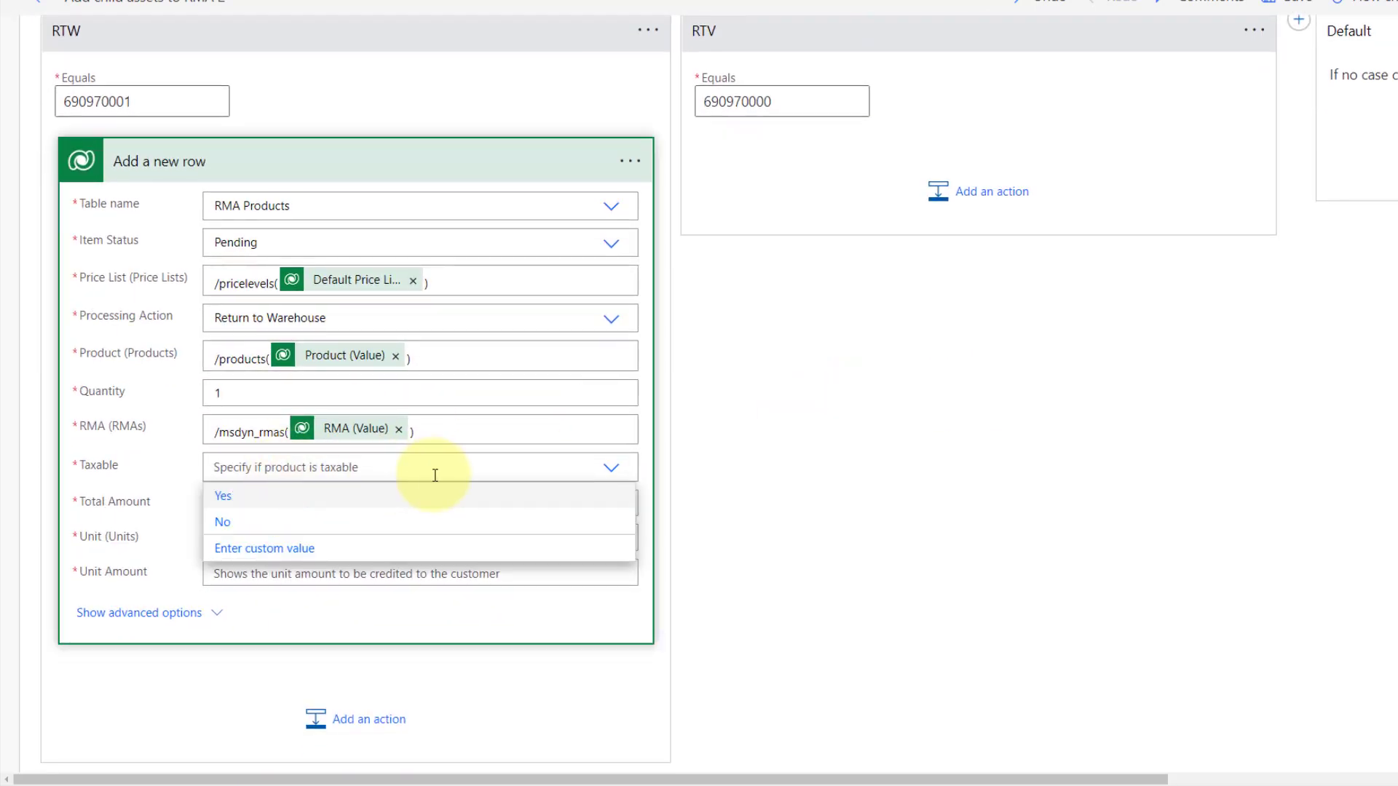
pyautogui.click(258, 555)
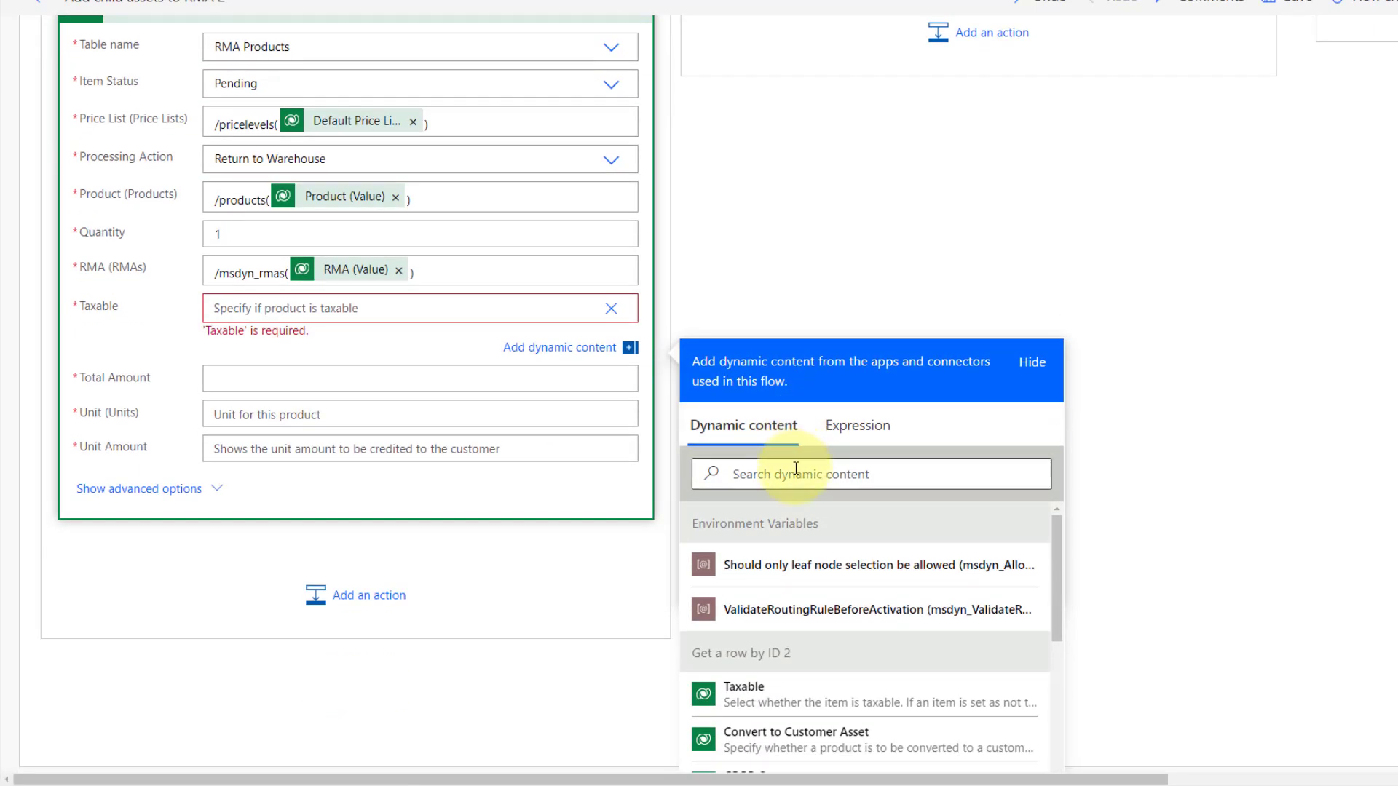
pyautogui.click(796, 471)
pyautogui.write('taxa')
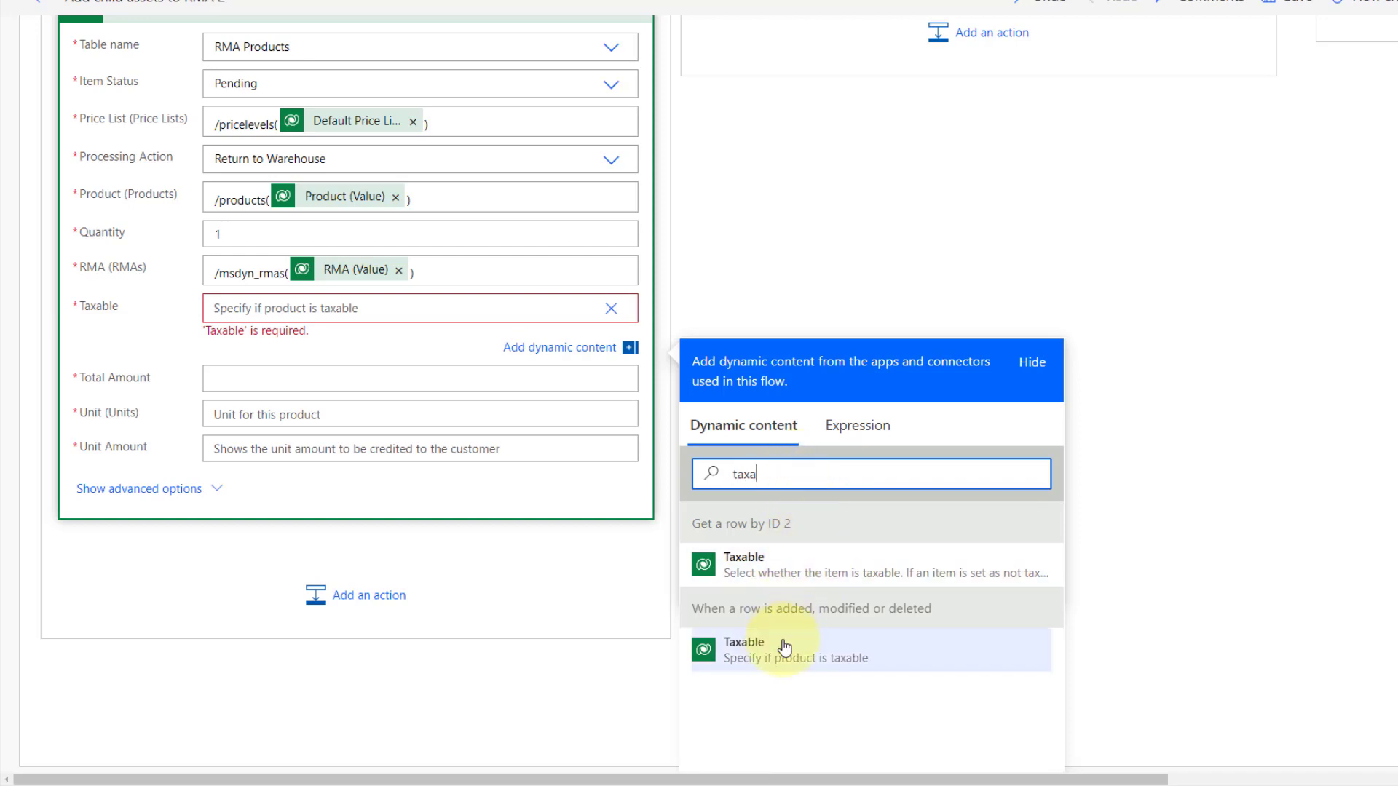
pyautogui.click(757, 572)
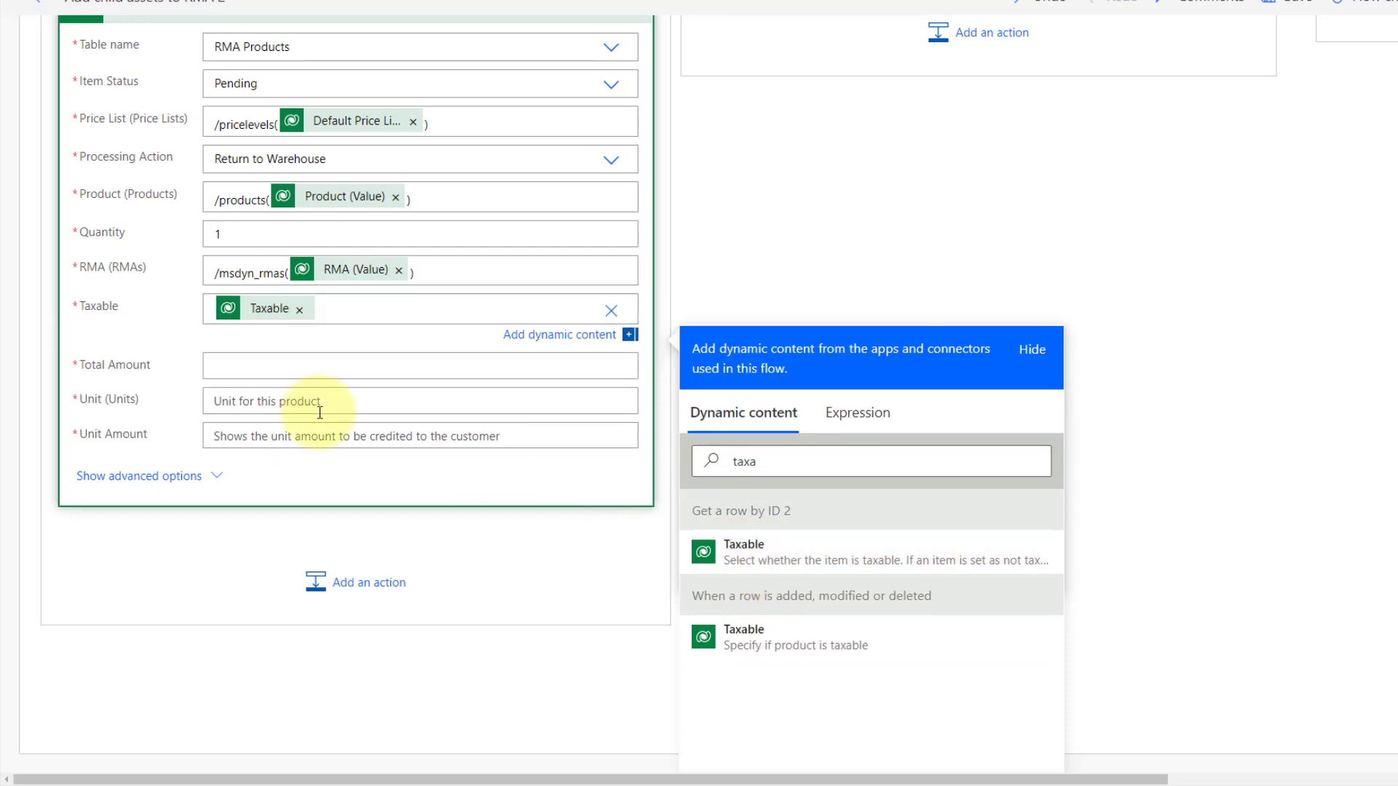
# Fill the new row's Total Amount with the dynamic List Price value from "Get a row by ID 2".
pyautogui.click(242, 364)
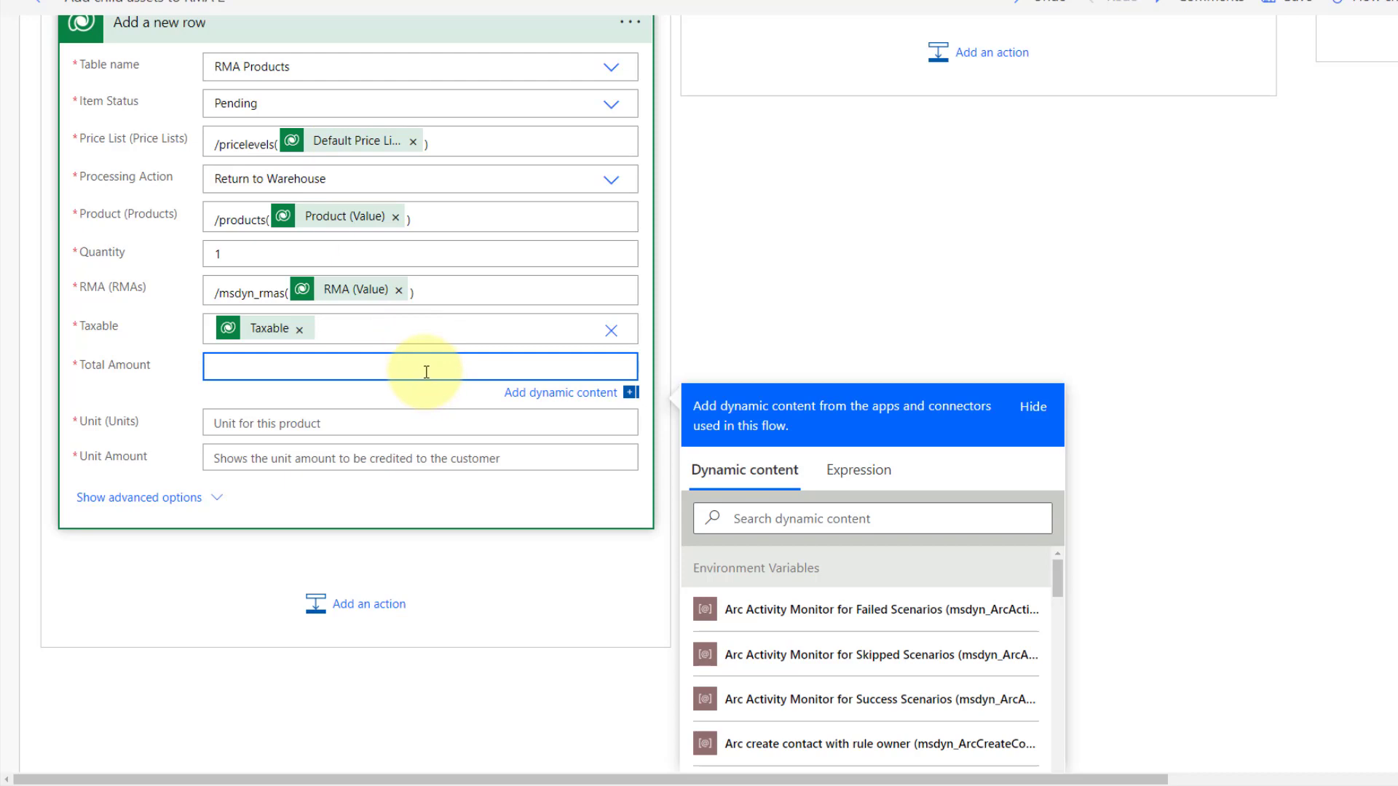
pyautogui.click(767, 518)
pyautogui.write('list')
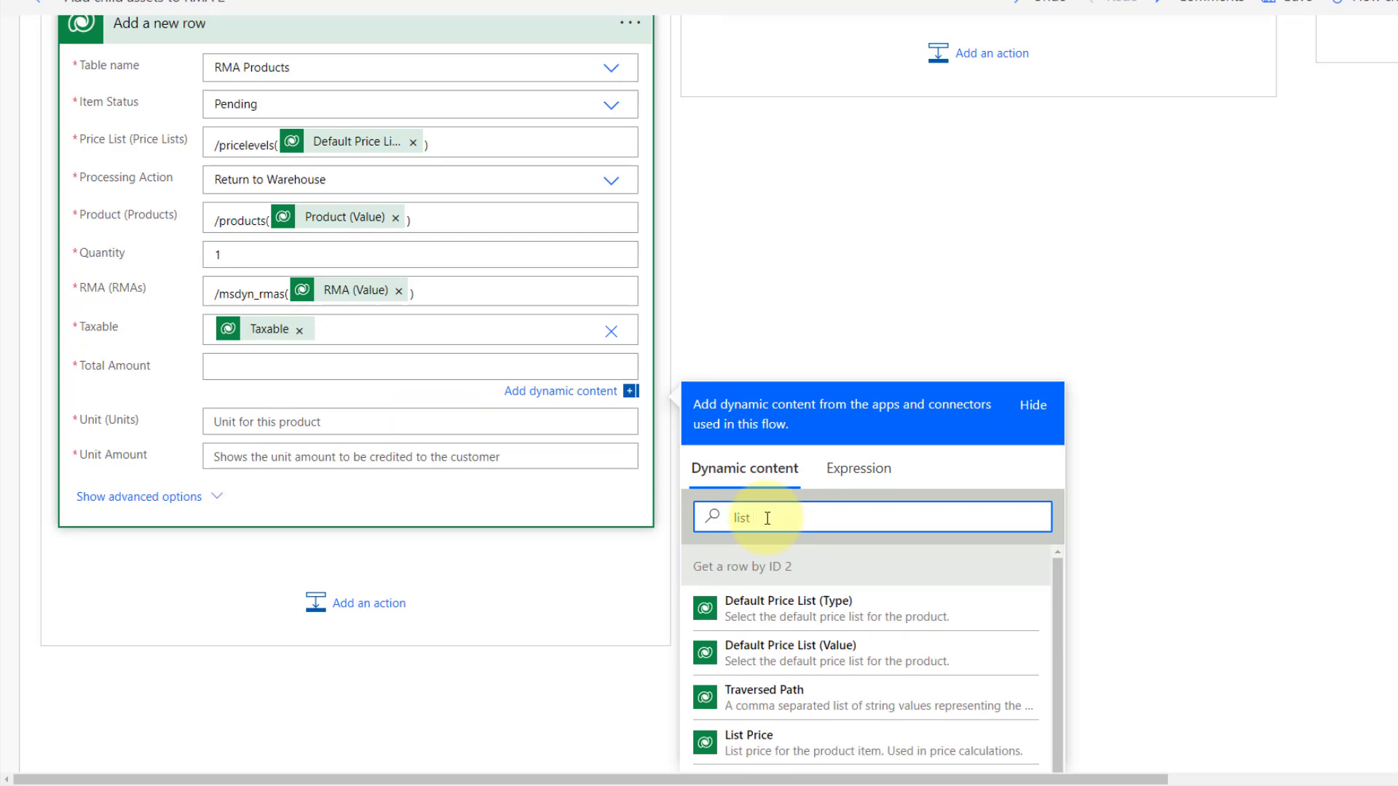
pyautogui.write(' pri')
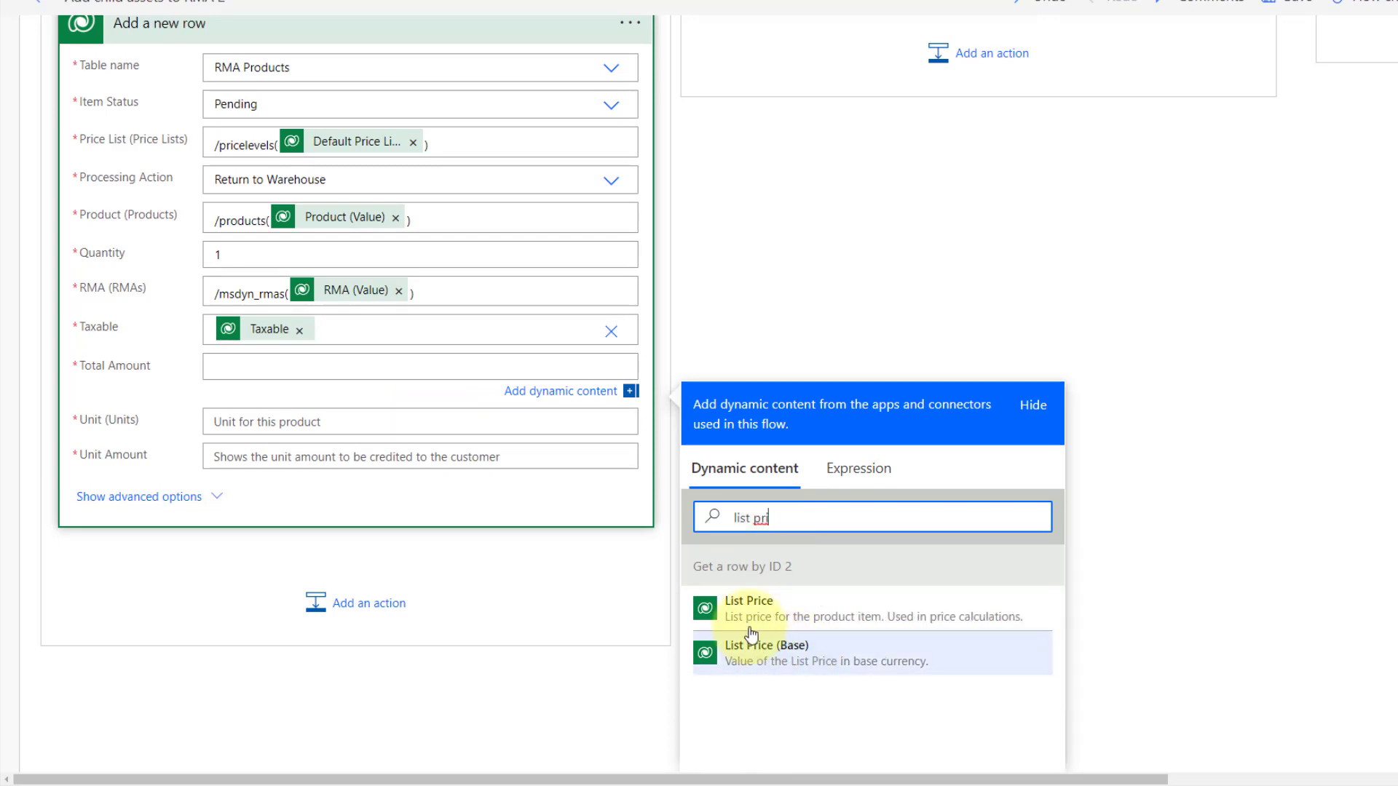
pyautogui.click(721, 614)
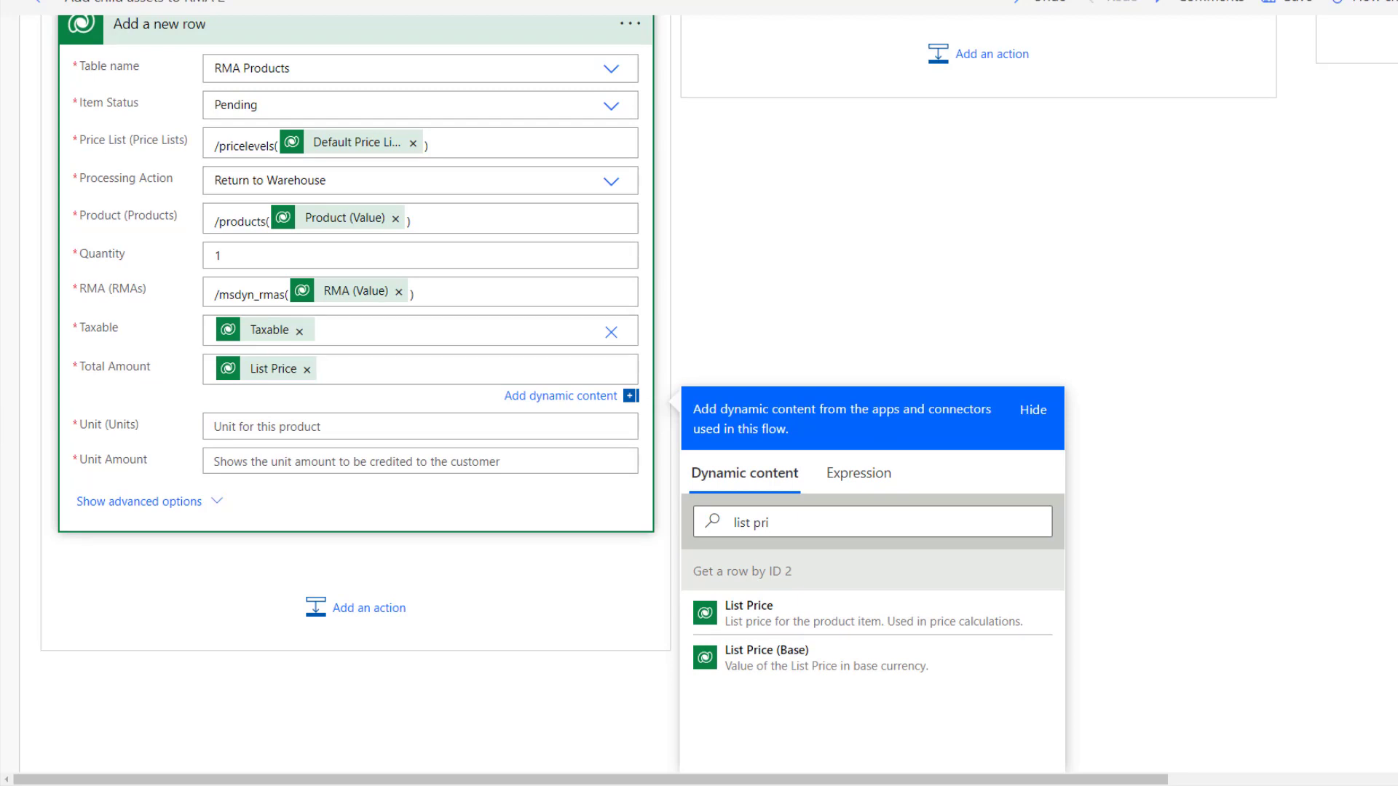
# Enter /uoms(Default Unit (Value)) in the new row's Unit field, using the dynamic value from "Get a row by ID 2".
pyautogui.scroll(8, 686, 466)
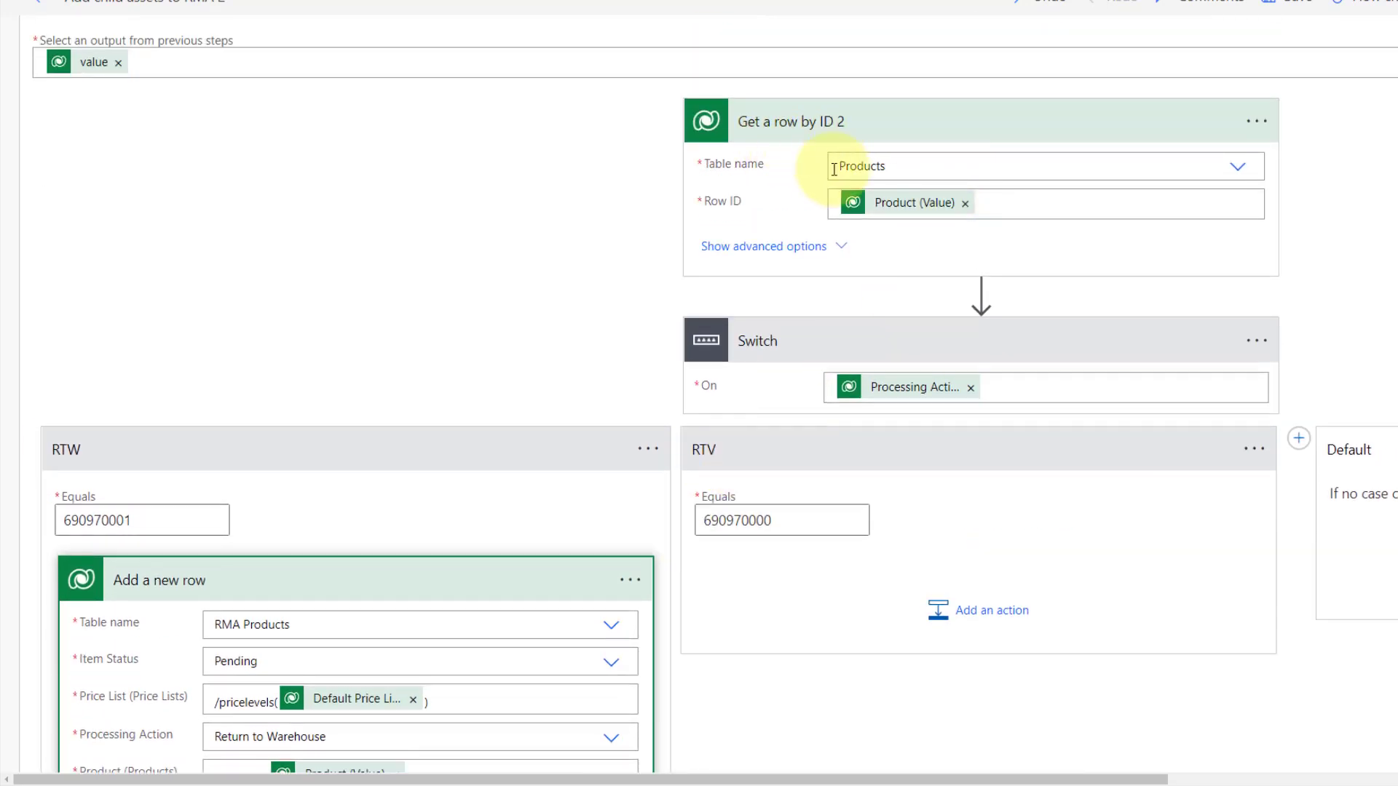
pyautogui.scroll(-7, 559, 391)
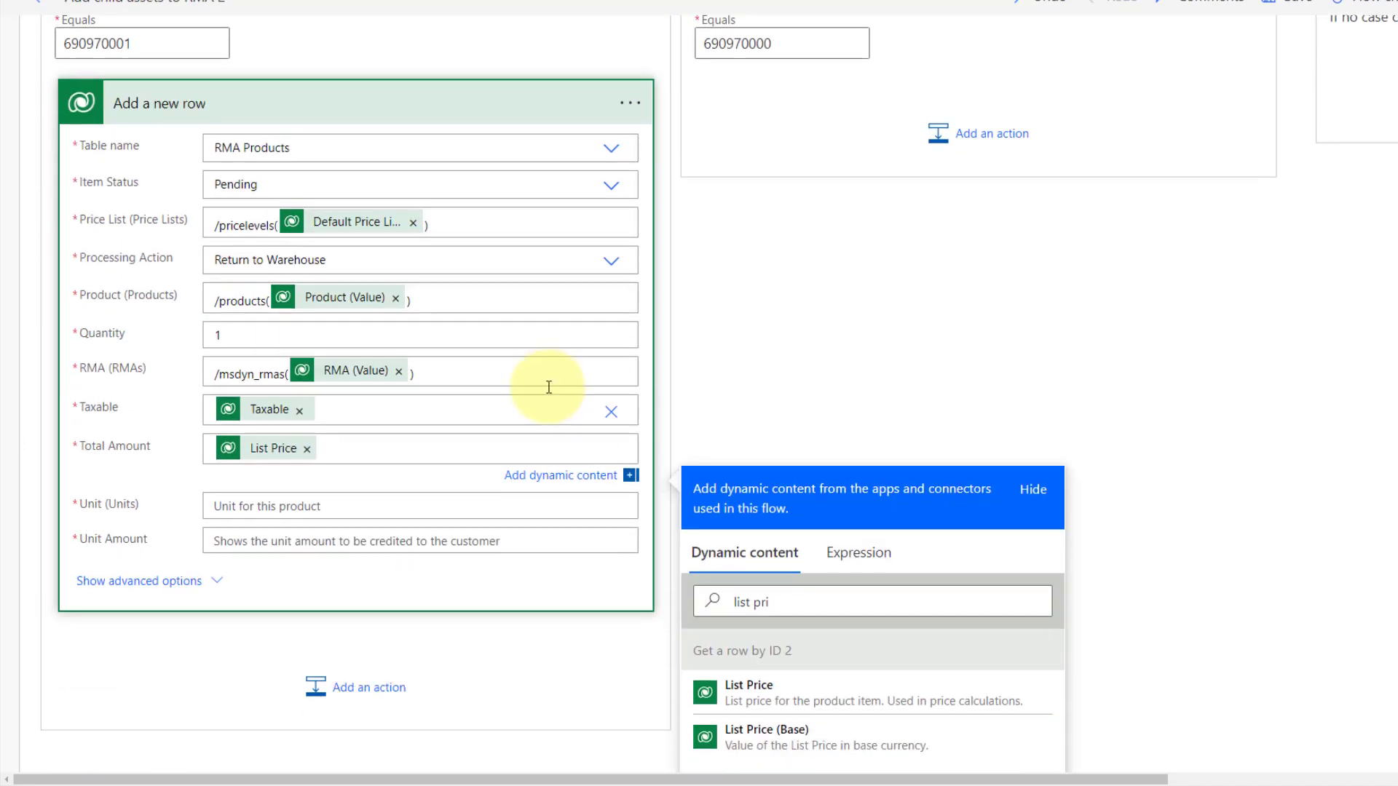
pyautogui.click(251, 506)
pyautogui.write('/uoms(')
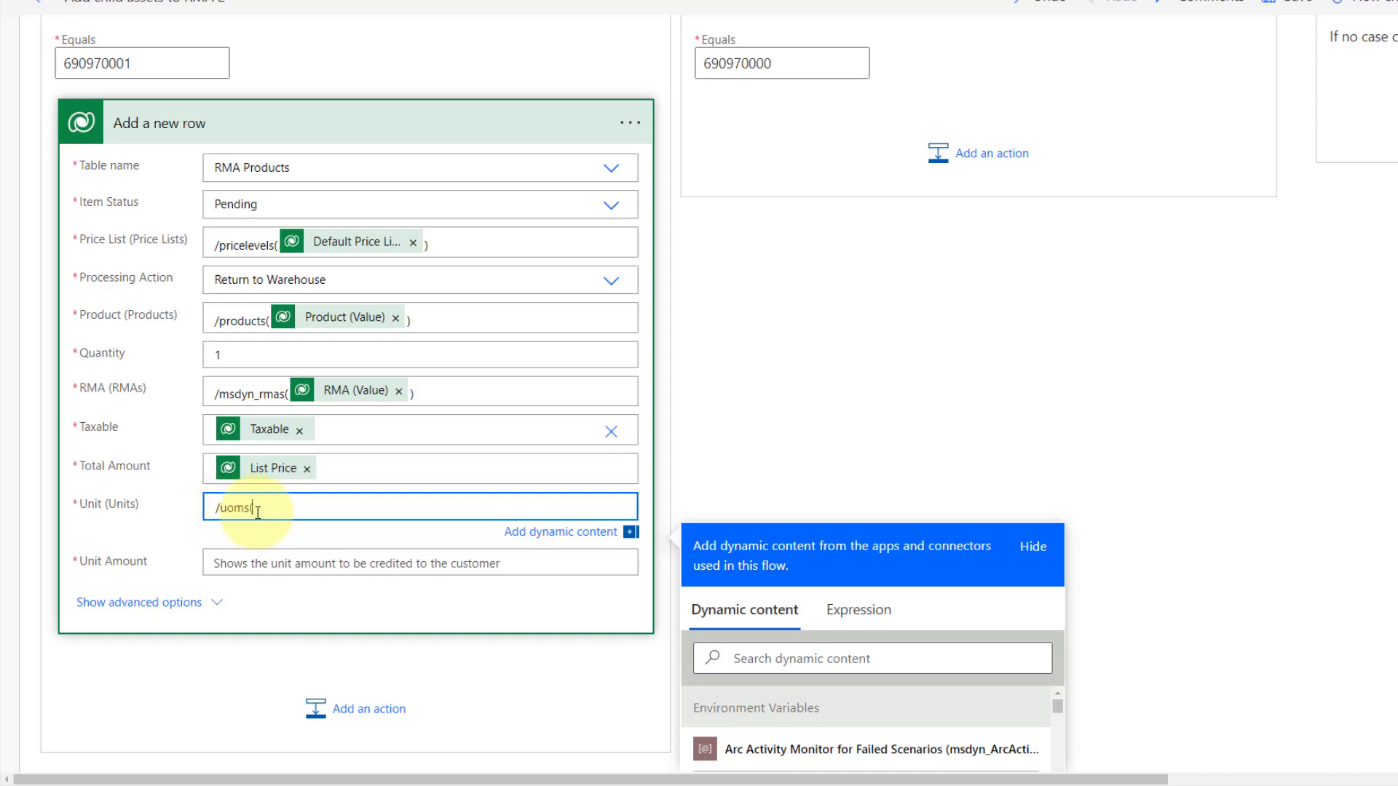
pyautogui.scroll(-1, 699, 582)
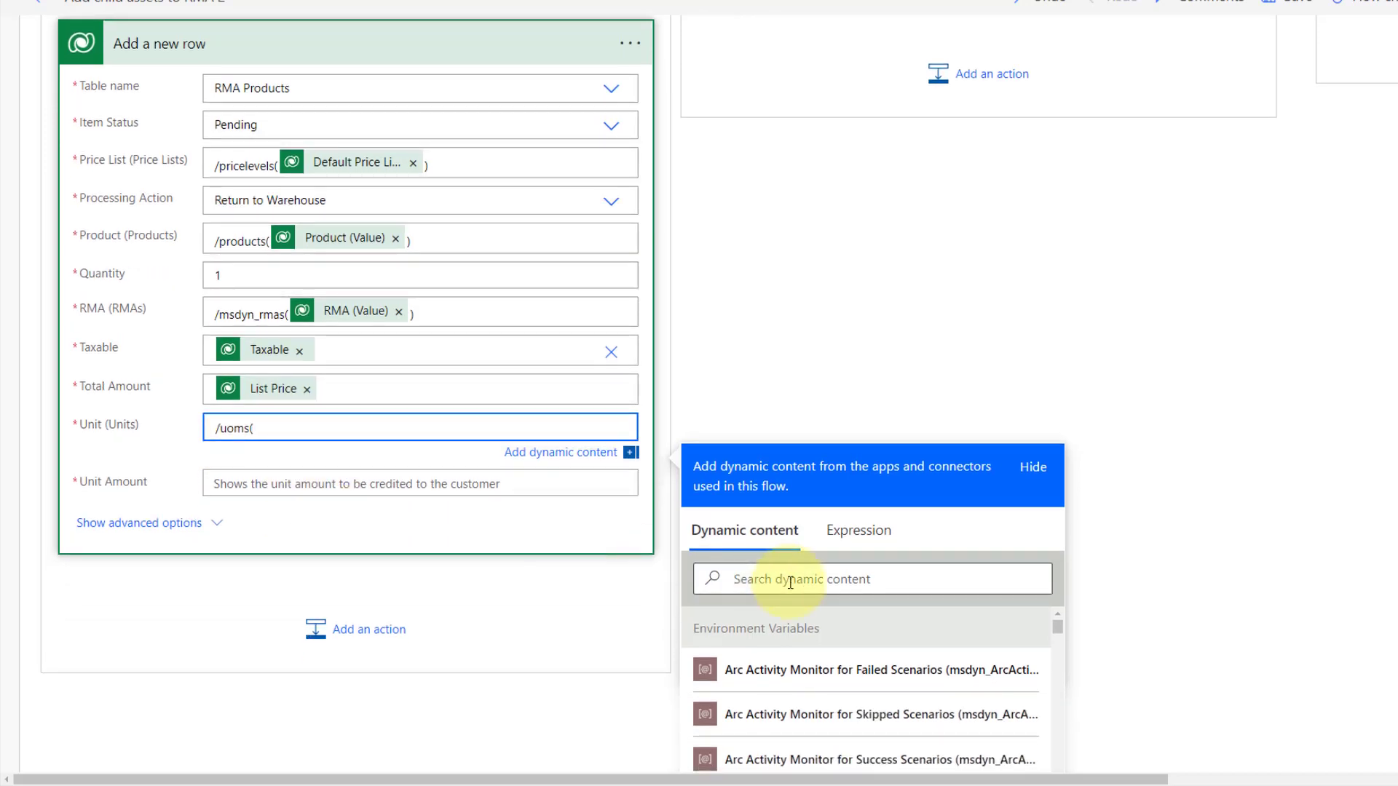
pyautogui.click(790, 582)
pyautogui.write('default')
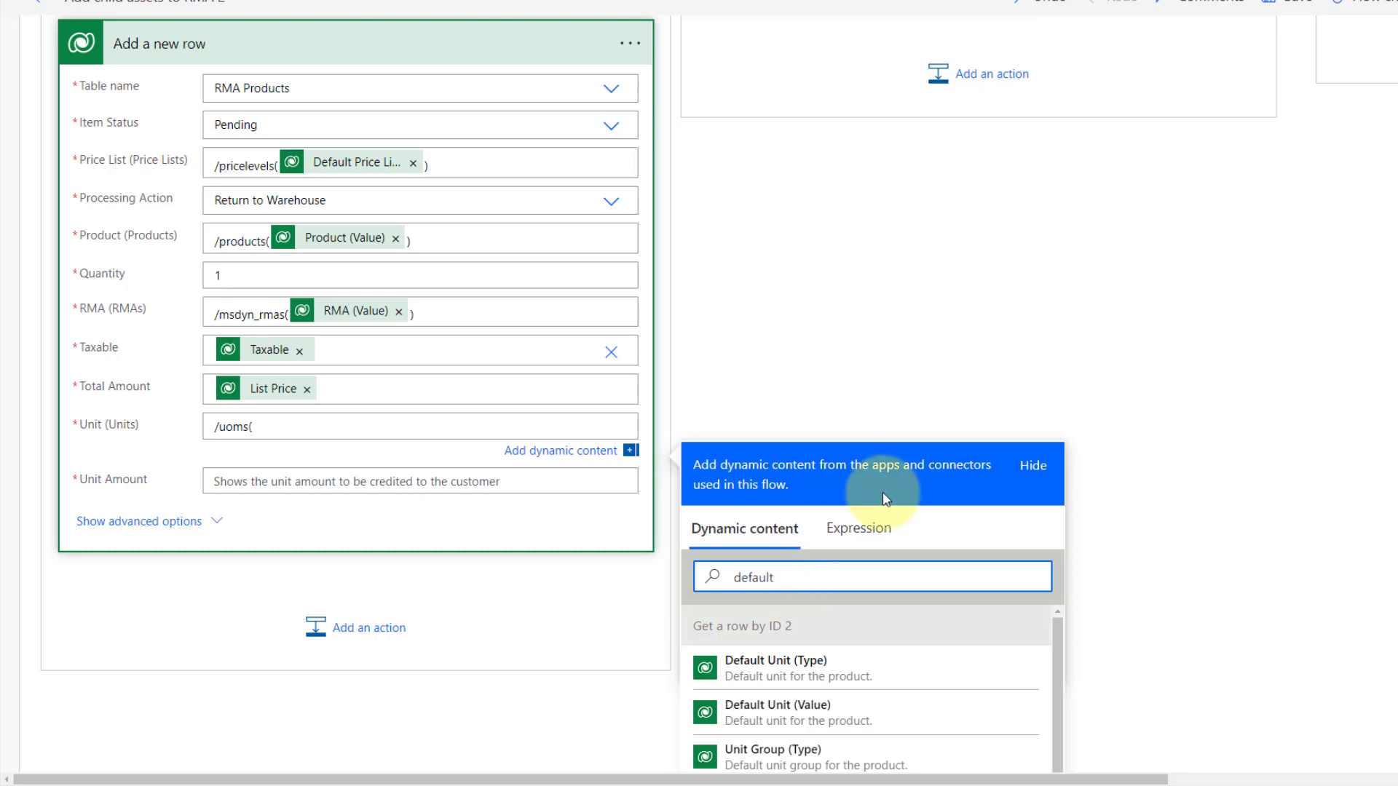
pyautogui.scroll(-1, 790, 579)
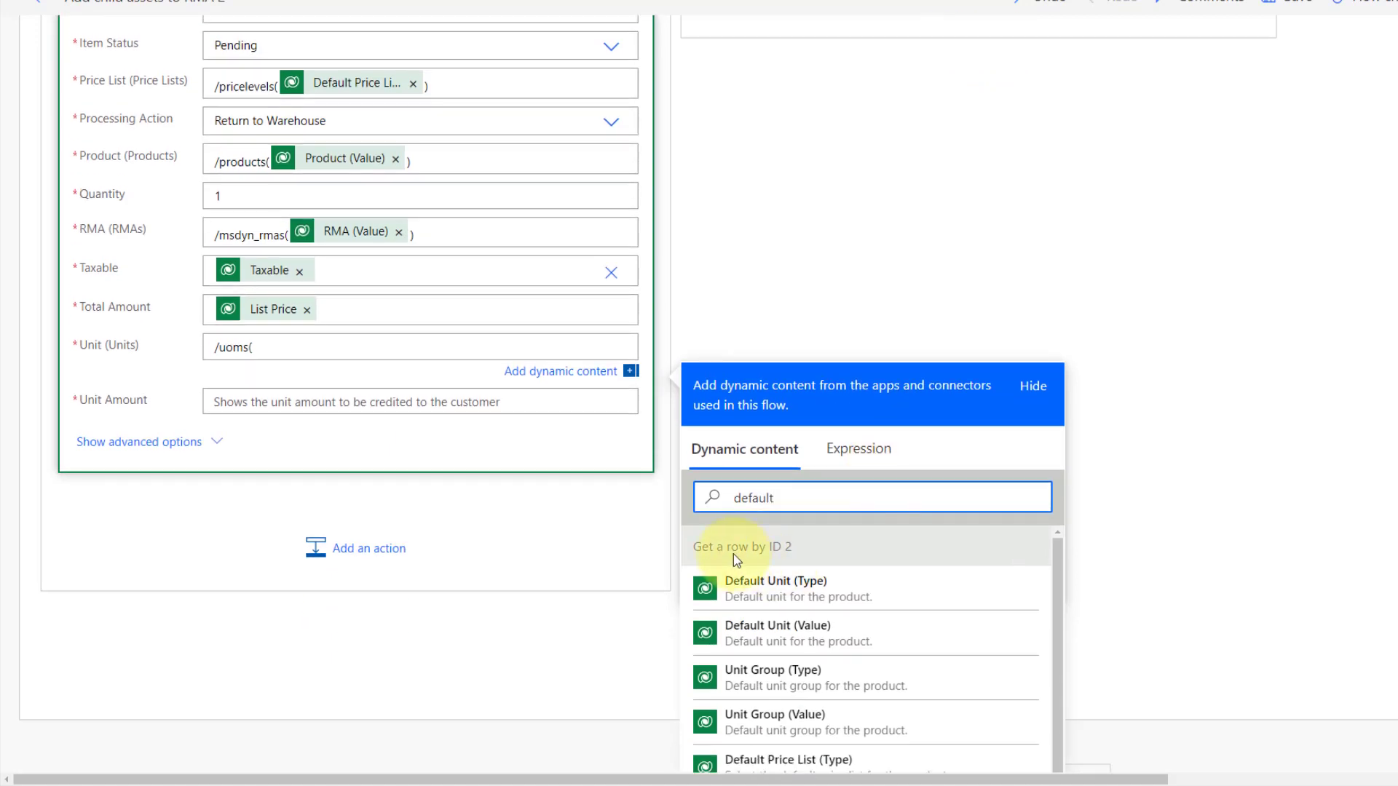
pyautogui.scroll(6, 775, 545)
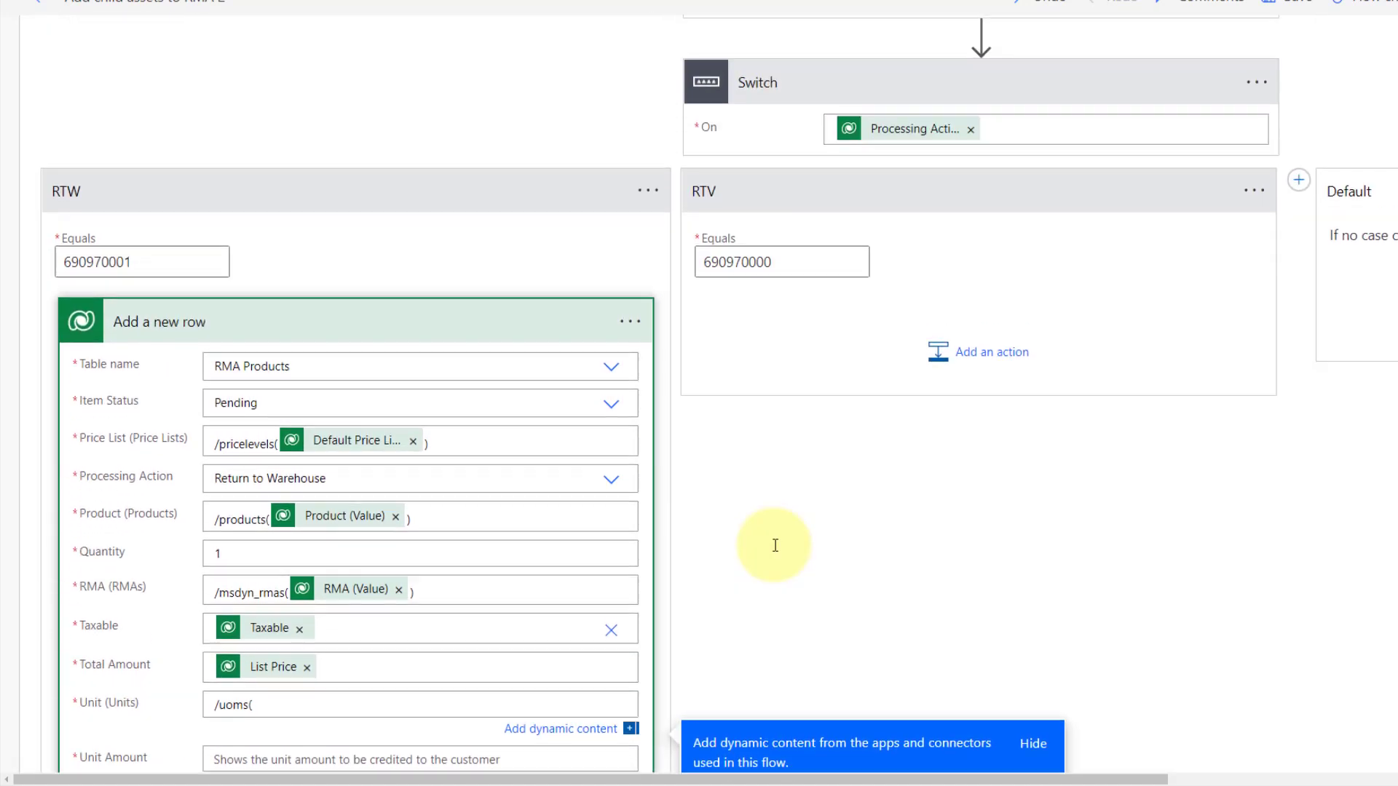
pyautogui.scroll(3, 775, 544)
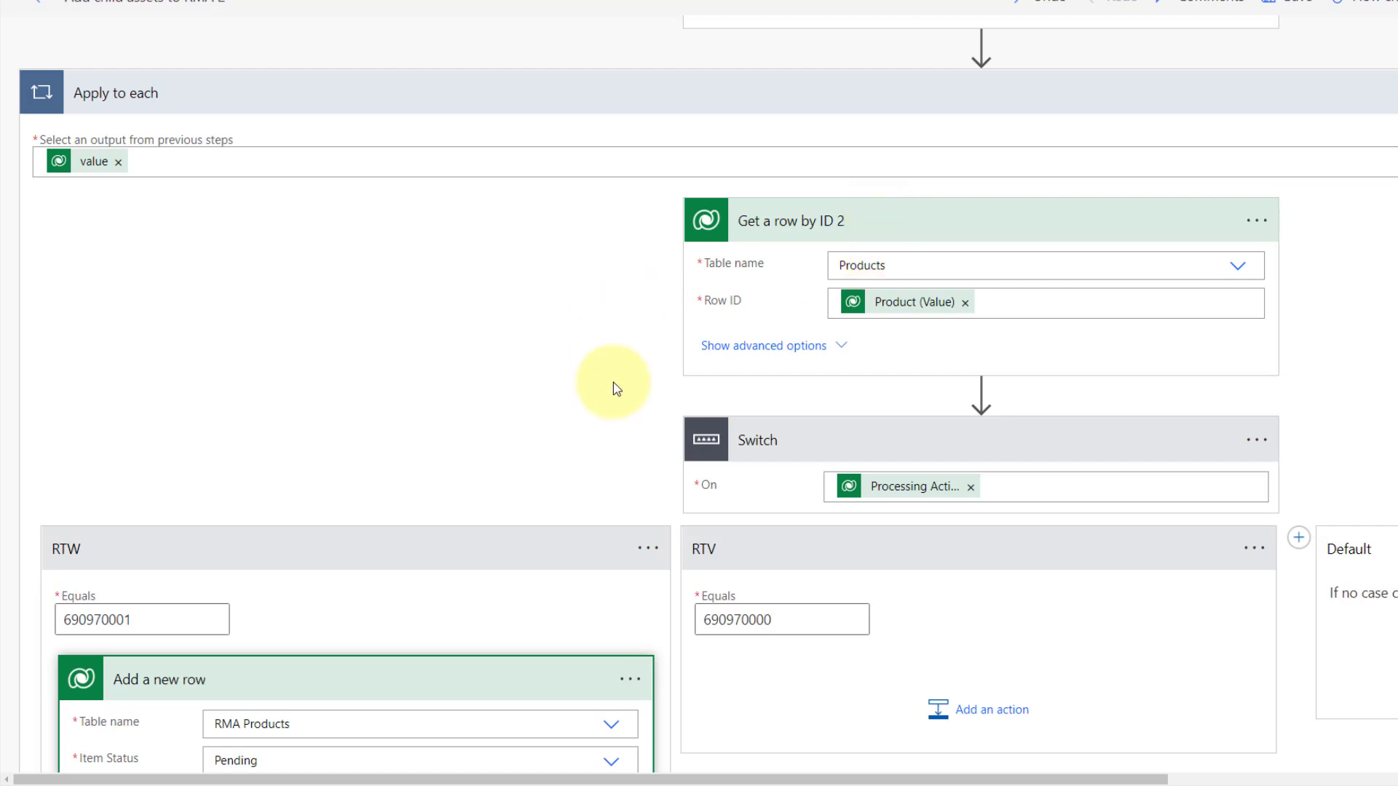
pyautogui.scroll(-5, 614, 386)
pyautogui.scroll(-4, 613, 386)
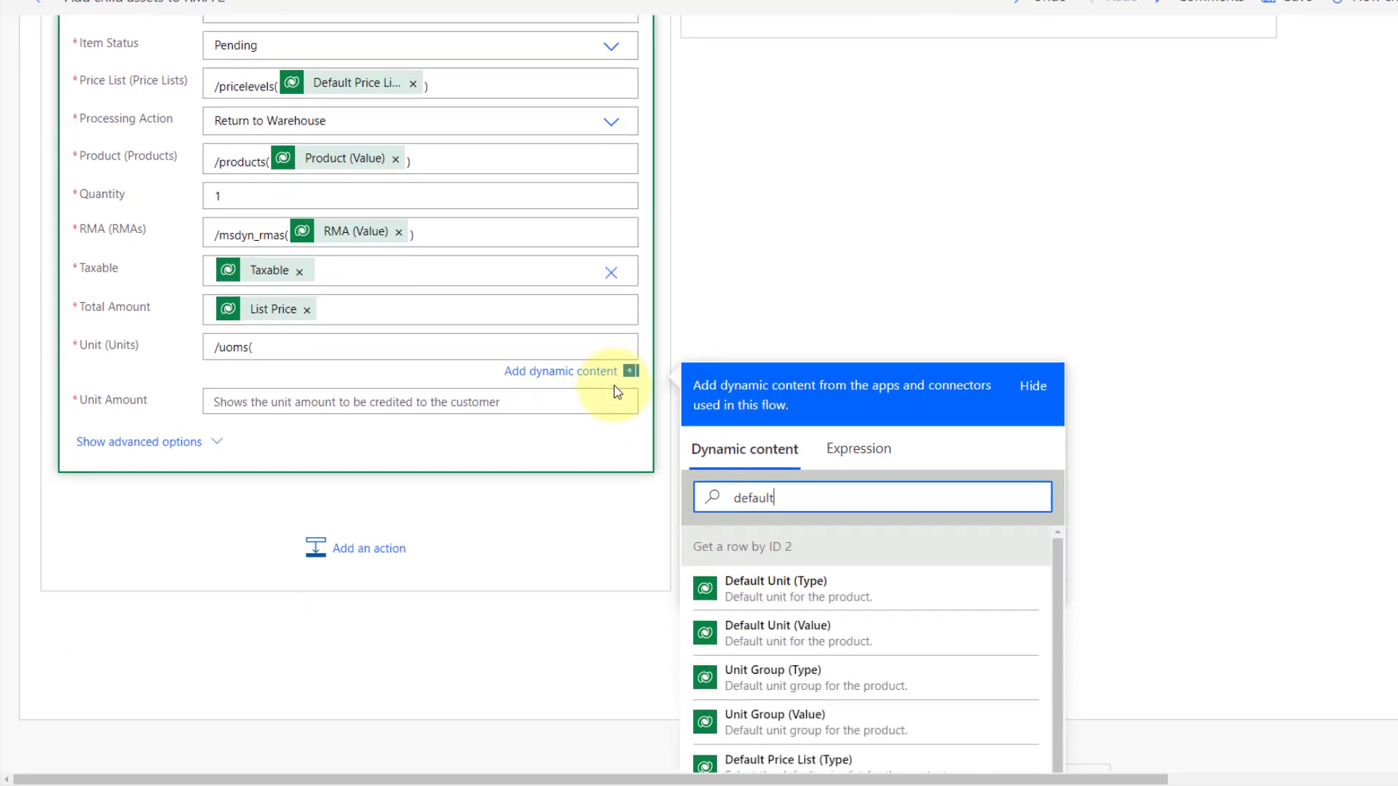
pyautogui.click(784, 633)
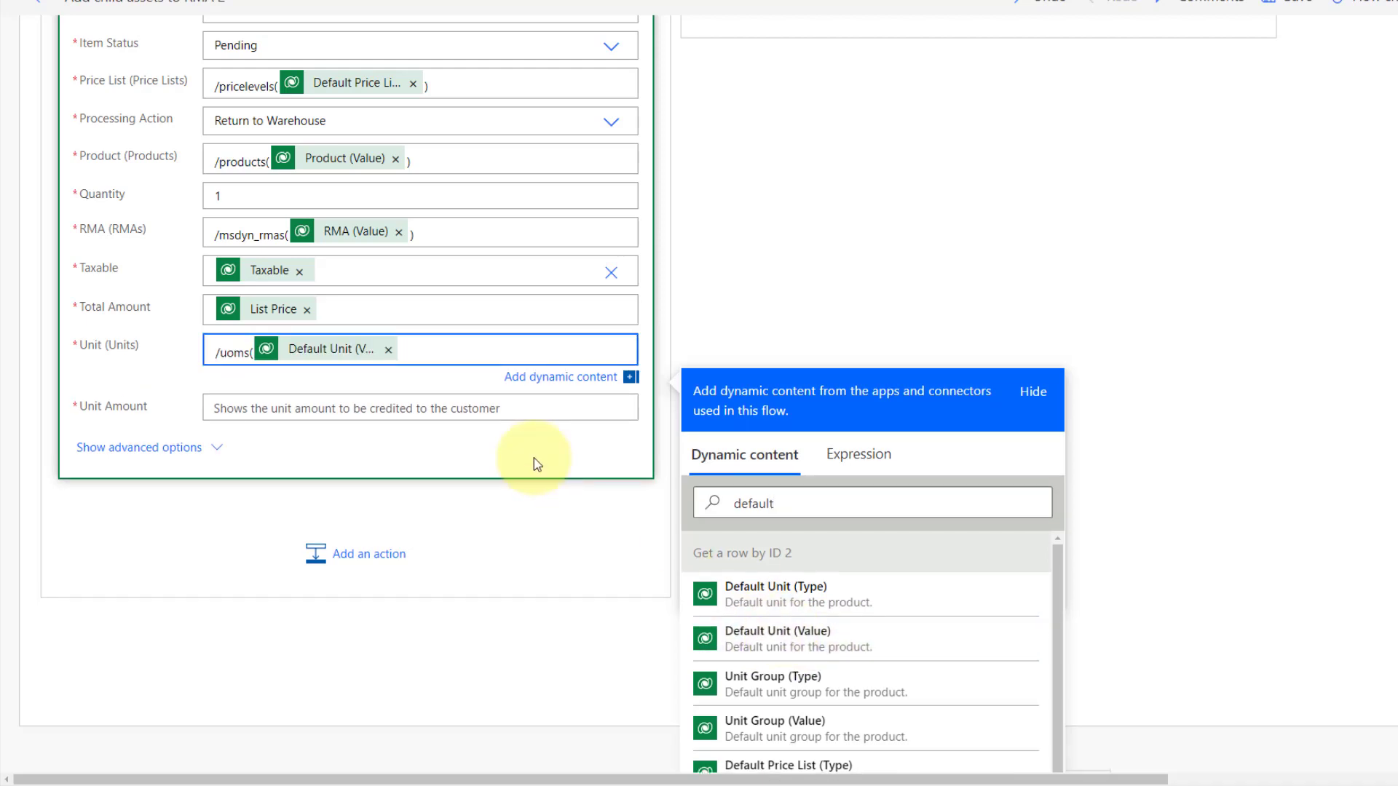
# Show the new row's advanced options and fill Unit Amount with the dynamic List Price value from "Get a row by ID 2".
pyautogui.click(160, 447)
pyautogui.click(161, 446)
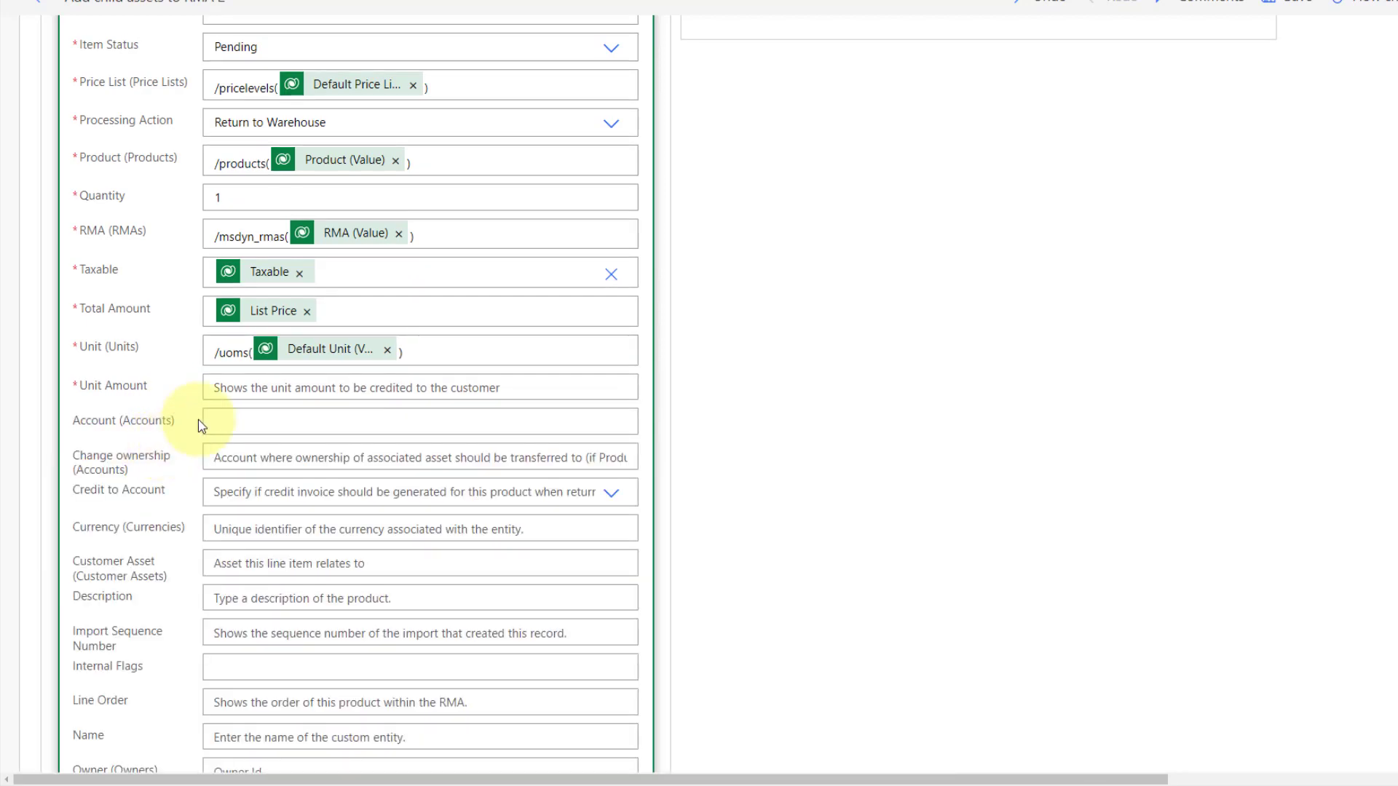
pyautogui.click(220, 198)
pyautogui.write('1')
pyautogui.click(224, 390)
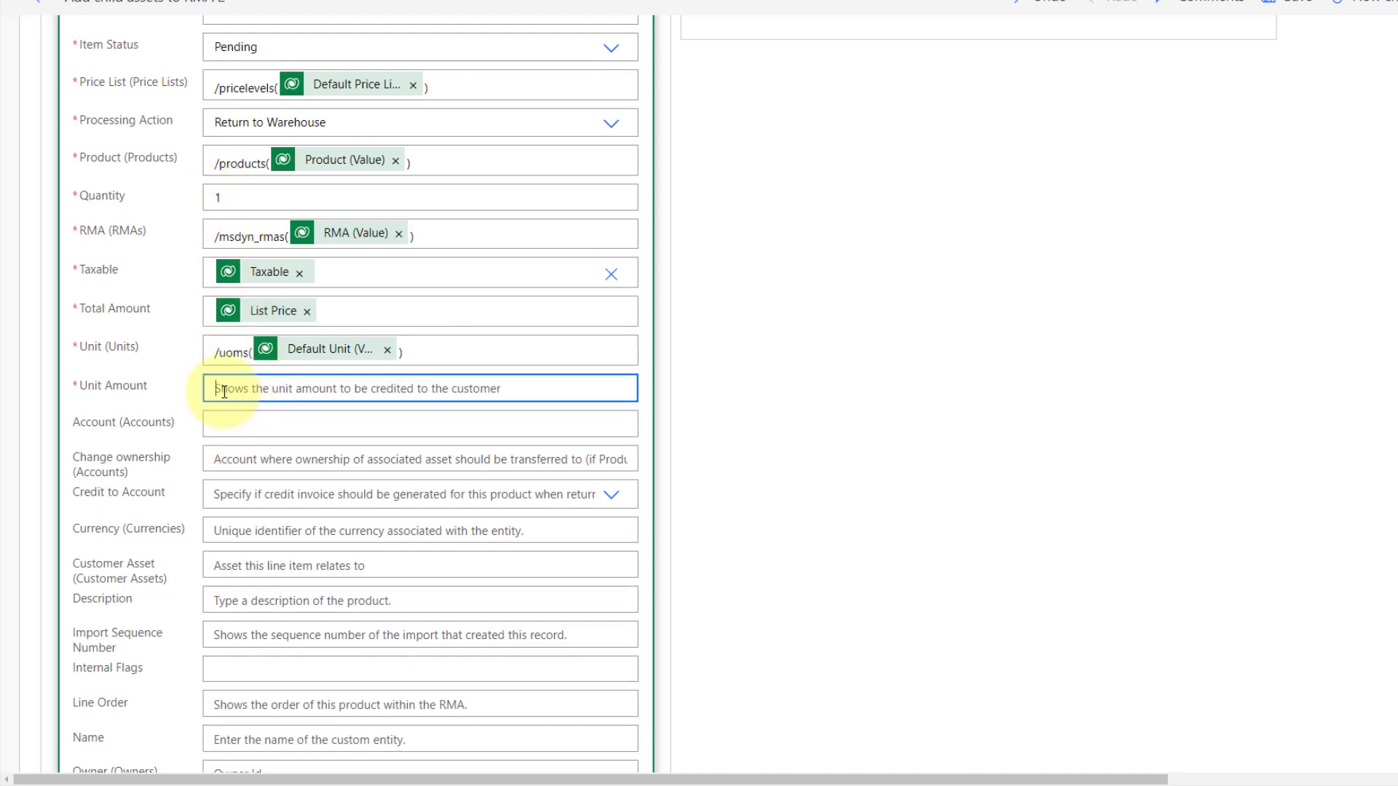
pyautogui.click(788, 538)
pyautogui.write('list p')
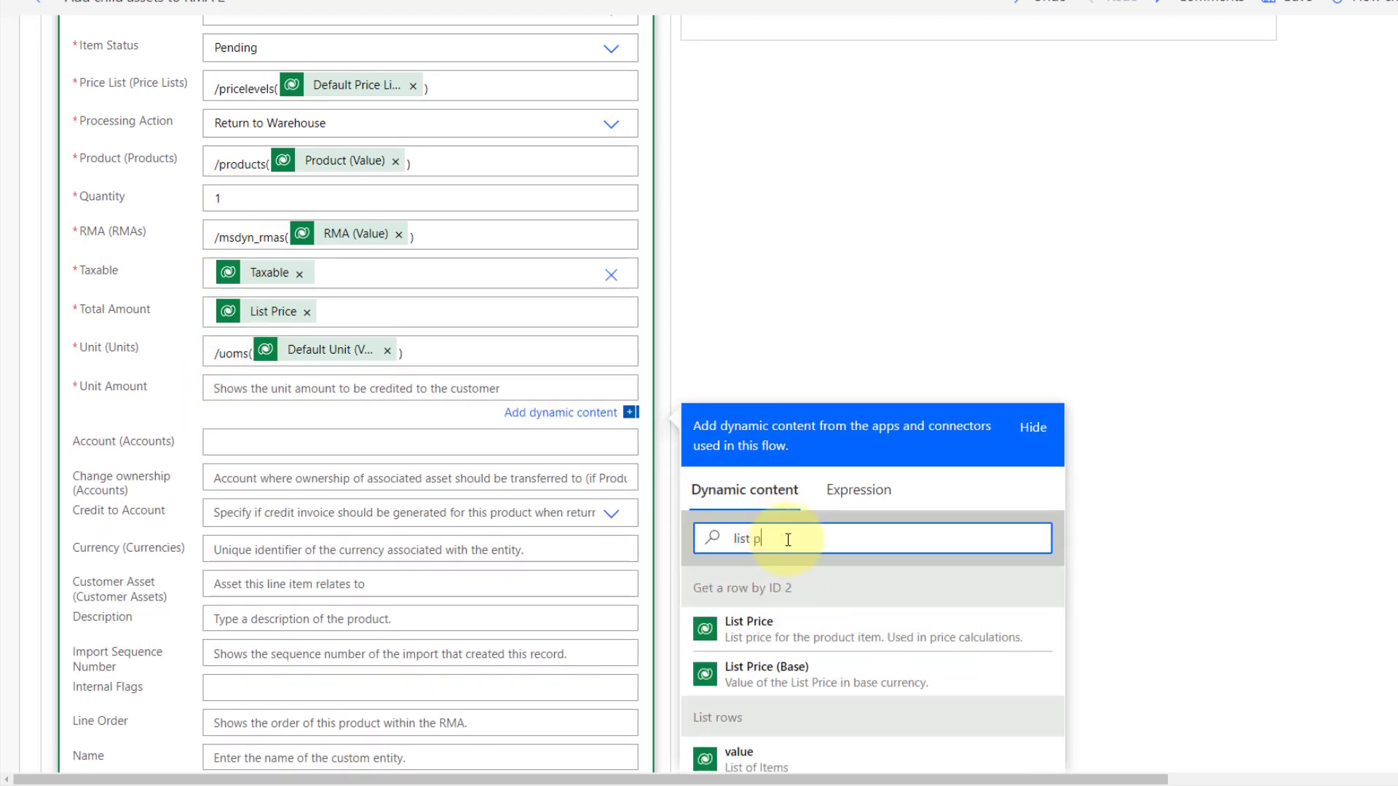
pyautogui.write('ri')
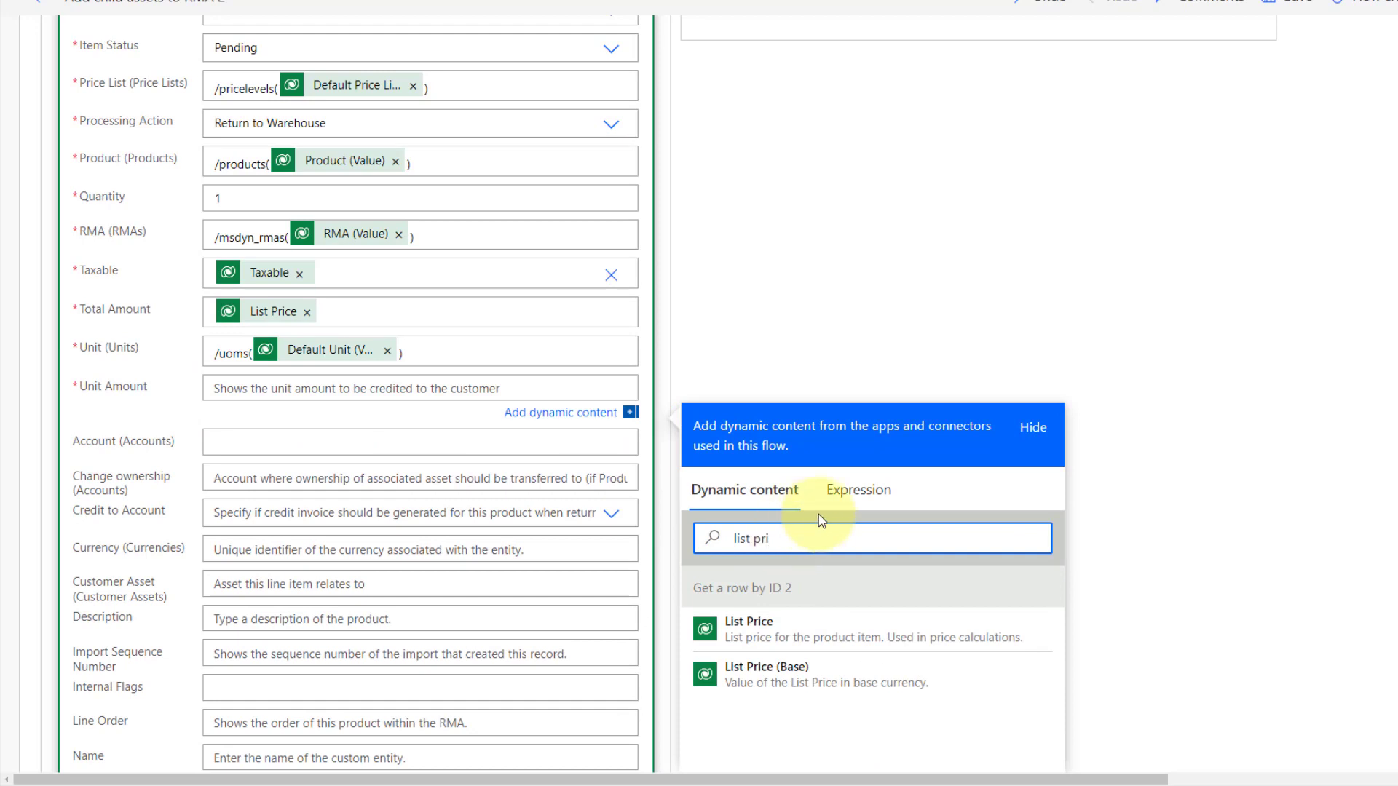
pyautogui.click(784, 631)
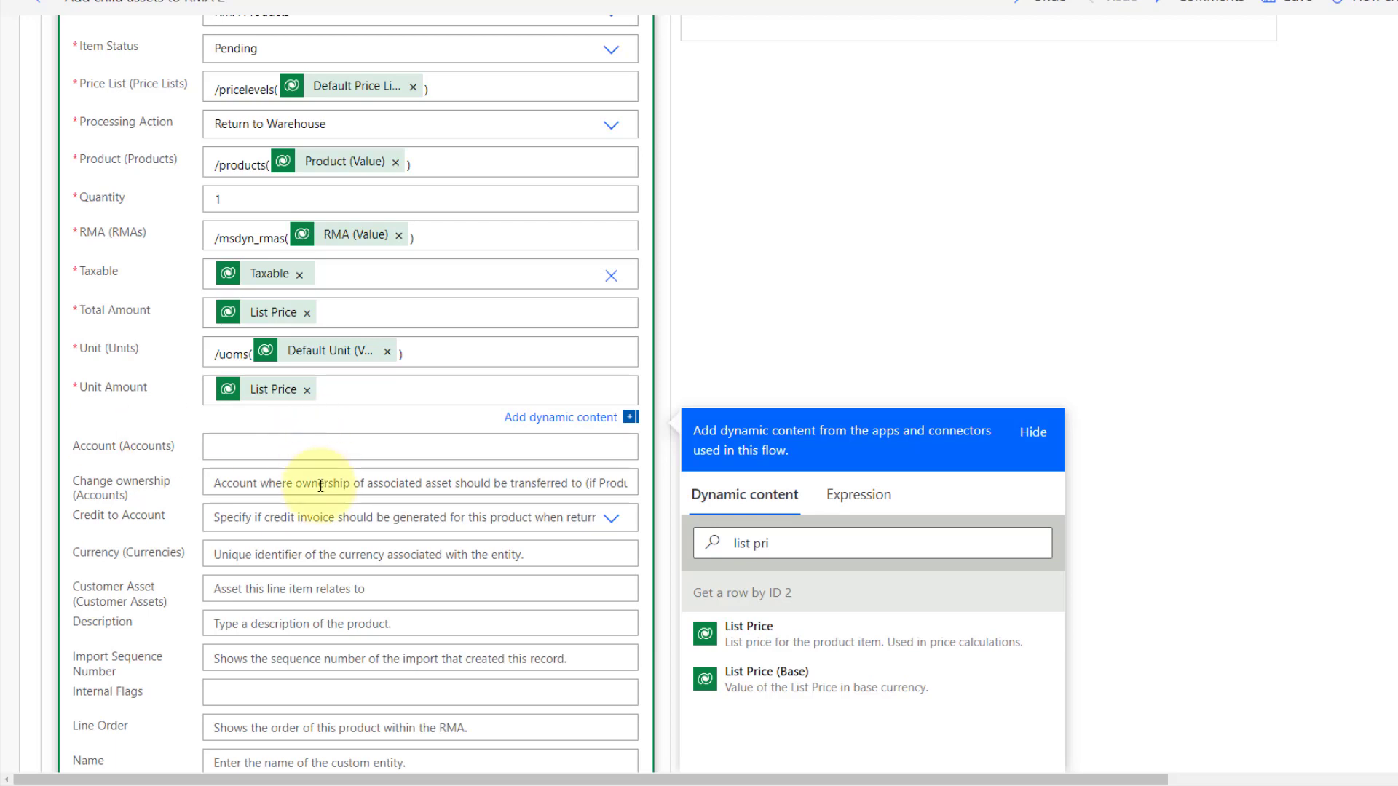
# Enter /transactioncurrencies(Currency (Value)) in the new row's Currency field, using the dynamic value from "Get a row by ID 2".
pyautogui.click(270, 547)
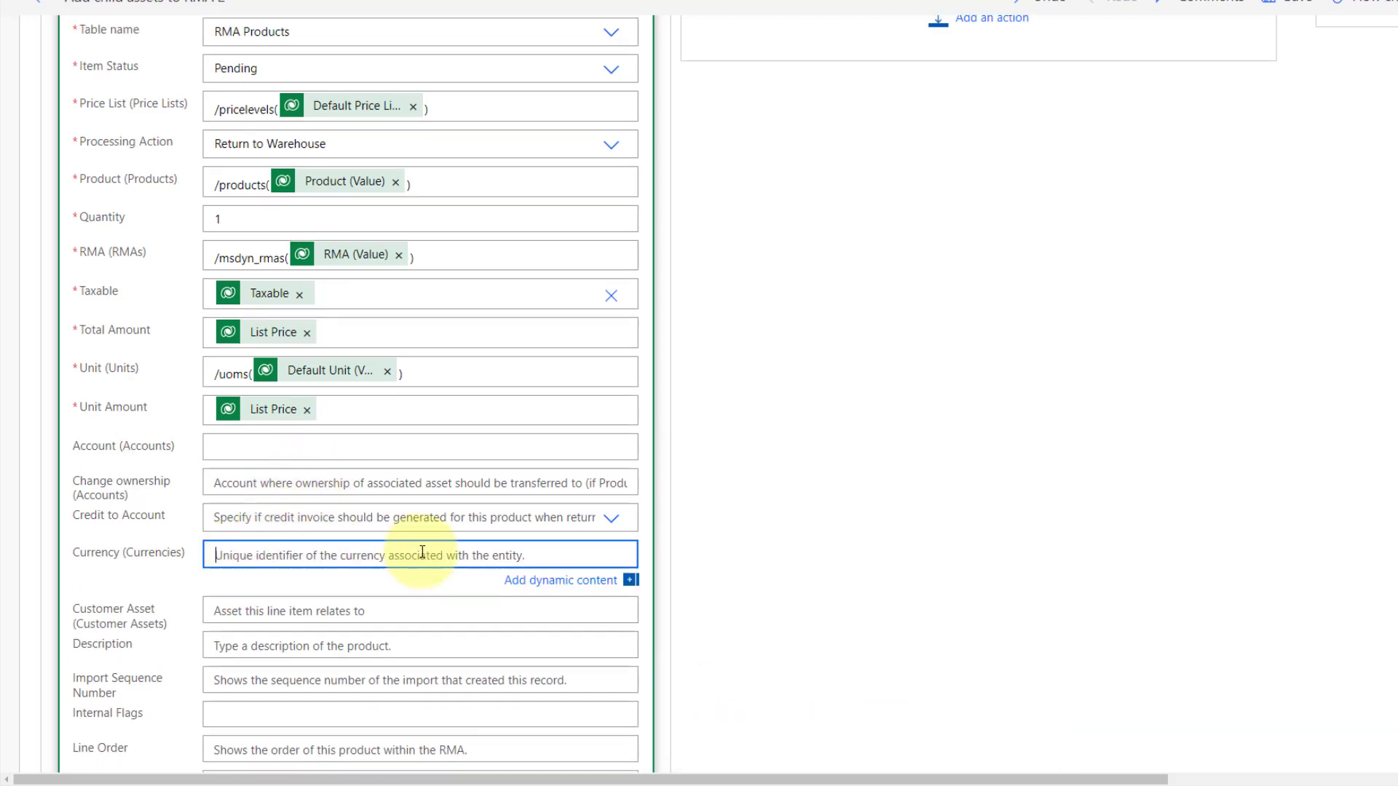
pyautogui.write('/transactioncurrencies(')
pyautogui.scroll(-3, 270, 557)
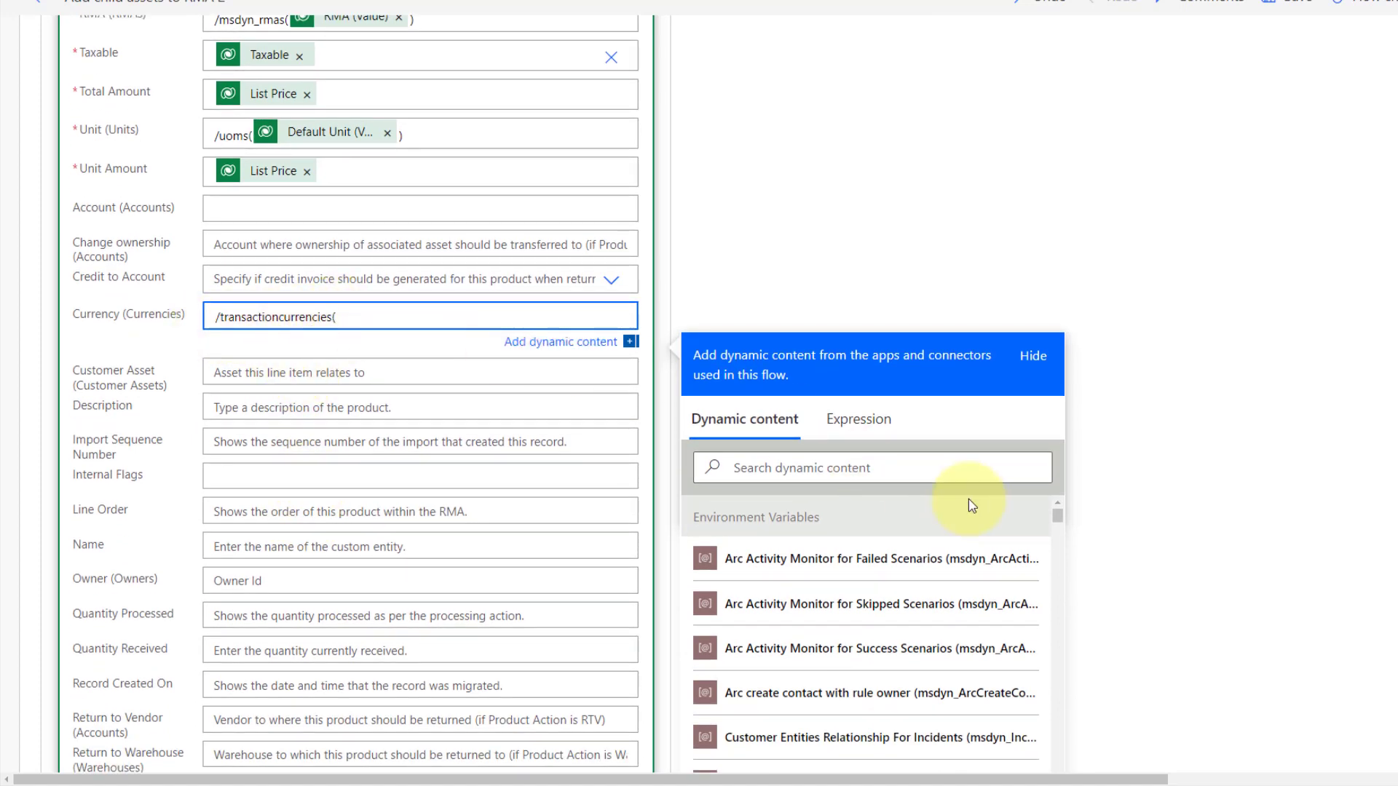
pyautogui.click(901, 471)
pyautogui.write('curren')
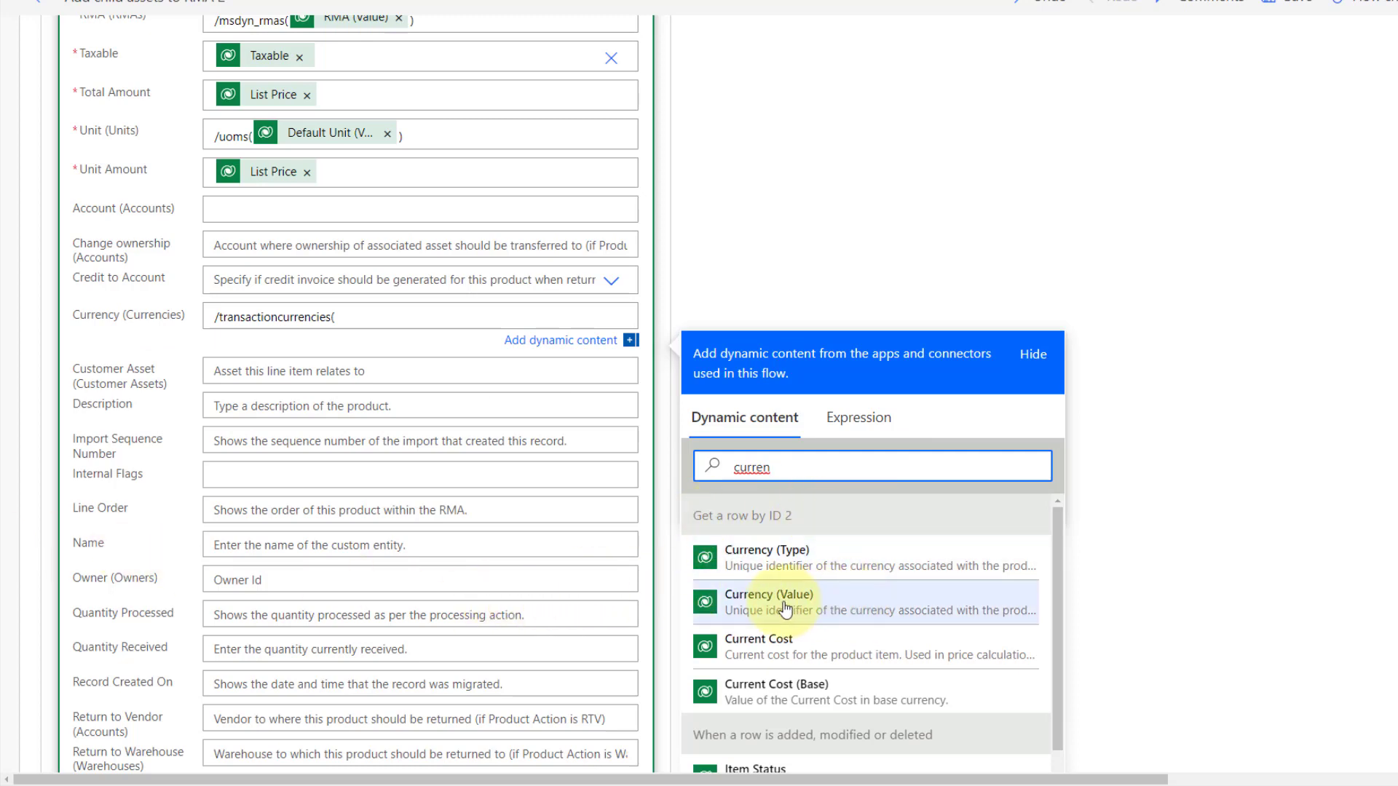
pyautogui.click(749, 606)
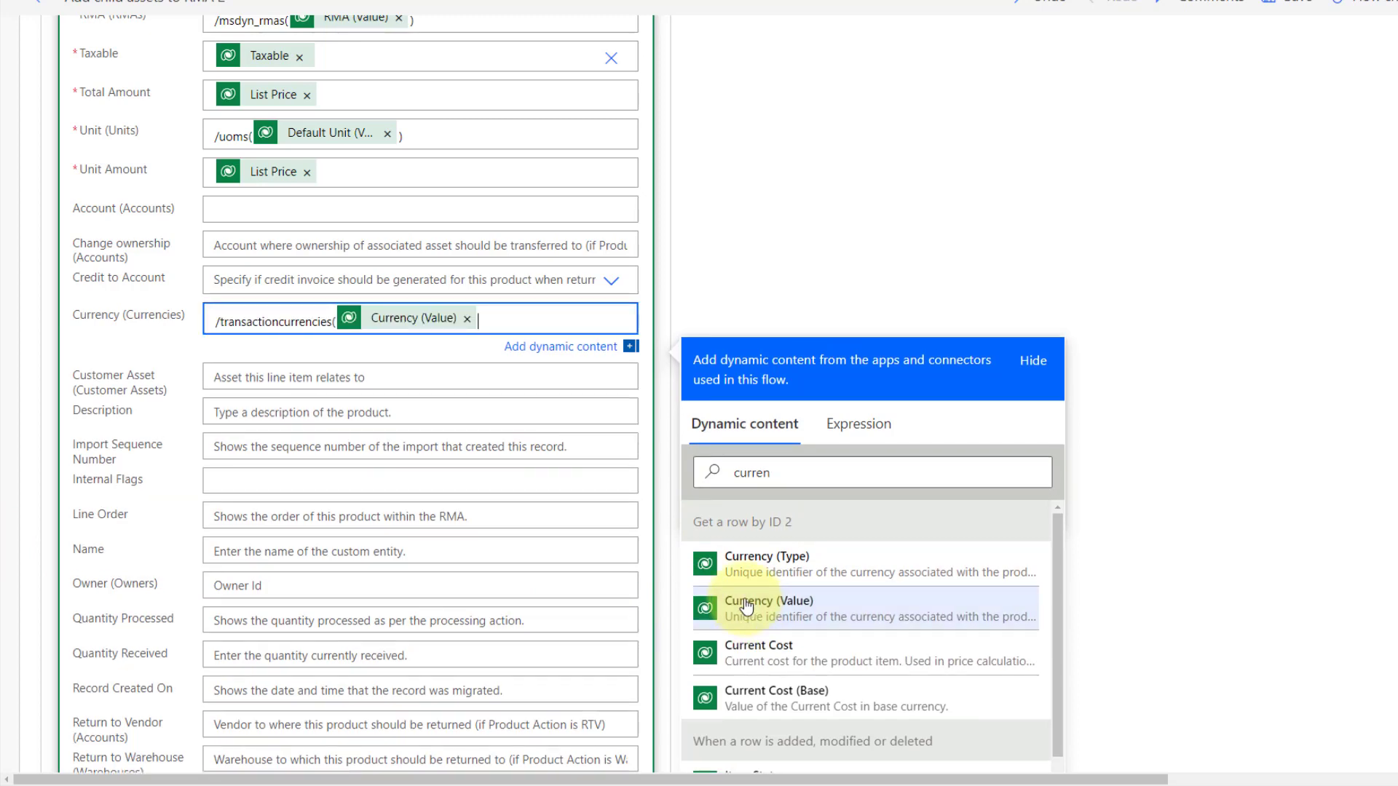
pyautogui.write(')')
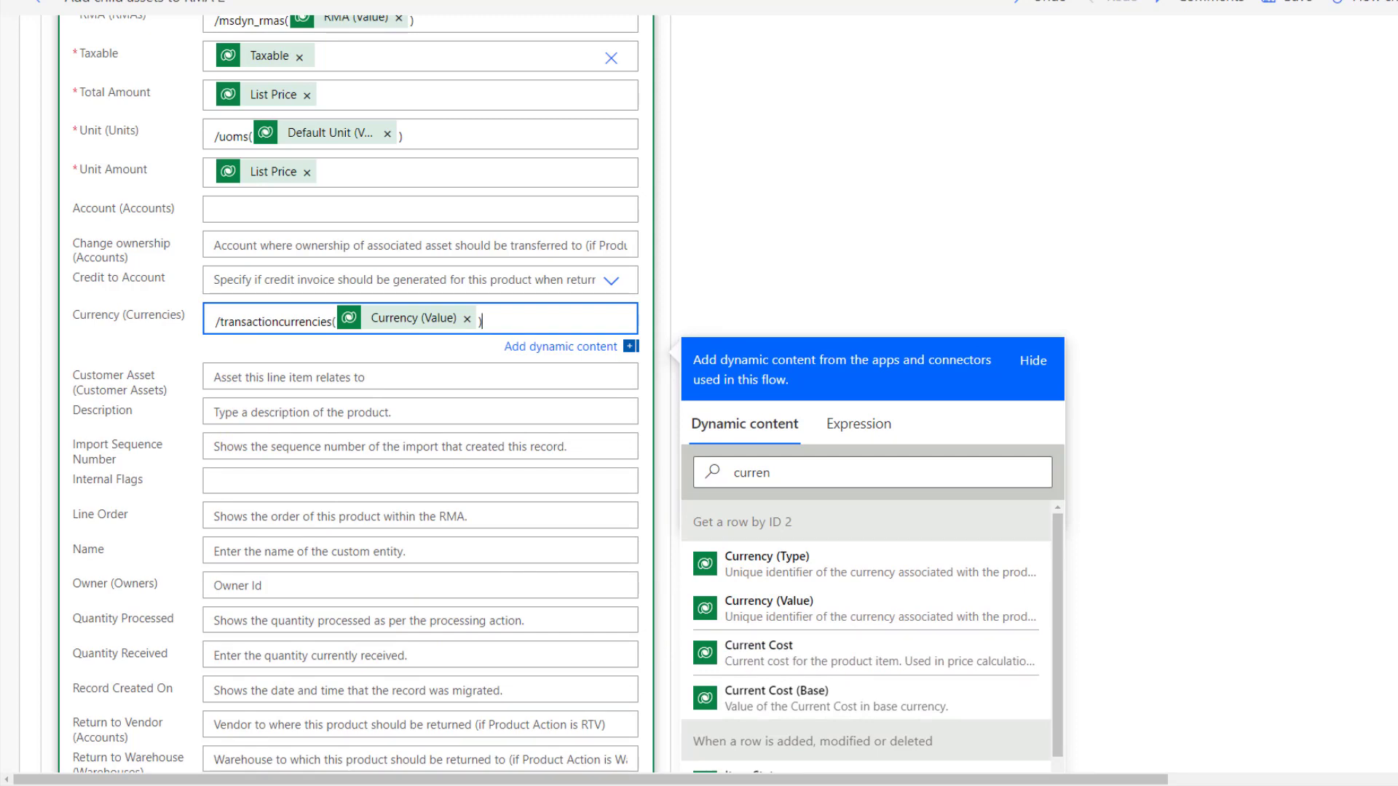
# Enter /msdyn_customerassets(Customer Asset) in the new row's Customer Asset field, using the dynamic value from "List rows".
pyautogui.click(408, 377)
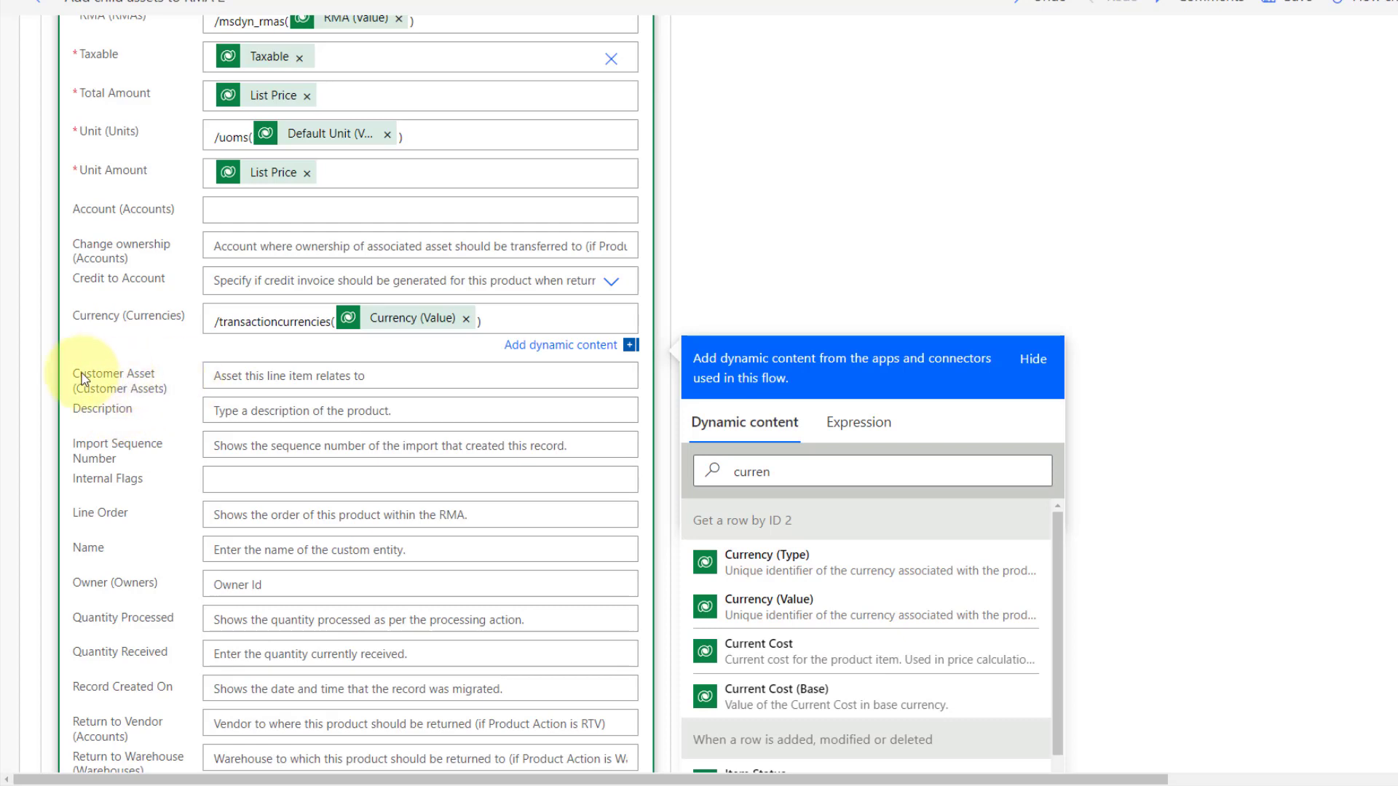
pyautogui.click(233, 376)
pyautogui.write('/msdyn_customerassets')
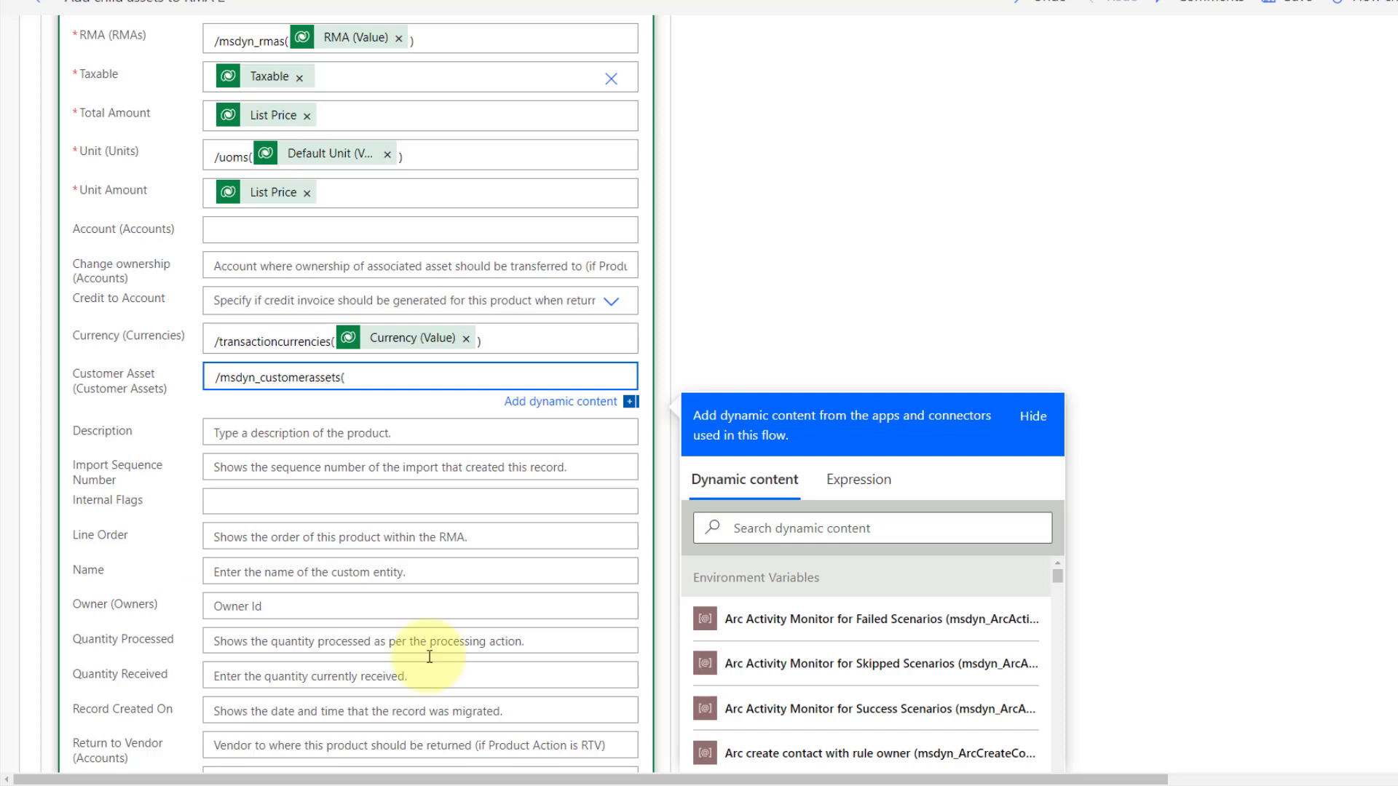
pyautogui.click(754, 535)
pyautogui.write('customer asset')
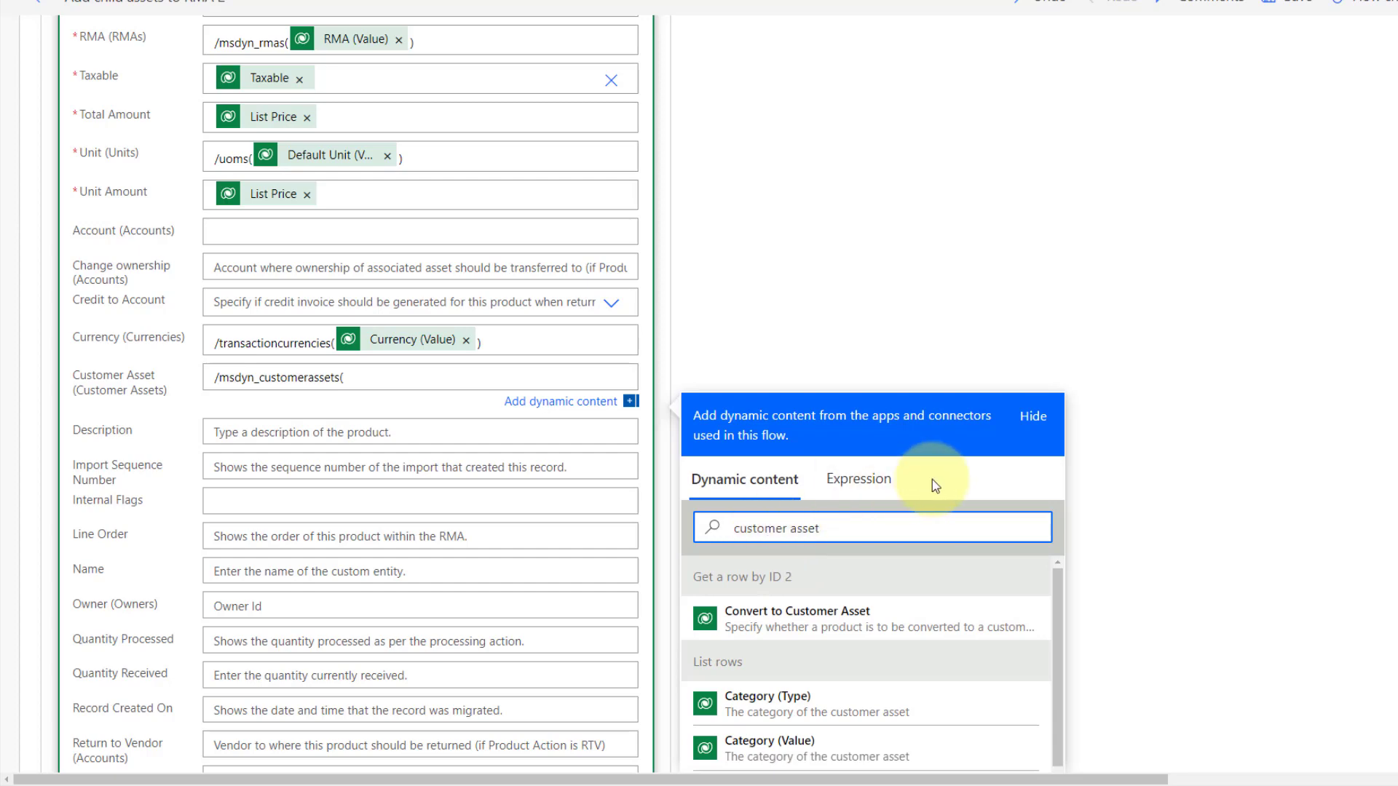
pyautogui.scroll(-2, 932, 479)
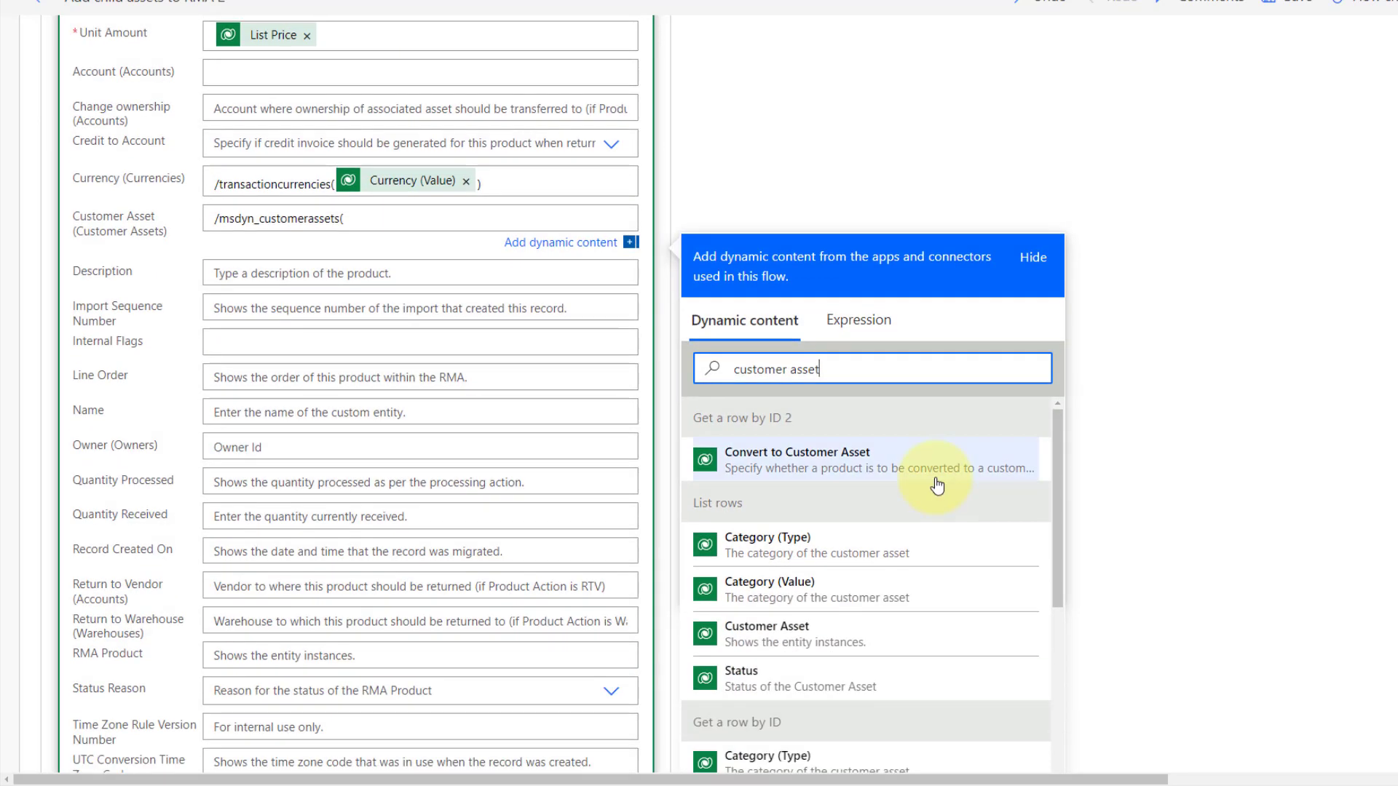
pyautogui.moveTo(750, 505); pyautogui.dragTo(695, 504)
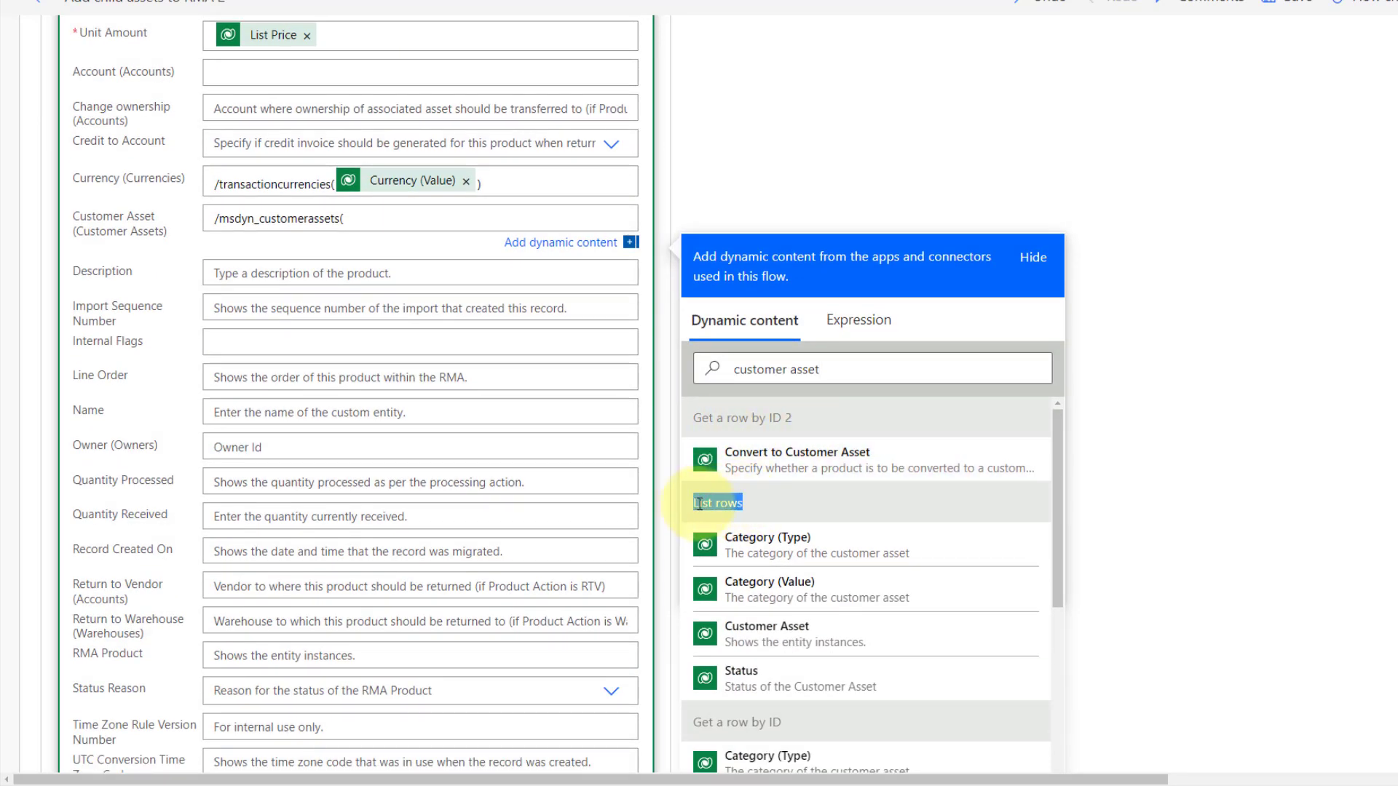
pyautogui.click(779, 640)
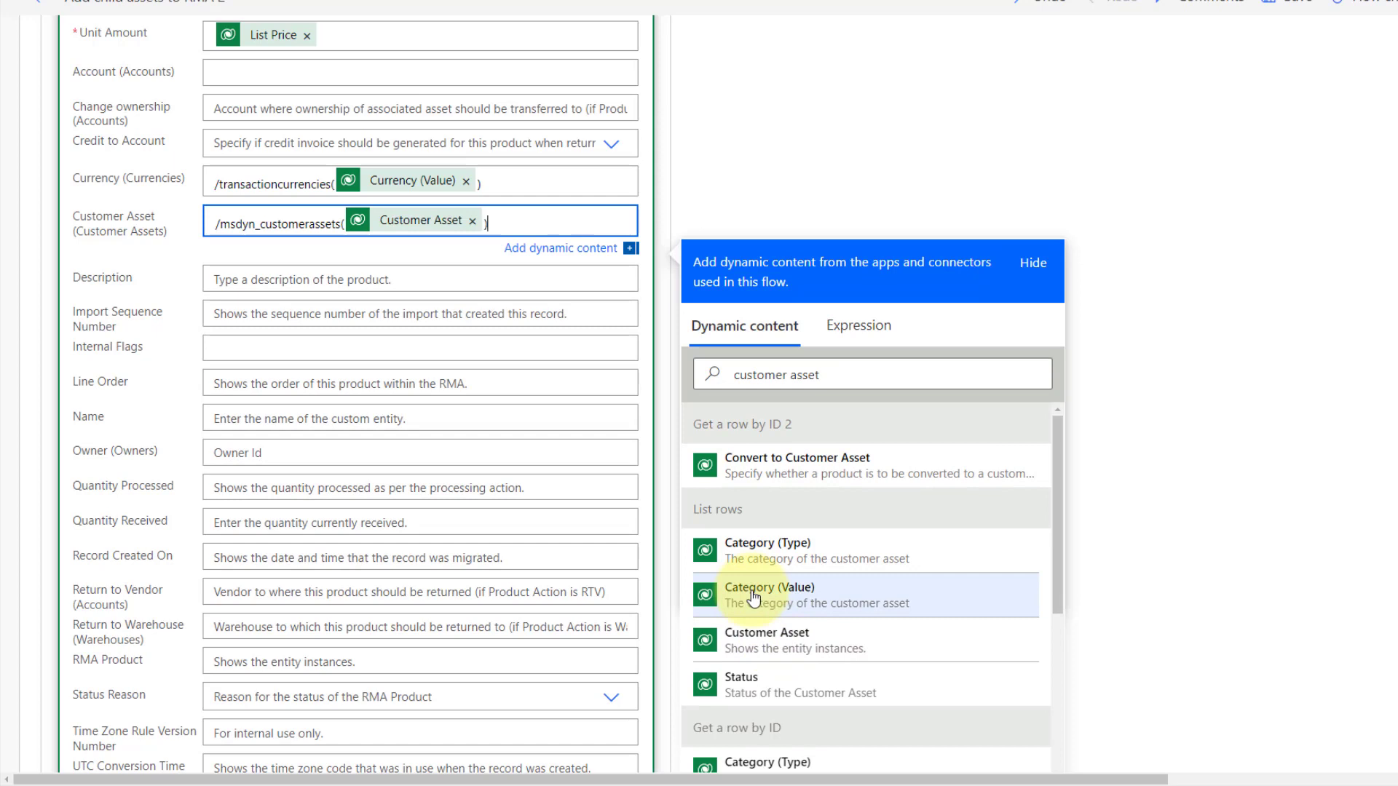
pyautogui.write(')')
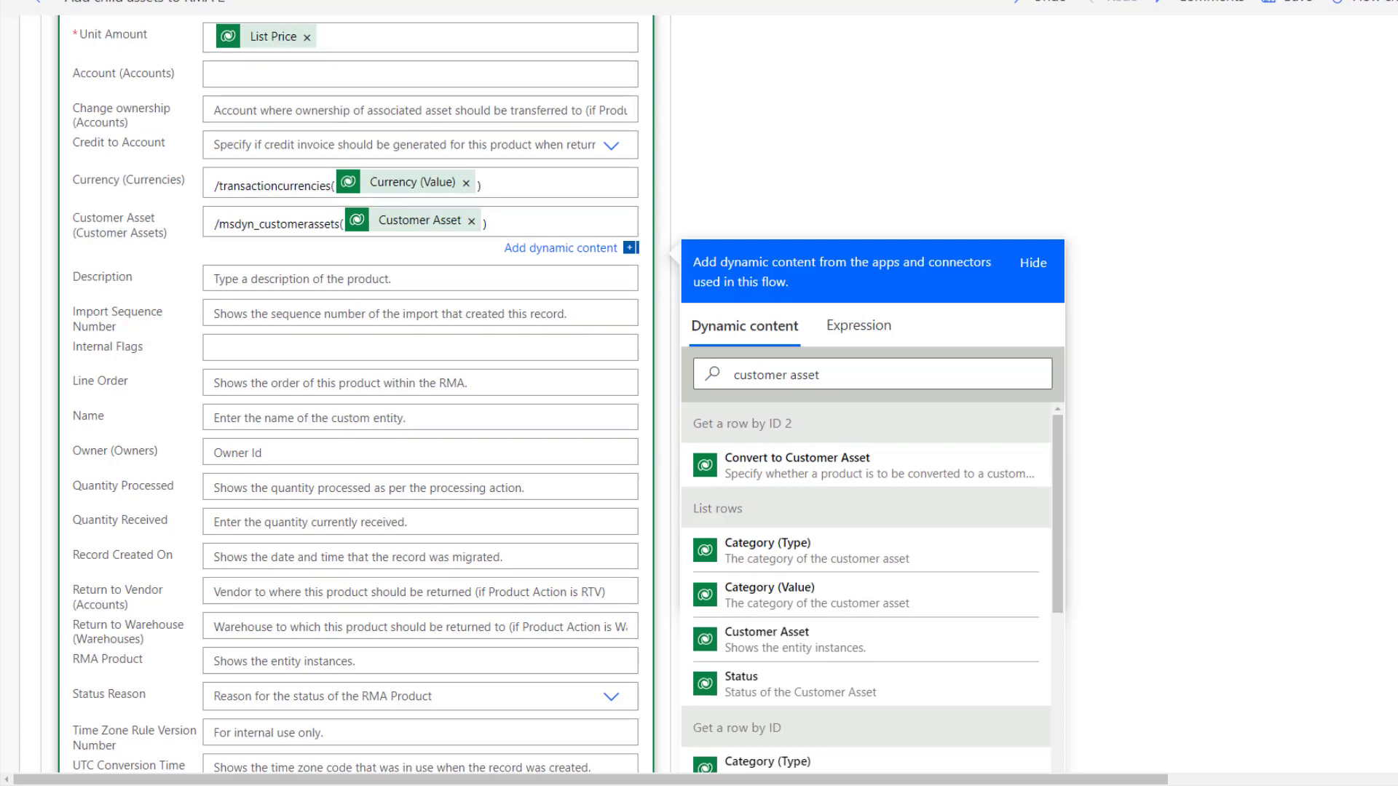
# Enter /accounts(Return to Warehouse (Value)) in the new row's Return to Warehouse field, using the dynamic value from "When a row is added, modified or deleted".
pyautogui.scroll(-2, 168, 488)
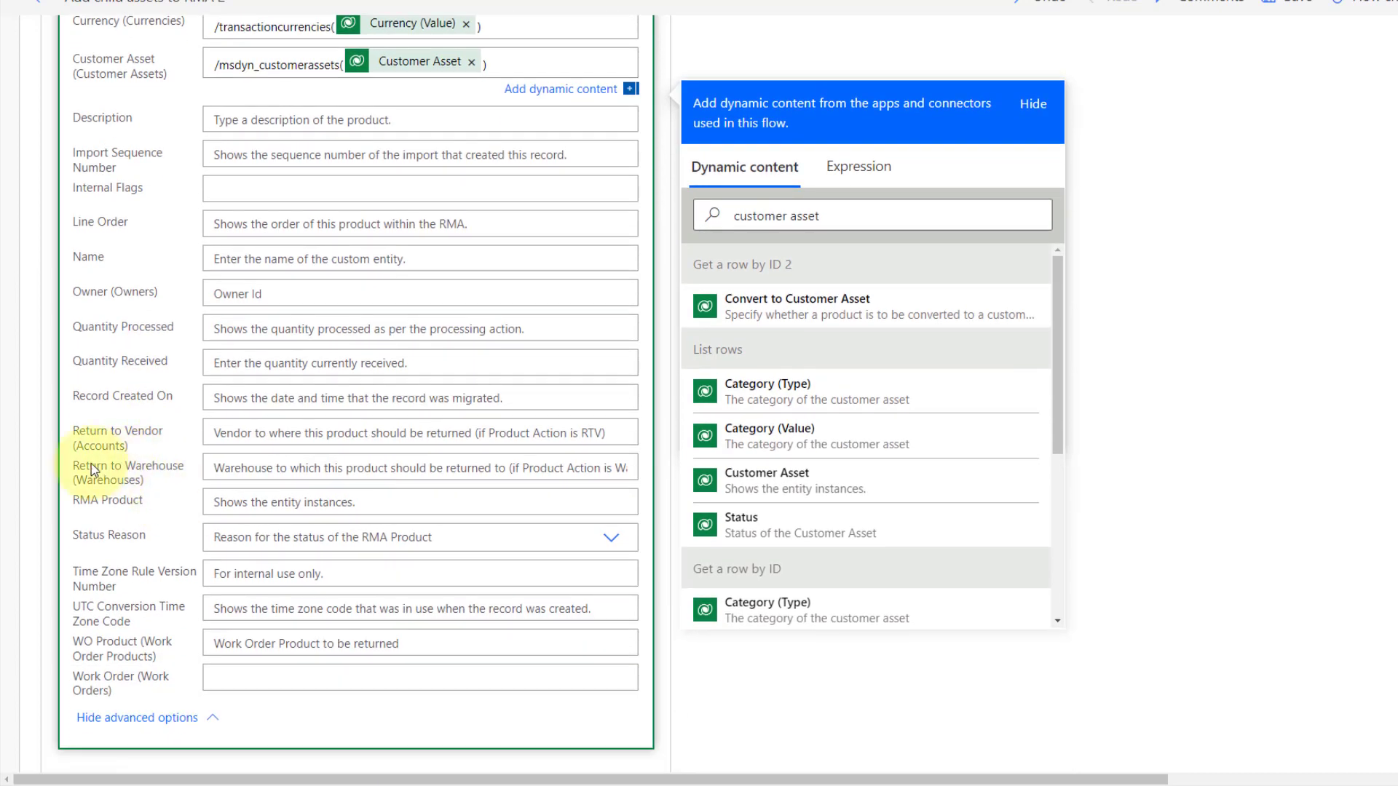
pyautogui.moveTo(76, 463); pyautogui.dragTo(178, 470)
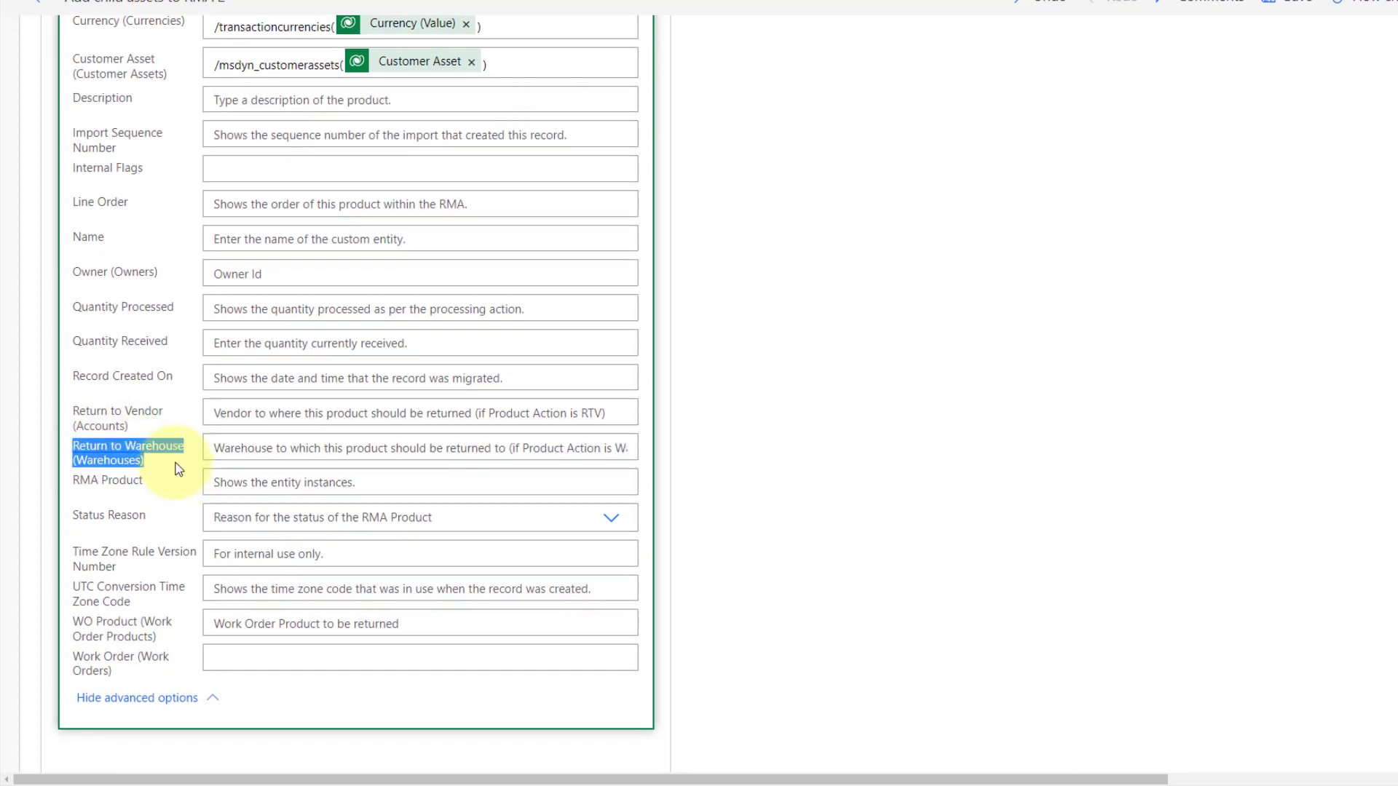
pyautogui.click(352, 448)
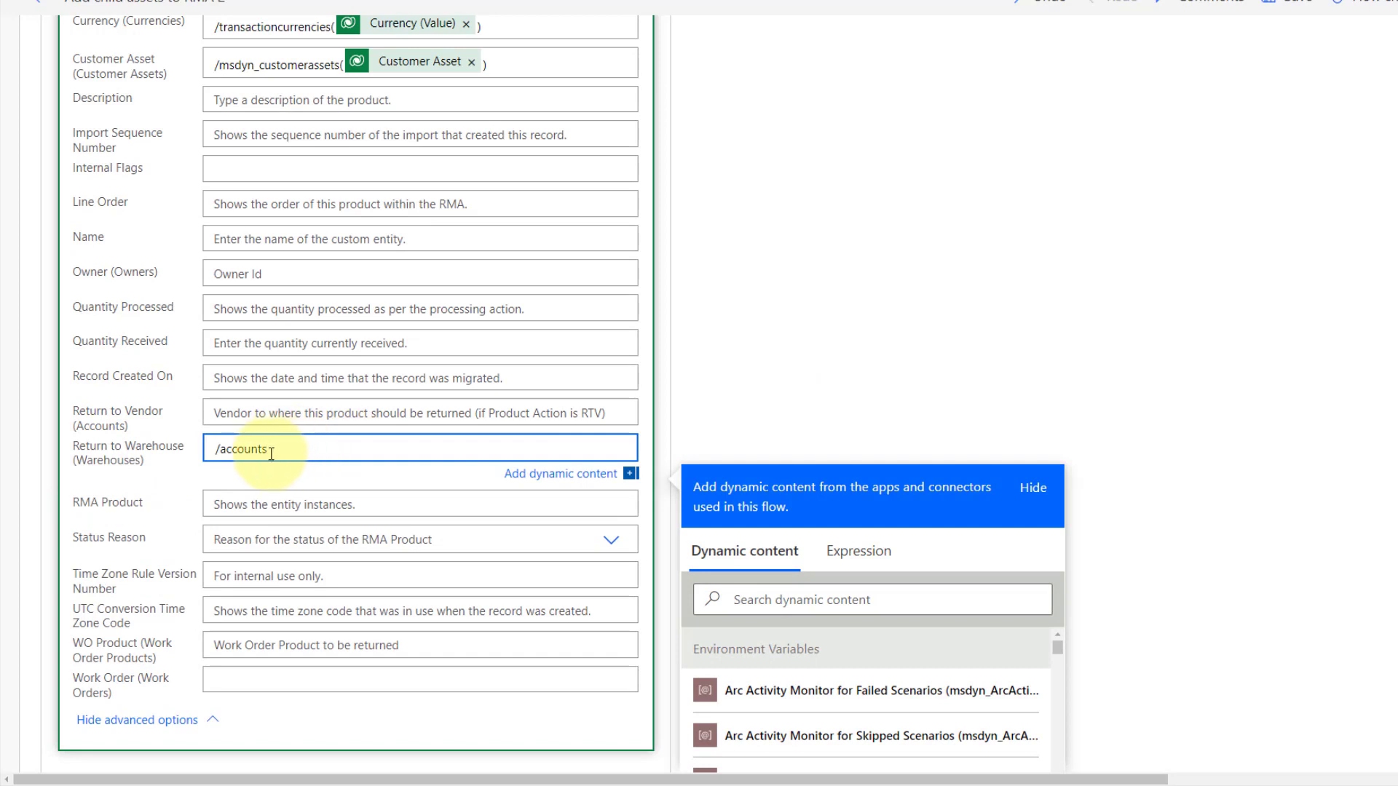
pyautogui.write('(')
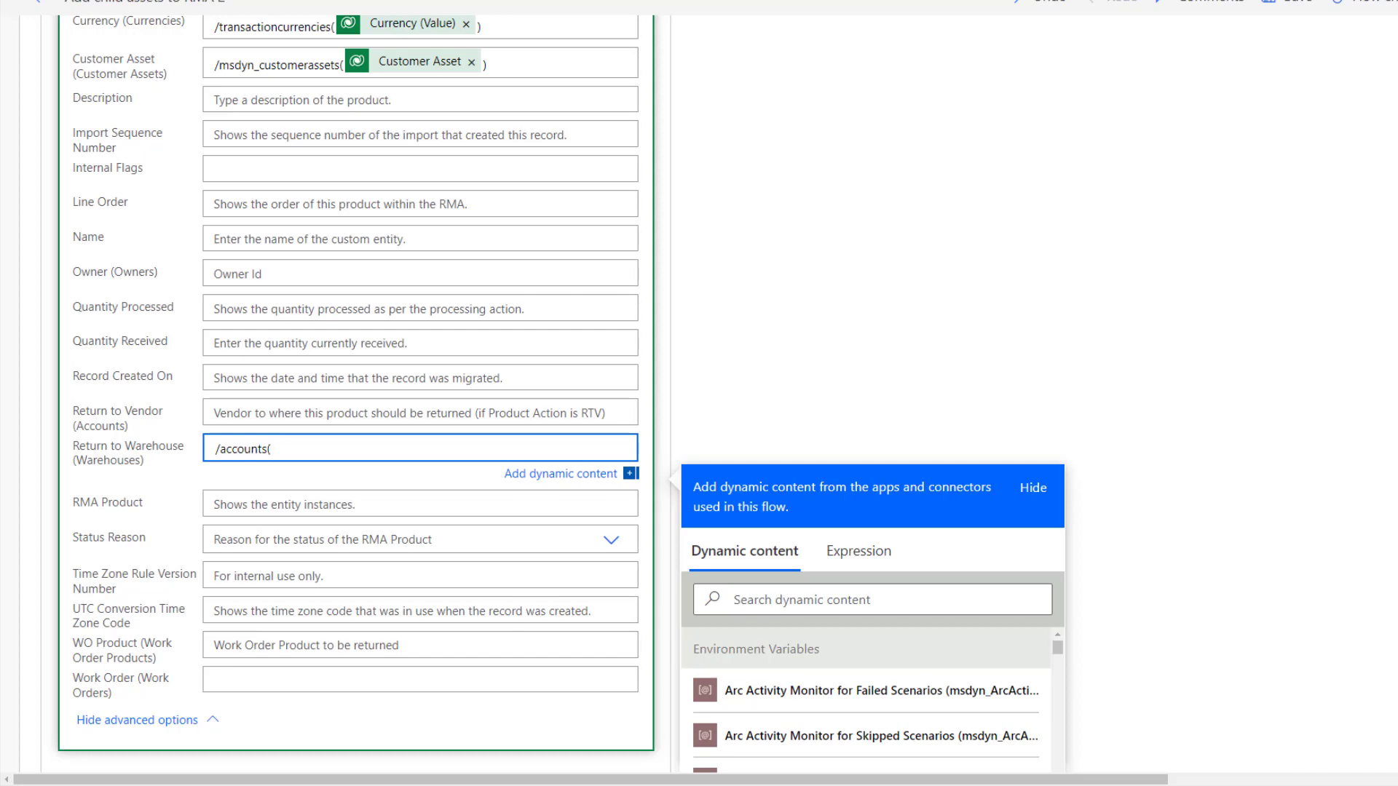
pyautogui.click(801, 599)
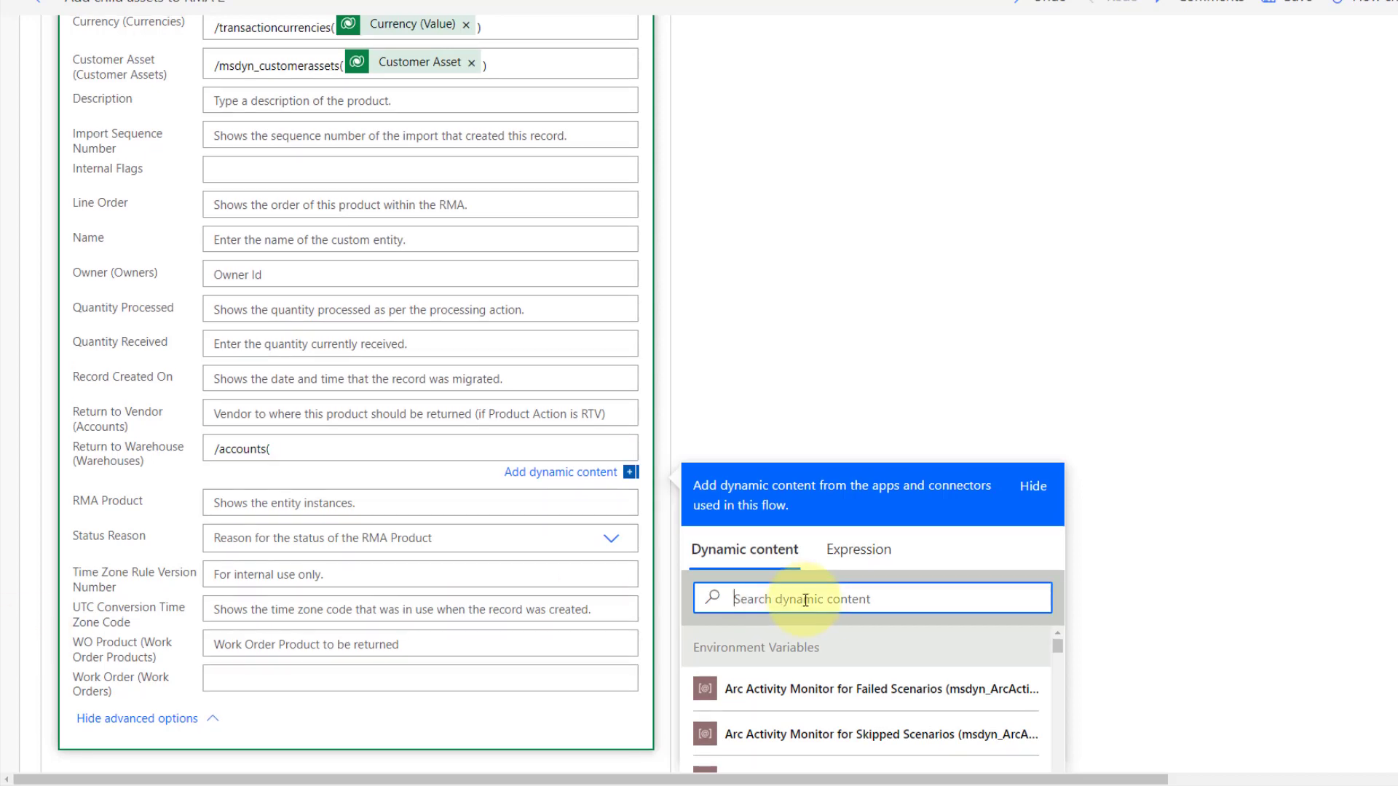
pyautogui.write('return')
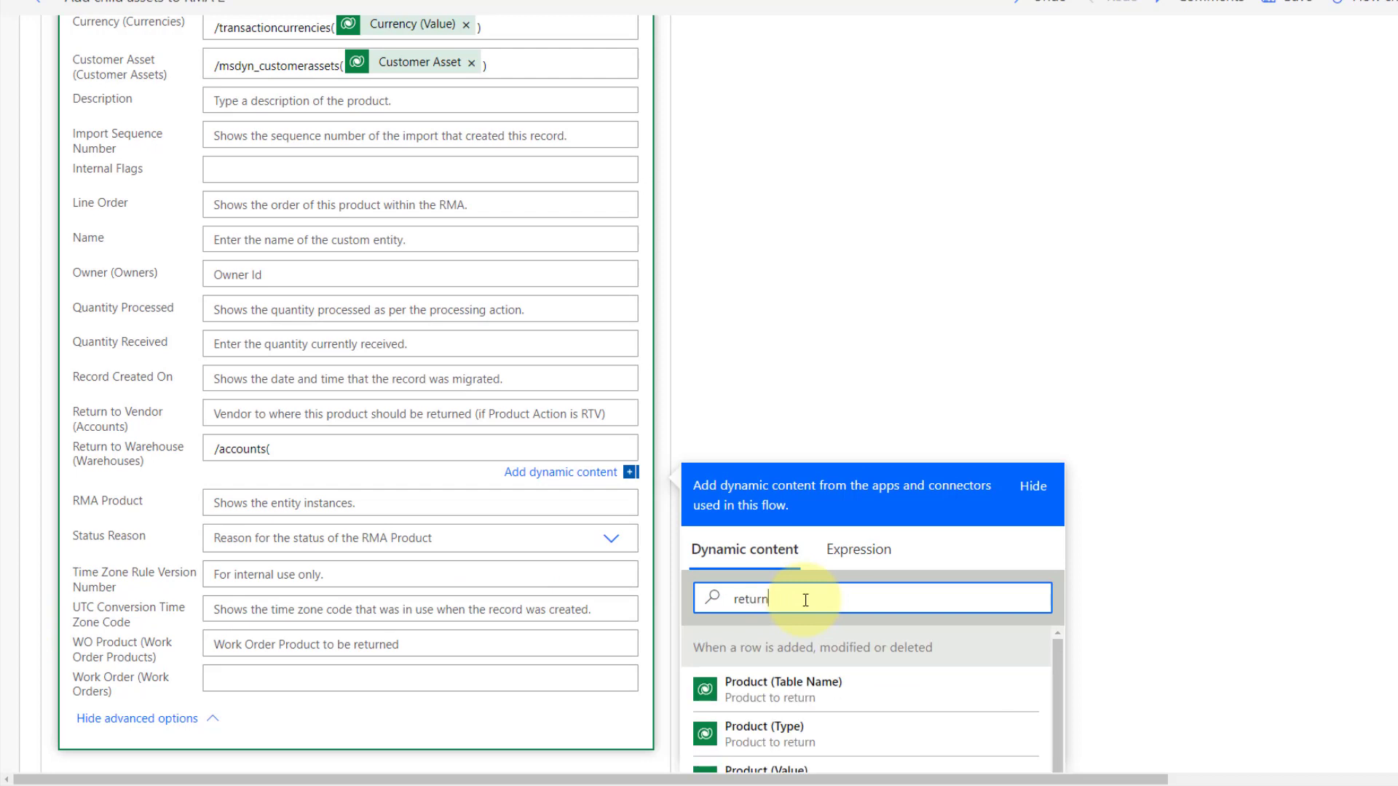
pyautogui.write(' to warehous')
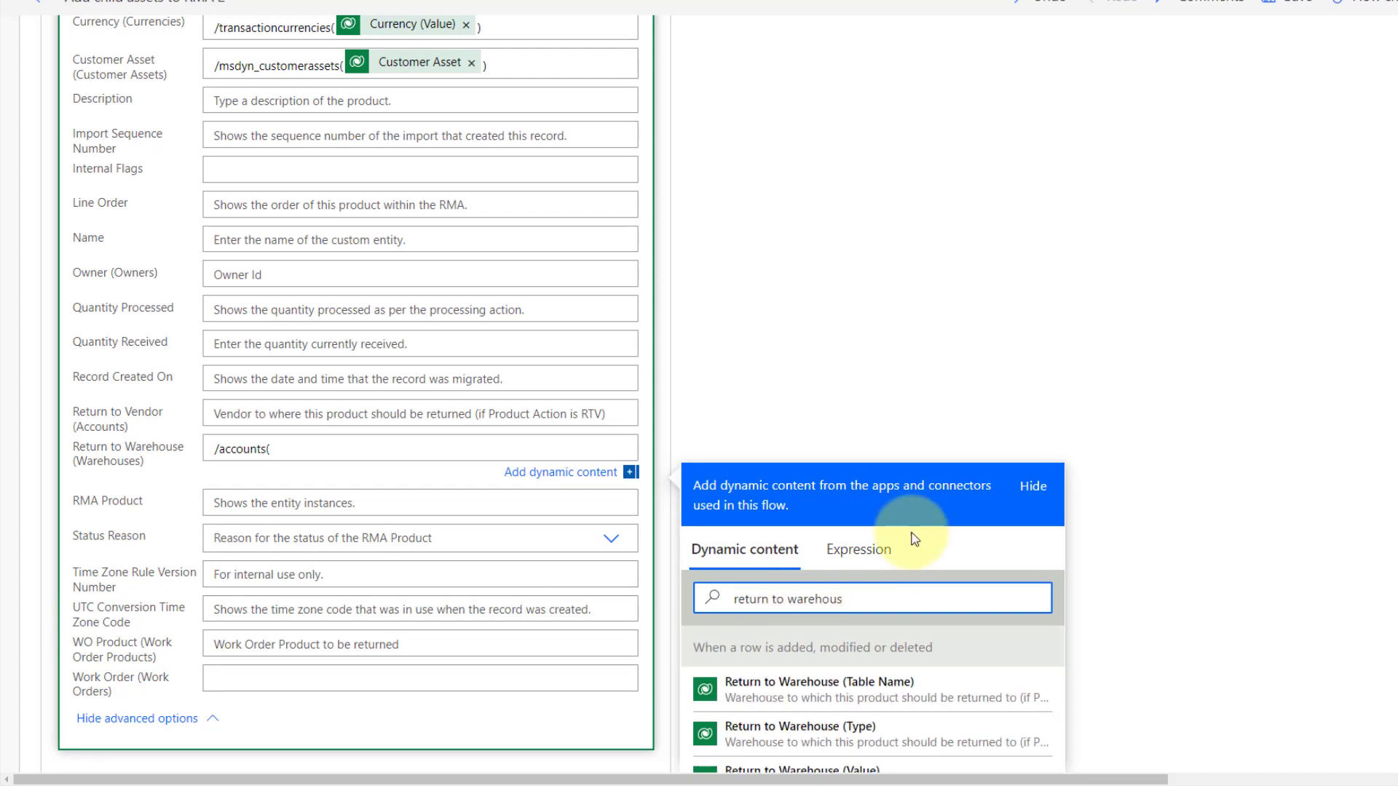
pyautogui.scroll(-2, 903, 532)
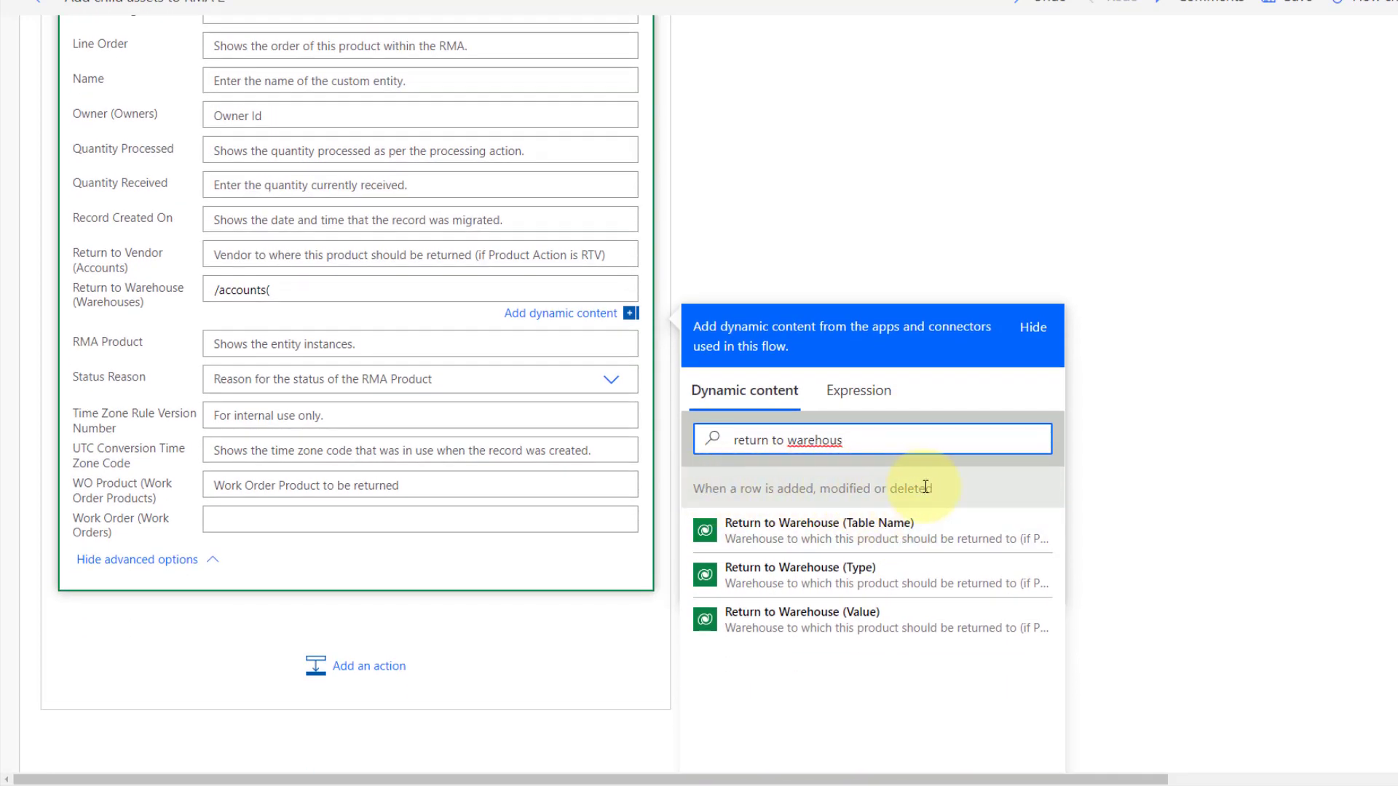
pyautogui.click(797, 620)
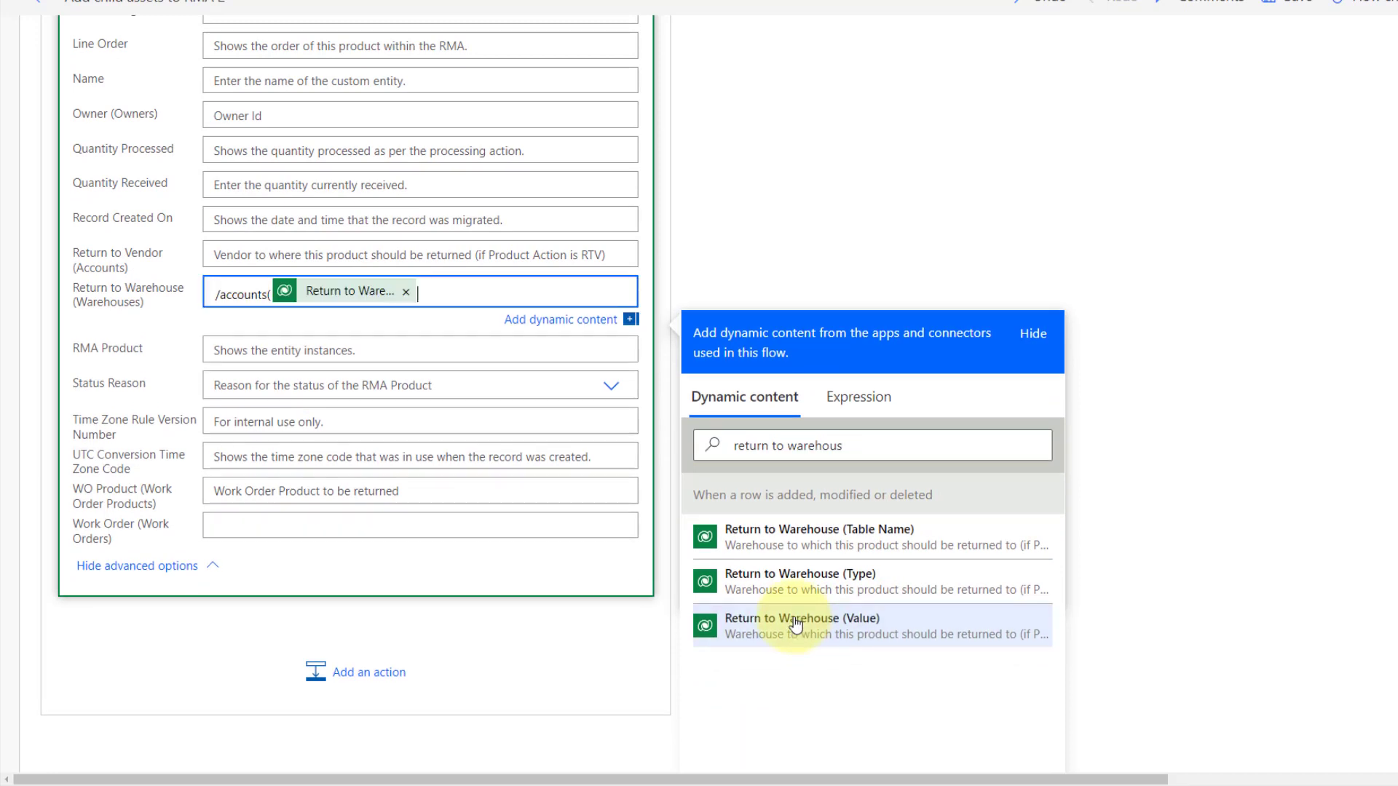
pyautogui.write(')')
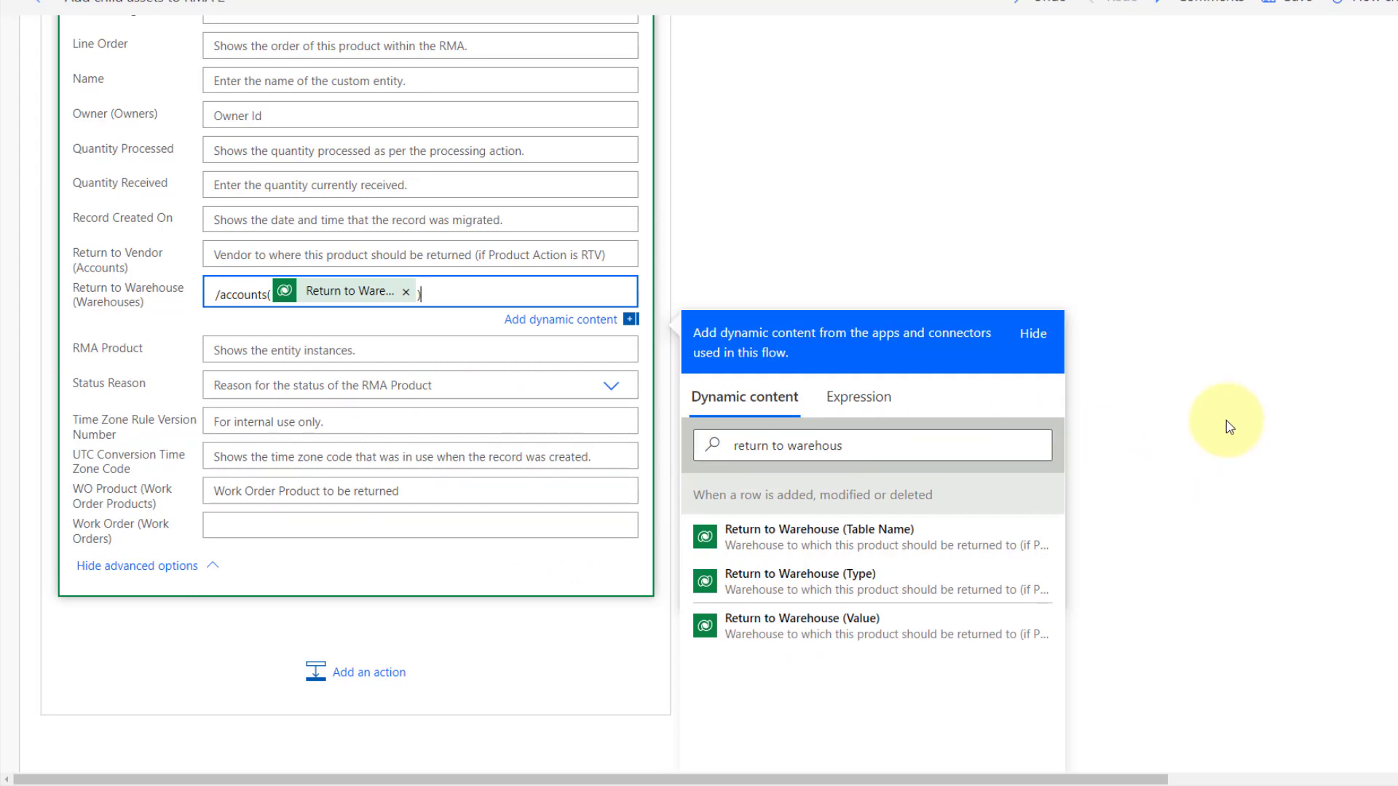
pyautogui.click(1193, 385)
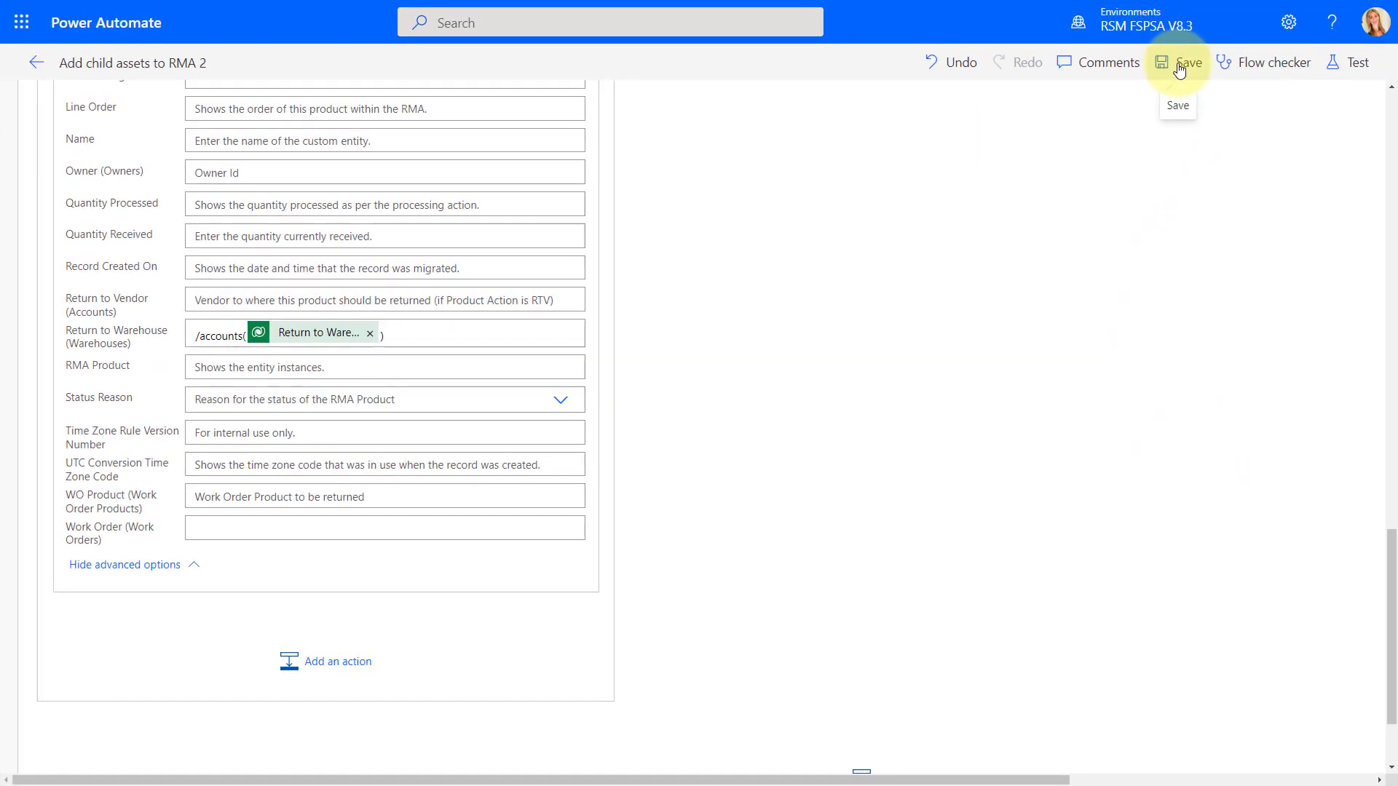
# Save the "Add child assets to RMA 2" flow and return to its trigger.
pyautogui.click(1180, 69)
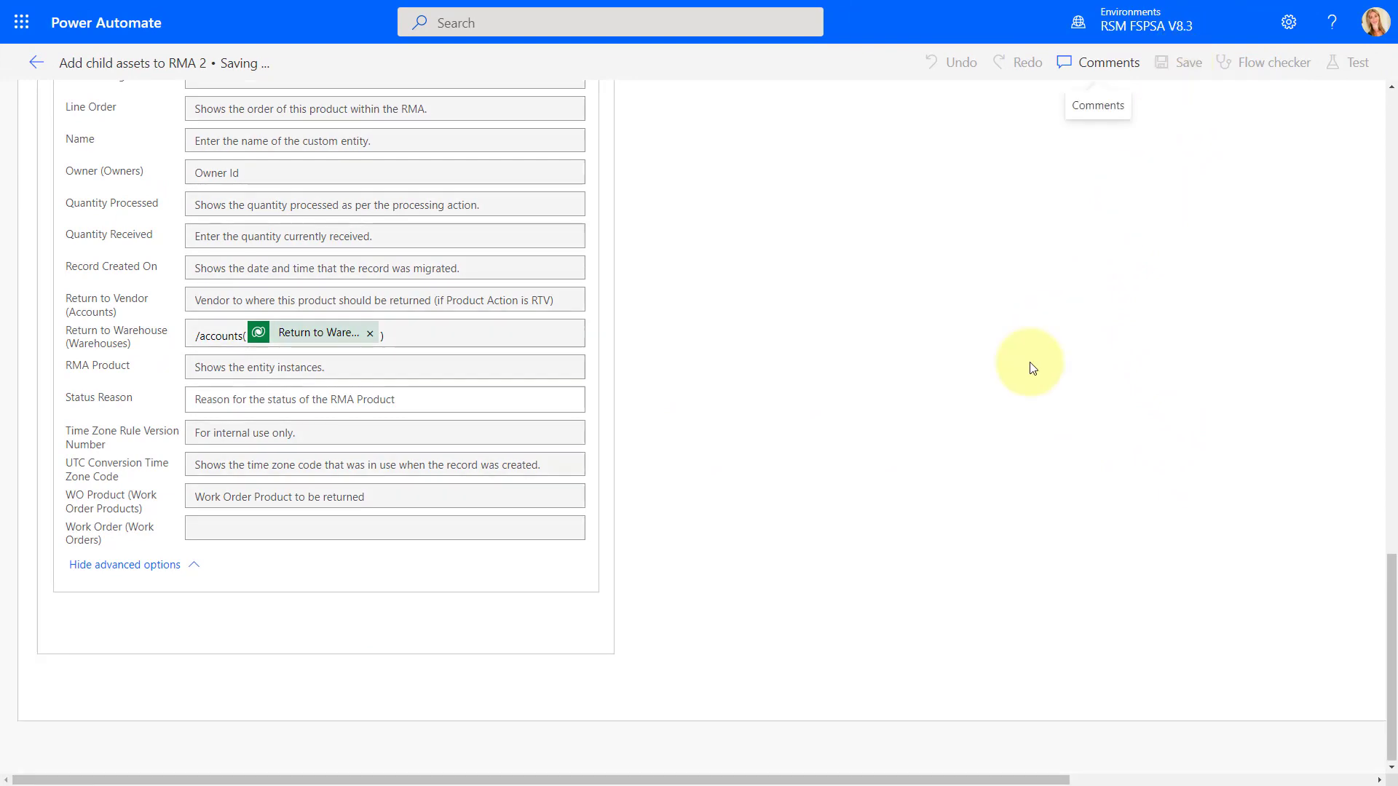
pyautogui.scroll(5, 998, 408)
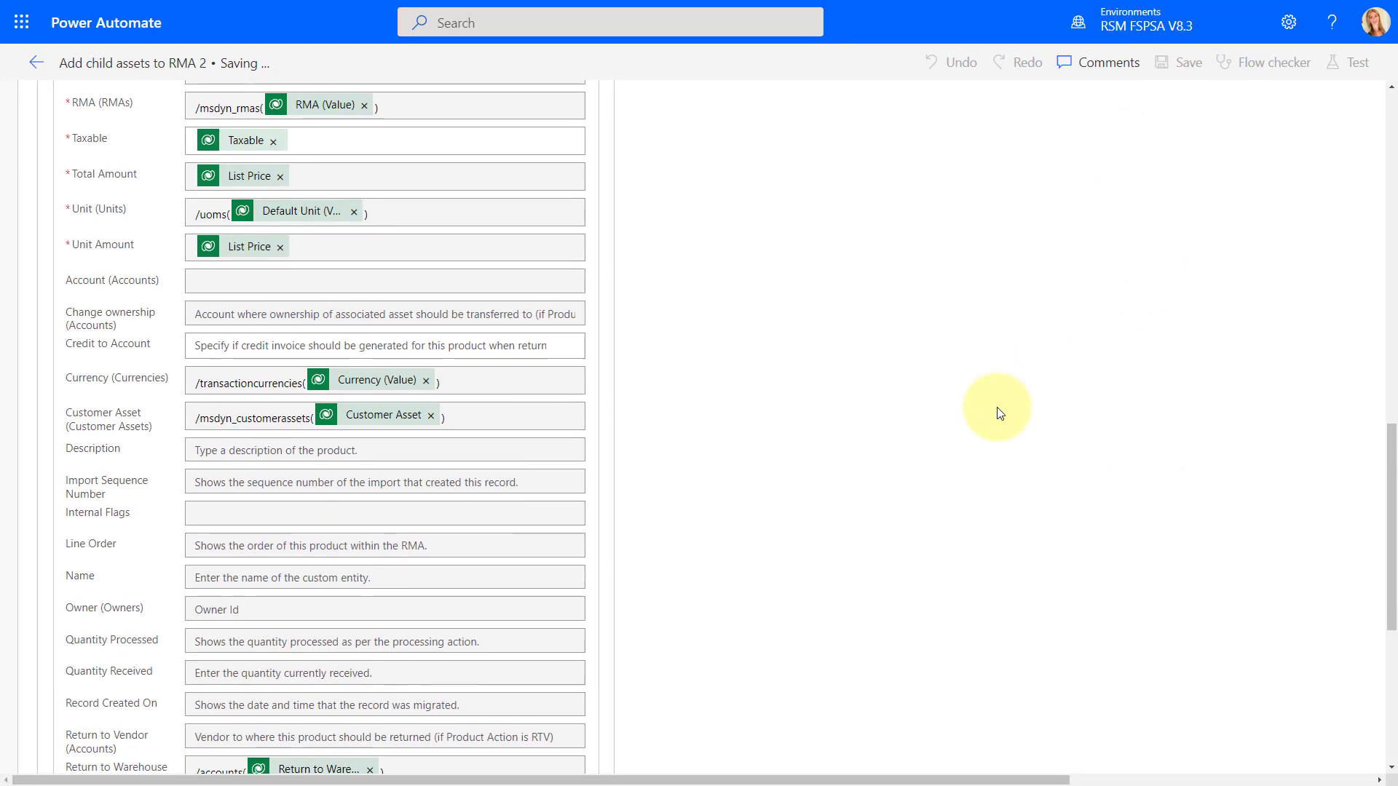
pyautogui.scroll(15, 999, 413)
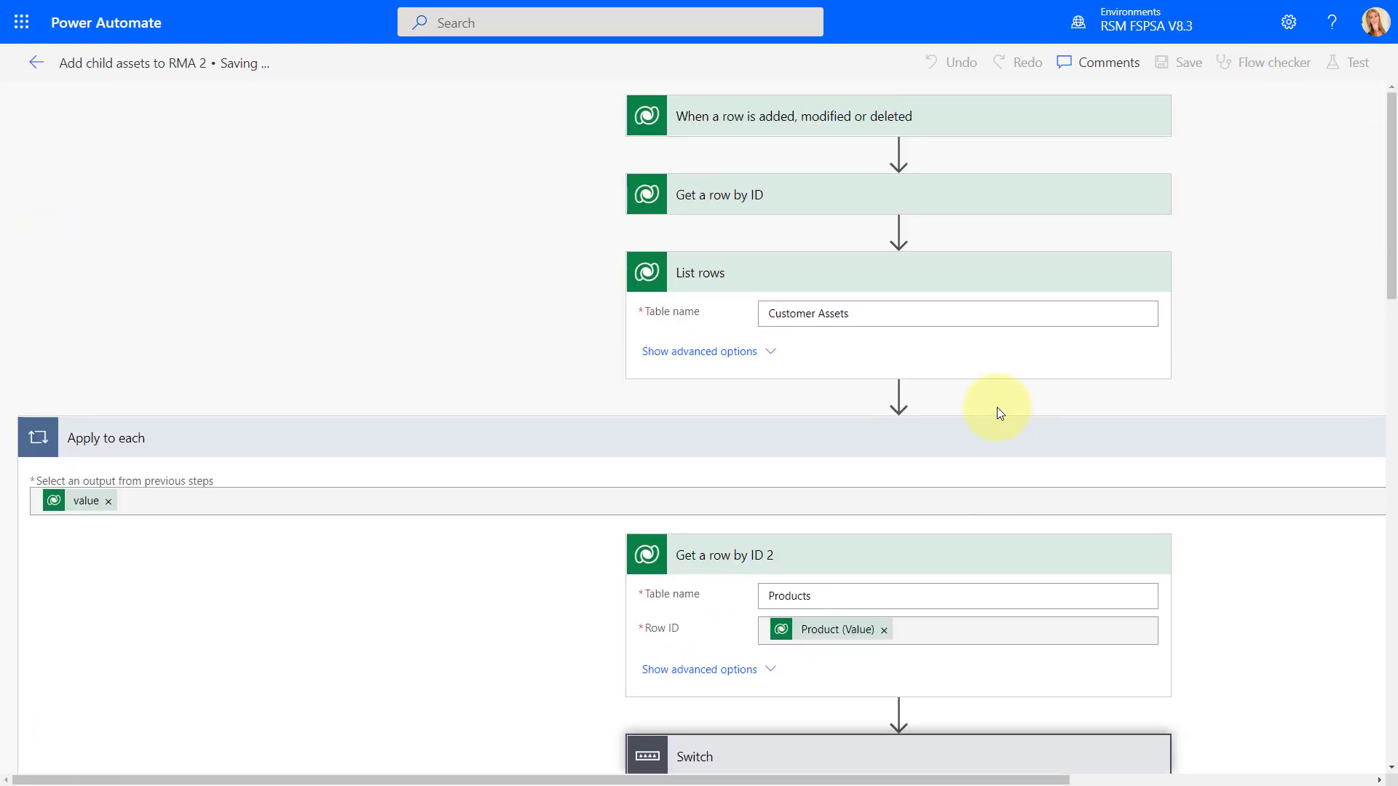